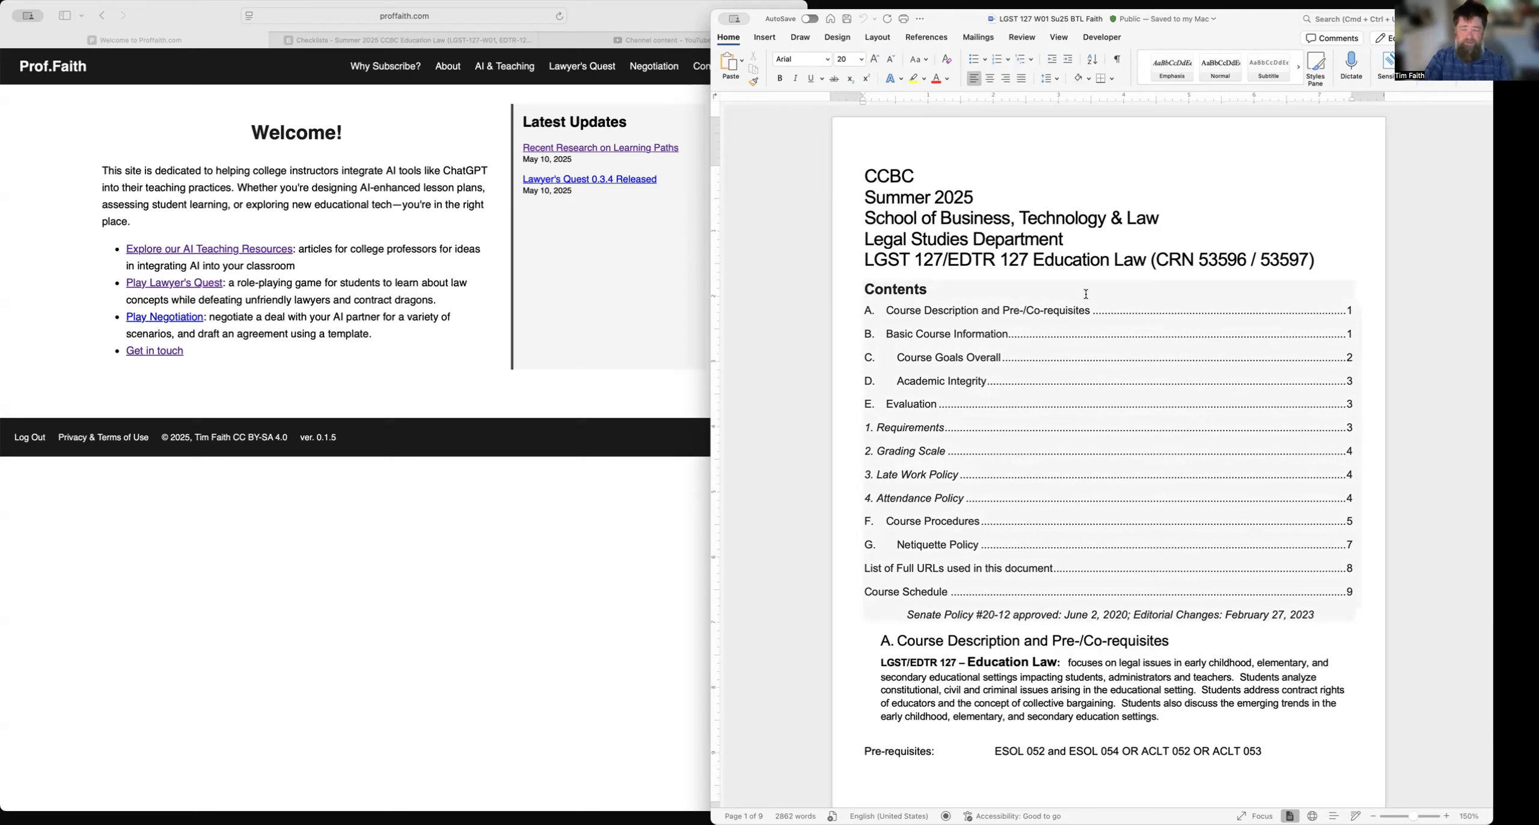
# Step: Review the Education Law syllabus from the contents page through the course goals and major topics
pyautogui.scroll(-10, 1086, 293)
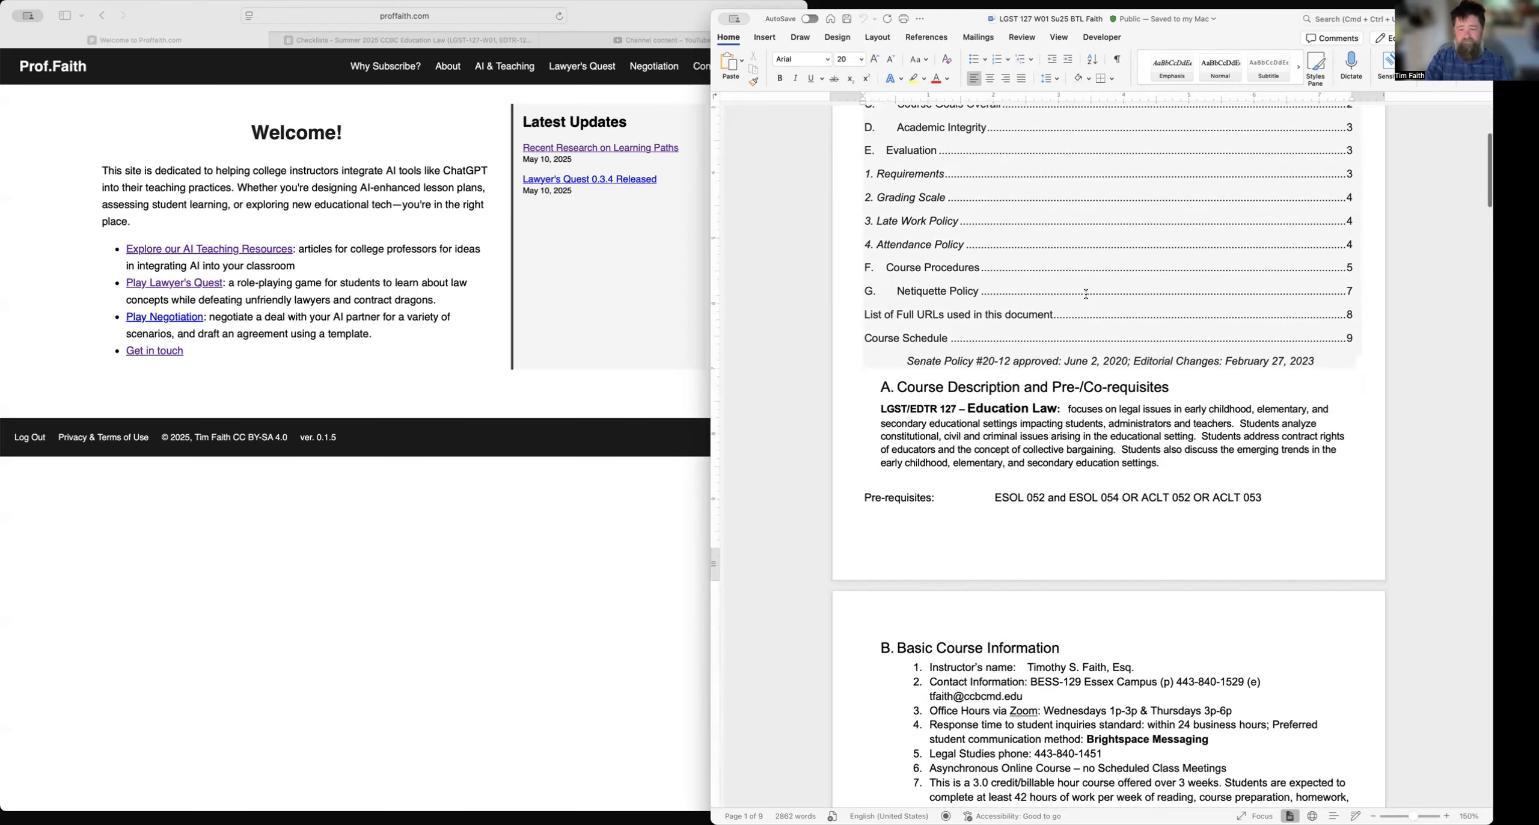
pyautogui.scroll(-10, 1086, 294)
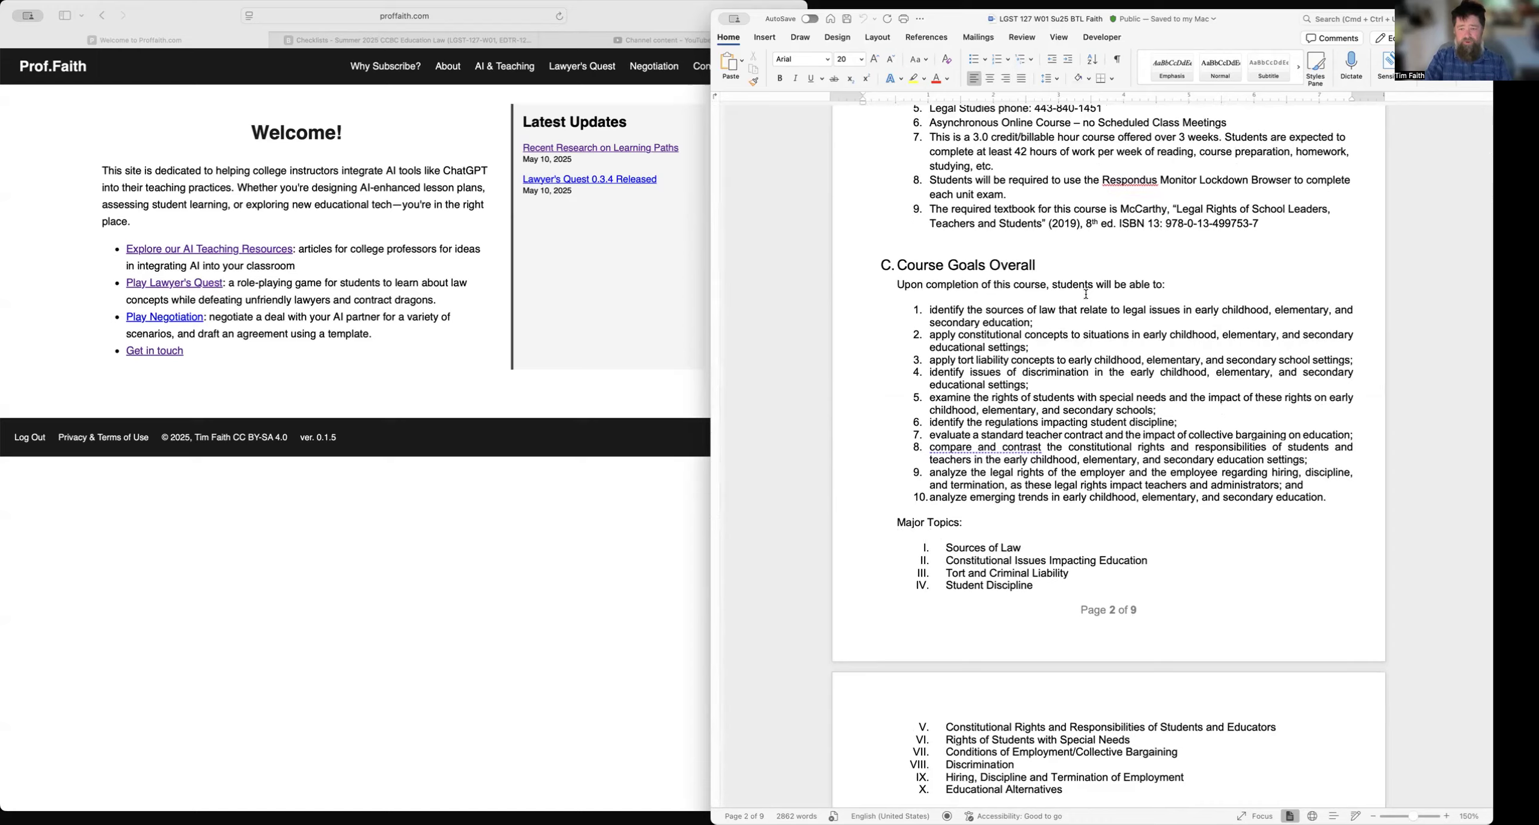
pyautogui.scroll(-10, 1086, 293)
pyautogui.scroll(4, 1086, 294)
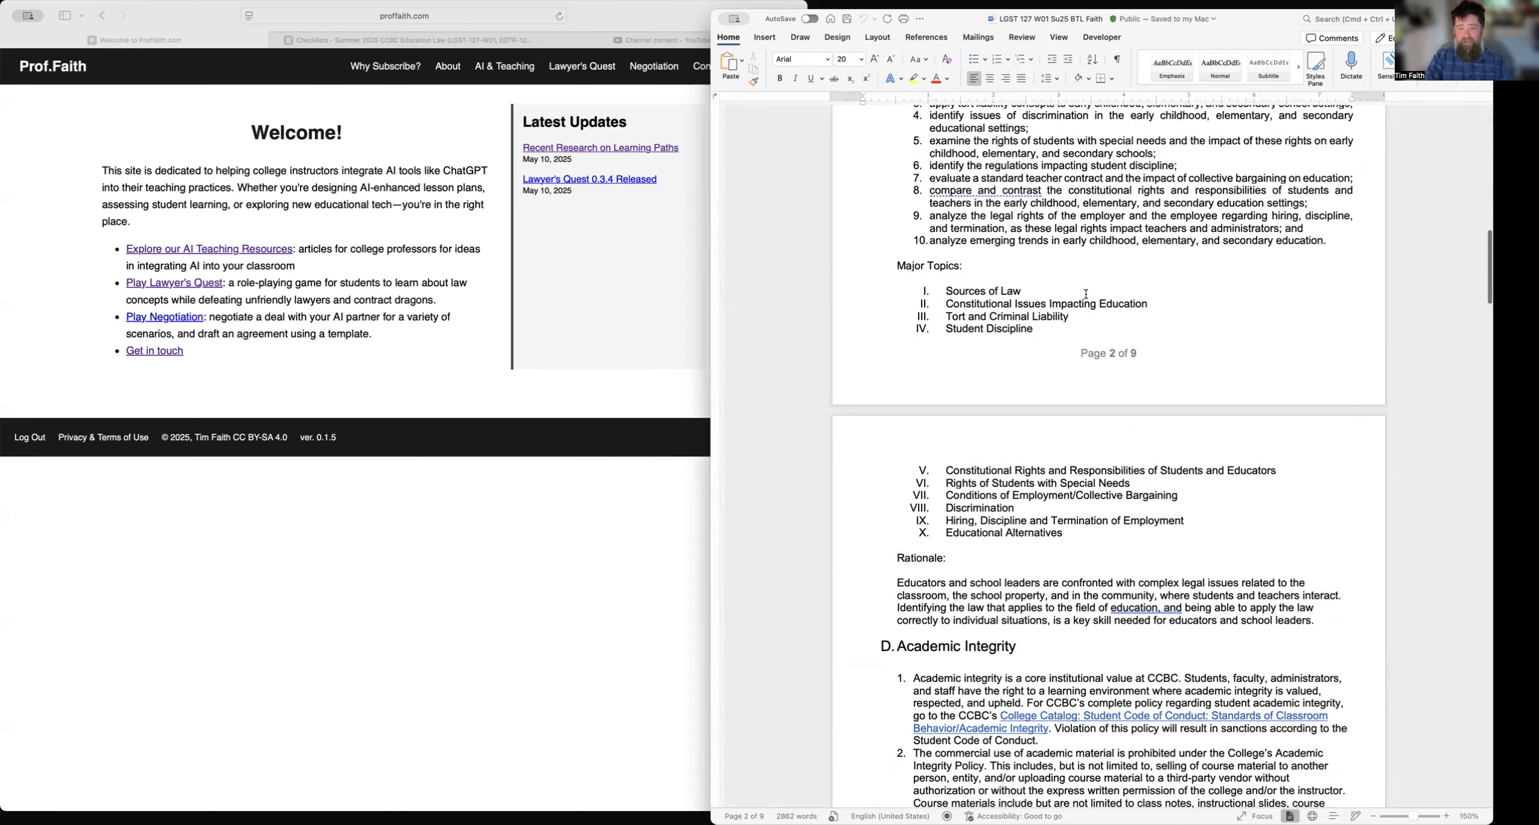
pyautogui.scroll(1, 1086, 294)
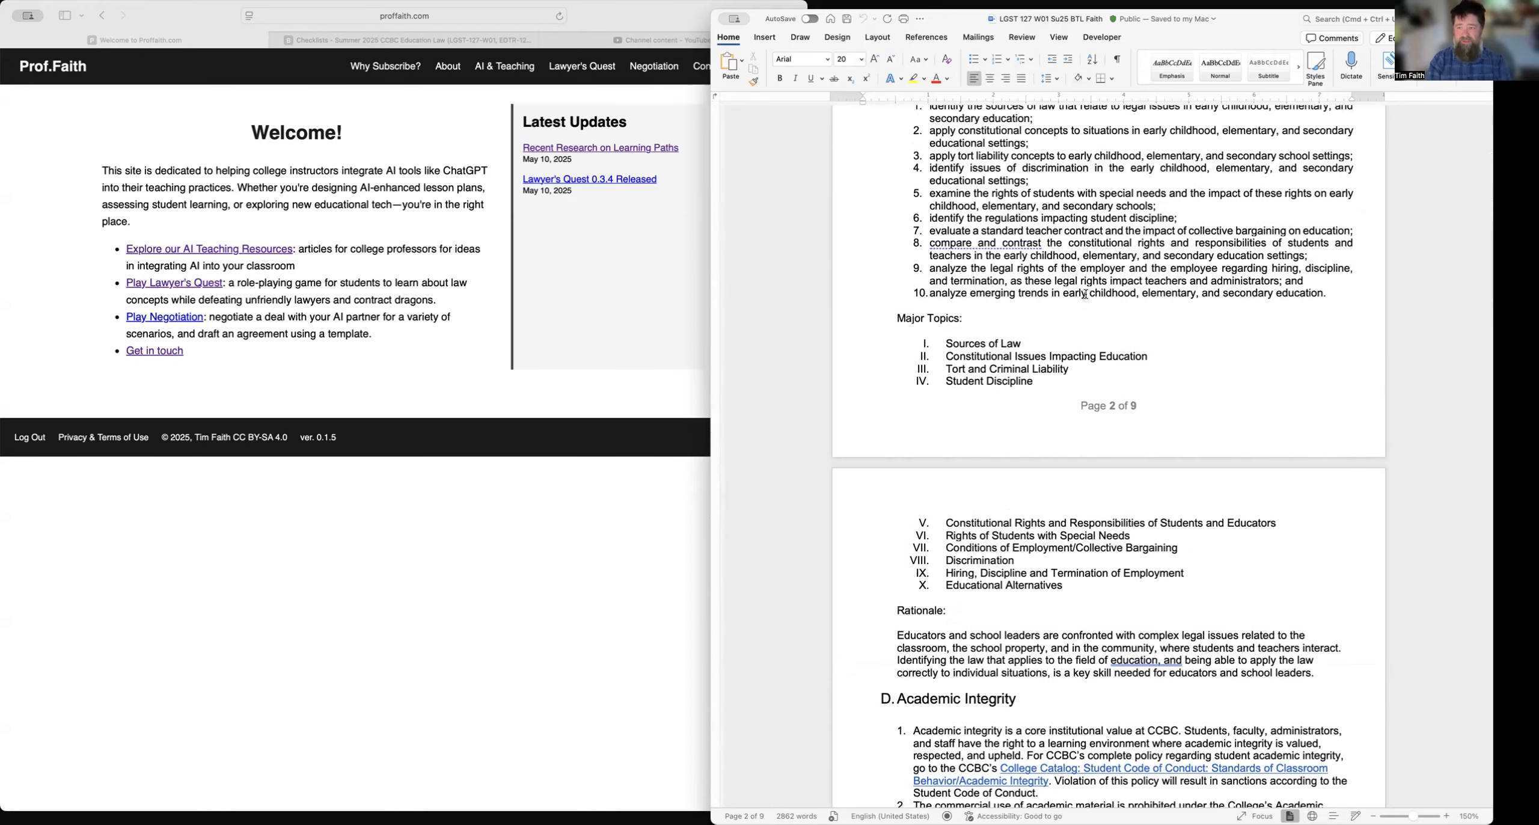
pyautogui.scroll(1, 1086, 293)
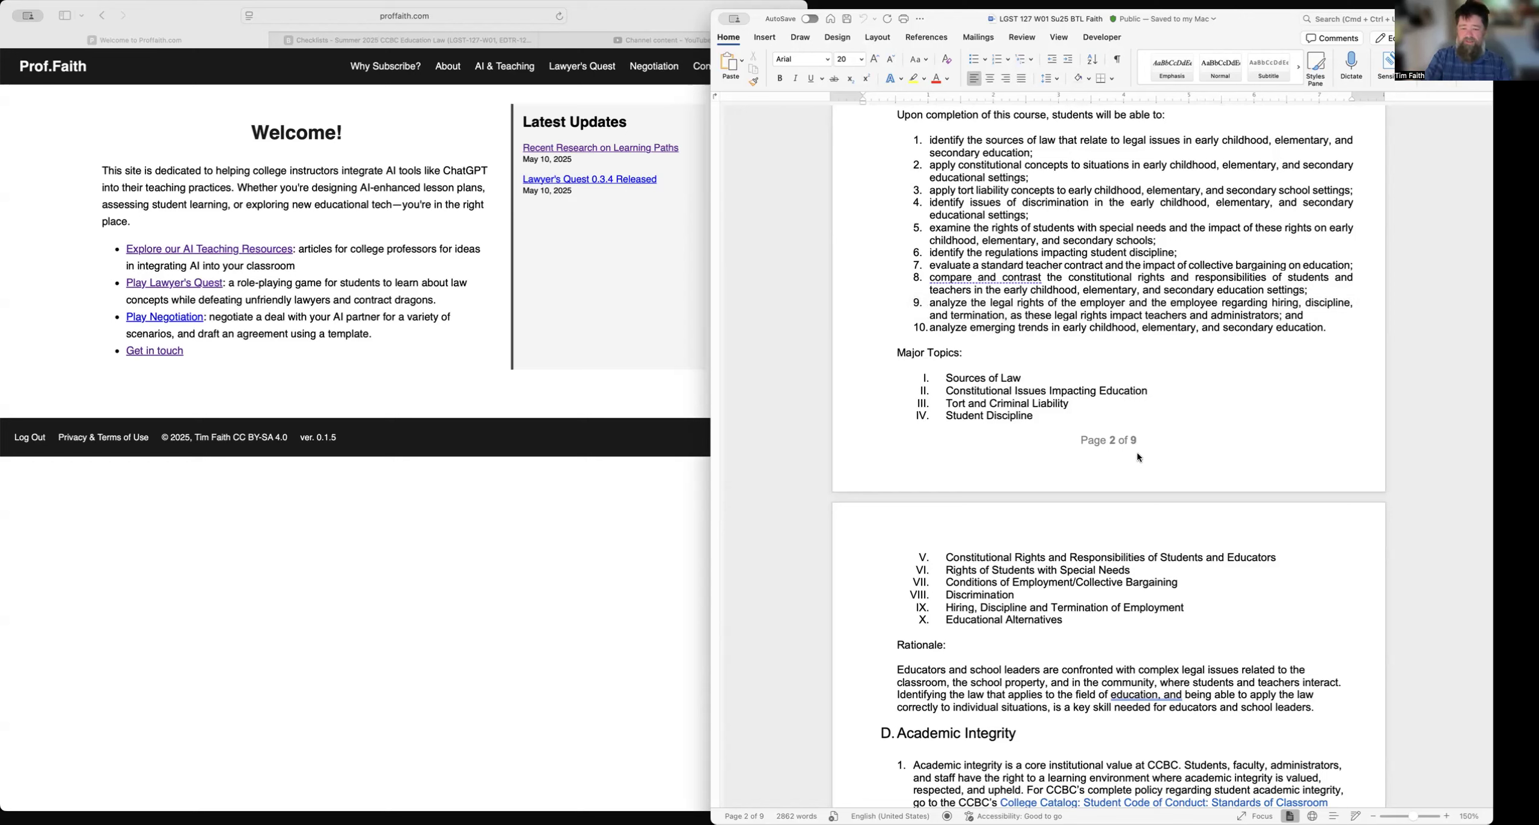
# Step: Review the rest of the syllabus, from academic integrity and evaluation through to the course schedule table
pyautogui.scroll(-1, 1138, 454)
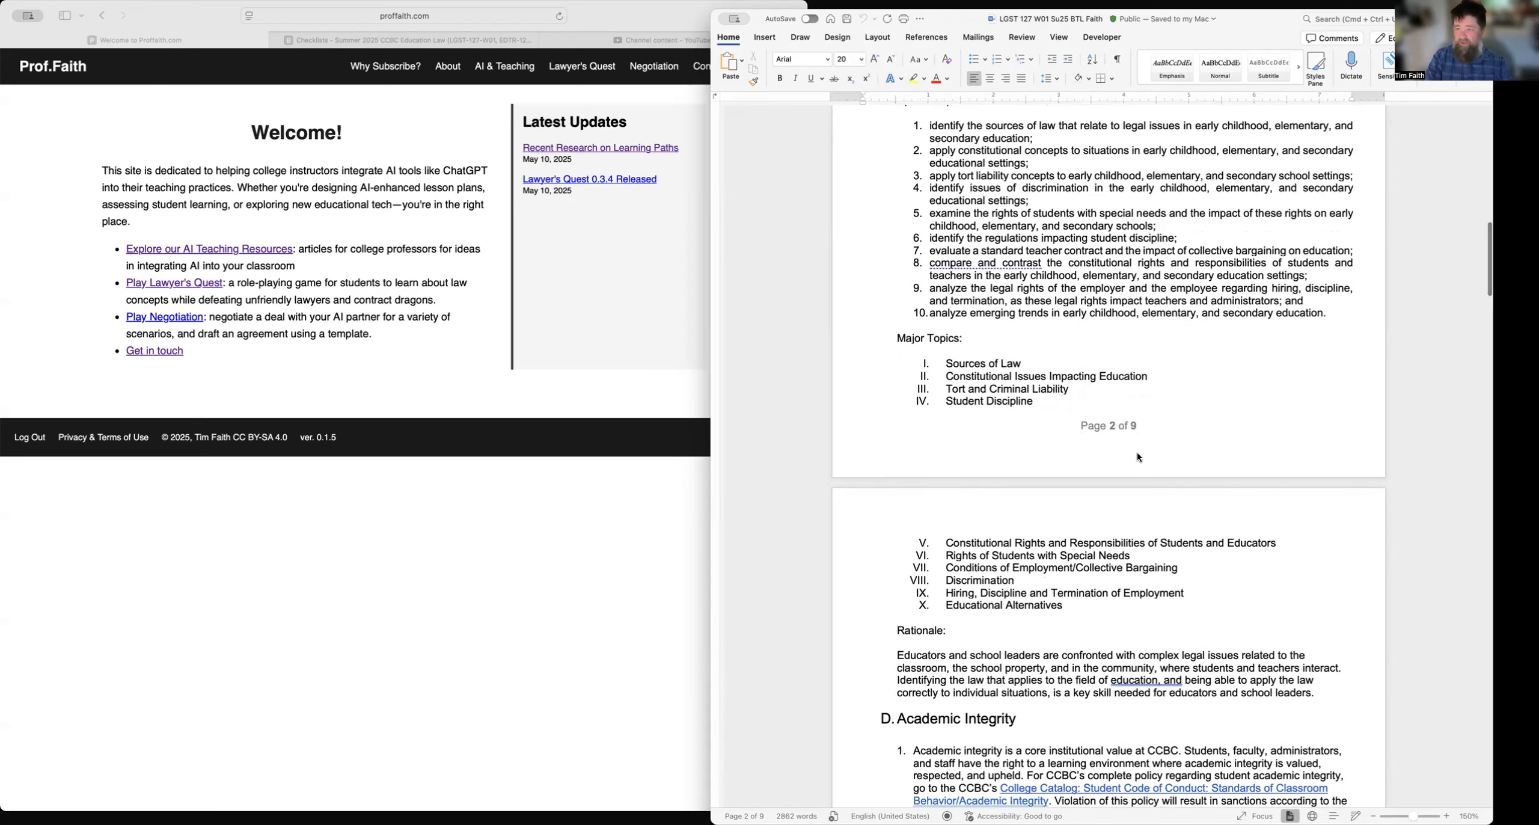
pyautogui.scroll(-5, 1137, 455)
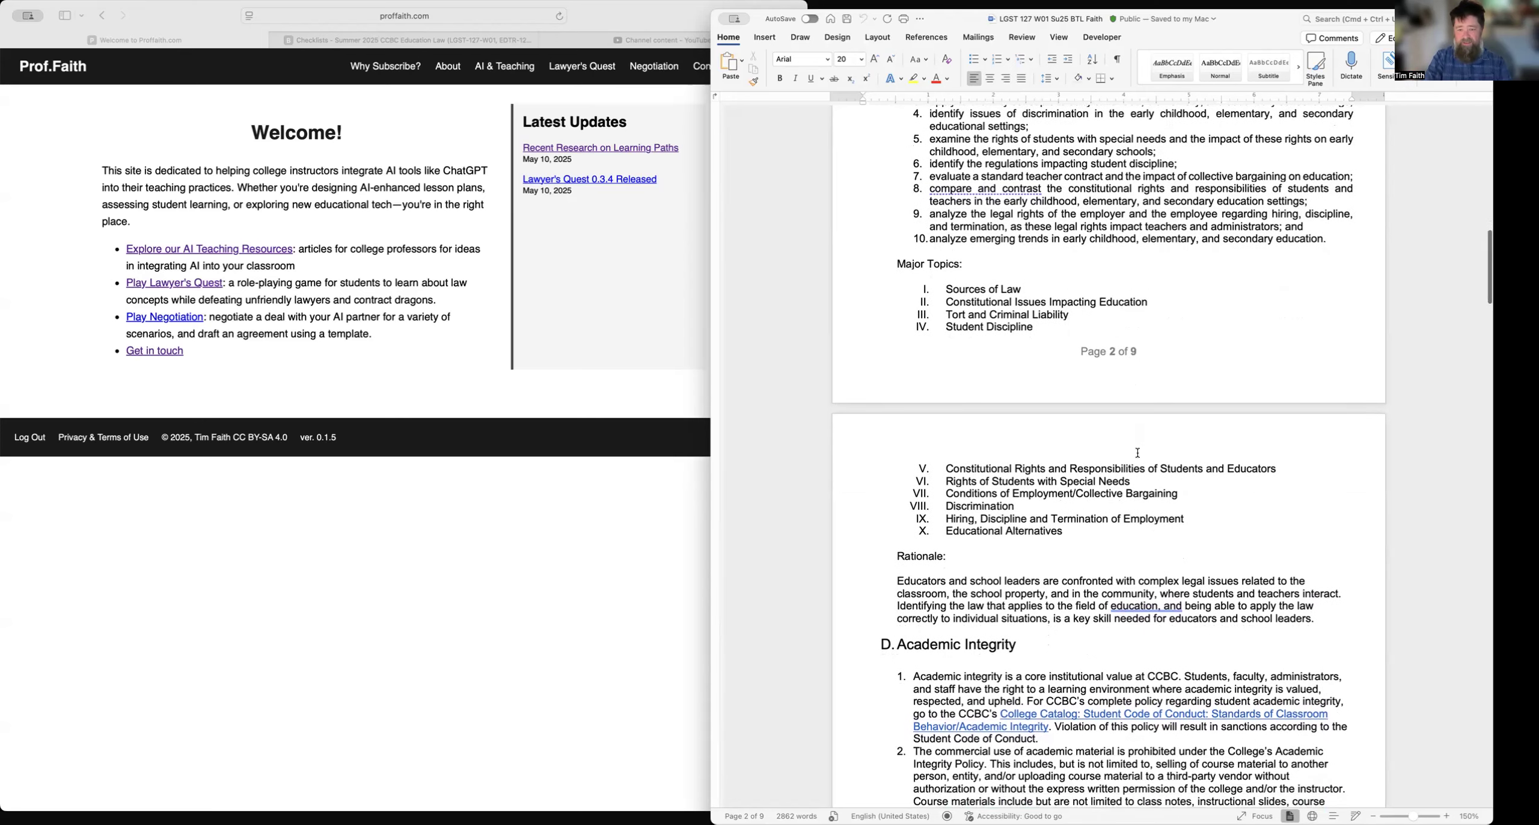
pyautogui.scroll(-15, 1138, 453)
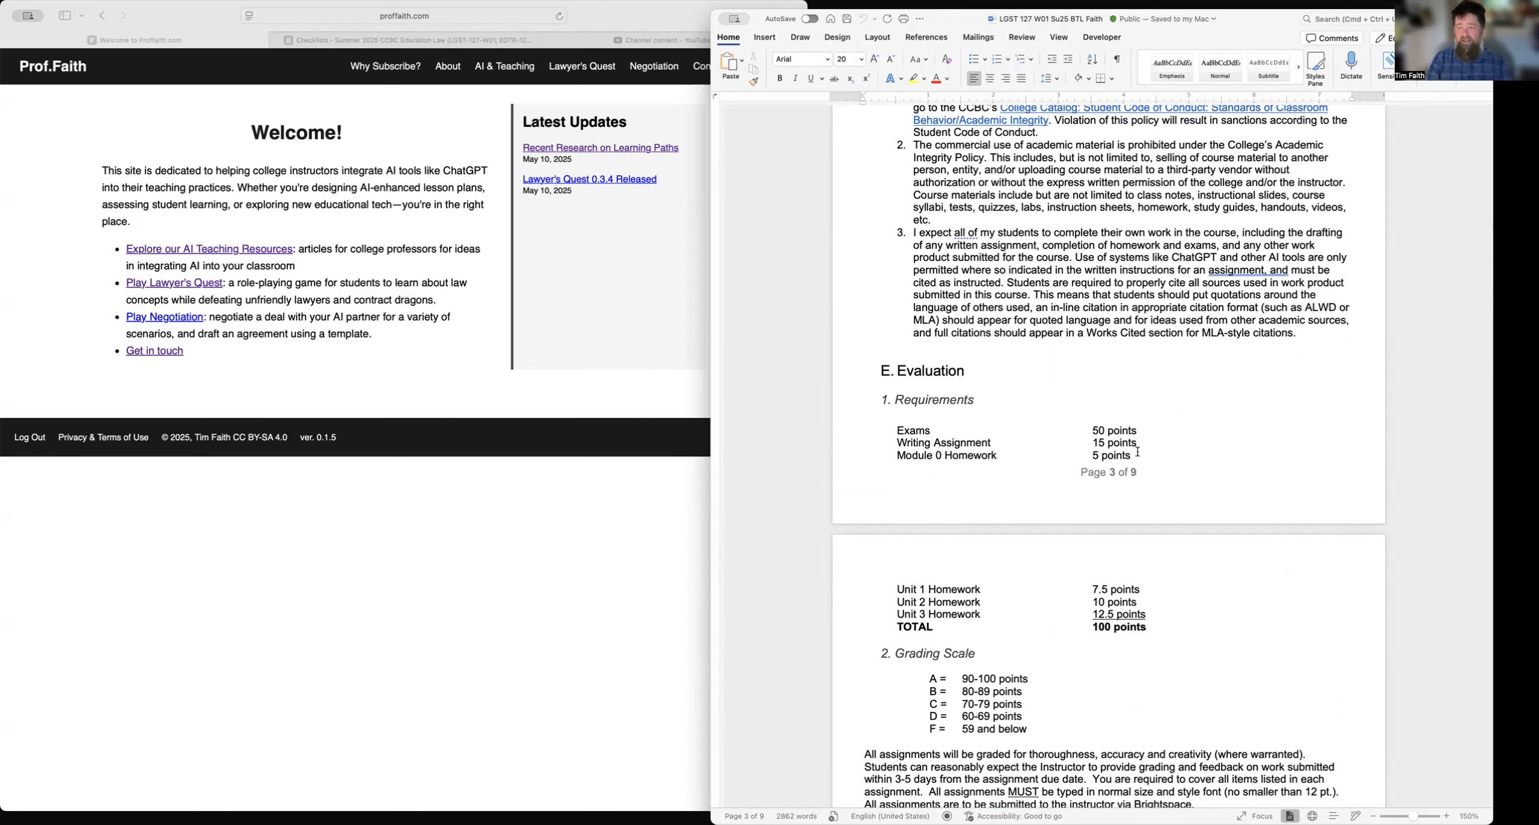
pyautogui.scroll(-3, 1138, 452)
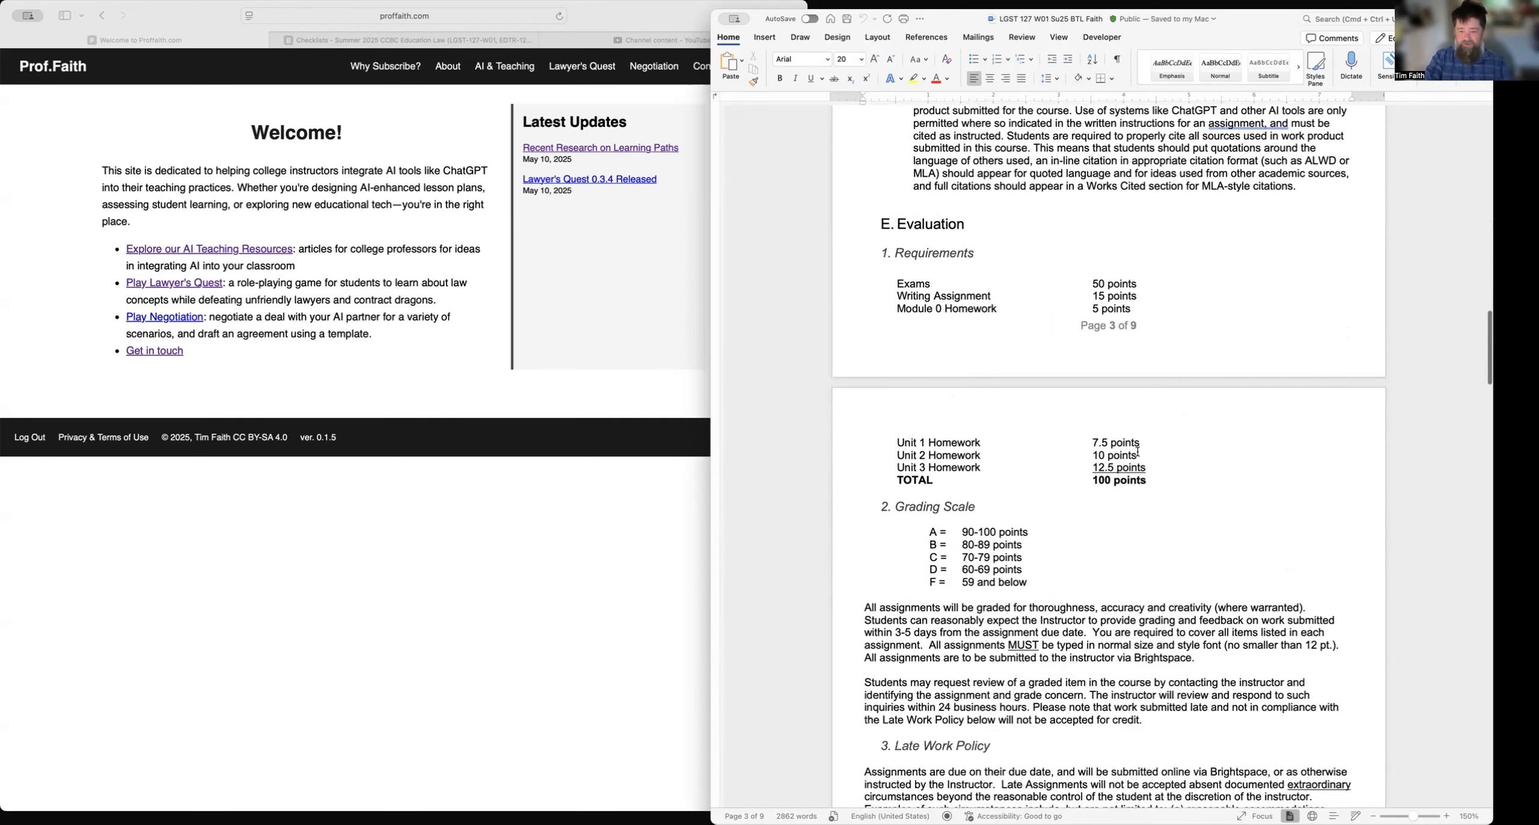
pyautogui.scroll(-6, 1138, 452)
pyautogui.scroll(-14, 1138, 452)
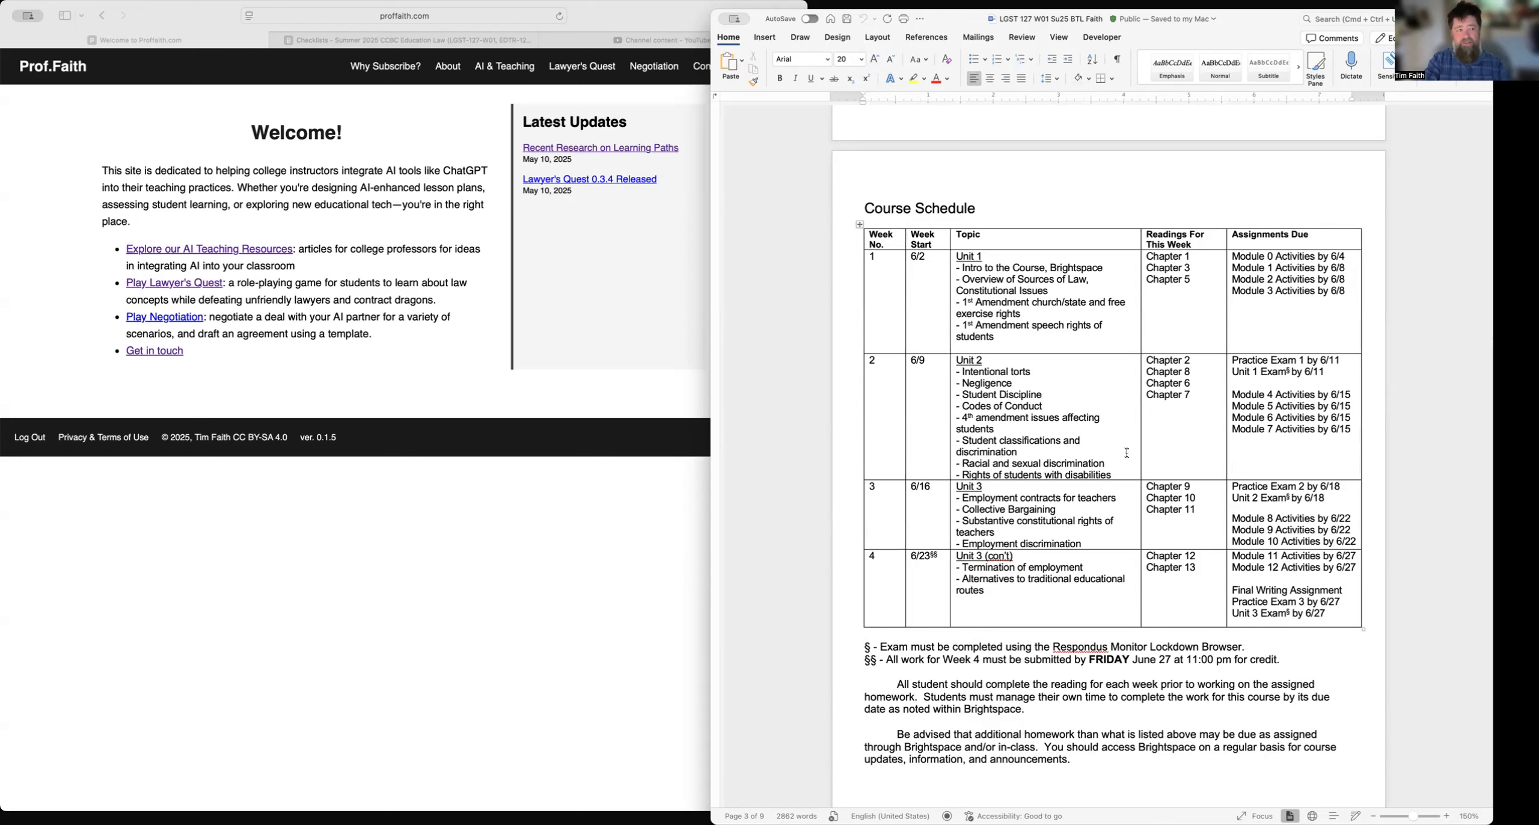
# Step: Switch to the browser and view the channel's LGST 127 lecture videos in YouTube Studio
pyautogui.click(560, 287)
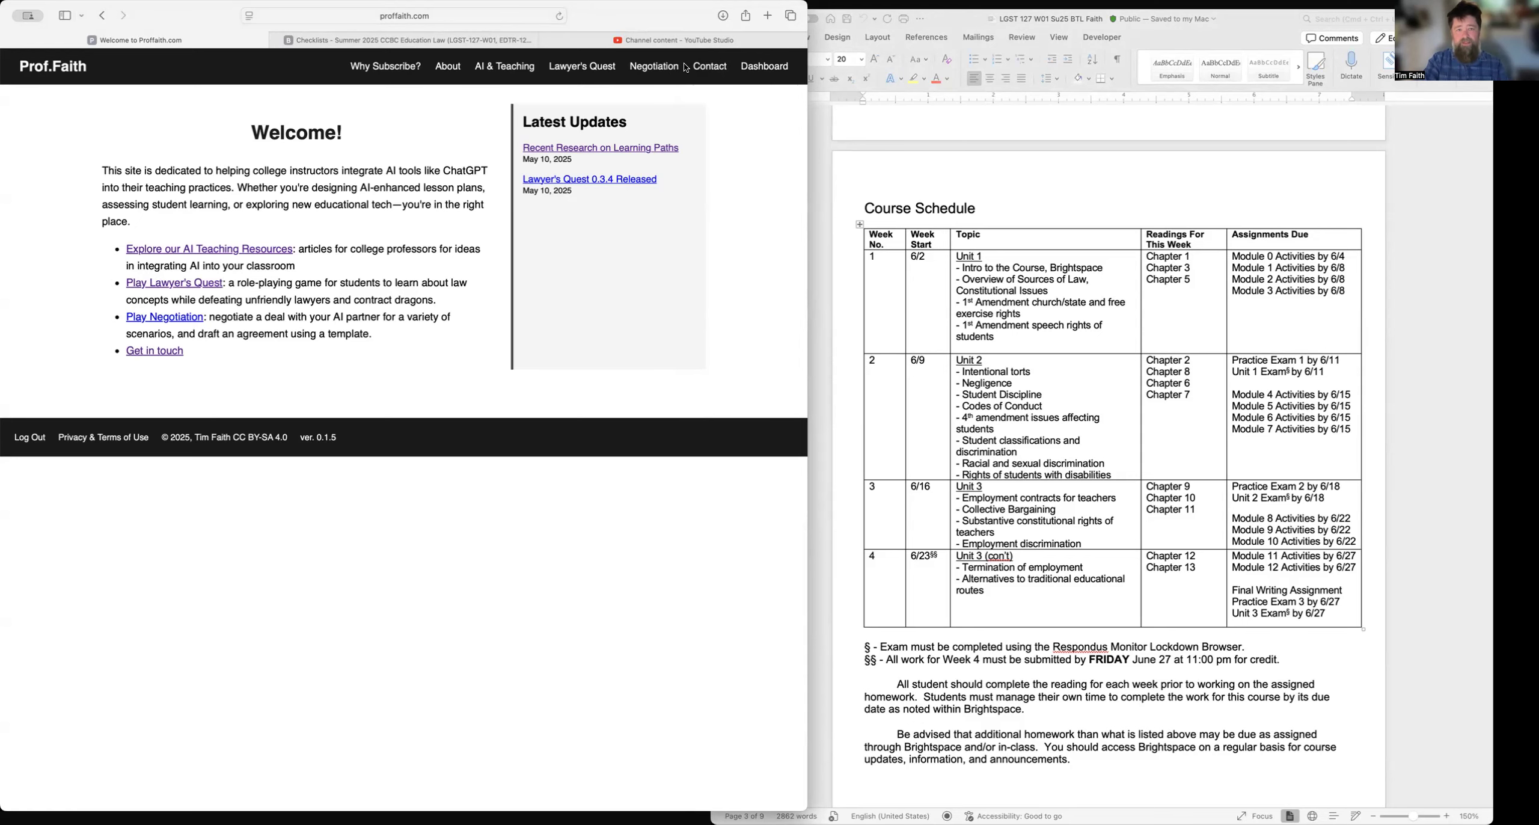
pyautogui.click(697, 41)
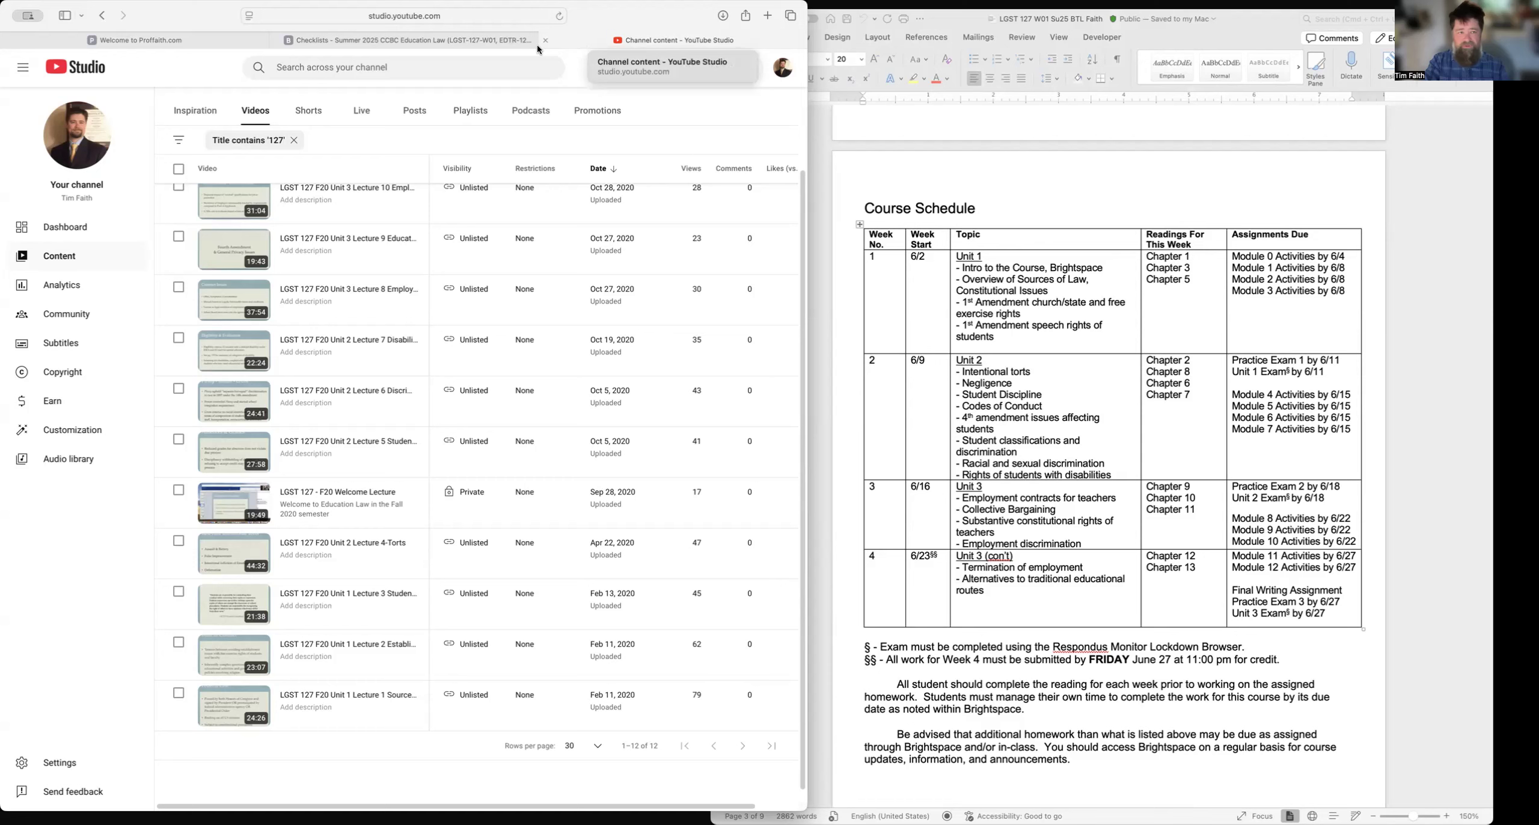
# Step: In the Brightspace course checklists, open the Lecture item of the Module 5: Chapter 8 checklist for editing
pyautogui.click(437, 39)
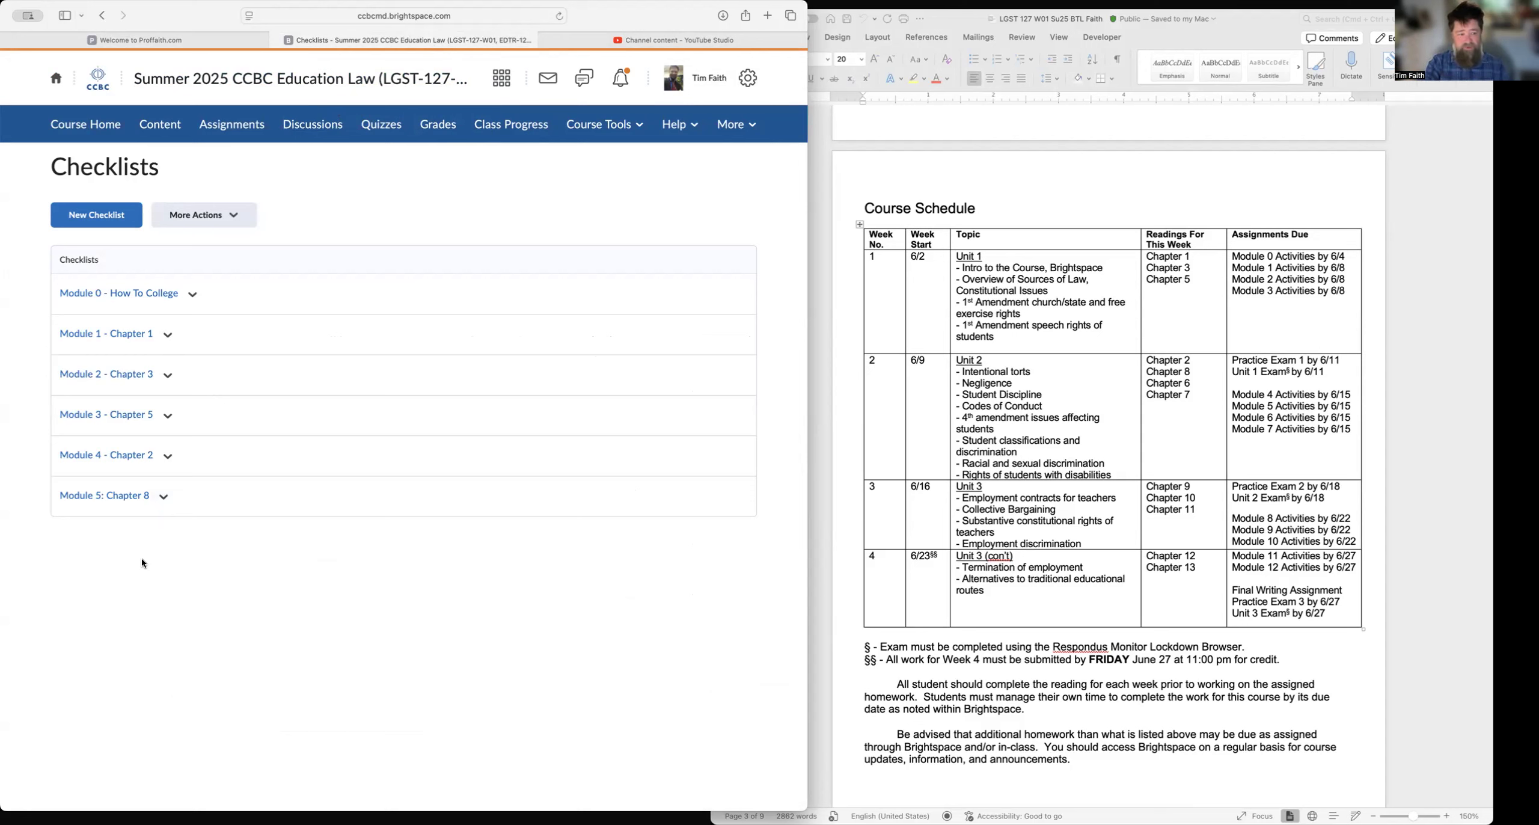
pyautogui.click(124, 497)
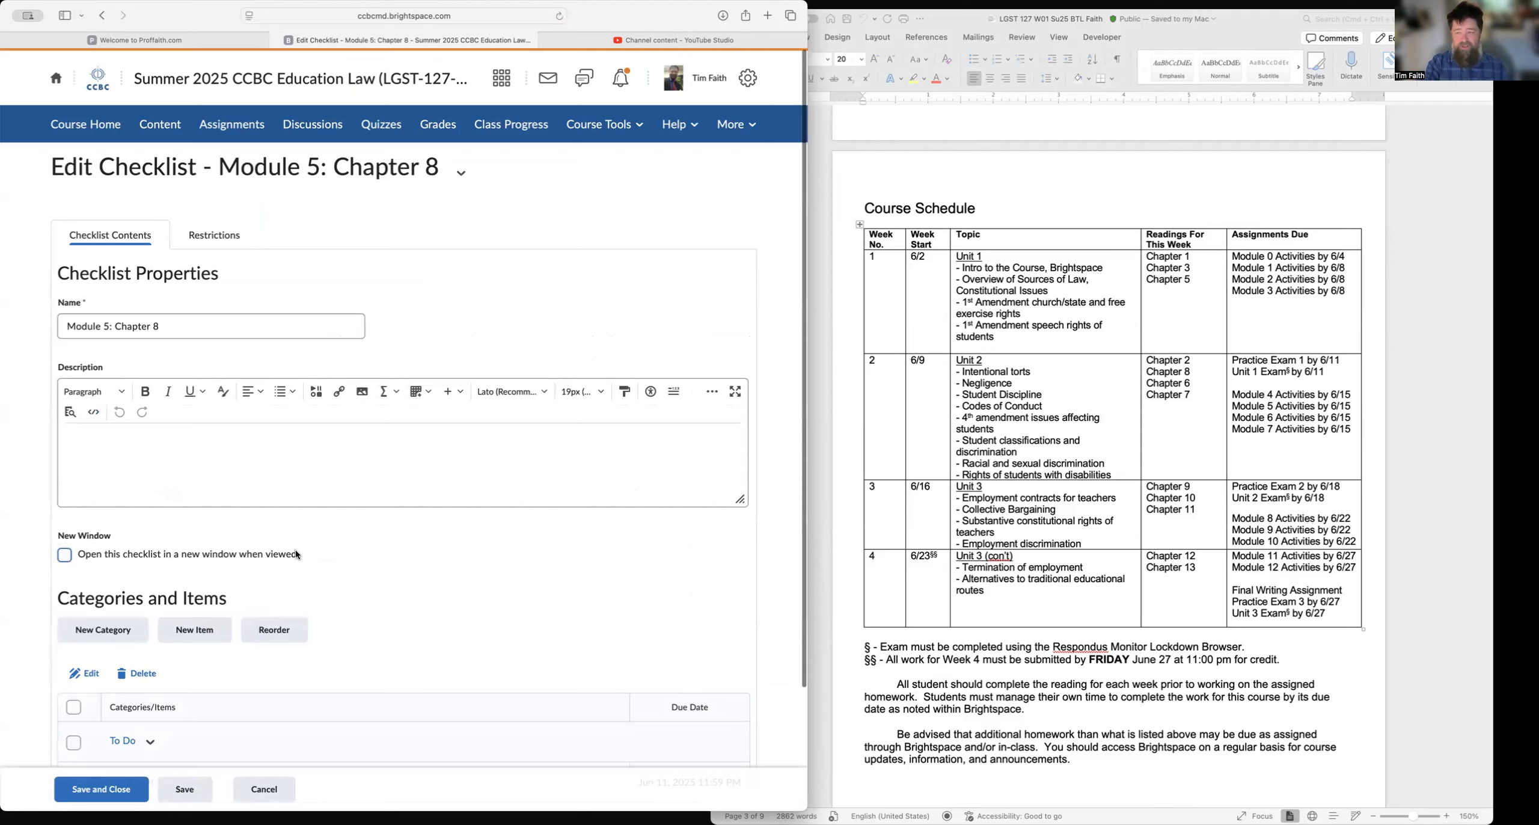
pyautogui.scroll(-2, 296, 553)
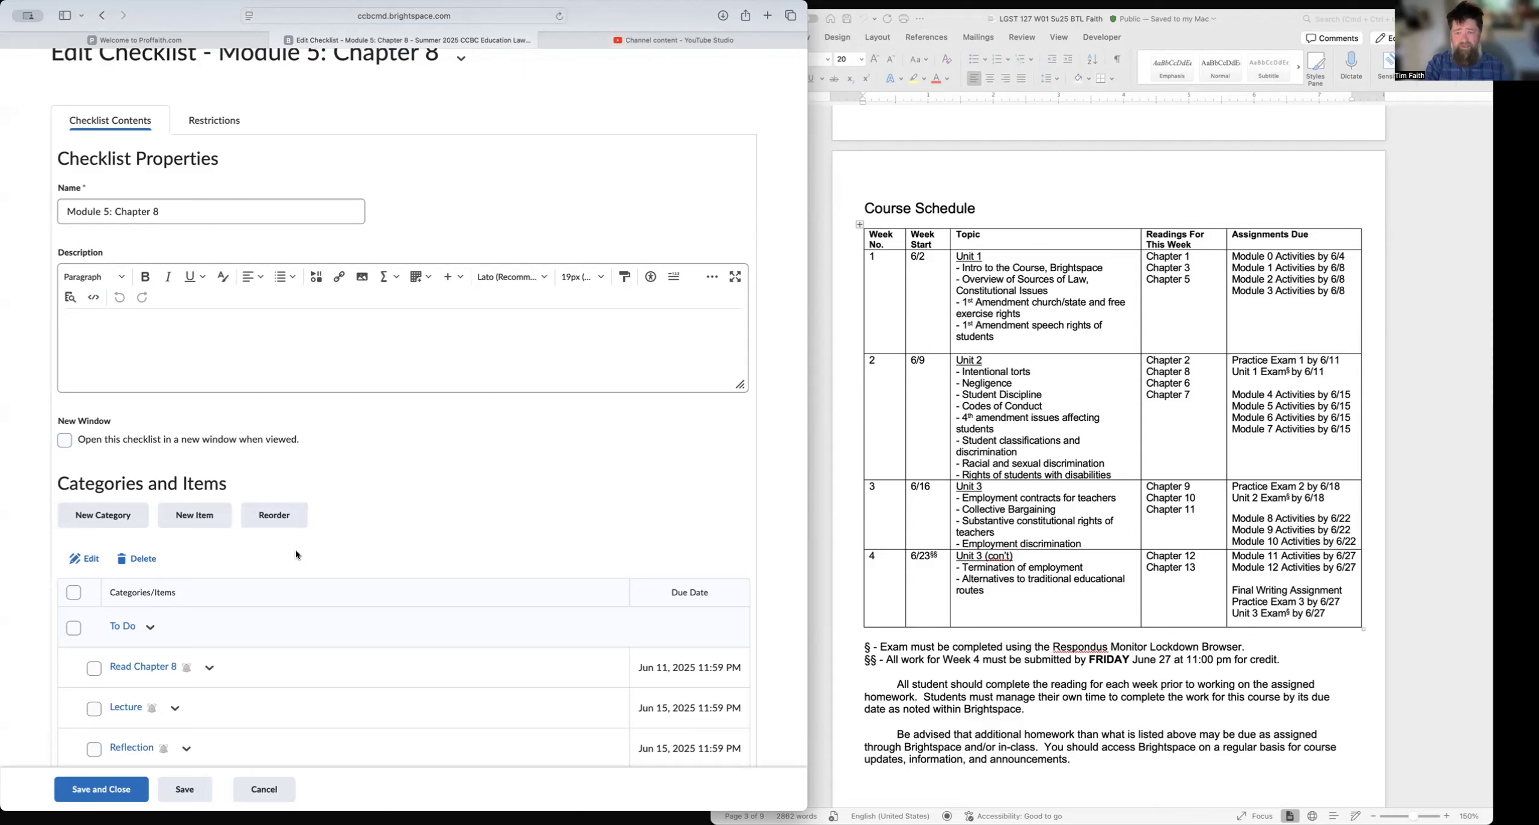
pyautogui.scroll(-1, 396, 536)
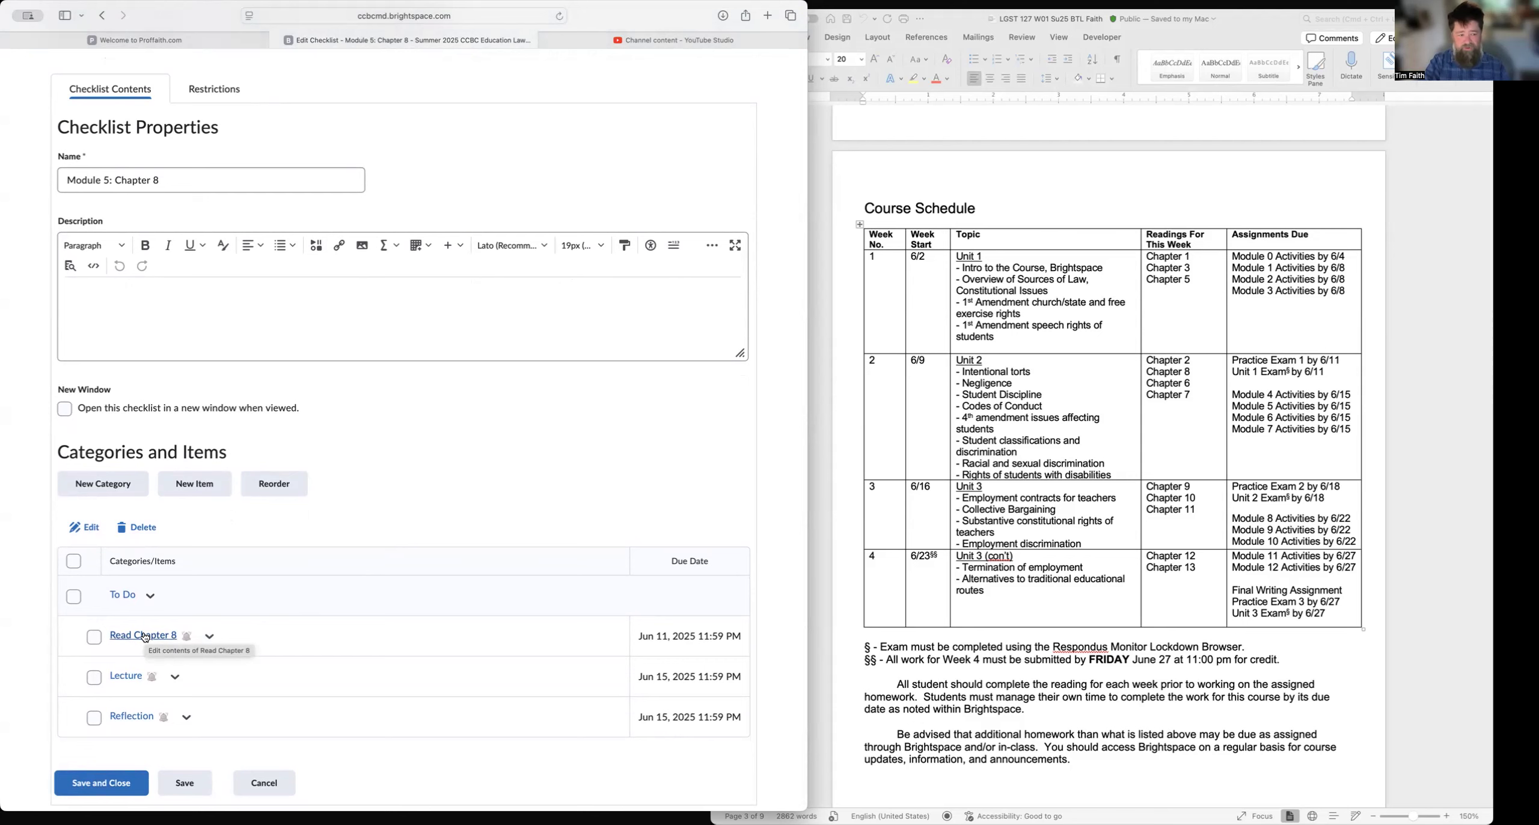
pyautogui.click(126, 676)
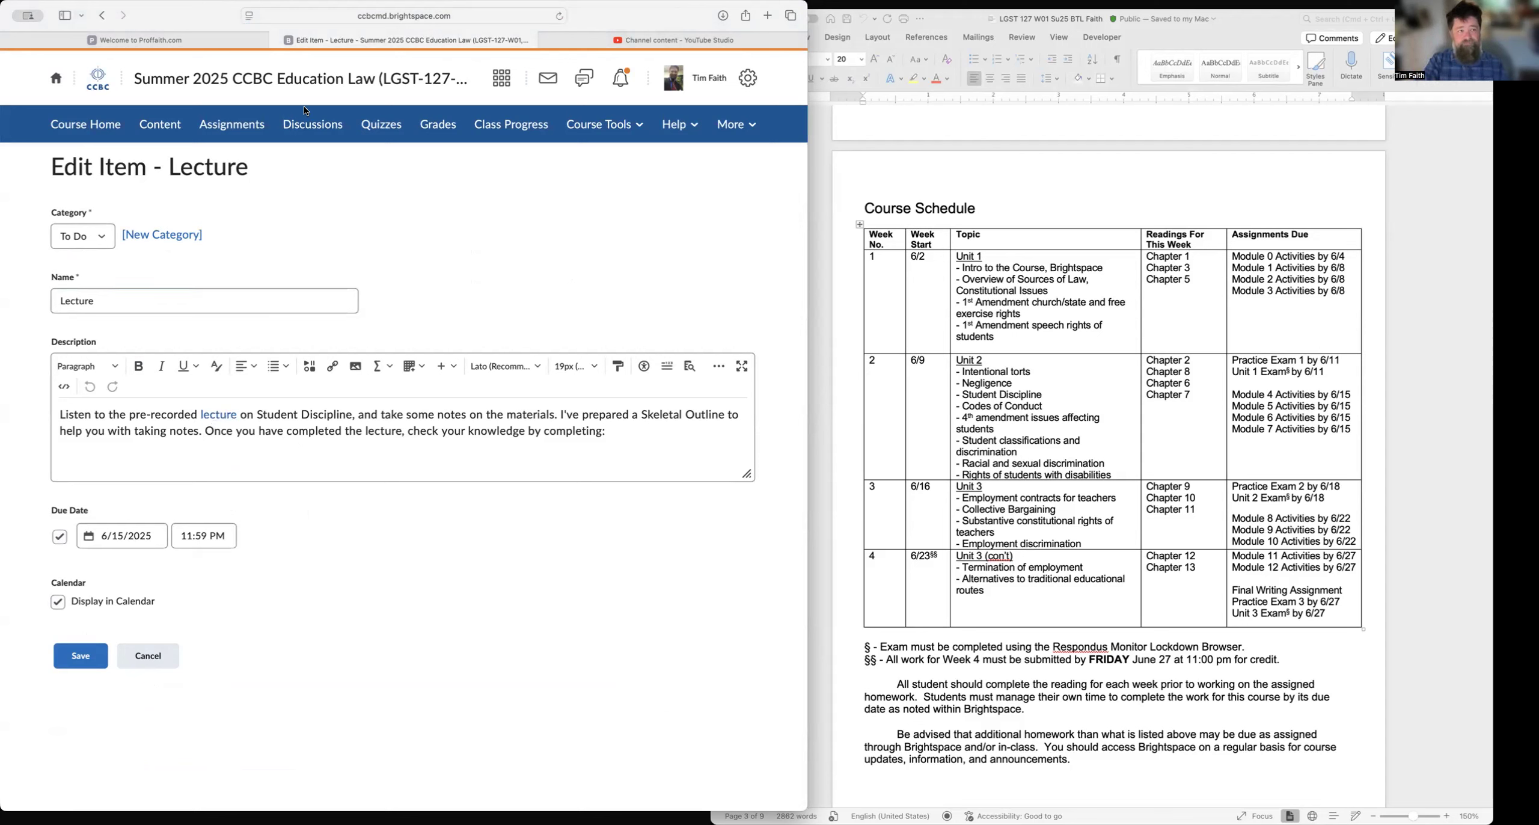
# Step: In the transcription jobs on proffaith.com, open the transcript of lgst-127-f20-unit-2-lecture-5-student-discipline.mp3 and skim its content
pyautogui.moveTo(177, 48)
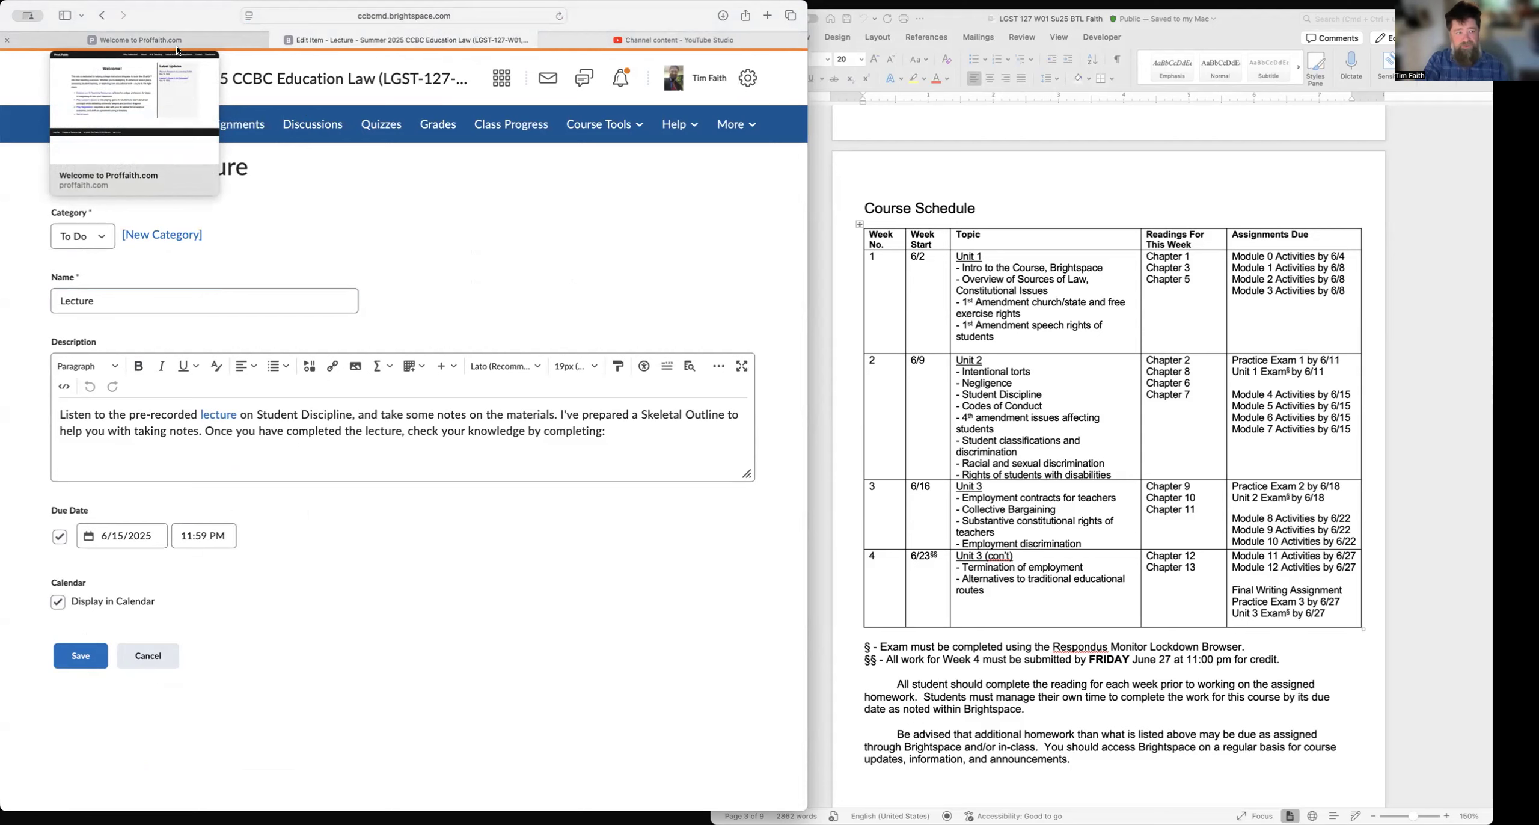
pyautogui.click(175, 40)
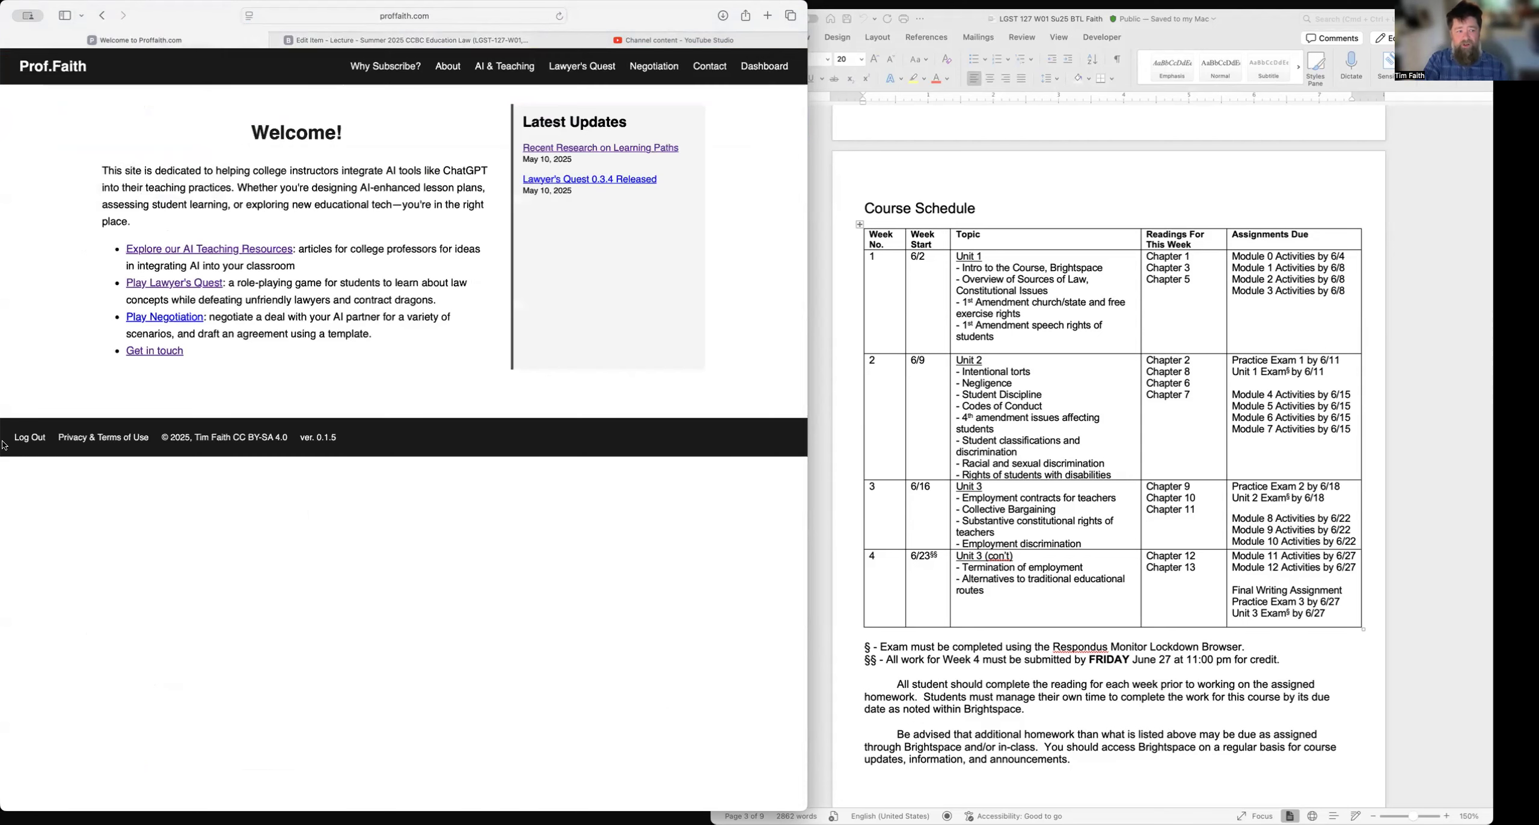
pyautogui.click(764, 68)
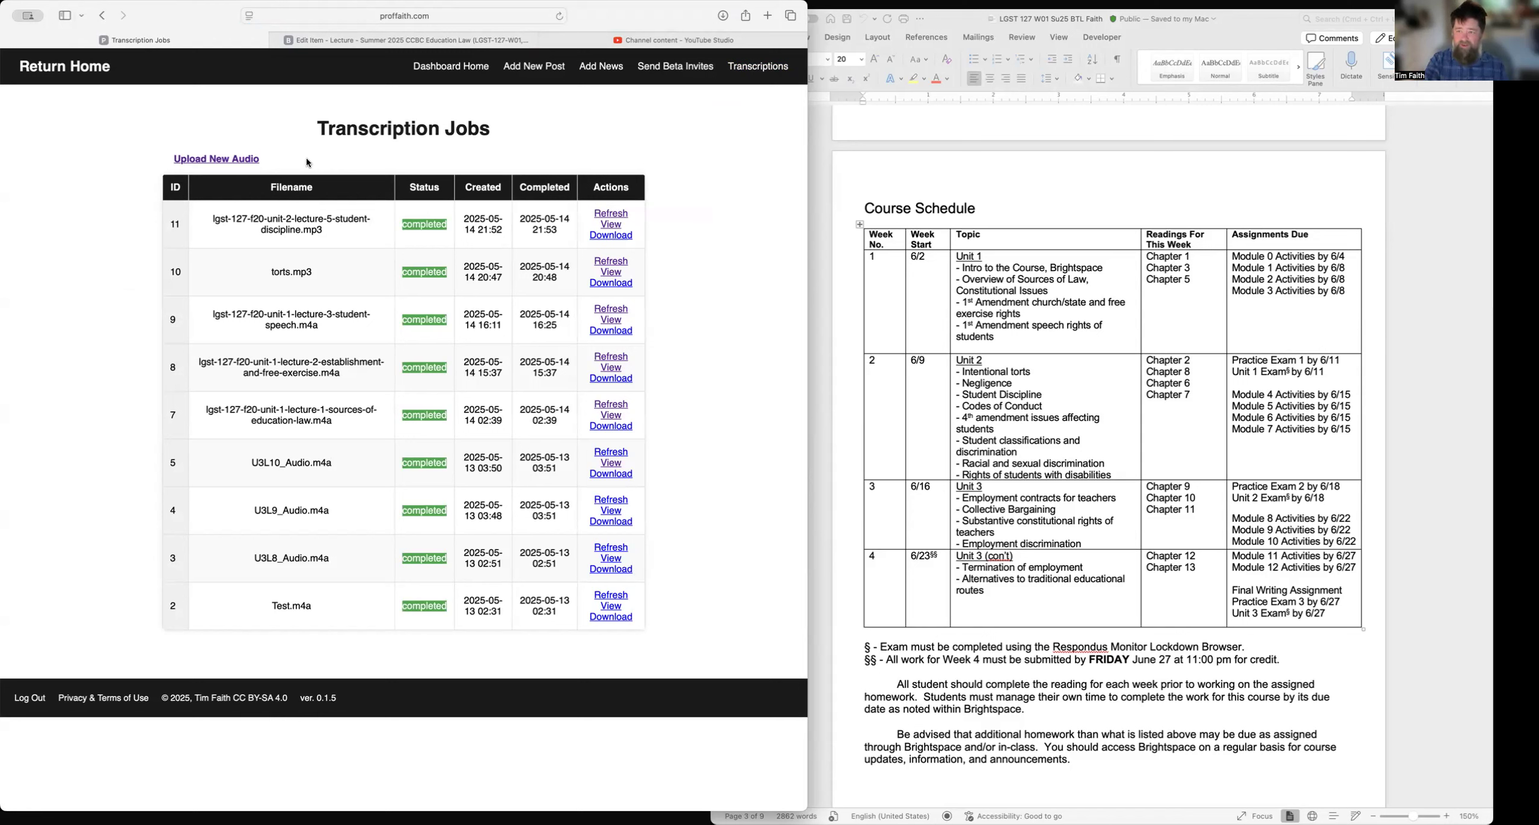
pyautogui.click(617, 227)
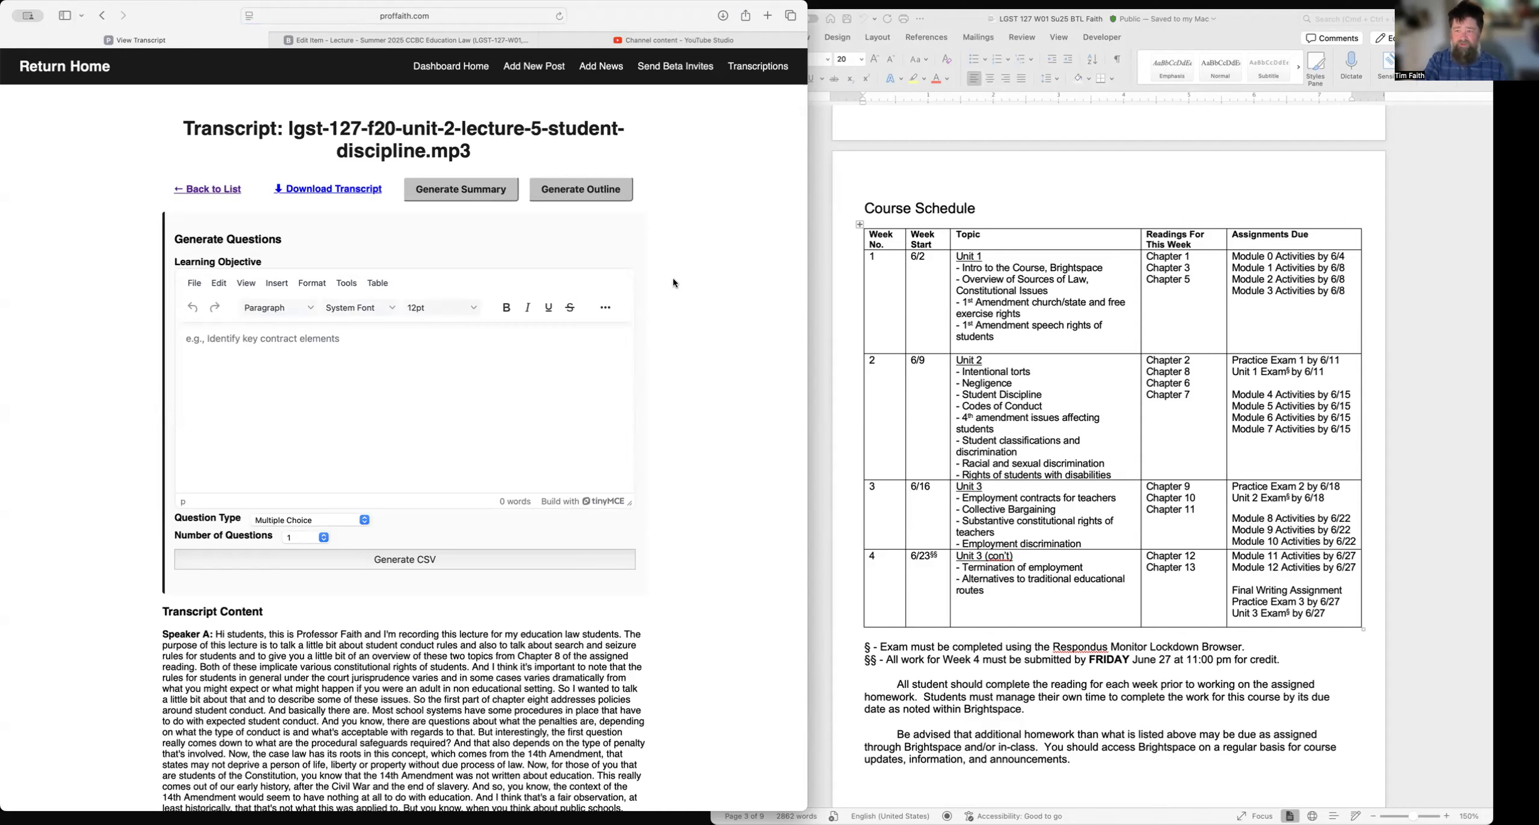
pyautogui.scroll(-6, 657, 401)
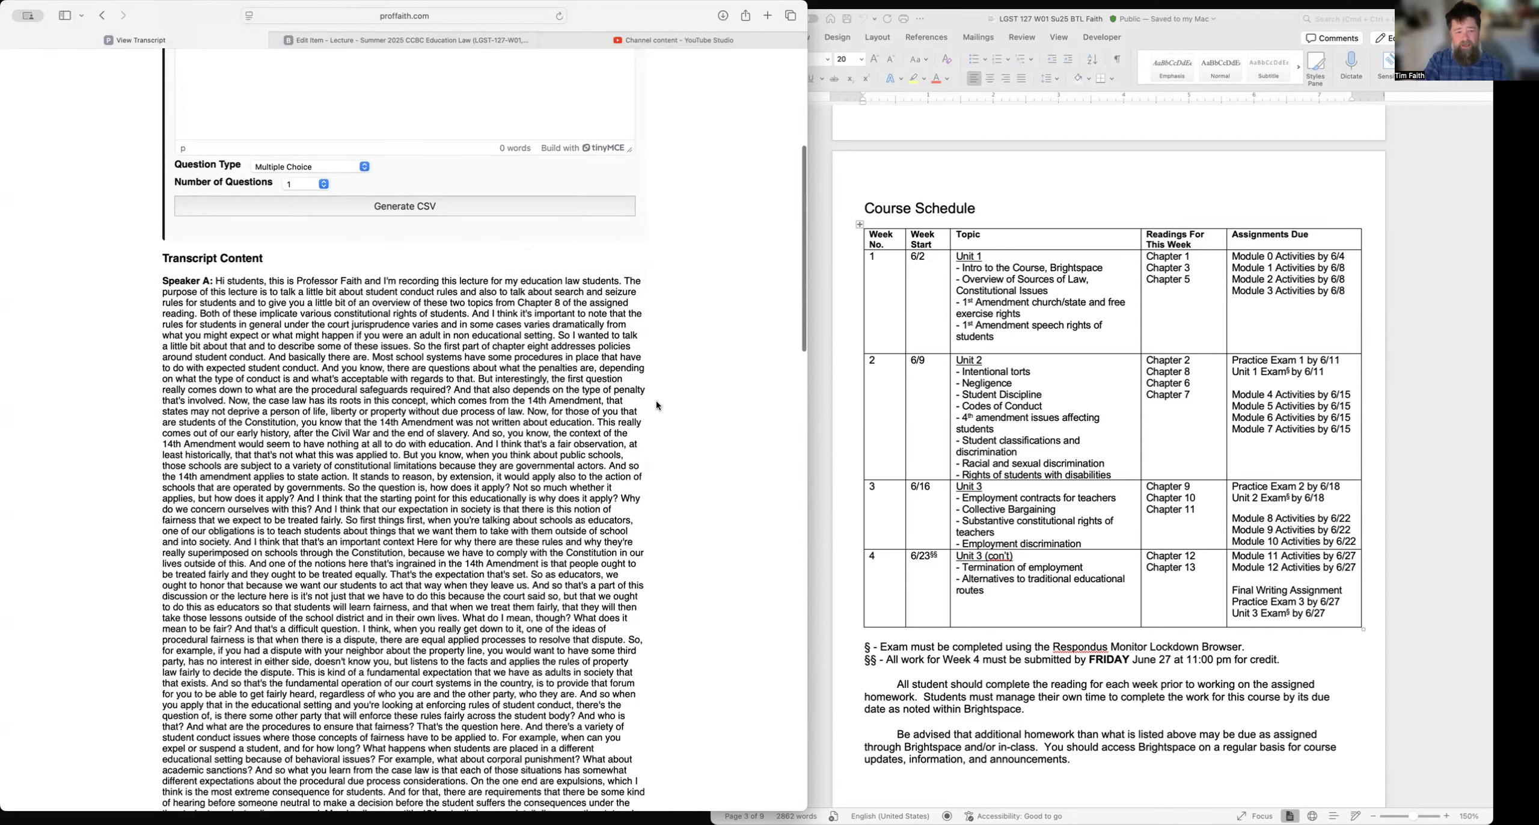
pyautogui.scroll(-2, 657, 401)
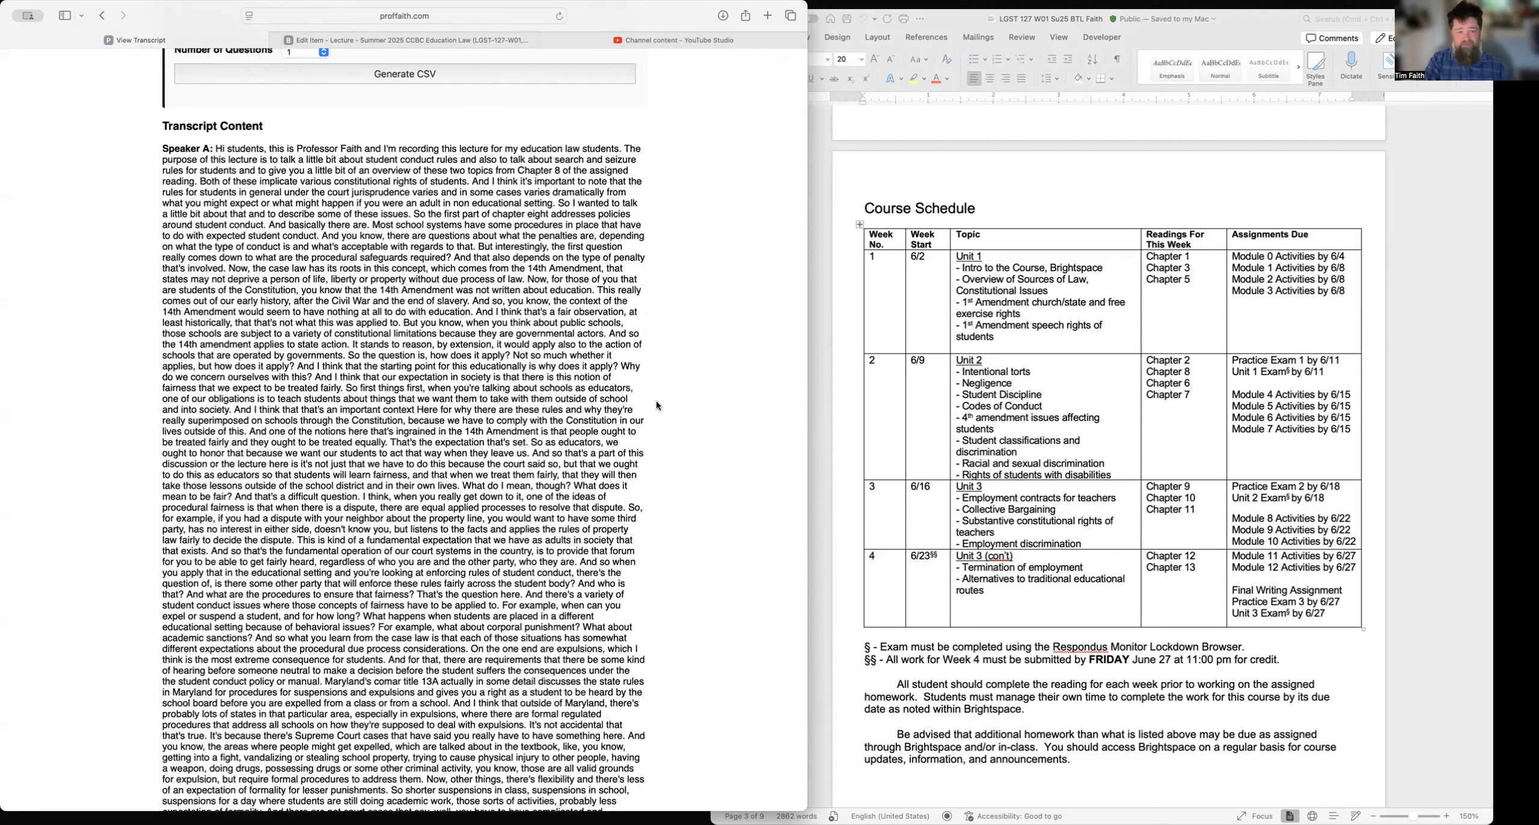
pyautogui.scroll(-15, 657, 400)
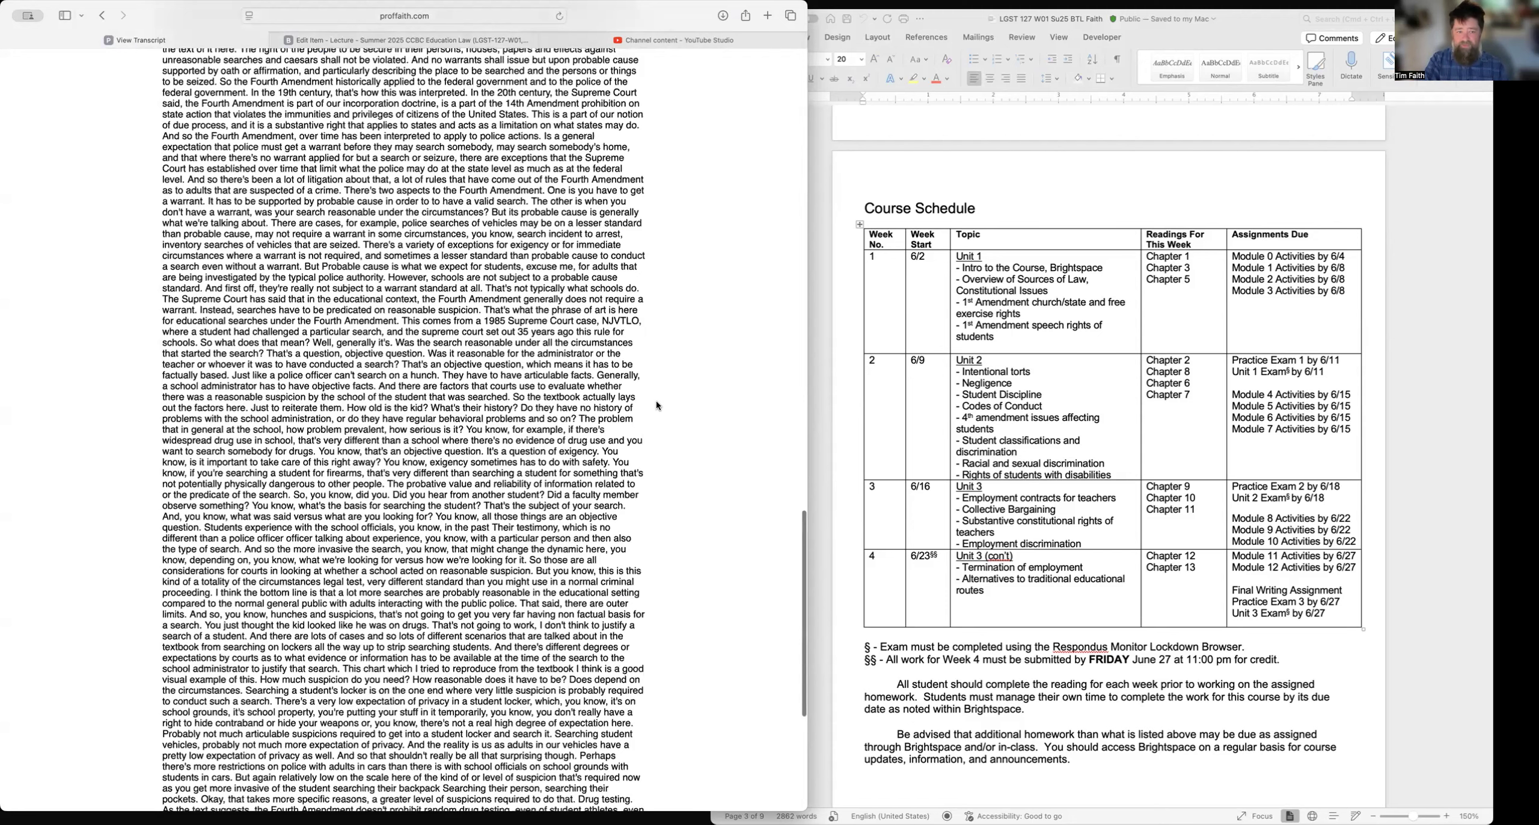
pyautogui.scroll(20, 657, 405)
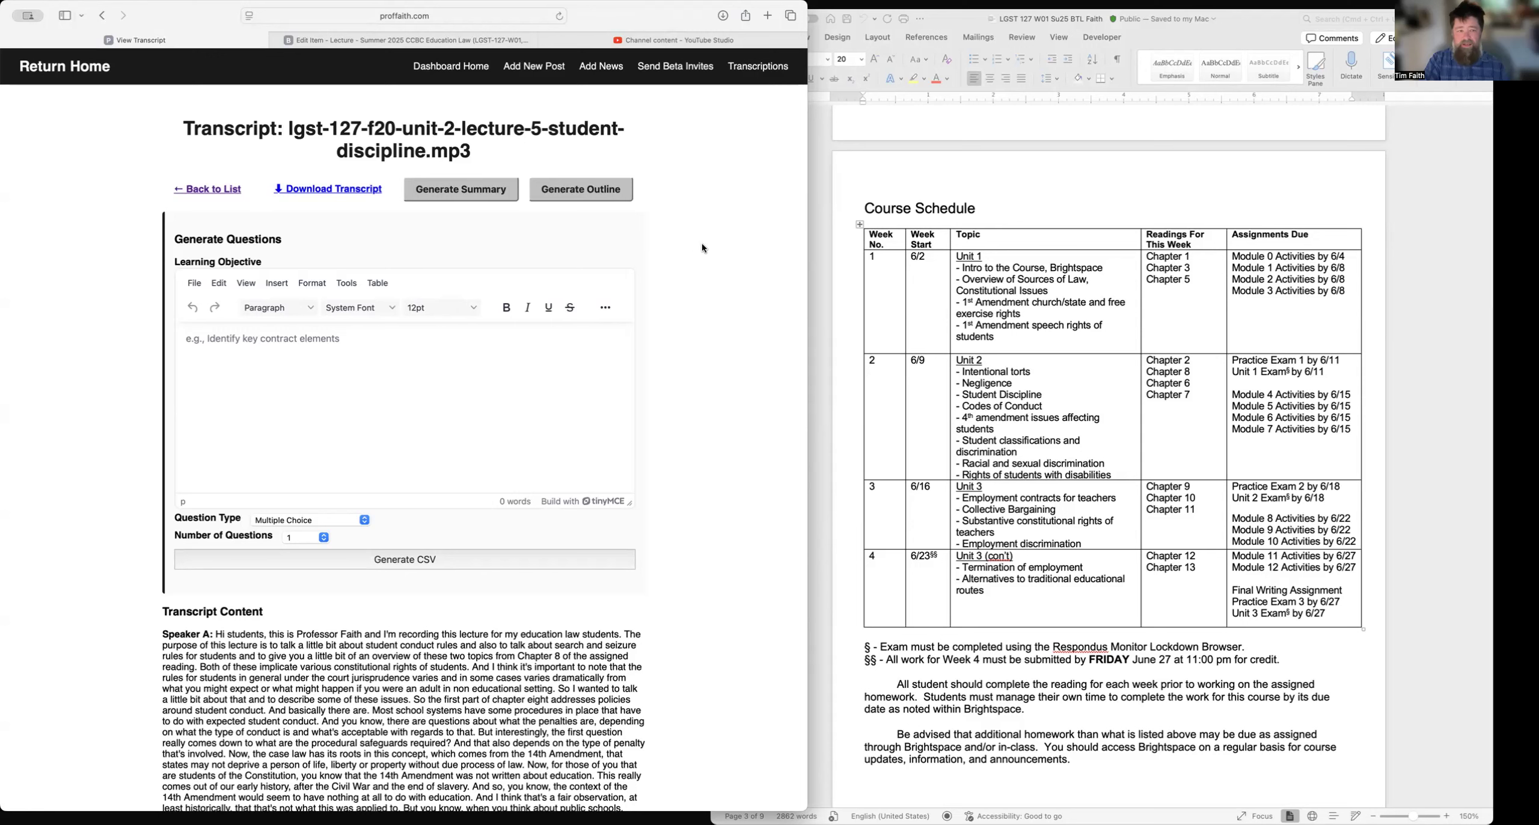
# Step: Generate a summary of the student discipline lecture transcript and download it
pyautogui.click(489, 193)
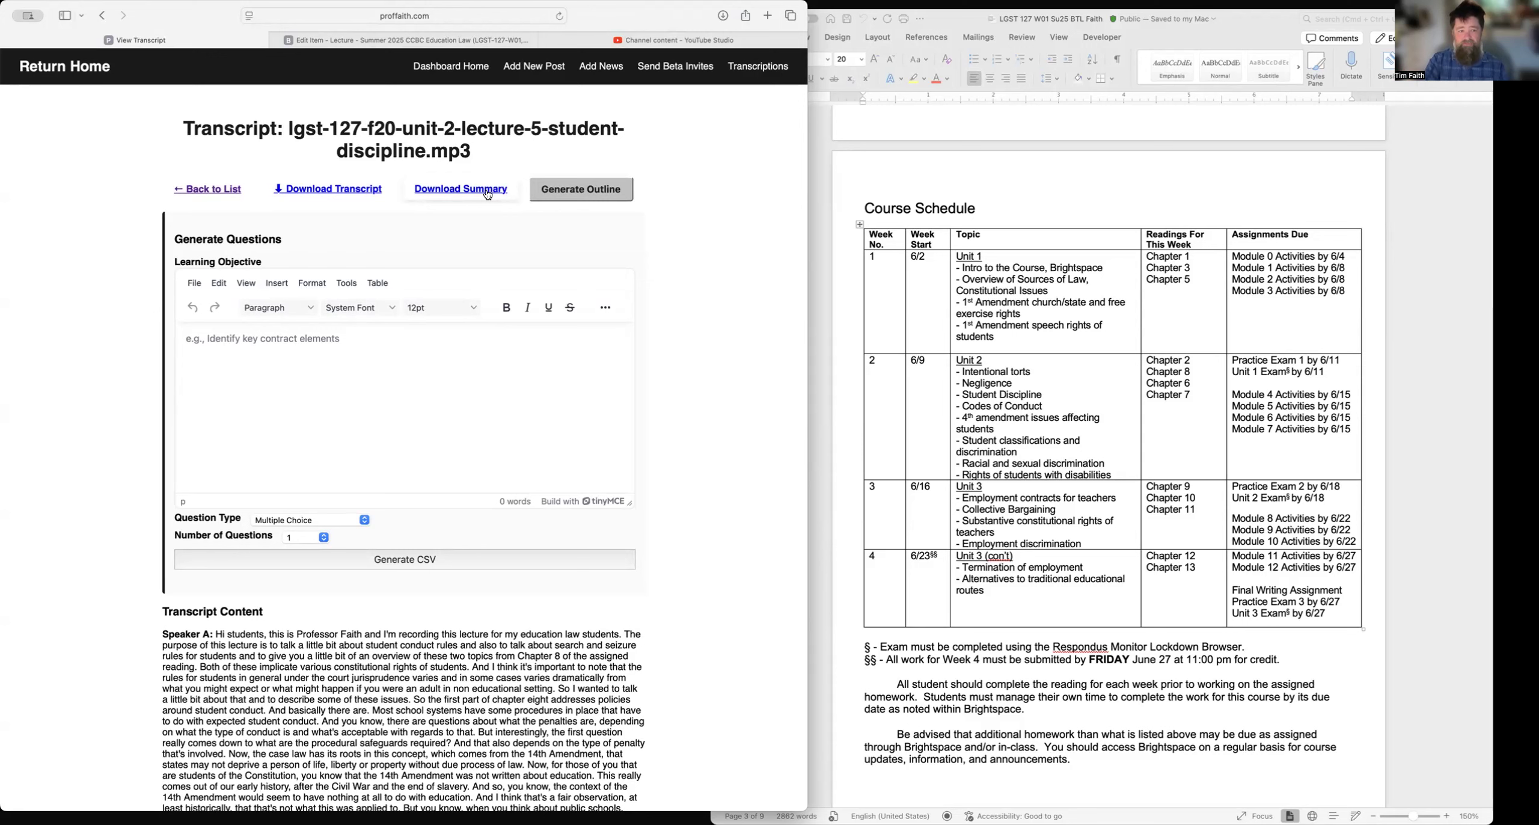
pyautogui.click(479, 188)
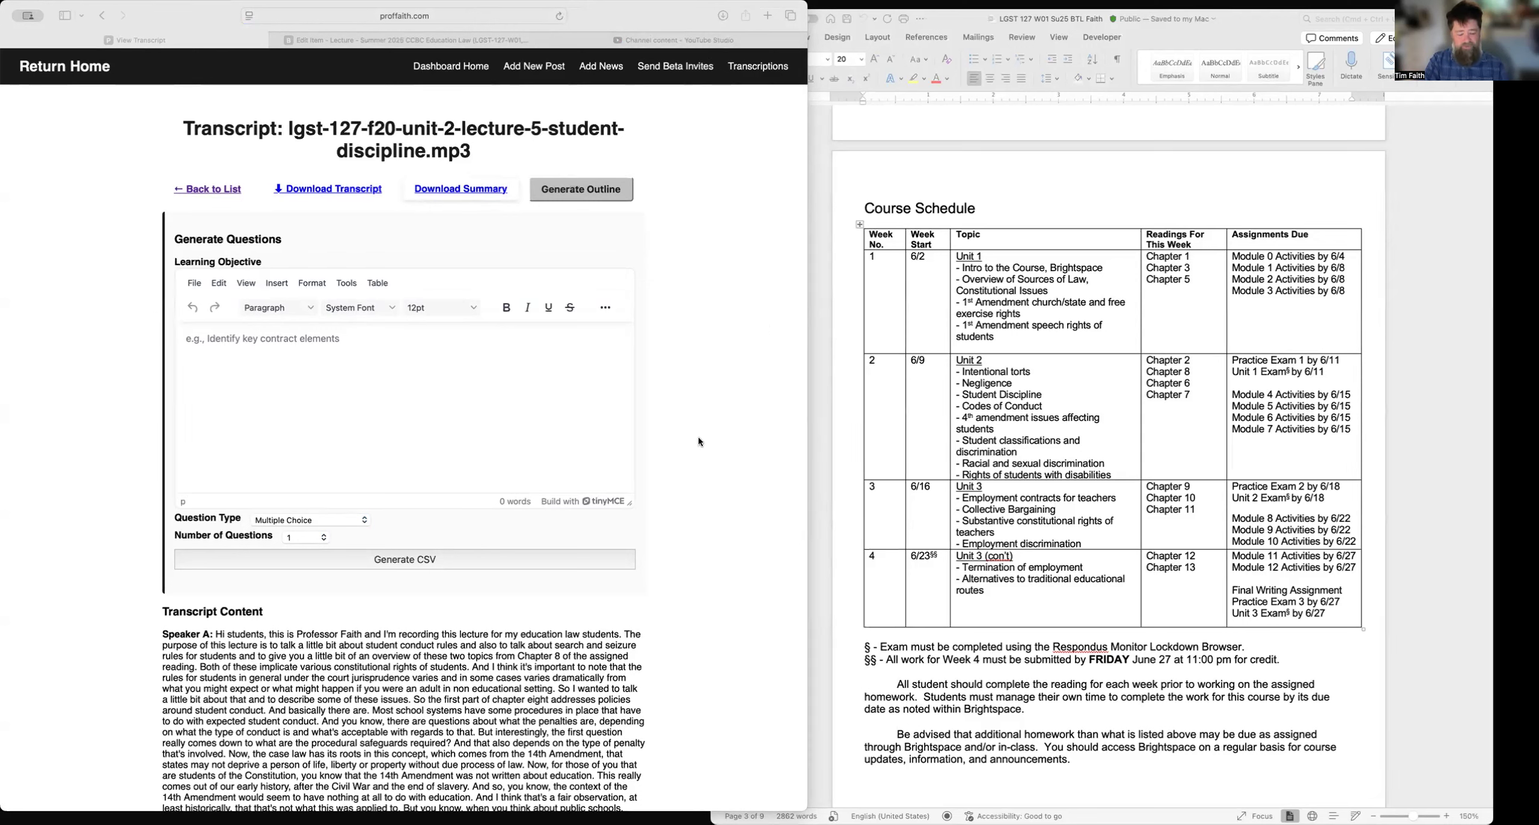
# Step: Bring up the downloaded summary_11.txt and copy its entire summary paragraph
pyautogui.press('super+Tab')
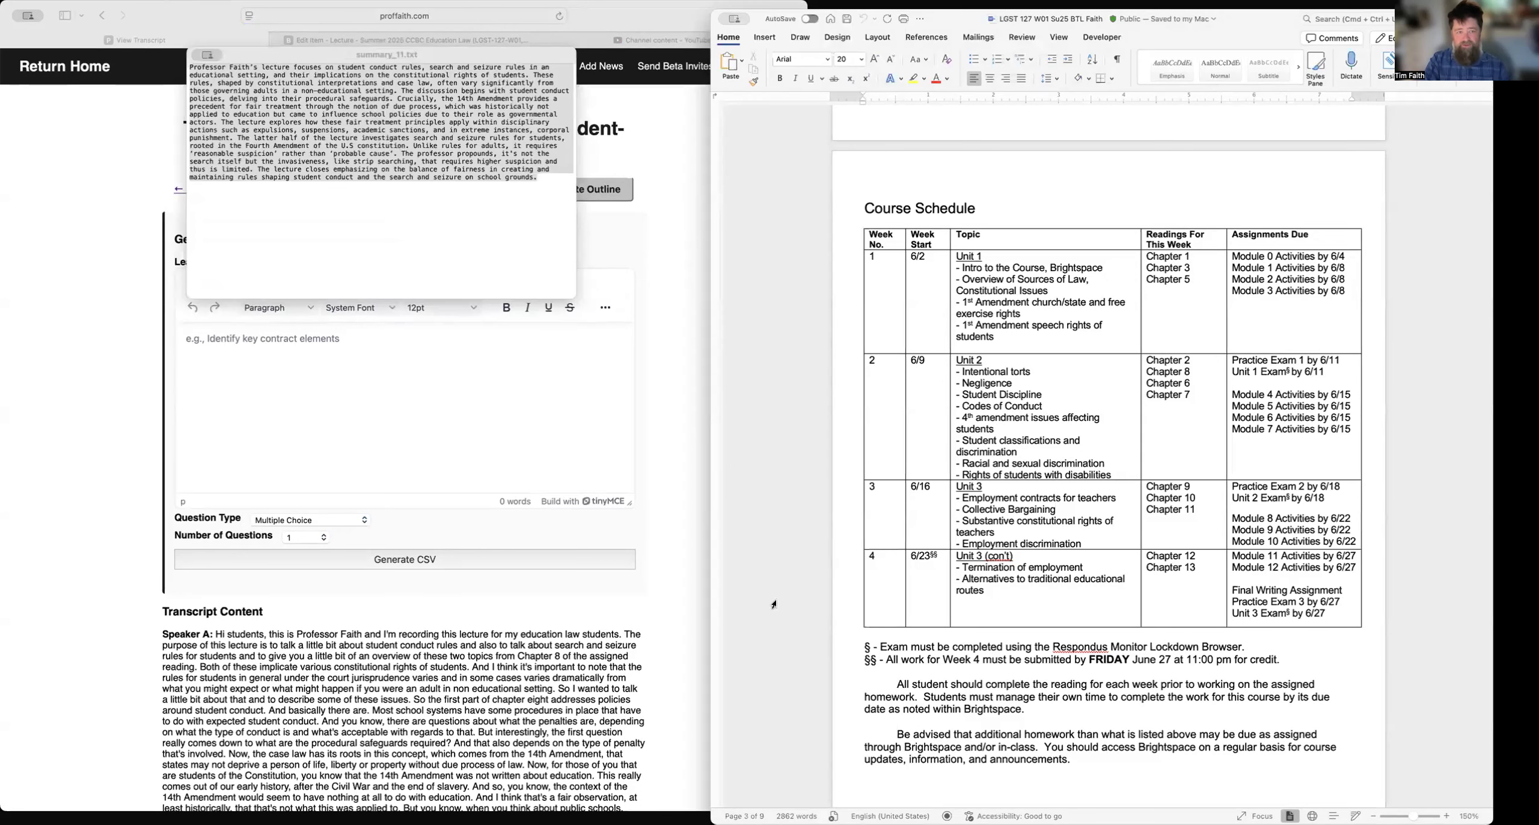
pyautogui.click(444, 195)
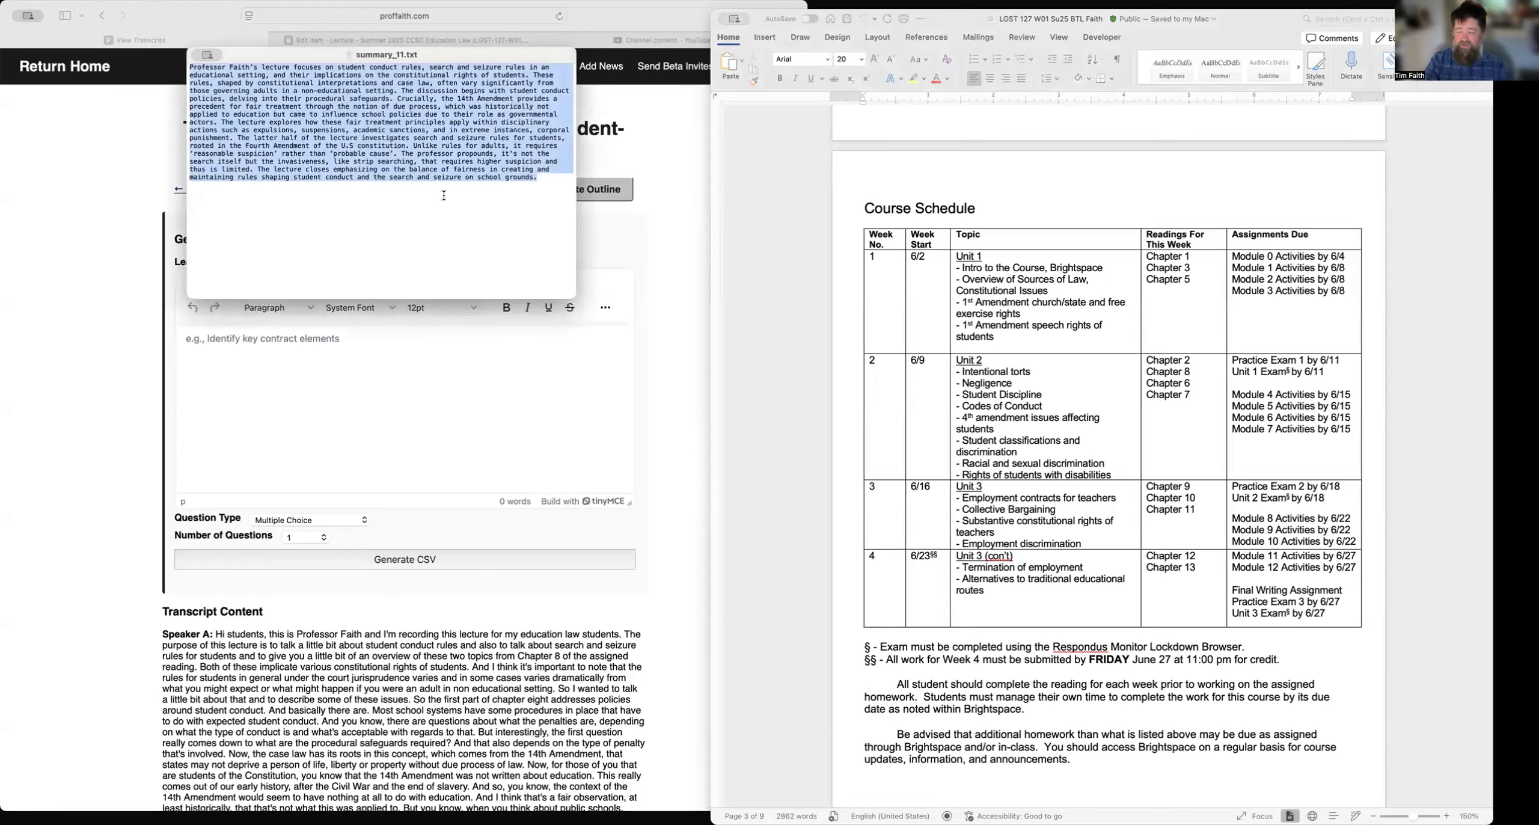
pyautogui.scroll(-10, 422, 501)
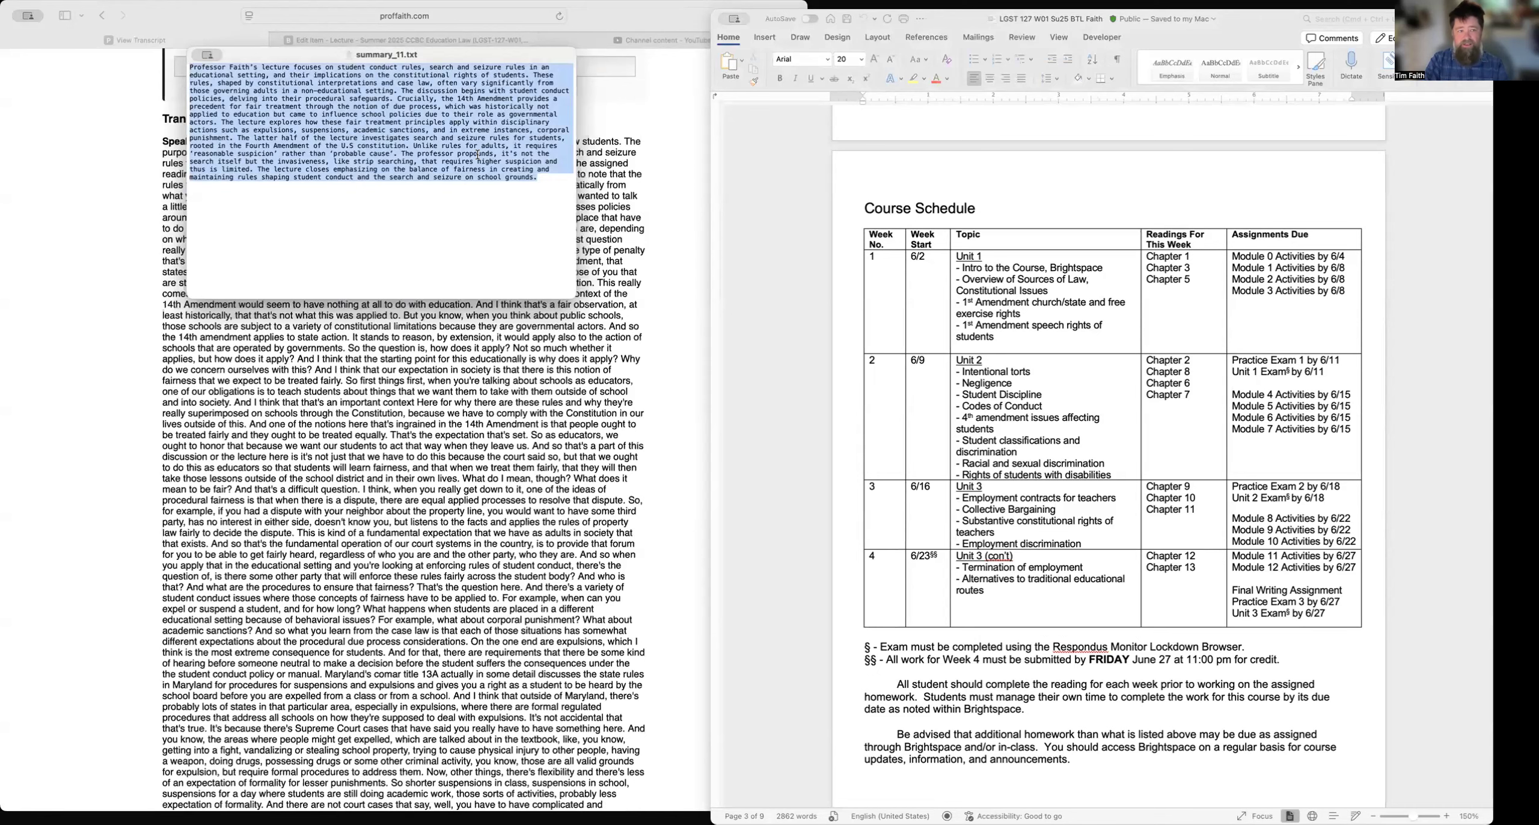
pyautogui.click(441, 133)
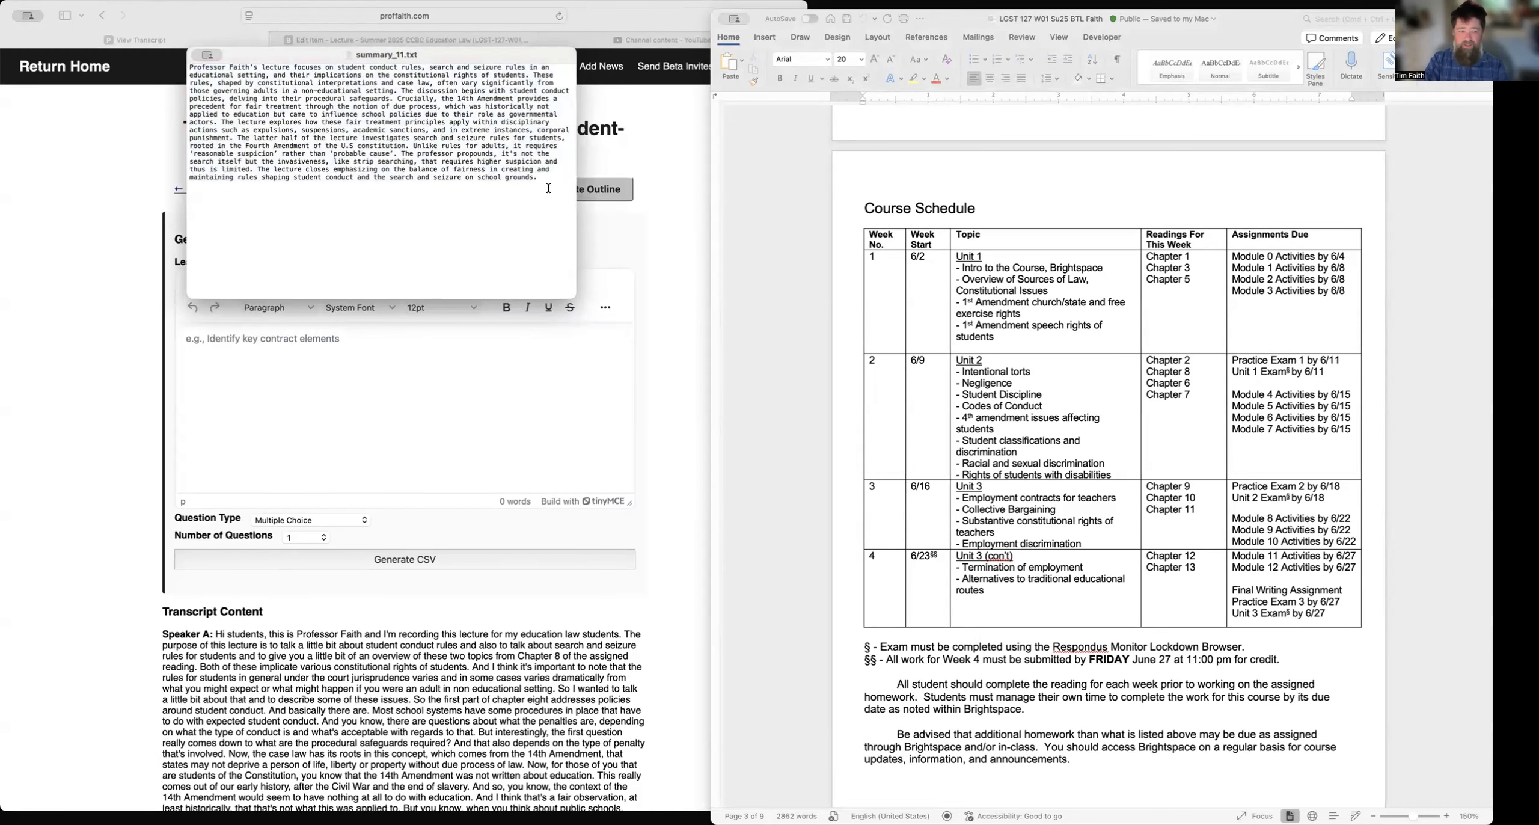
pyautogui.moveTo(542, 174); pyautogui.dragTo(177, 68)
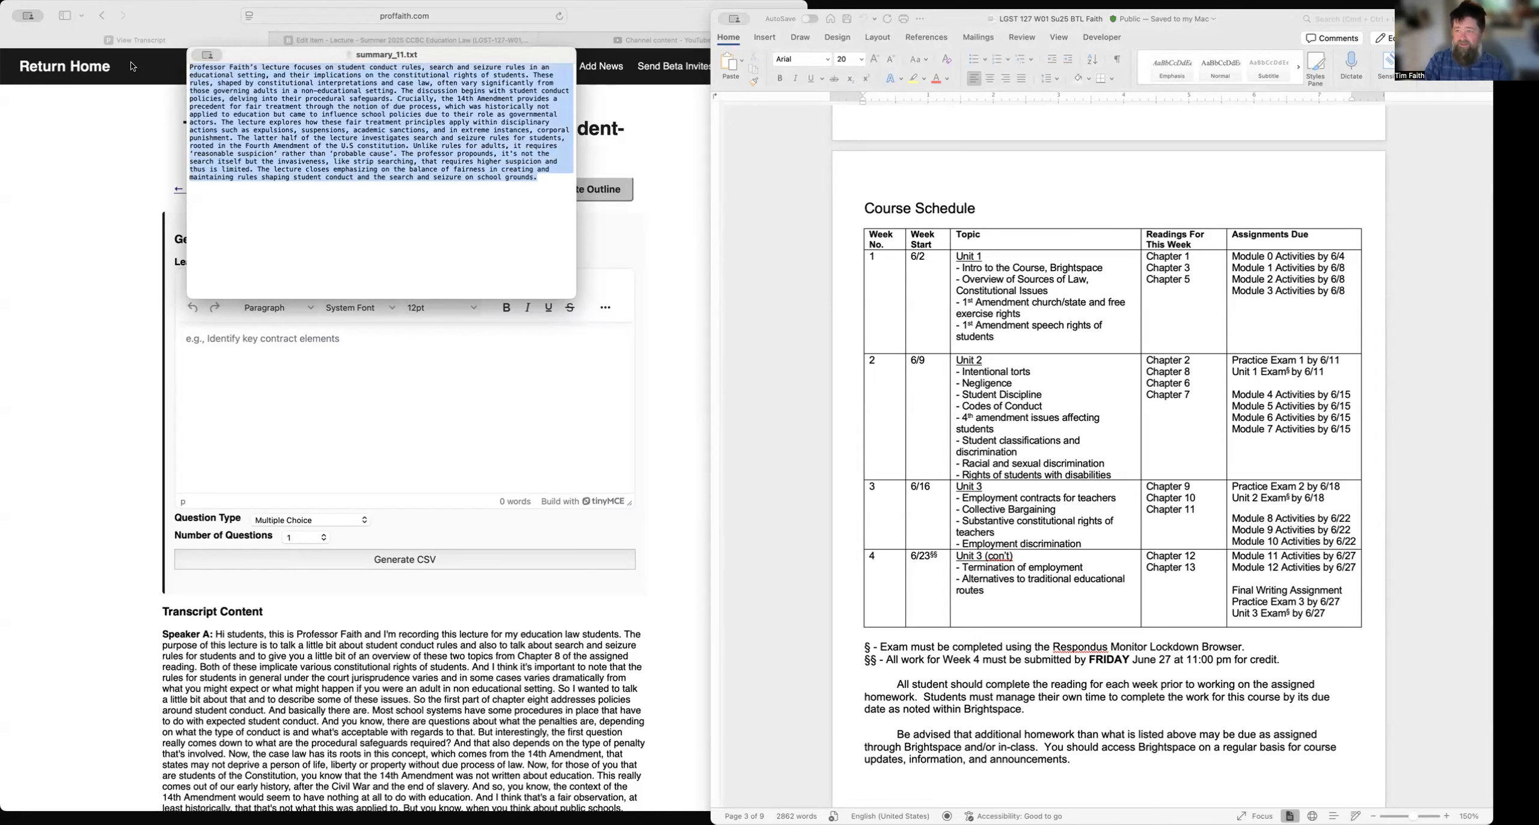
# Step: Paste the lecture summary below the existing text in the Brightspace Lecture item's description and enlarge the description box to fit it
pyautogui.click(651, 137)
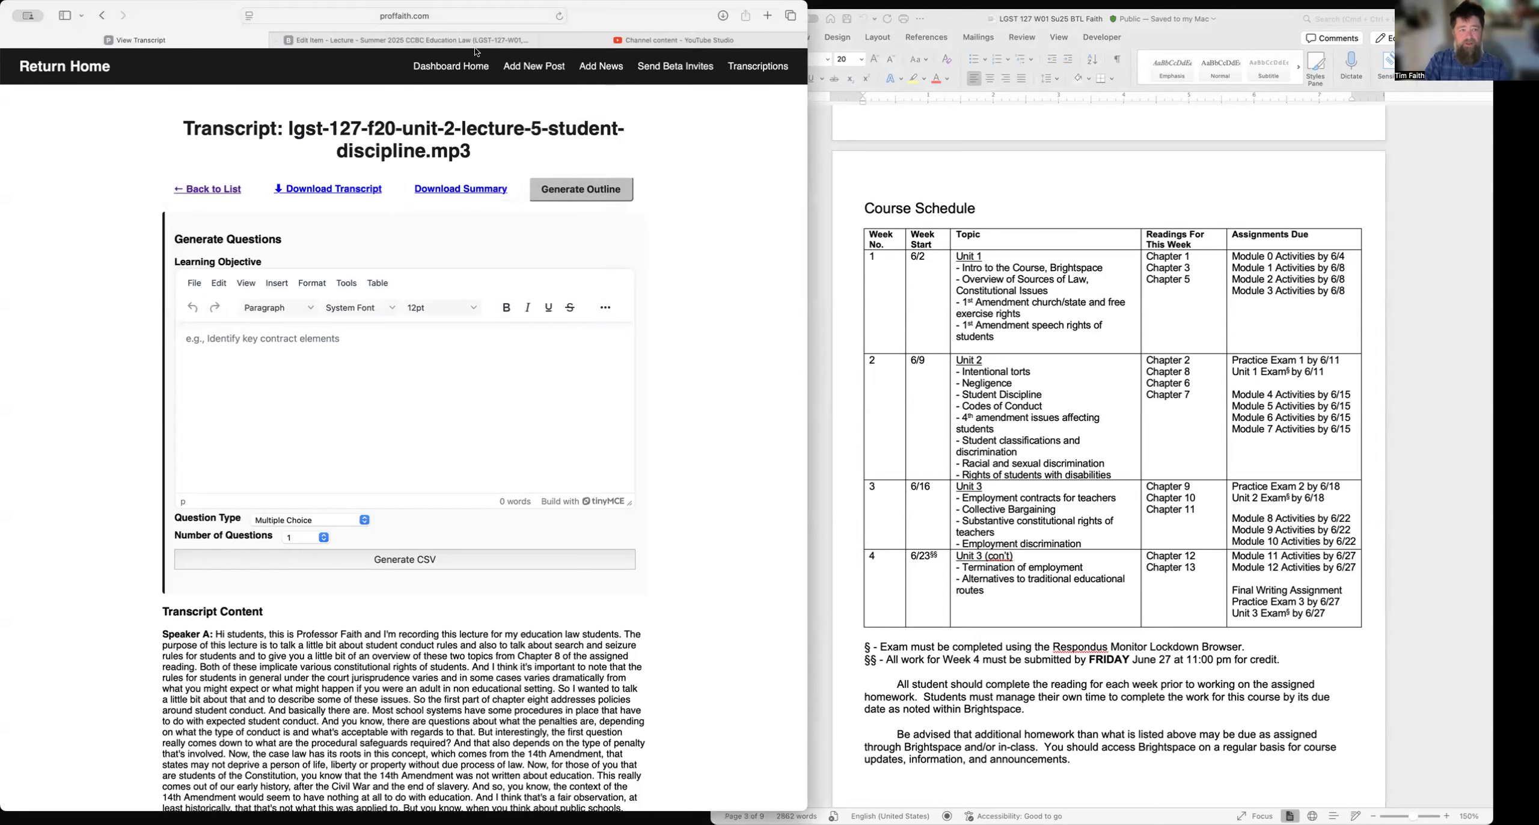
pyautogui.click(460, 40)
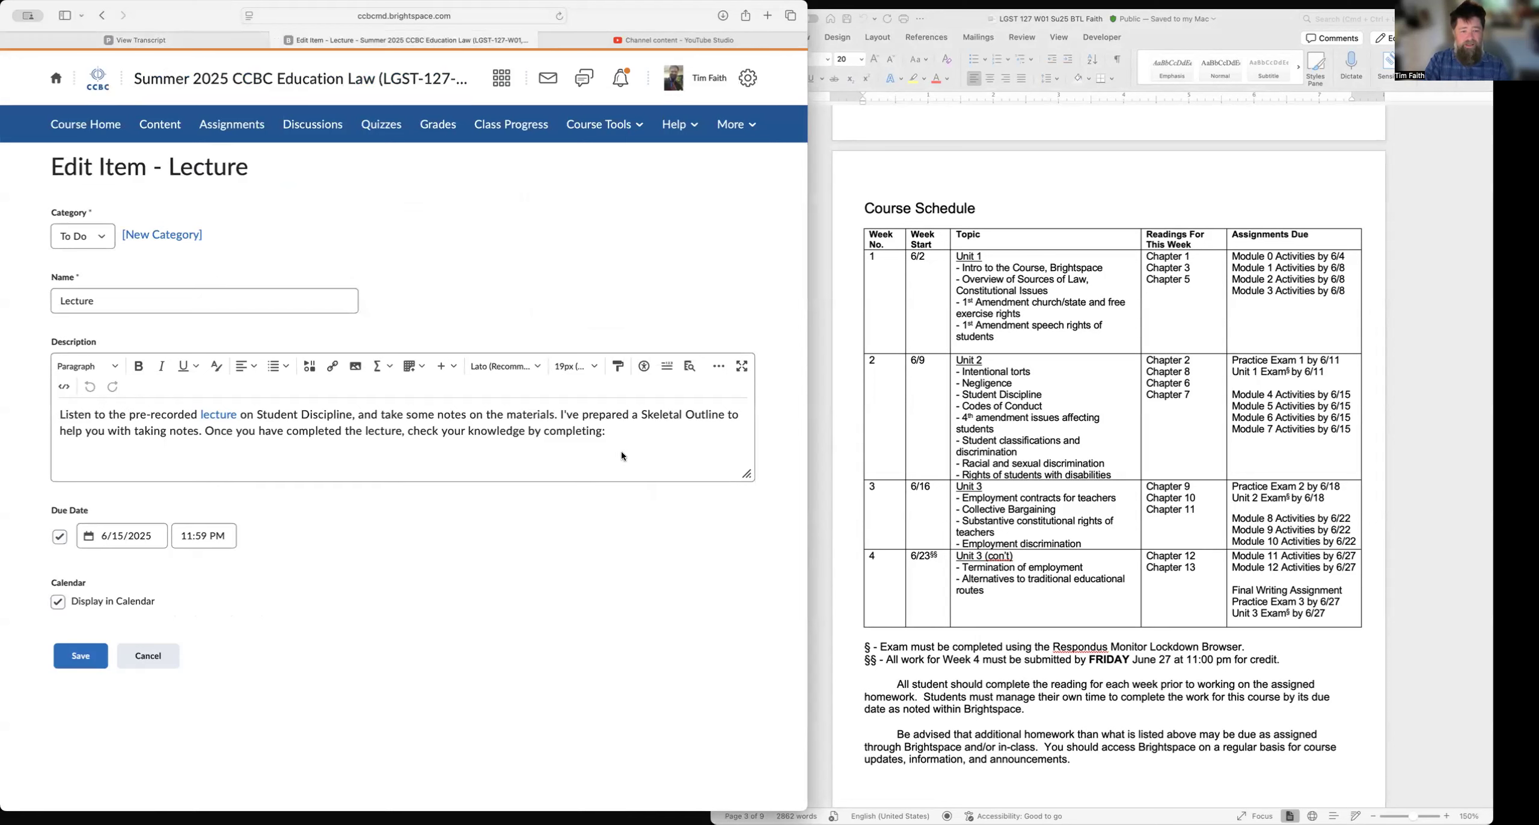
pyautogui.press('super+v')
pyautogui.moveTo(747, 475); pyautogui.dragTo(747, 699)
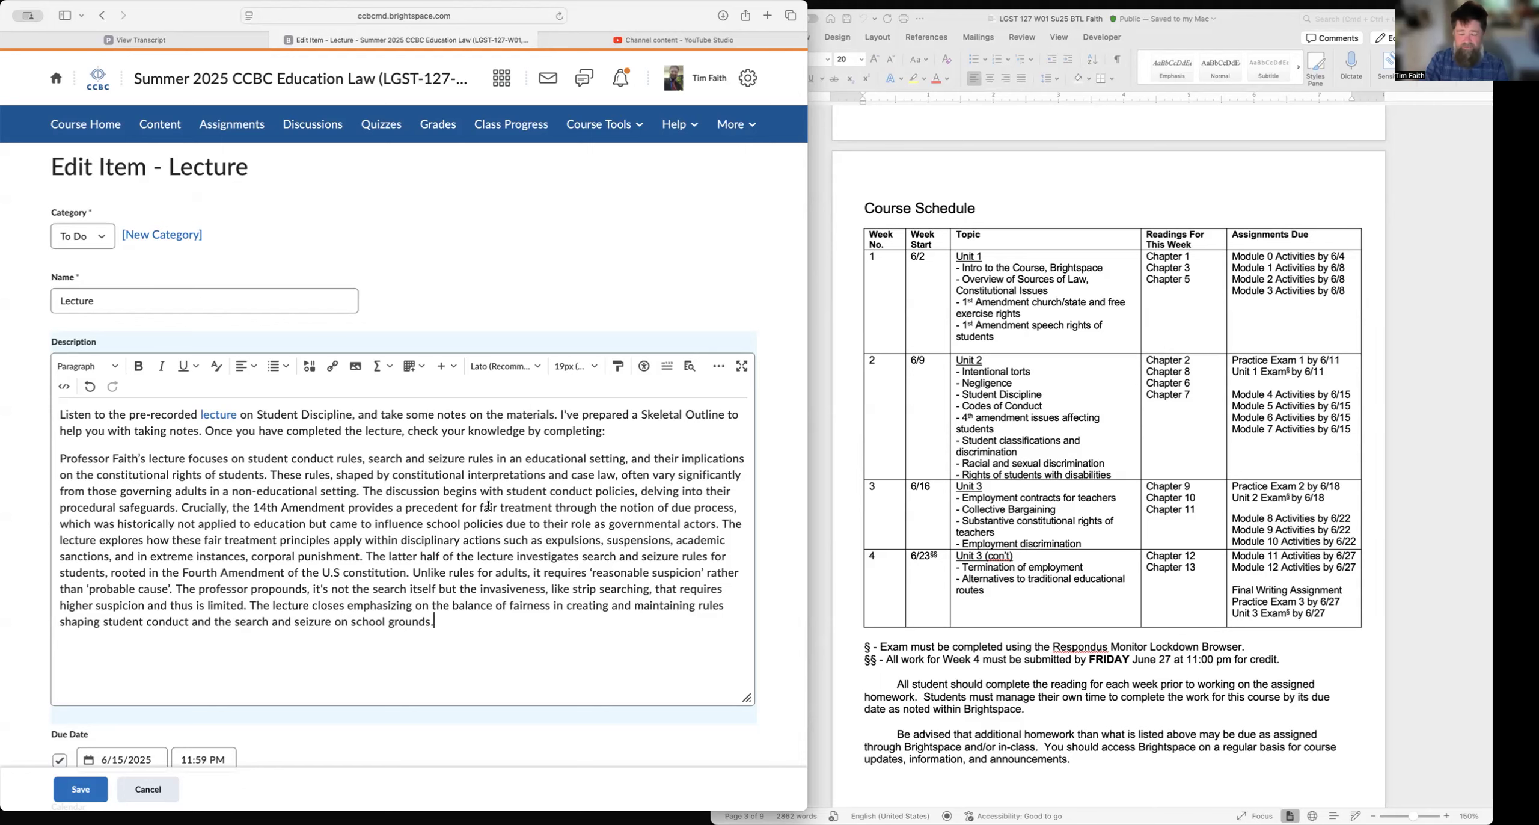
# Step: Save the edited Lecture item in the Module 5: Chapter 8 checklist
pyautogui.scroll(-3, 241, 661)
pyautogui.click(89, 778)
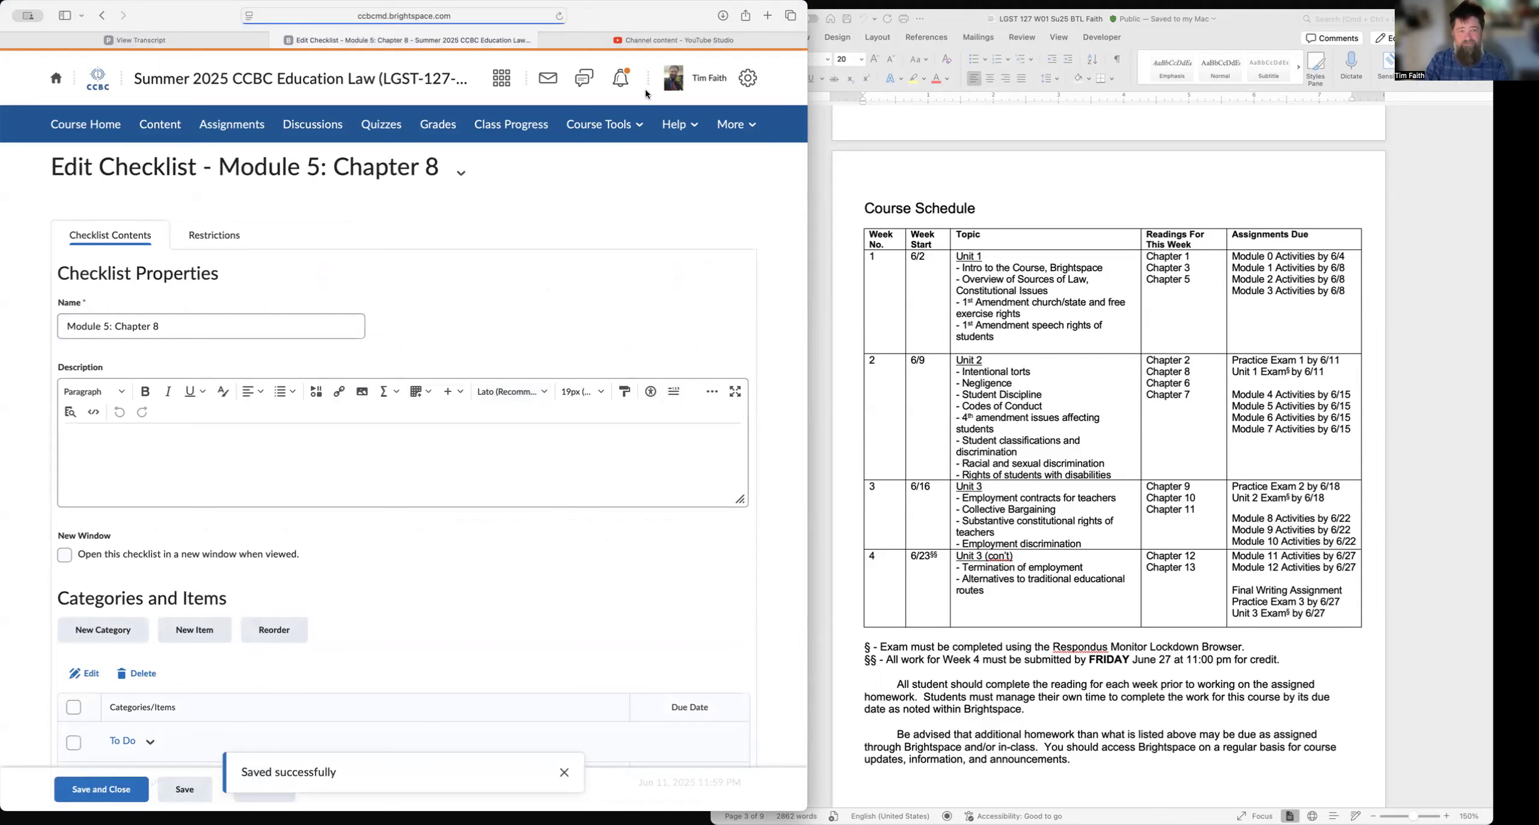
# Step: Return to the student discipline lecture transcript page, generate an outline from it and download the outline
pyautogui.click(120, 40)
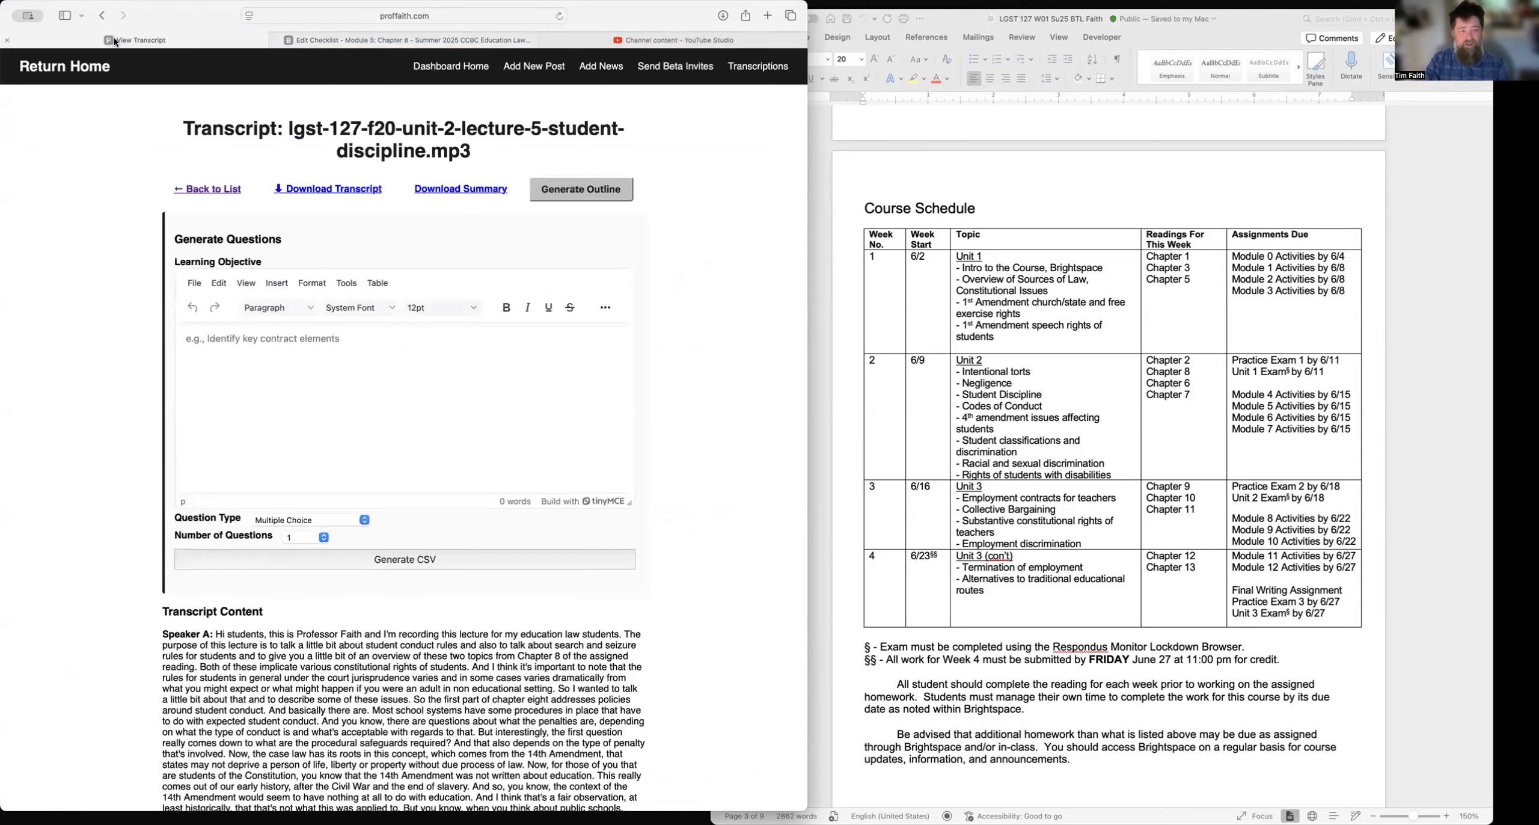
pyautogui.click(594, 191)
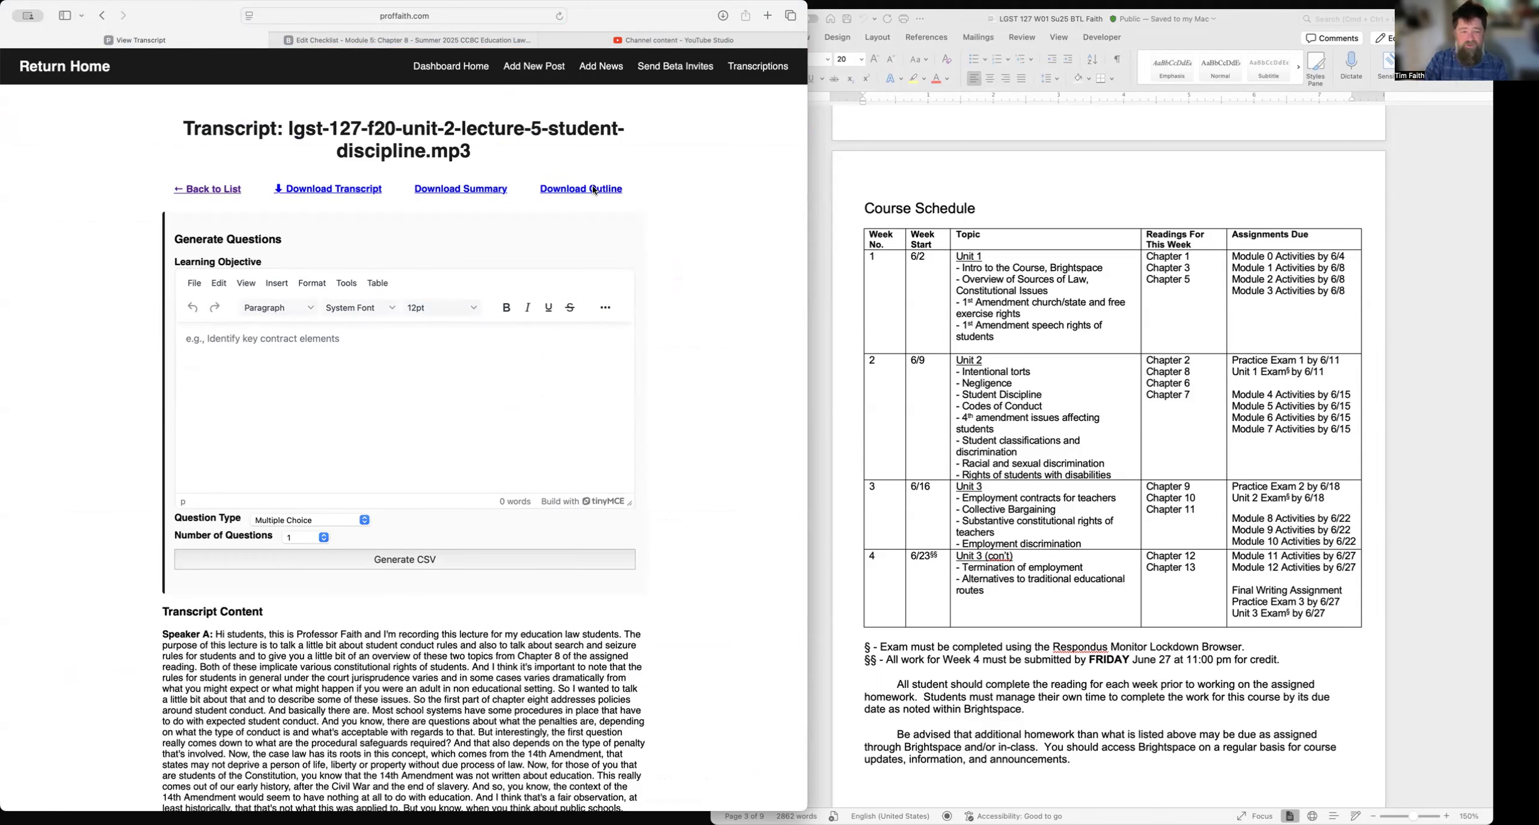
pyautogui.click(587, 187)
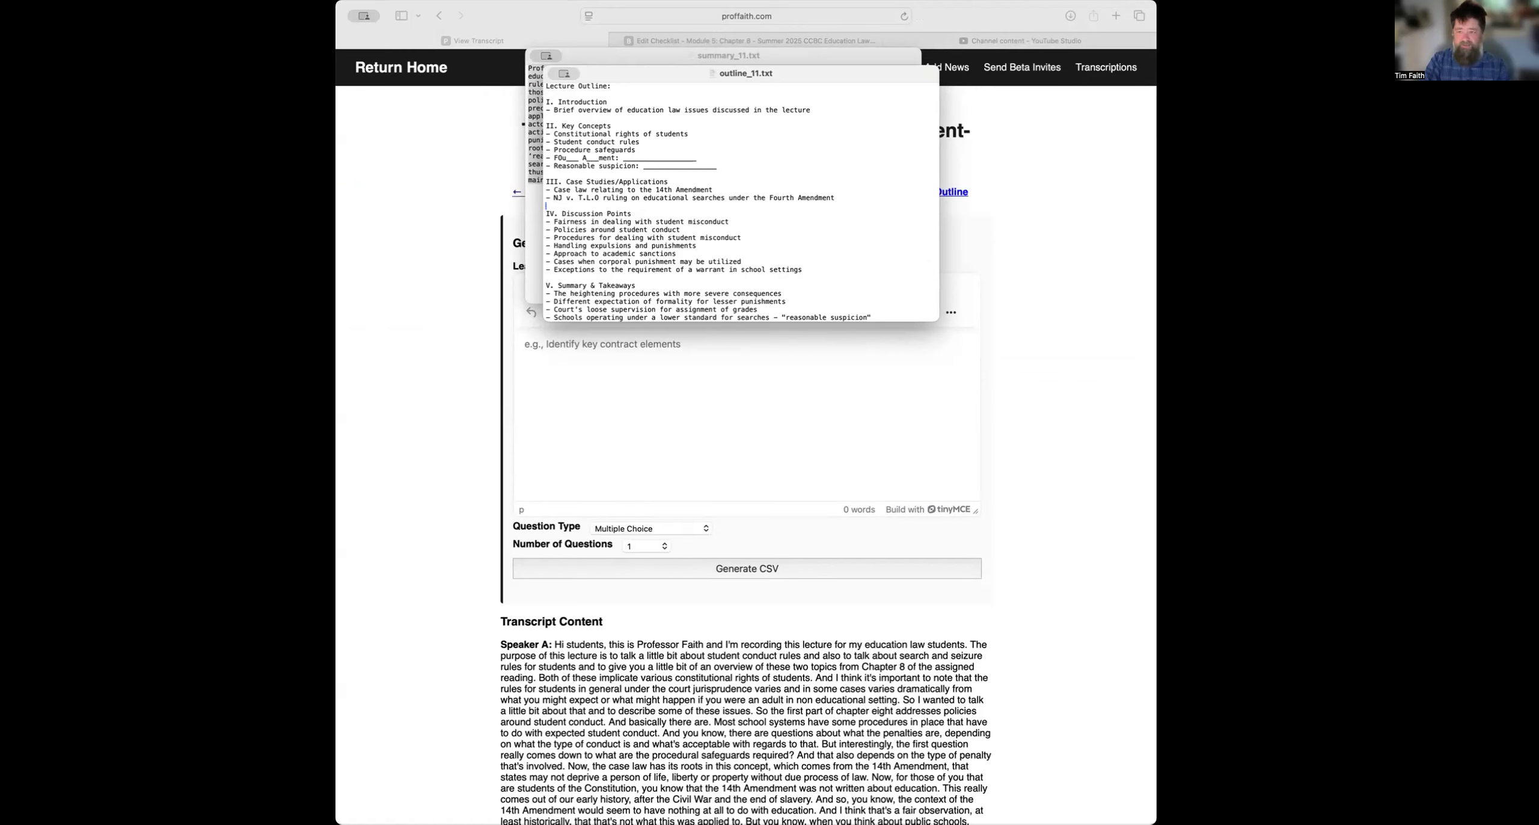
# Step: Switch to the U2L5 Skeletal Outline document in Word and delete all outline text below the Skeletal Outline heading
pyautogui.press('super+Tab')
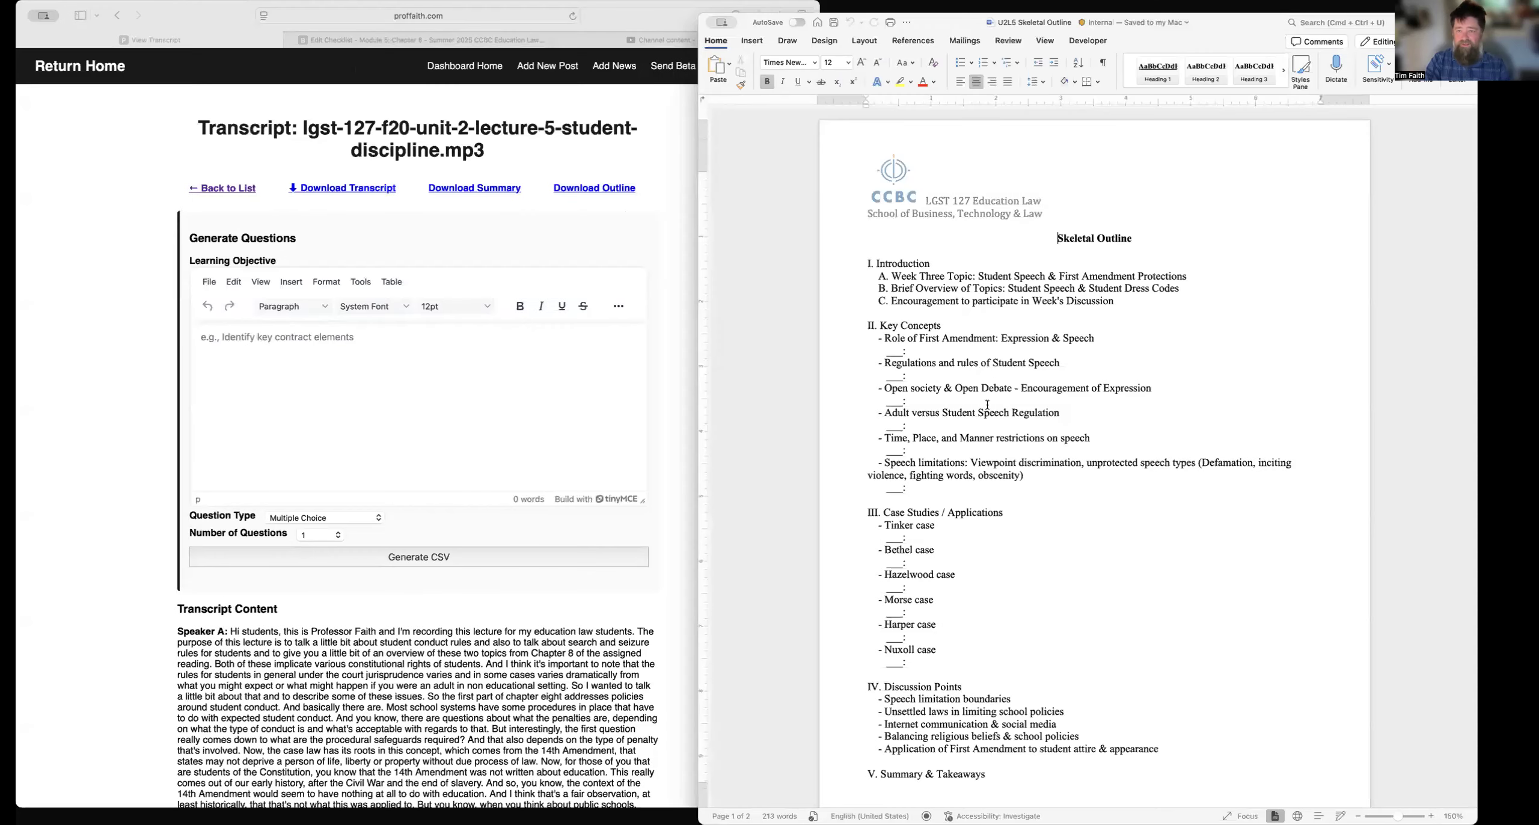
pyautogui.click(868, 261)
pyautogui.scroll(-10, 1057, 606)
pyautogui.keyDown('shift'); pyautogui.click(1056, 604); pyautogui.keyUp('shift')
pyautogui.press('BackSpace')
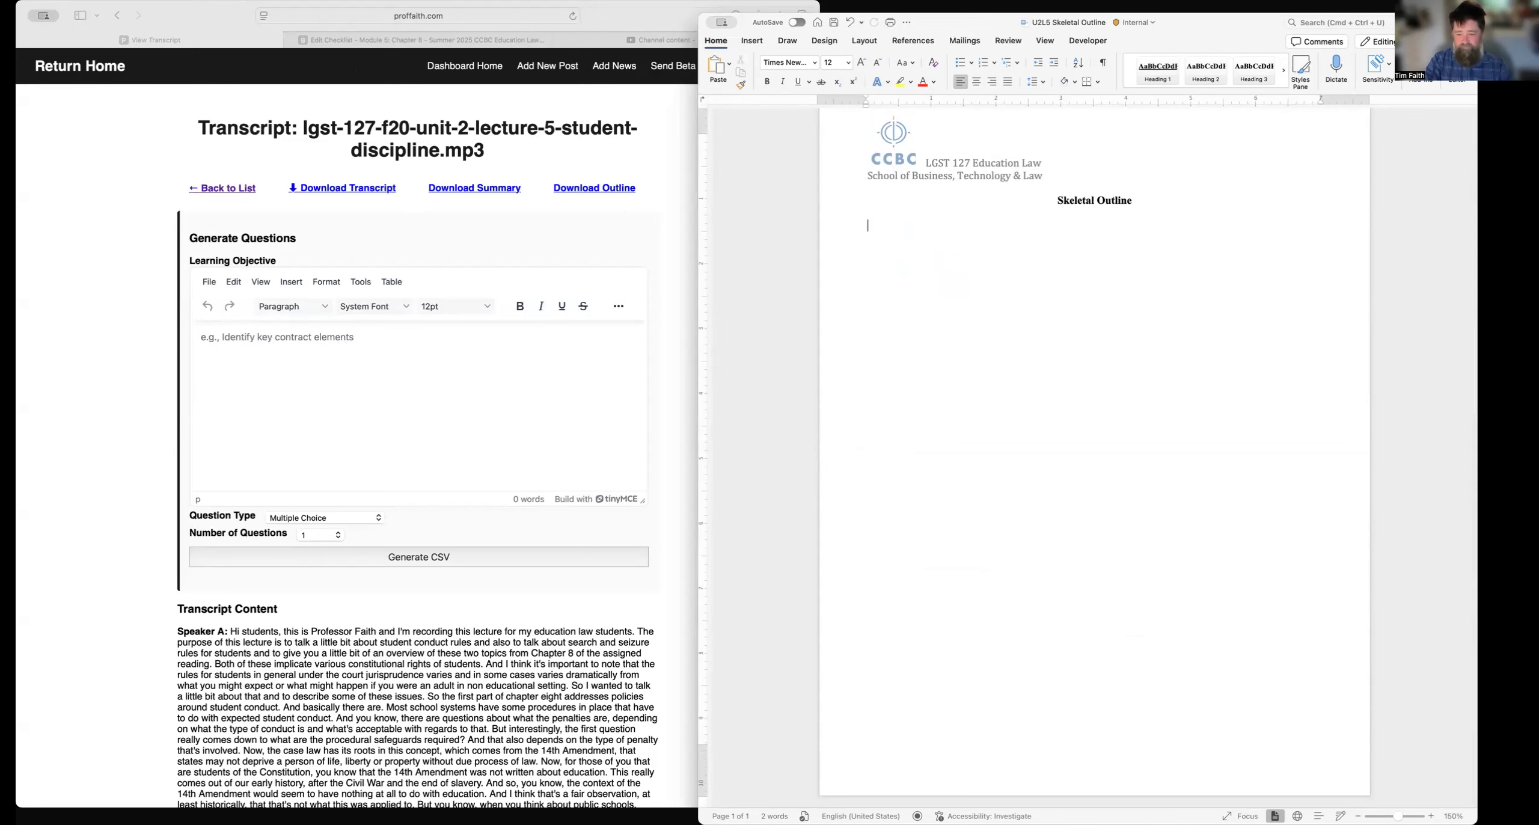
# Step: Copy the outline in outline_11.txt from "I. Introduction" to the end and paste it below the heading in U2L5 Skeletal Outline
pyautogui.press('super+Tab')
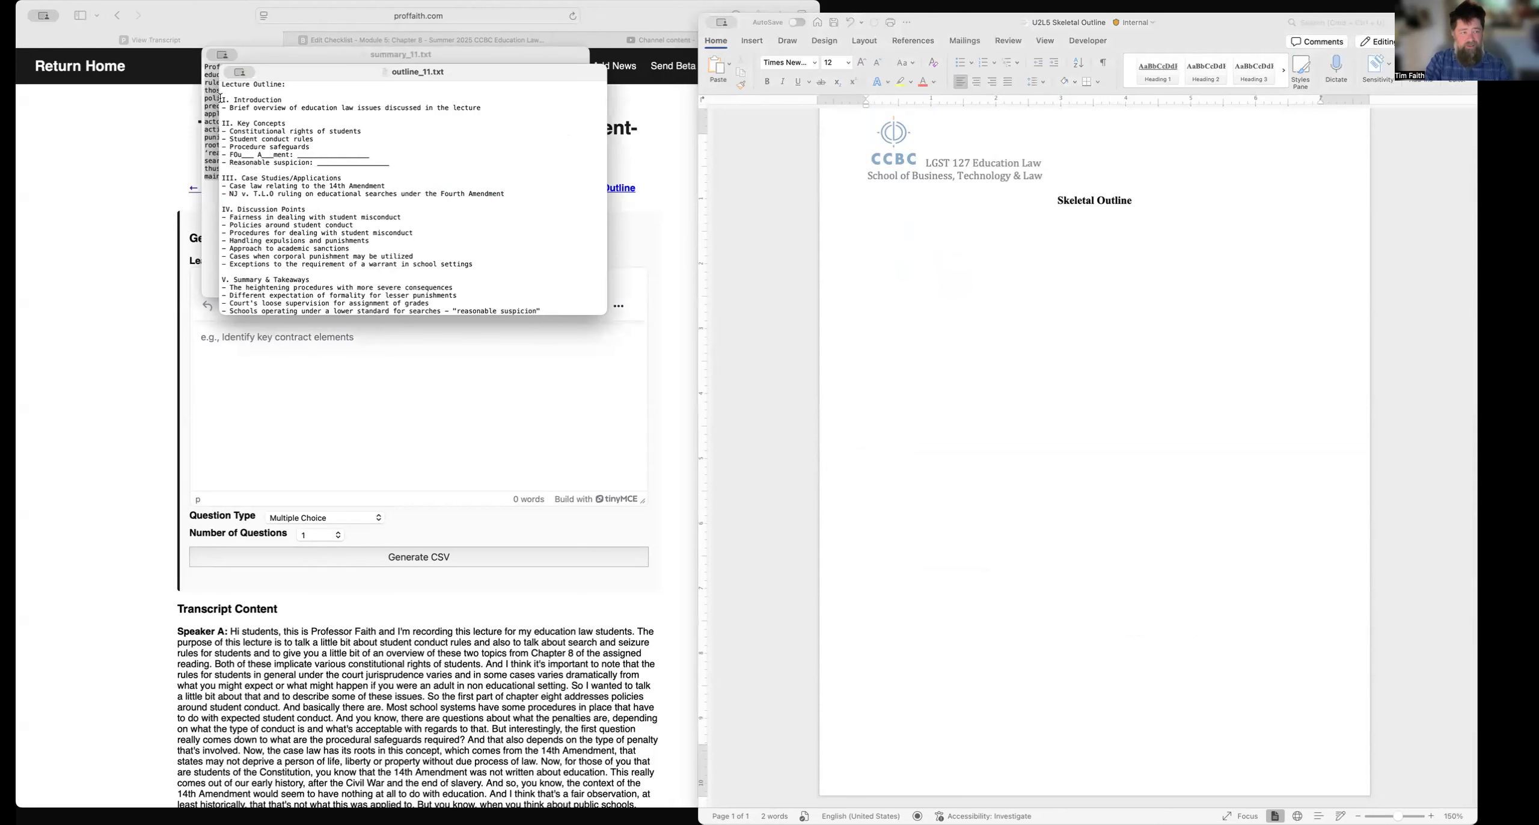
pyautogui.moveTo(222, 100); pyautogui.dragTo(460, 340)
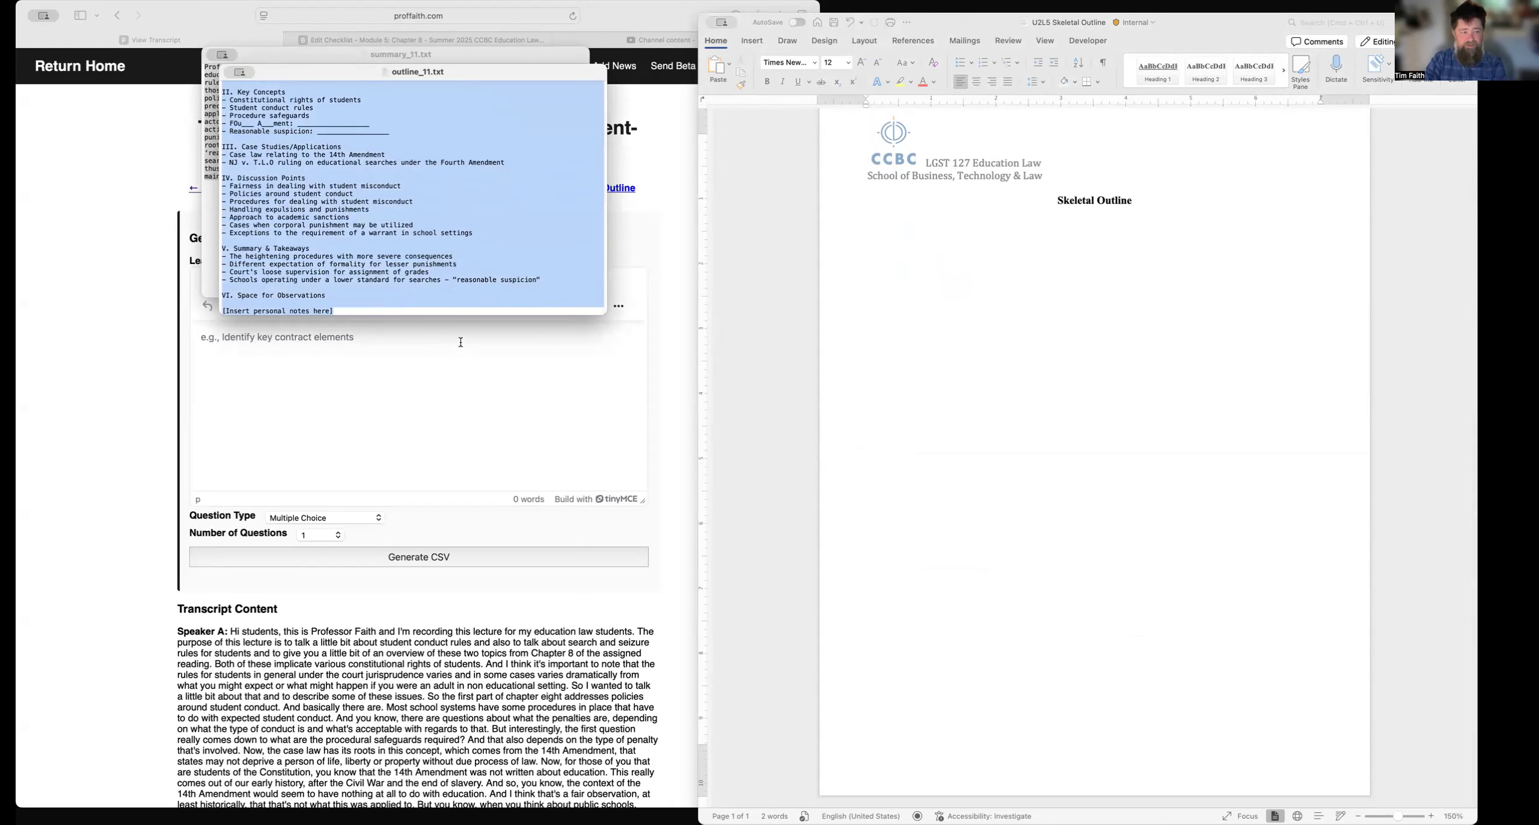
pyautogui.click(1020, 271)
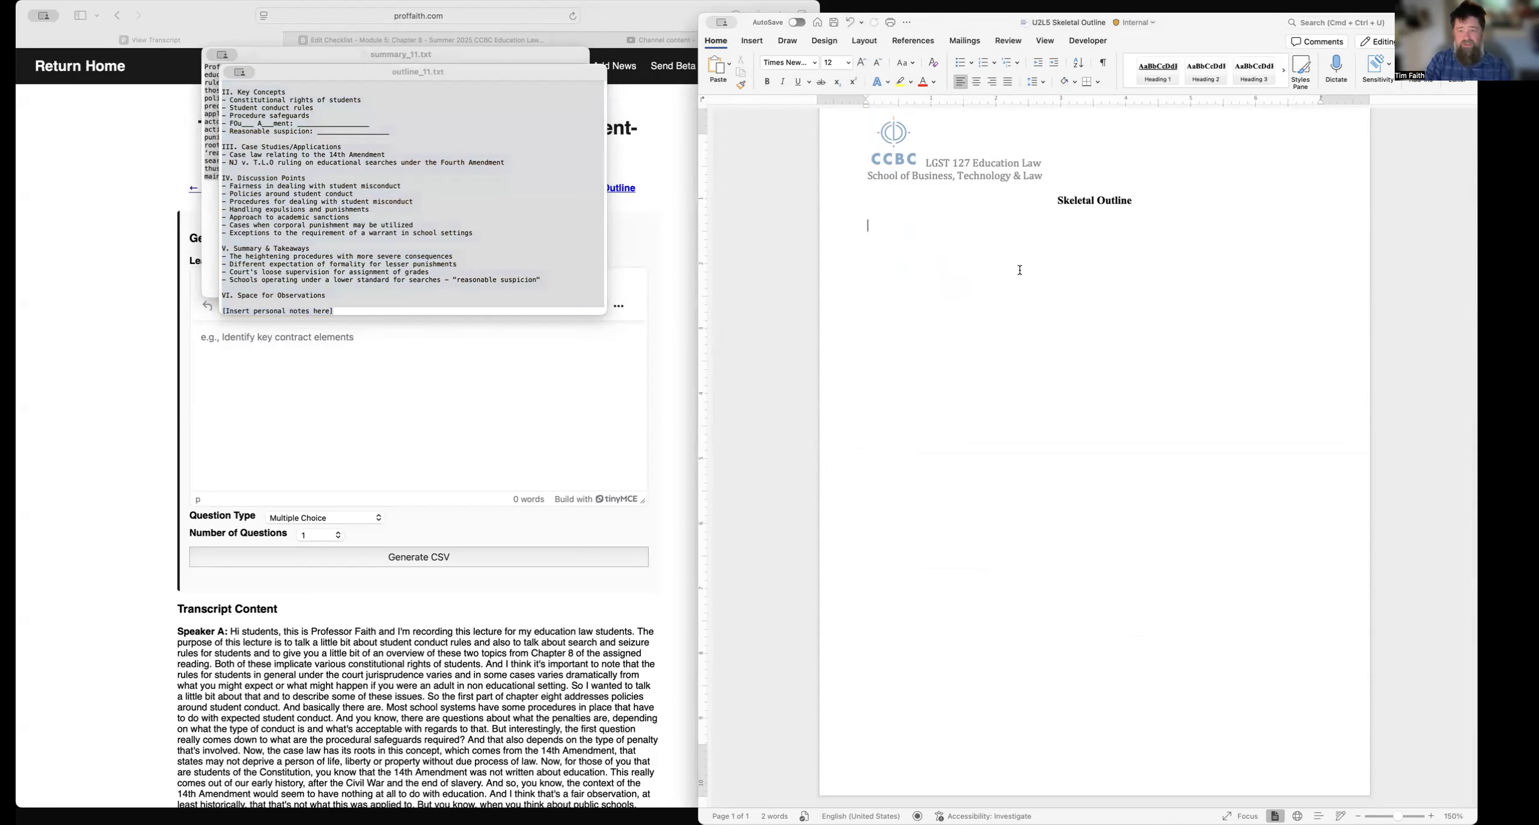
pyautogui.write('I. Introduction - Brief overview of education law issues discussed in the lecture  II. Key Concepts - Constitutional rights of students - Student conduct rules - Procedure safeguards - FOu___ A___ment: _________________ - Reasonable suspicion: _________________  III. Case Studies/Applications - Case law relating to the 14th Amendment - NJ v. T.L.O ruling on educational searches under the Fourth Amendment  IV. Discussion Points - Fairness in dealing with student misconduct - Policies around student conduct - Procedures for dealing with student misconduct - Handling expulsions and punishments - Approach to academic sanctions - Cases when corporal punishment may be utilized - Exceptions to the requirement of a warrant in school settings  V. Summary & Takeaways - The heightening procedures with more severe consequences - Different expectation of formality for lesser punishments - Court\'s loose supervision for assignment of grades - Schools operating under a lower standard for searches - "reasonable suspicion"  VI. Space for Observations  [Insert personal notes here]')
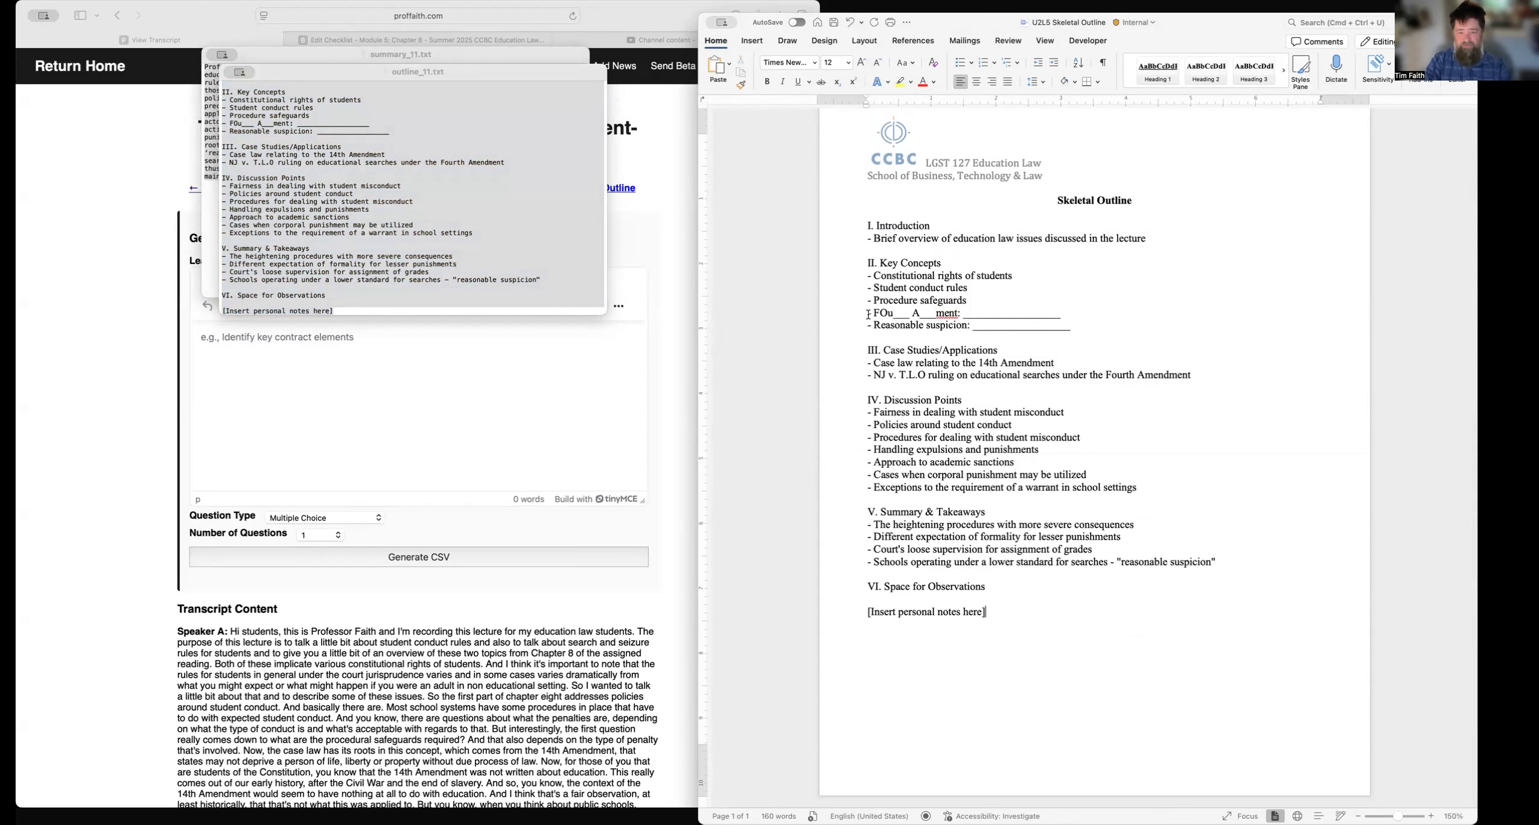
# Step: Under Key Concepts, replace the garbled amendment name with "Fourth Amendment" and change "Procedure safeguards" to "Procedural safeguards"
pyautogui.moveTo(874, 313); pyautogui.dragTo(957, 318)
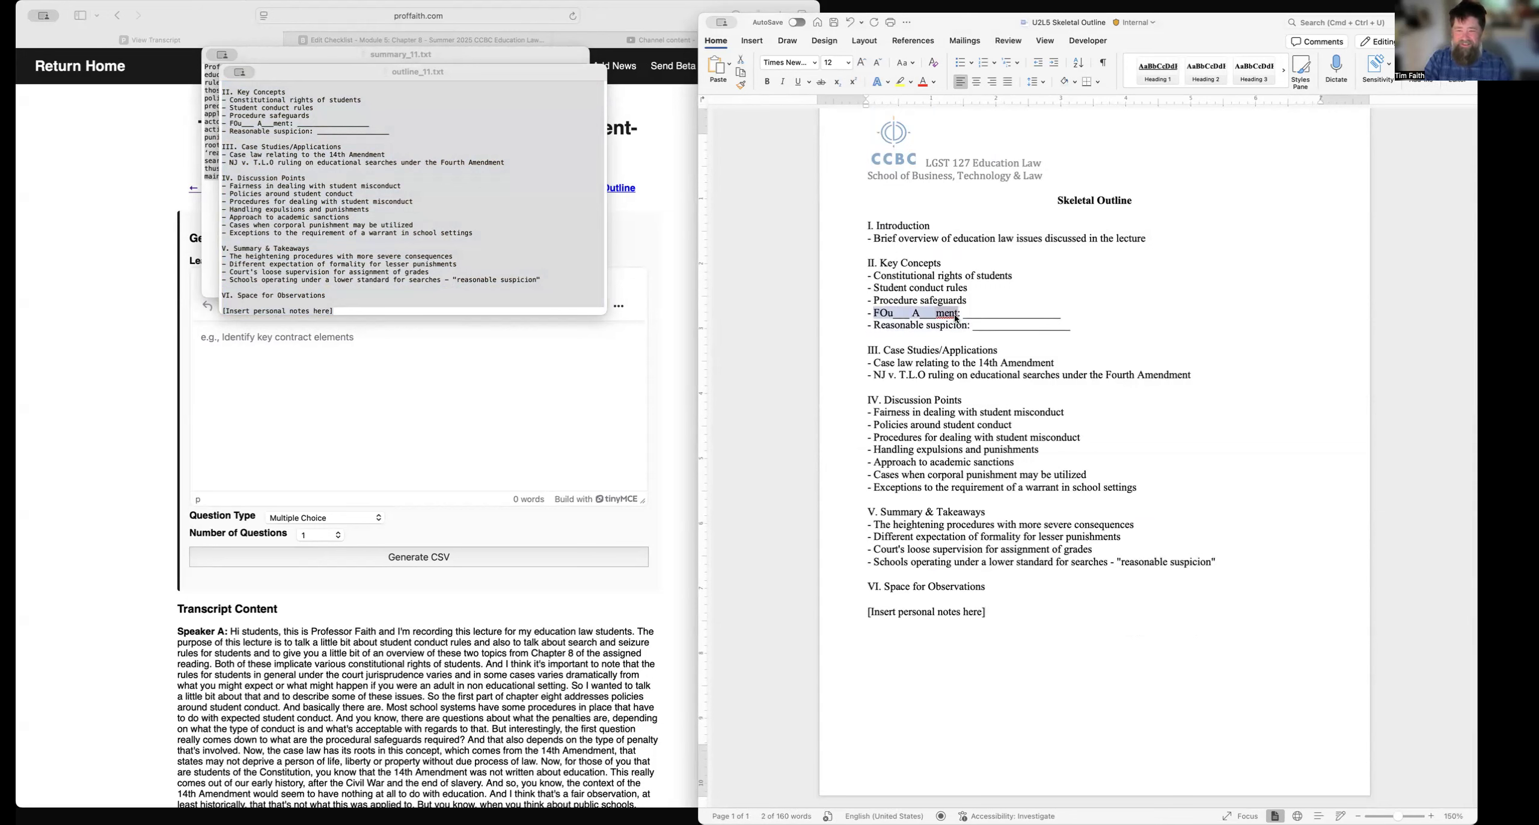
pyautogui.write('Fourth Amendment')
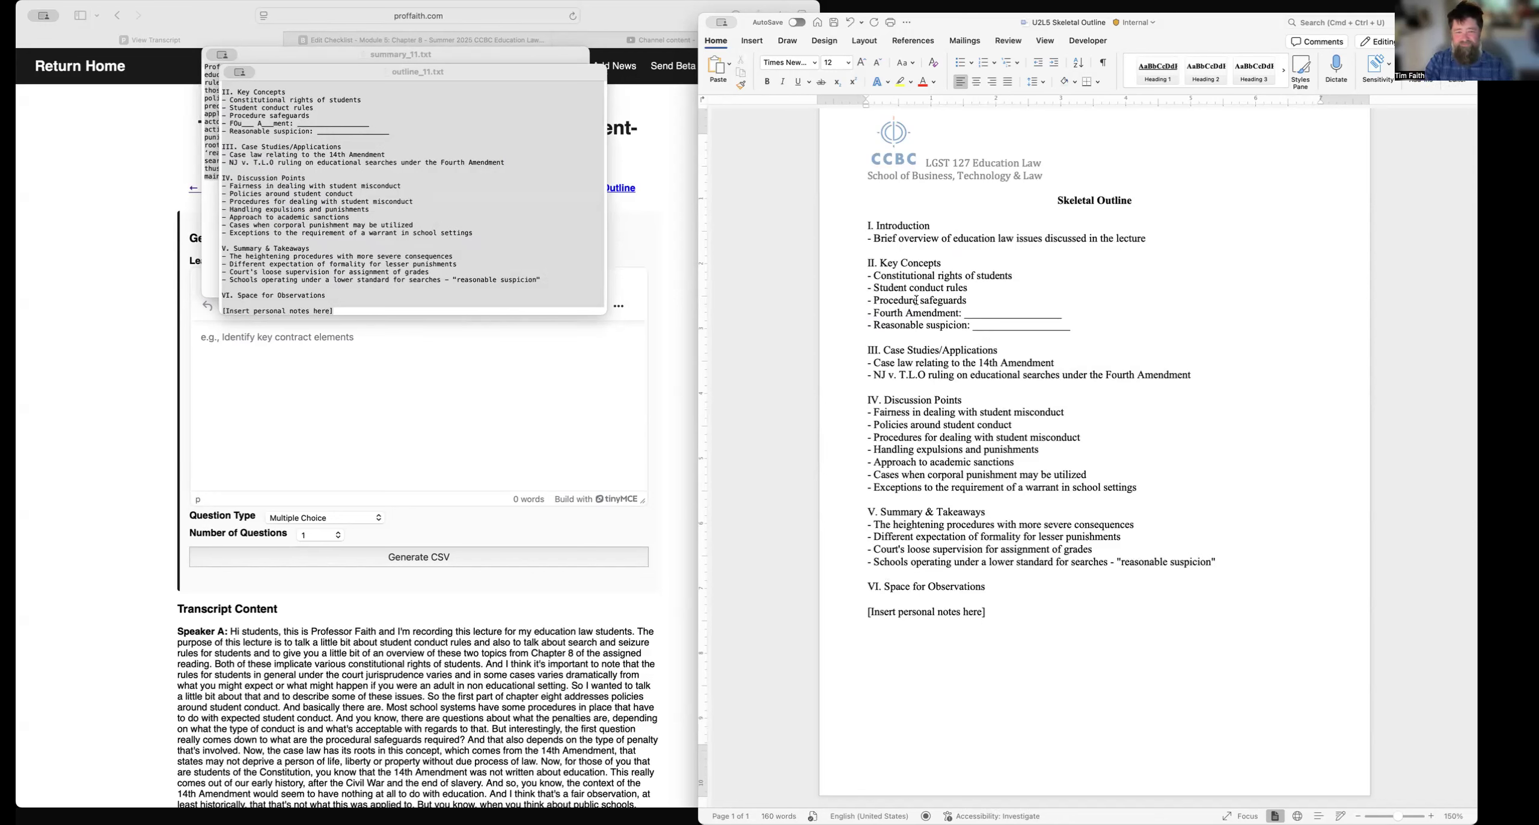
pyautogui.press('BackSpace')
pyautogui.write('al')
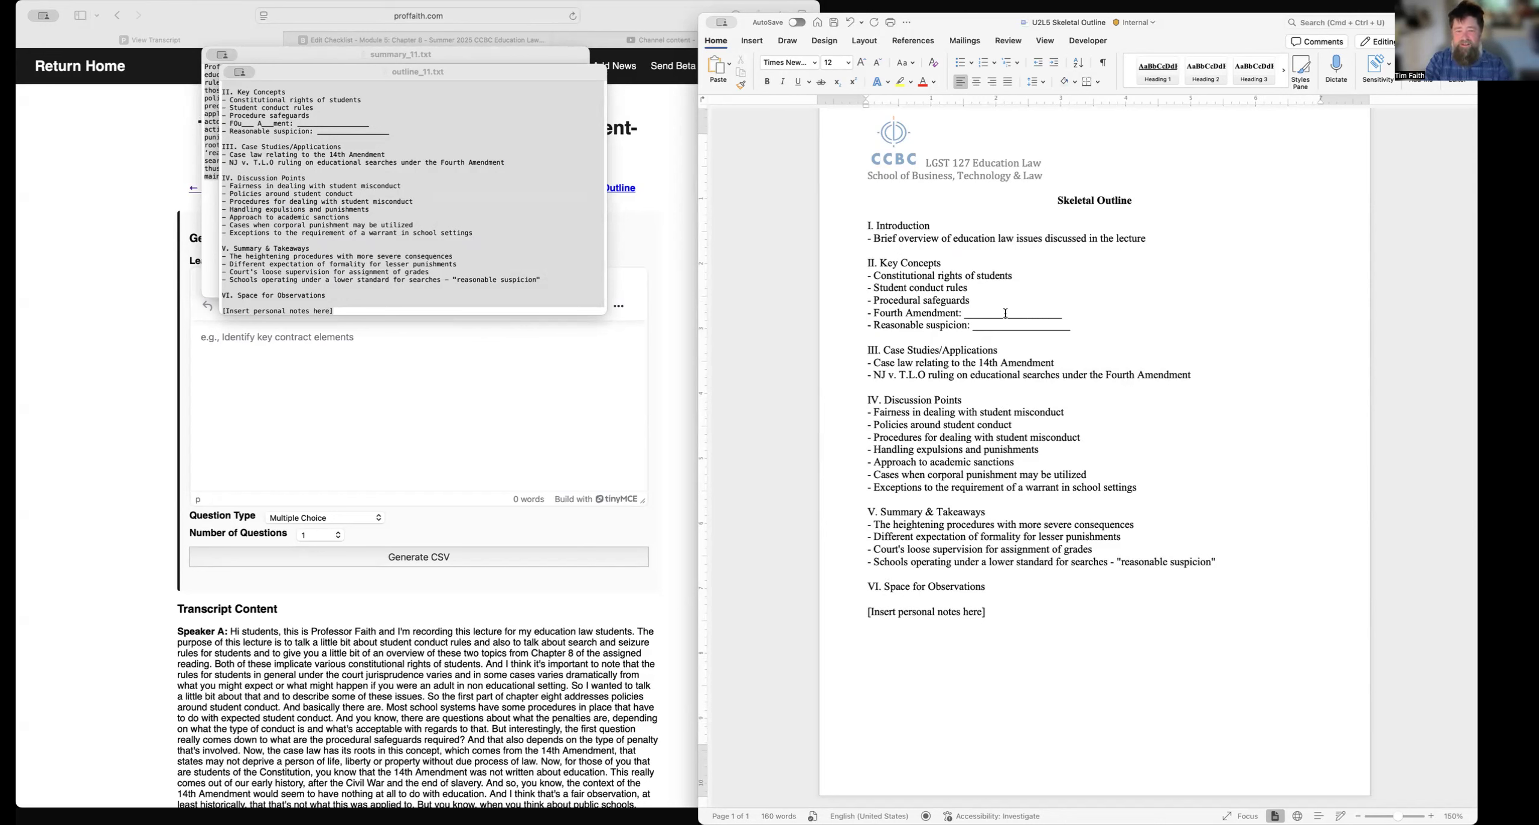
# Step: Add a colon and a copied blank line after Procedural safeguards, Student conduct rules and Constitutional rights of students, and save the document
pyautogui.doubleClick(987, 315)
pyautogui.press('super+c')
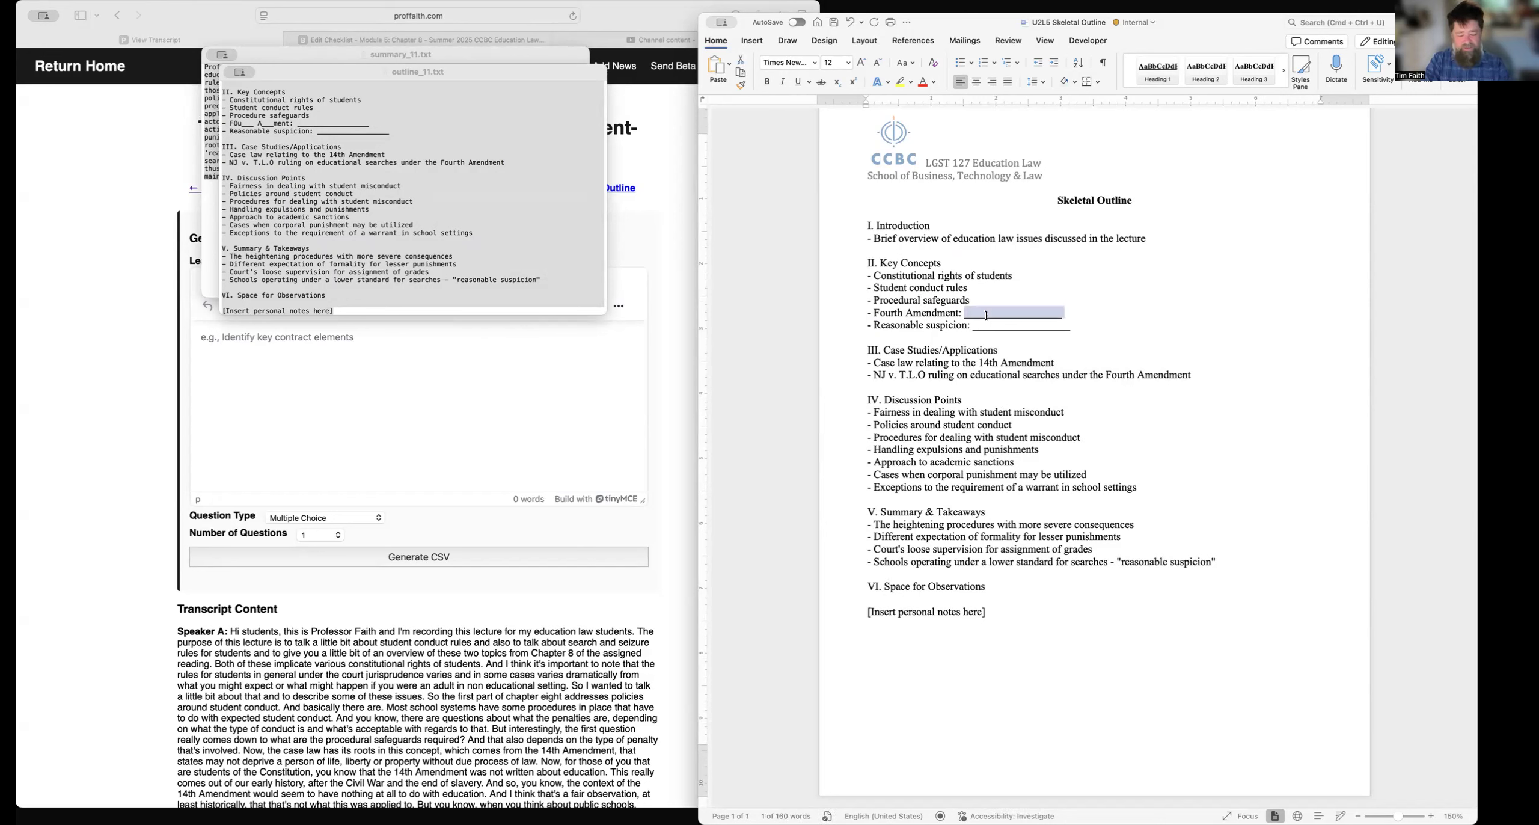
pyautogui.click(978, 299)
pyautogui.write(':')
pyautogui.press('super+v')
pyautogui.press('Up')
pyautogui.write(':')
pyautogui.write('______________')
pyautogui.press('Up')
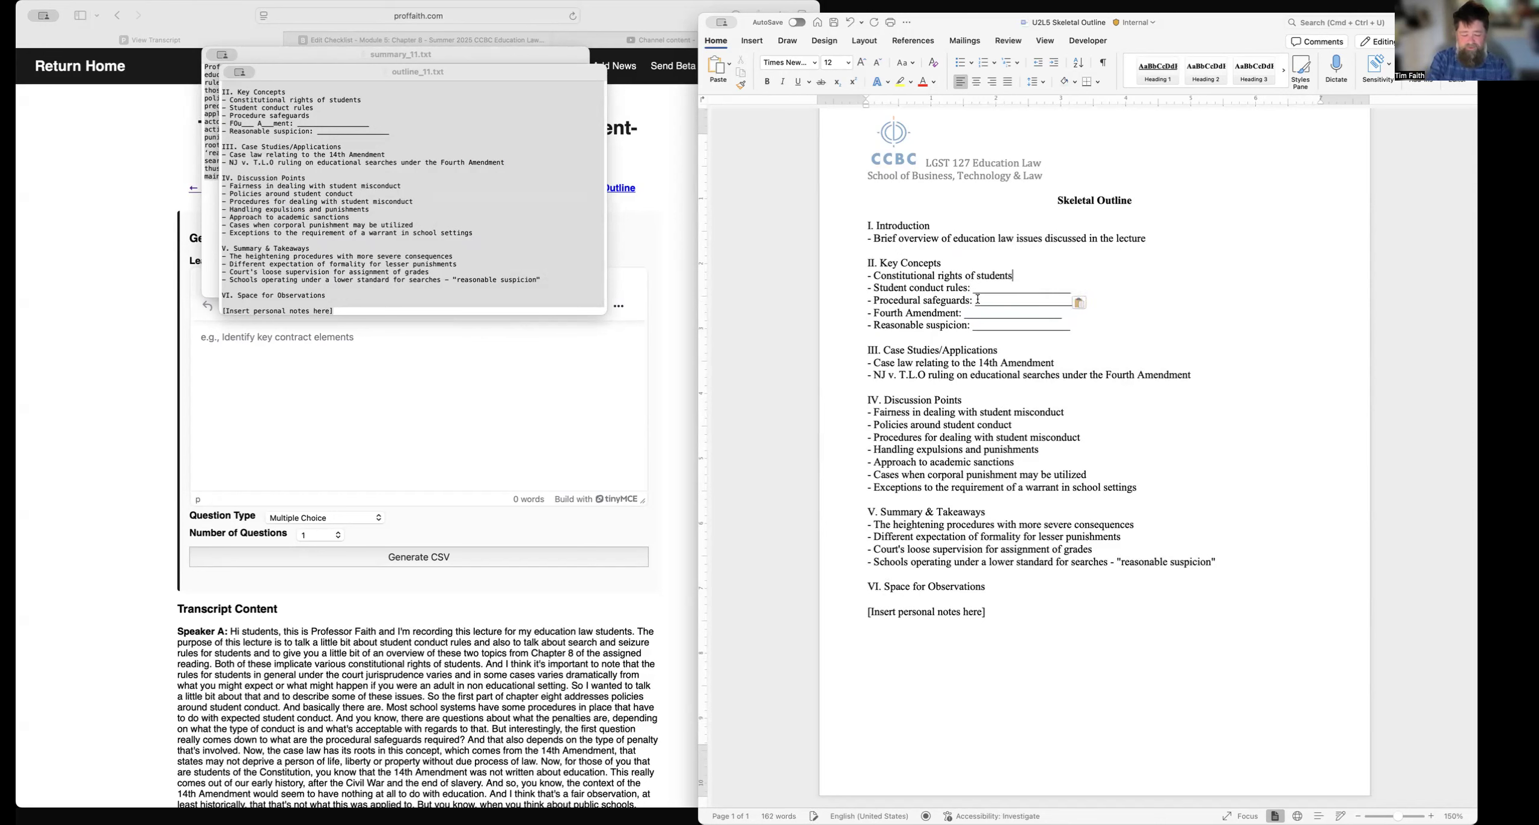
pyautogui.write(':')
pyautogui.press('super+v')
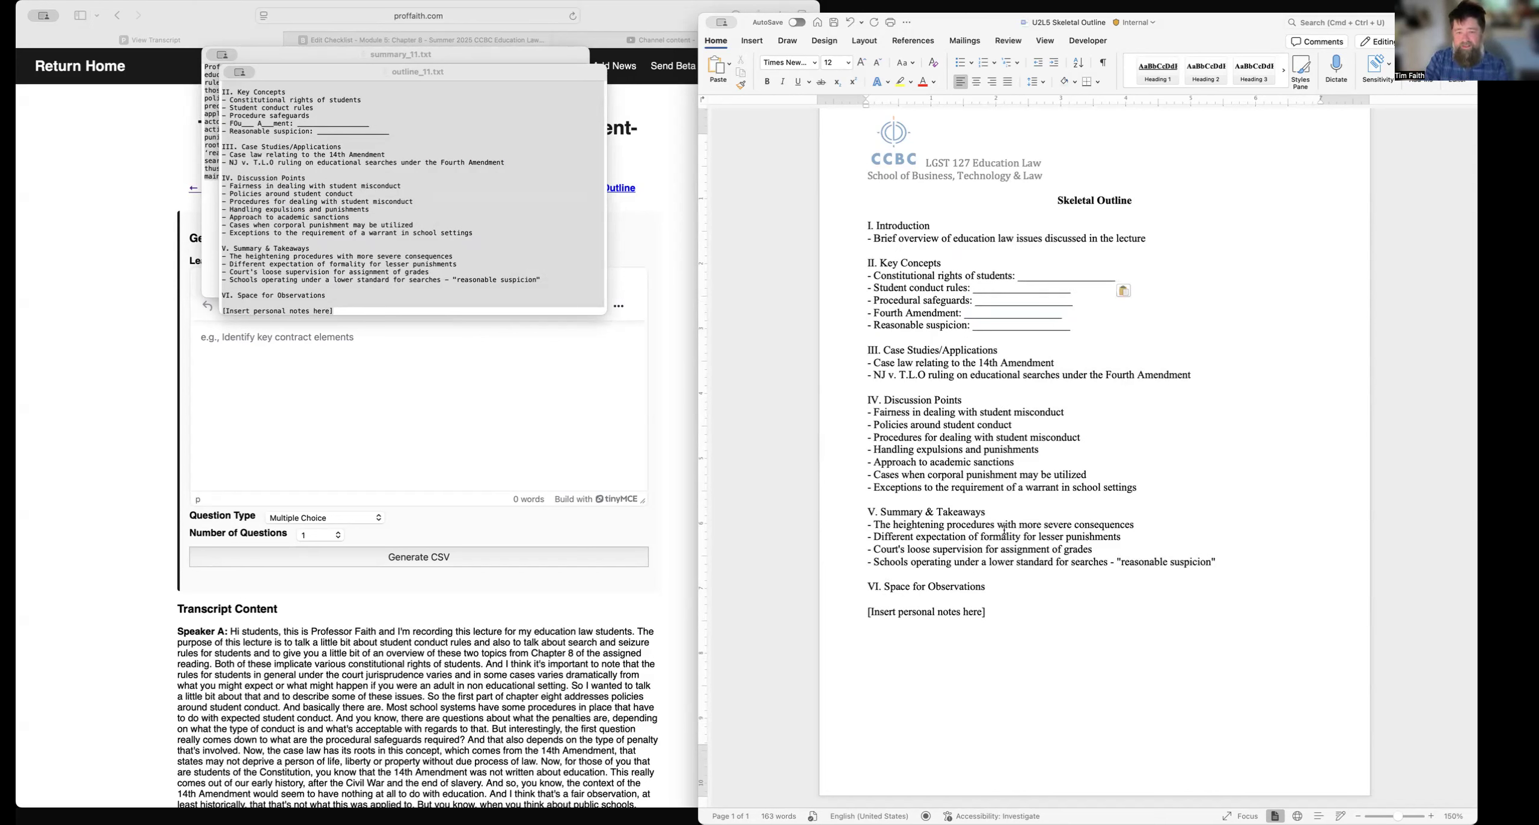
pyautogui.click(834, 23)
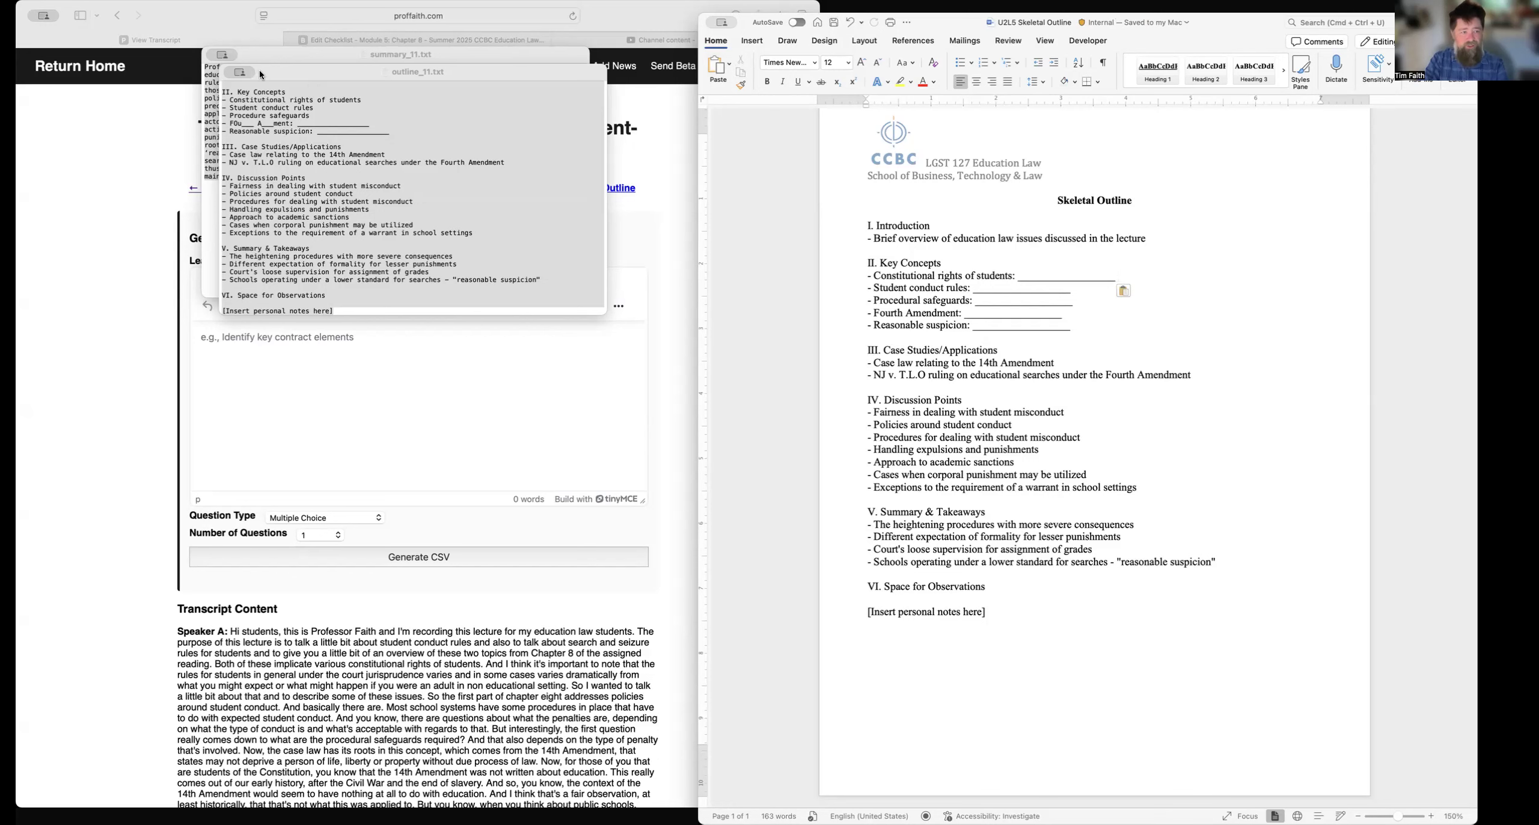
# Step: In the Brightspace course's file manager, upload U2L5 Skeletal Outline.docx to the course's root content folder
pyautogui.click(130, 148)
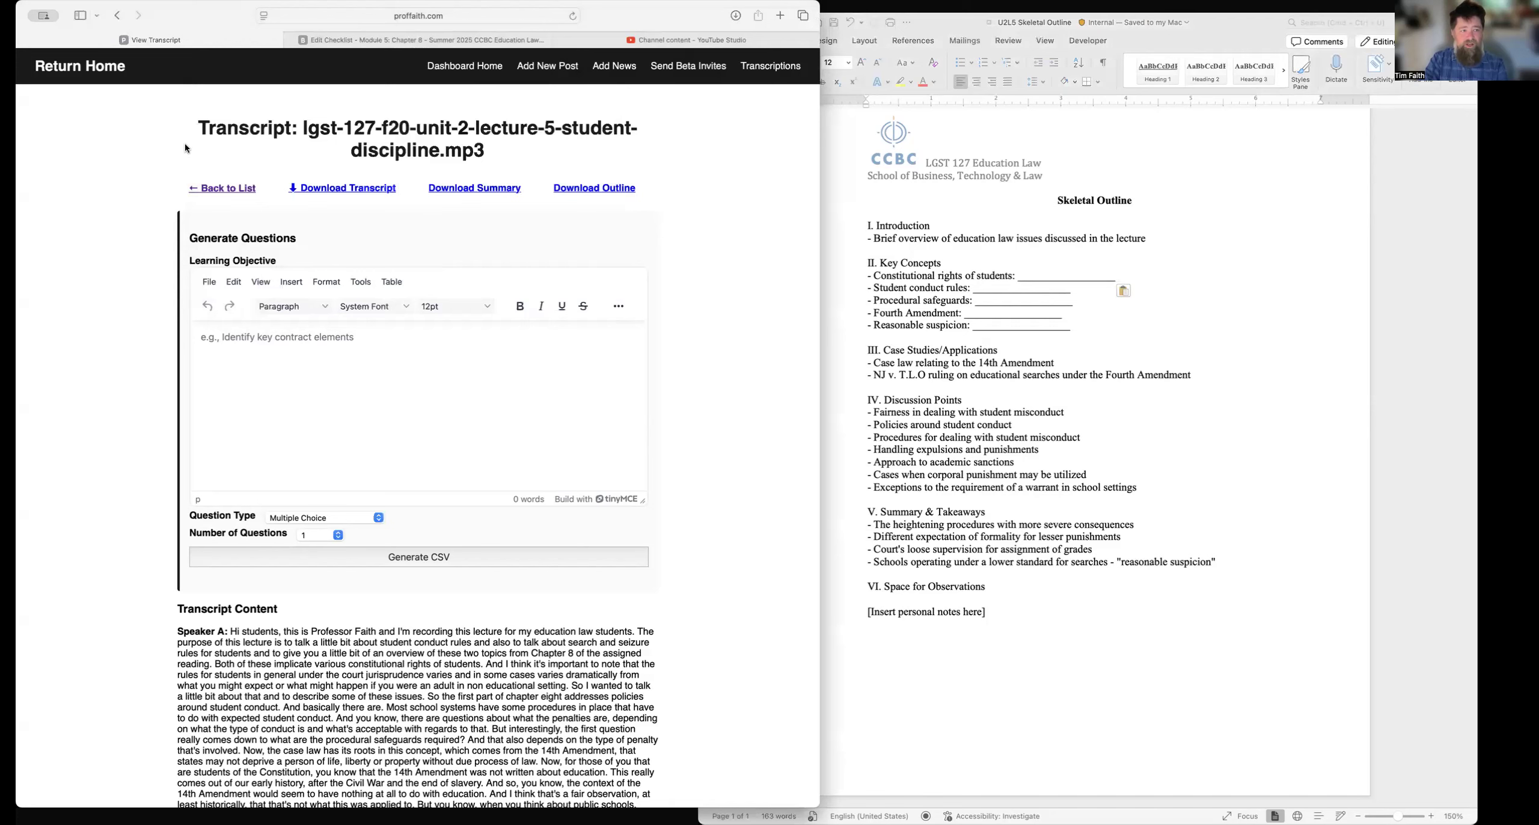
pyautogui.click(464, 40)
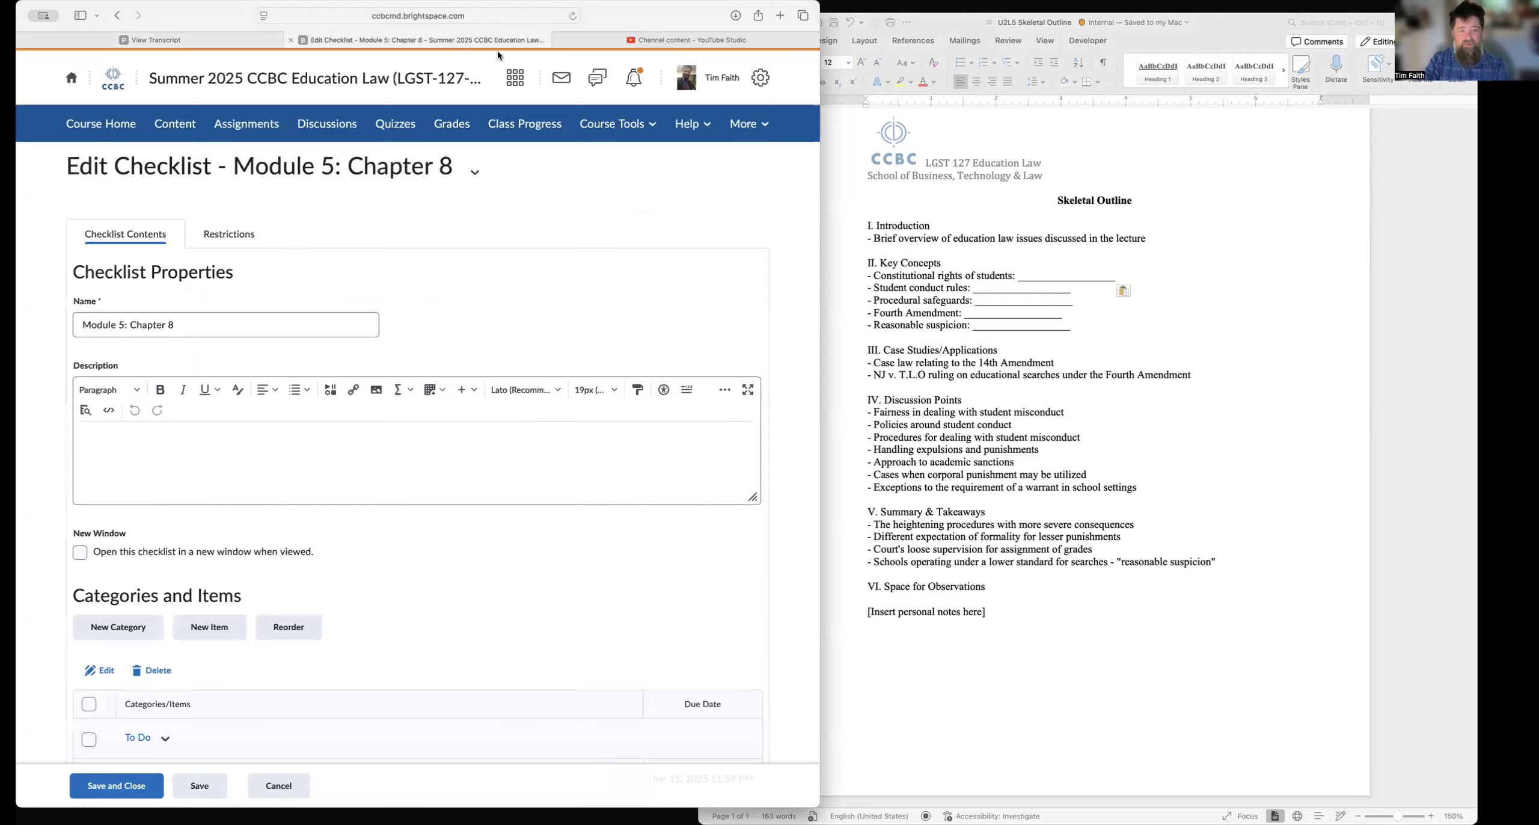
pyautogui.click(624, 121)
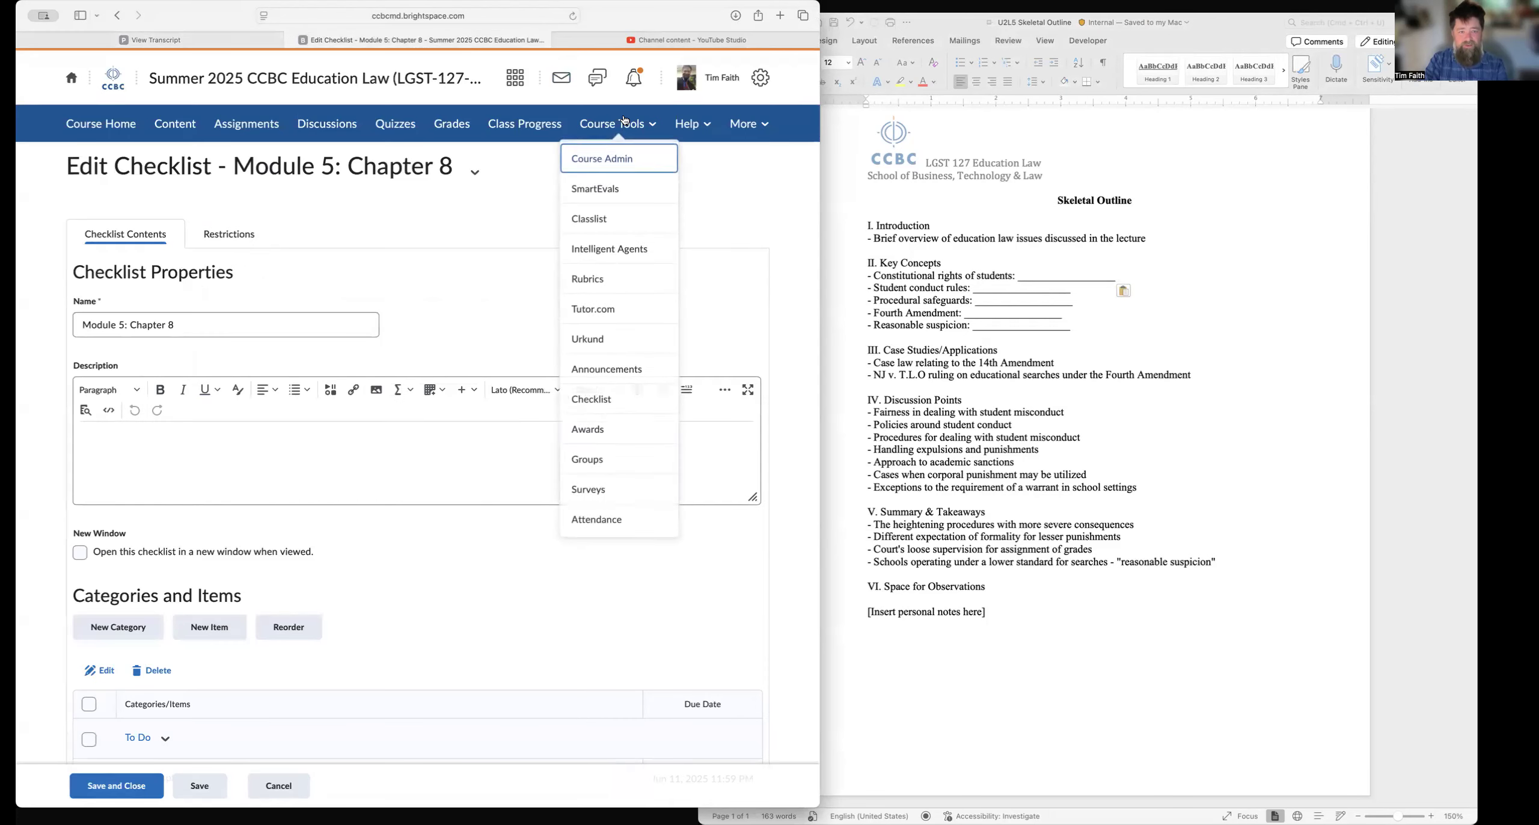
pyautogui.click(606, 156)
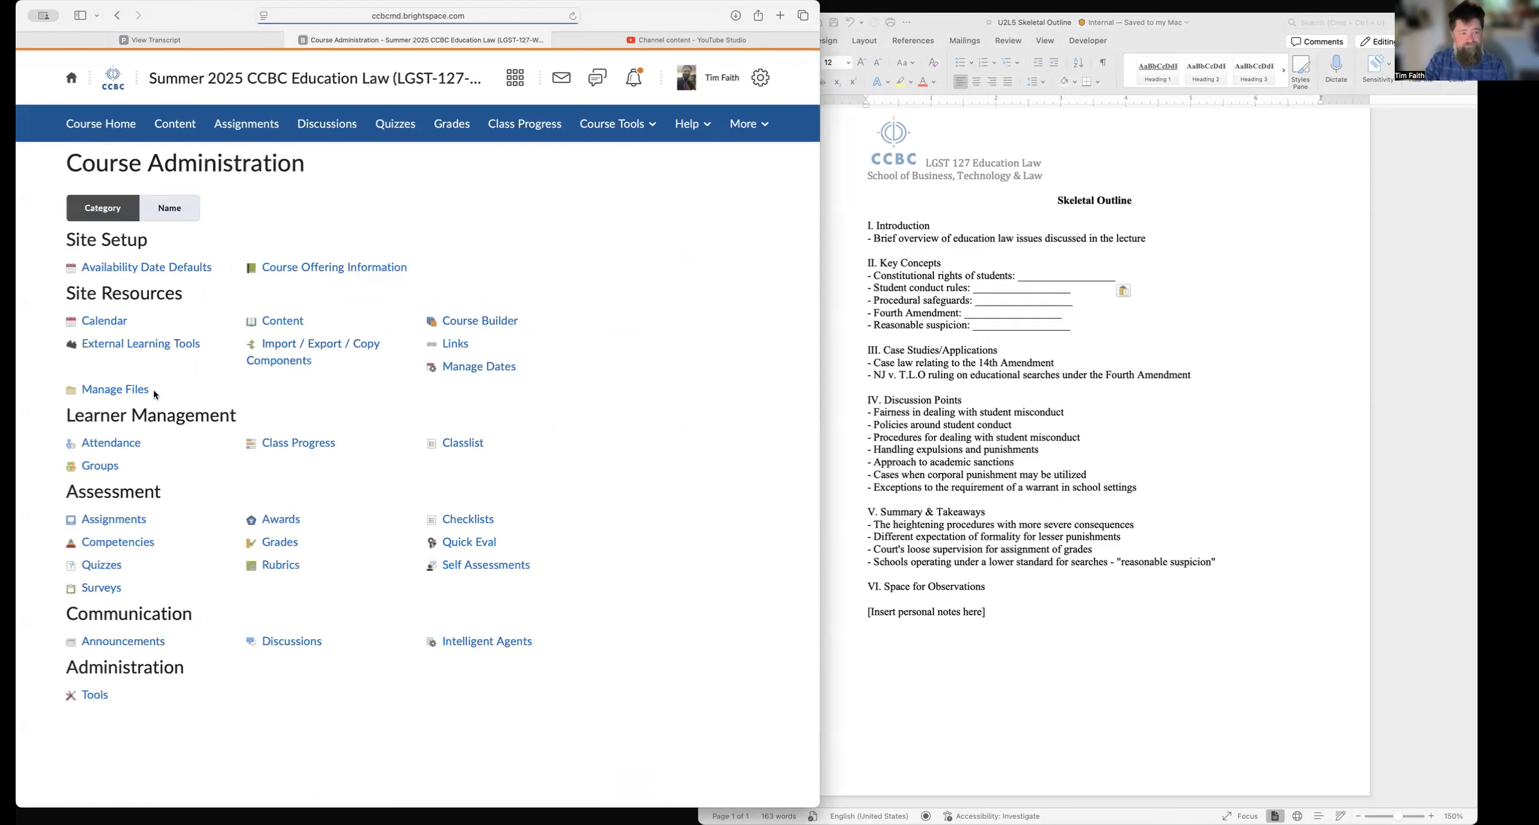
pyautogui.click(116, 389)
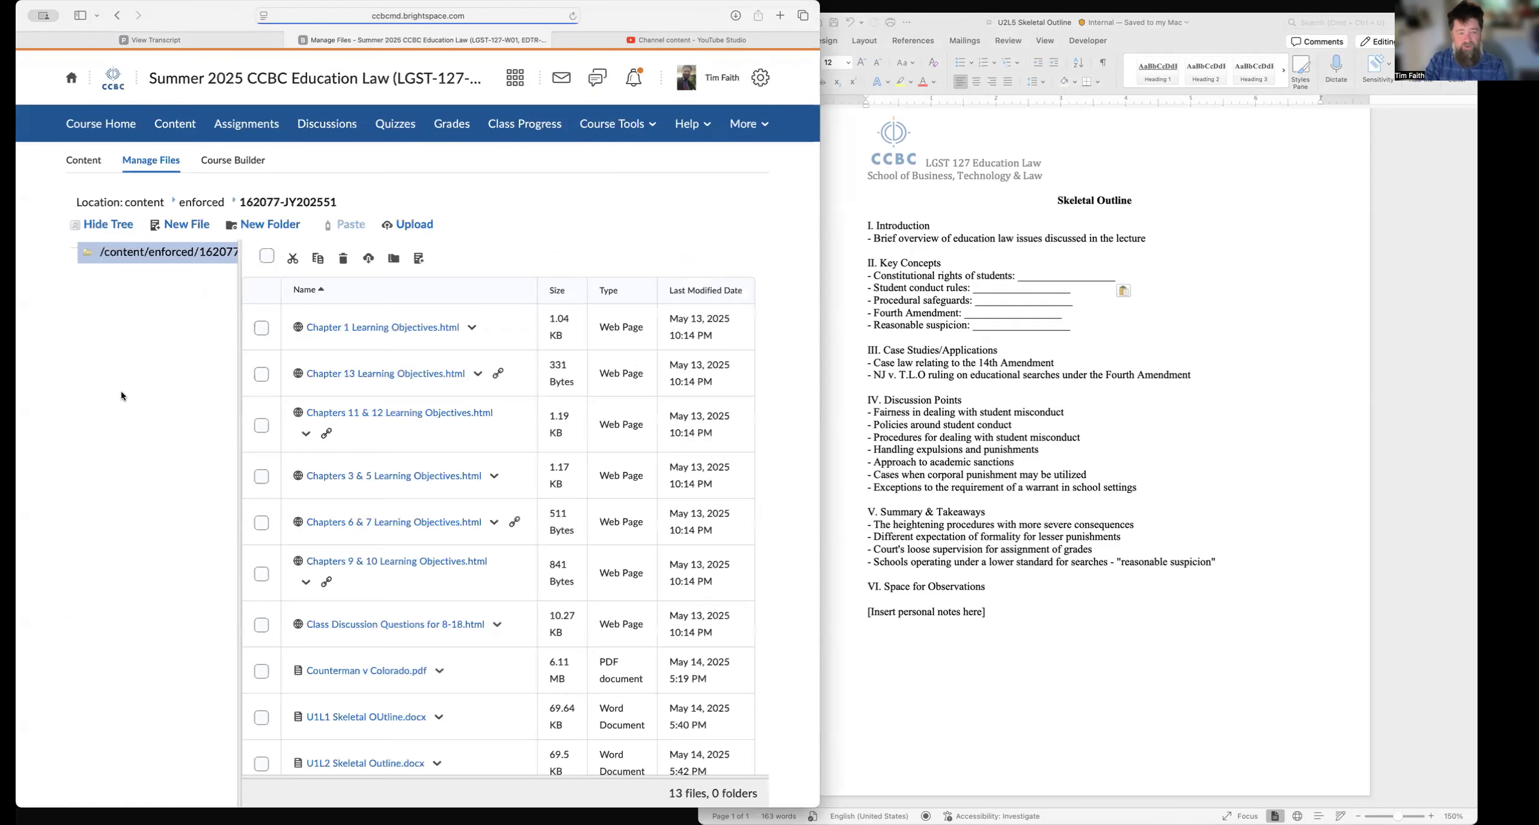
pyautogui.click(412, 226)
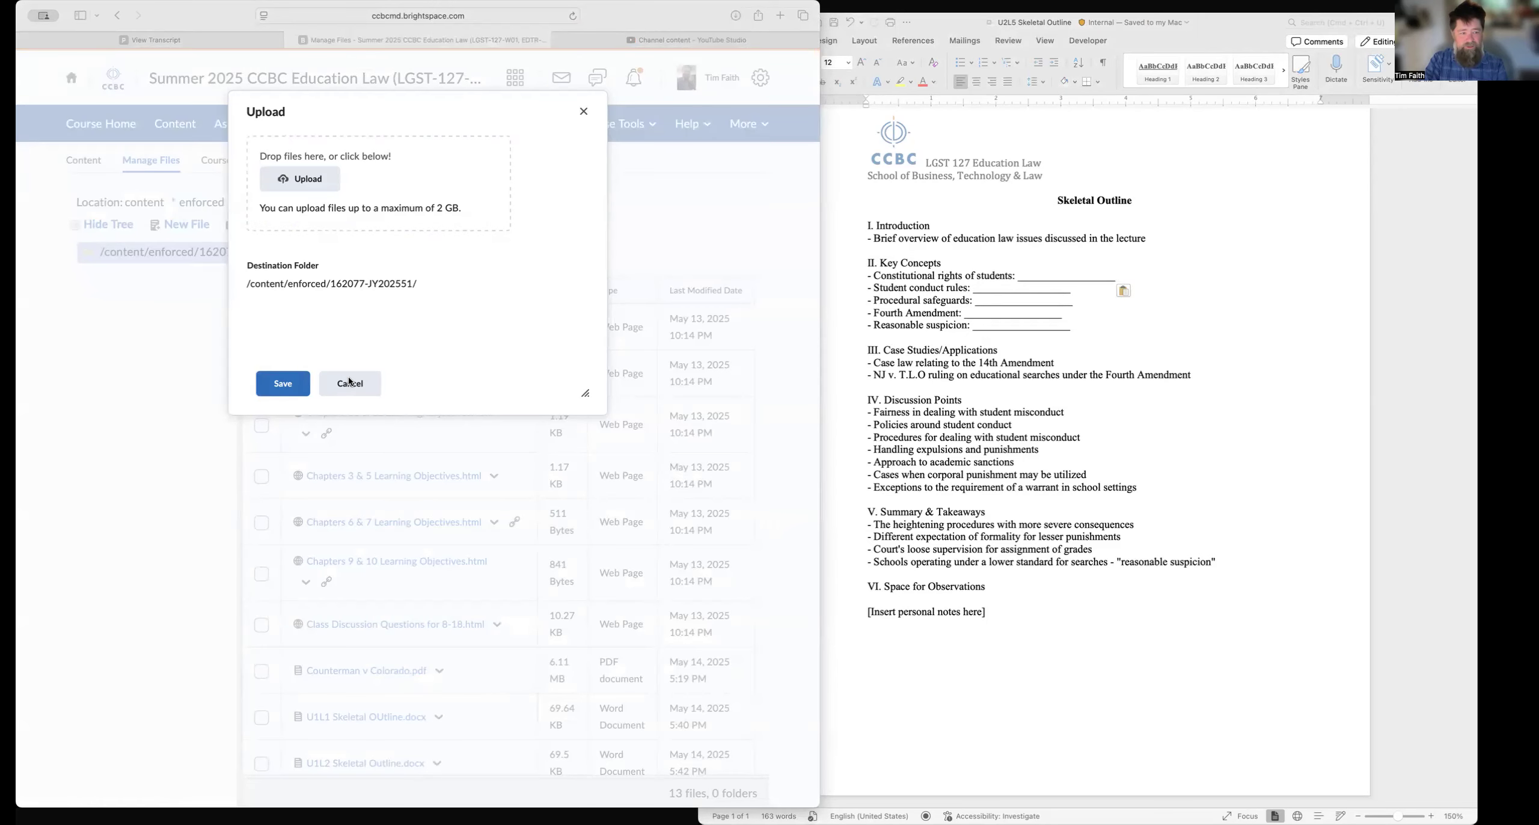
pyautogui.moveTo(445, 262); pyautogui.dragTo(448, 264)
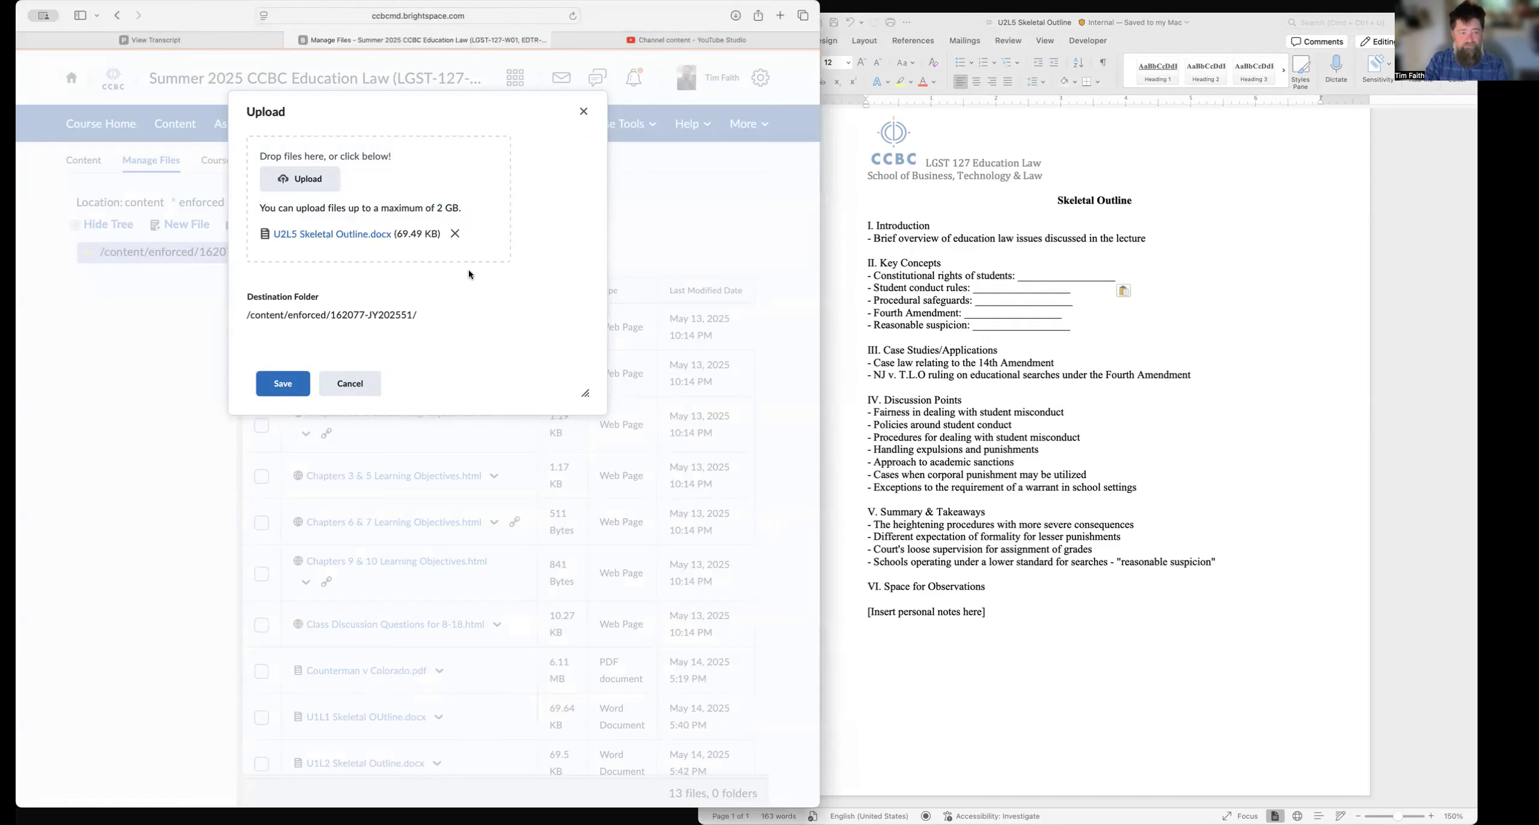
pyautogui.click(295, 382)
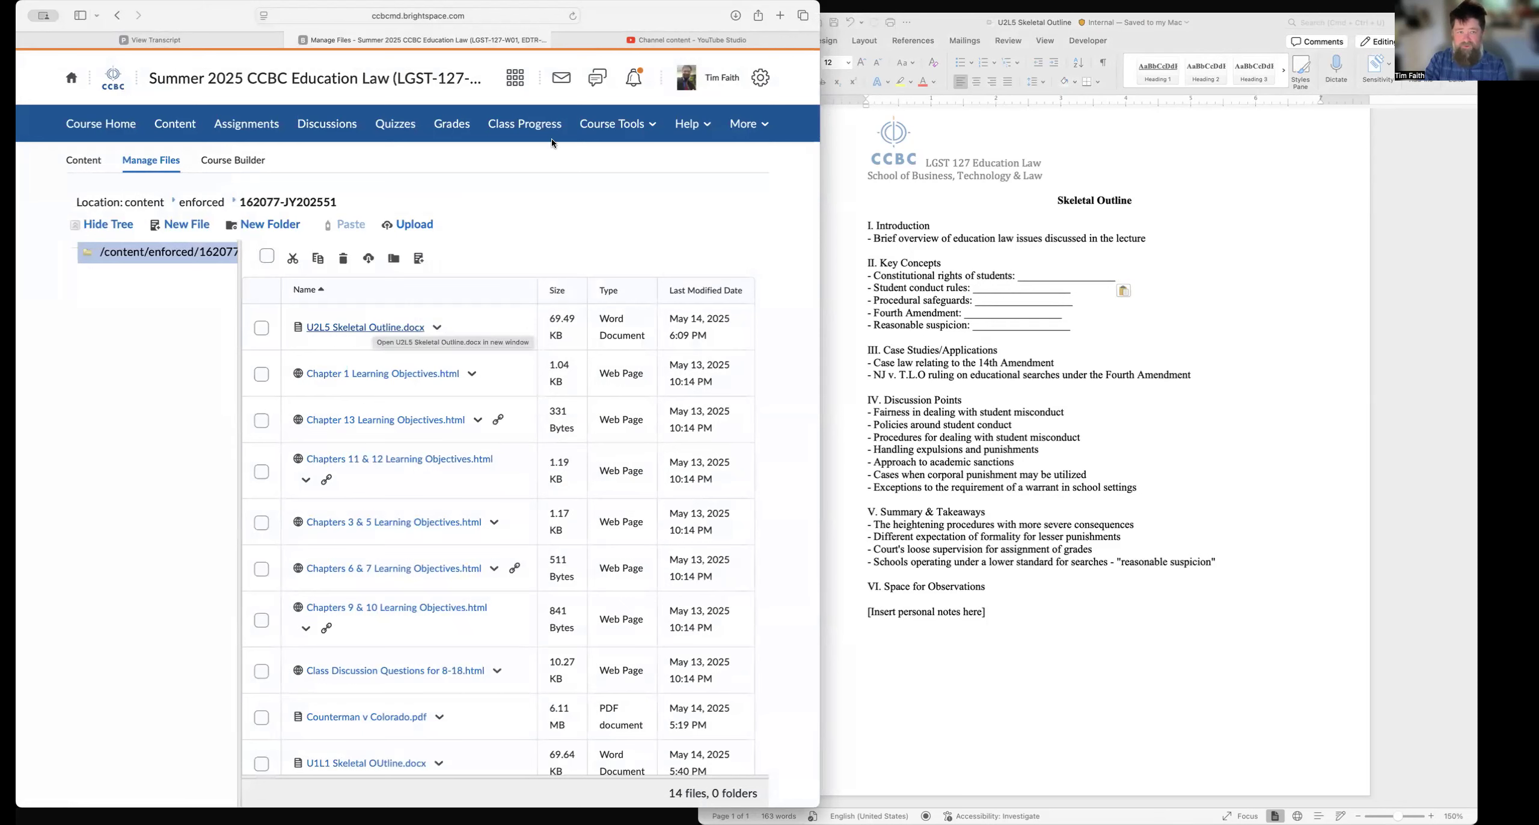
# Step: Open the Lecture item of the Module 5: Chapter 8 checklist for editing
pyautogui.click(602, 127)
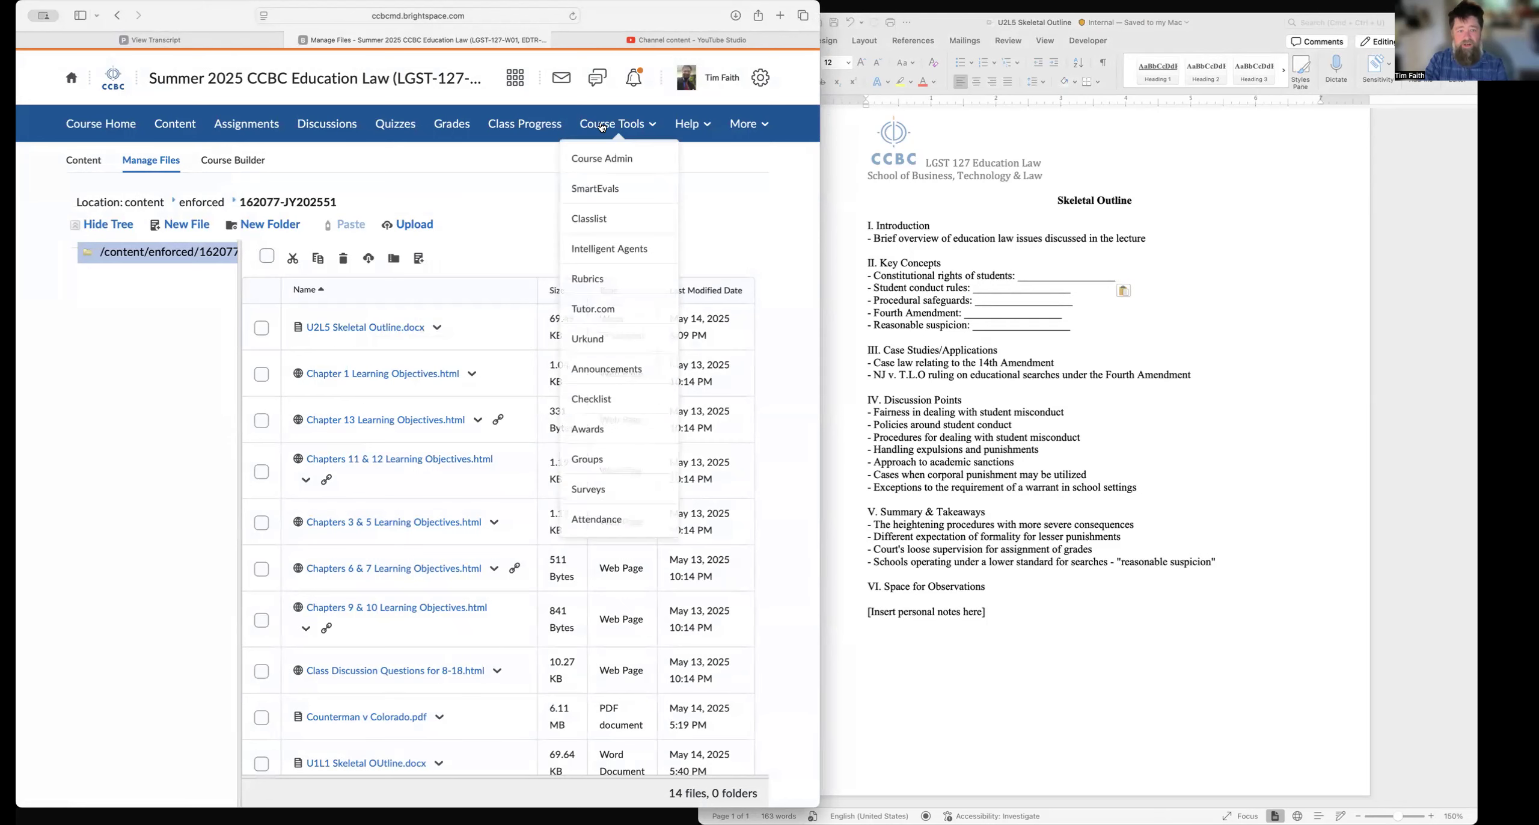
pyautogui.click(594, 399)
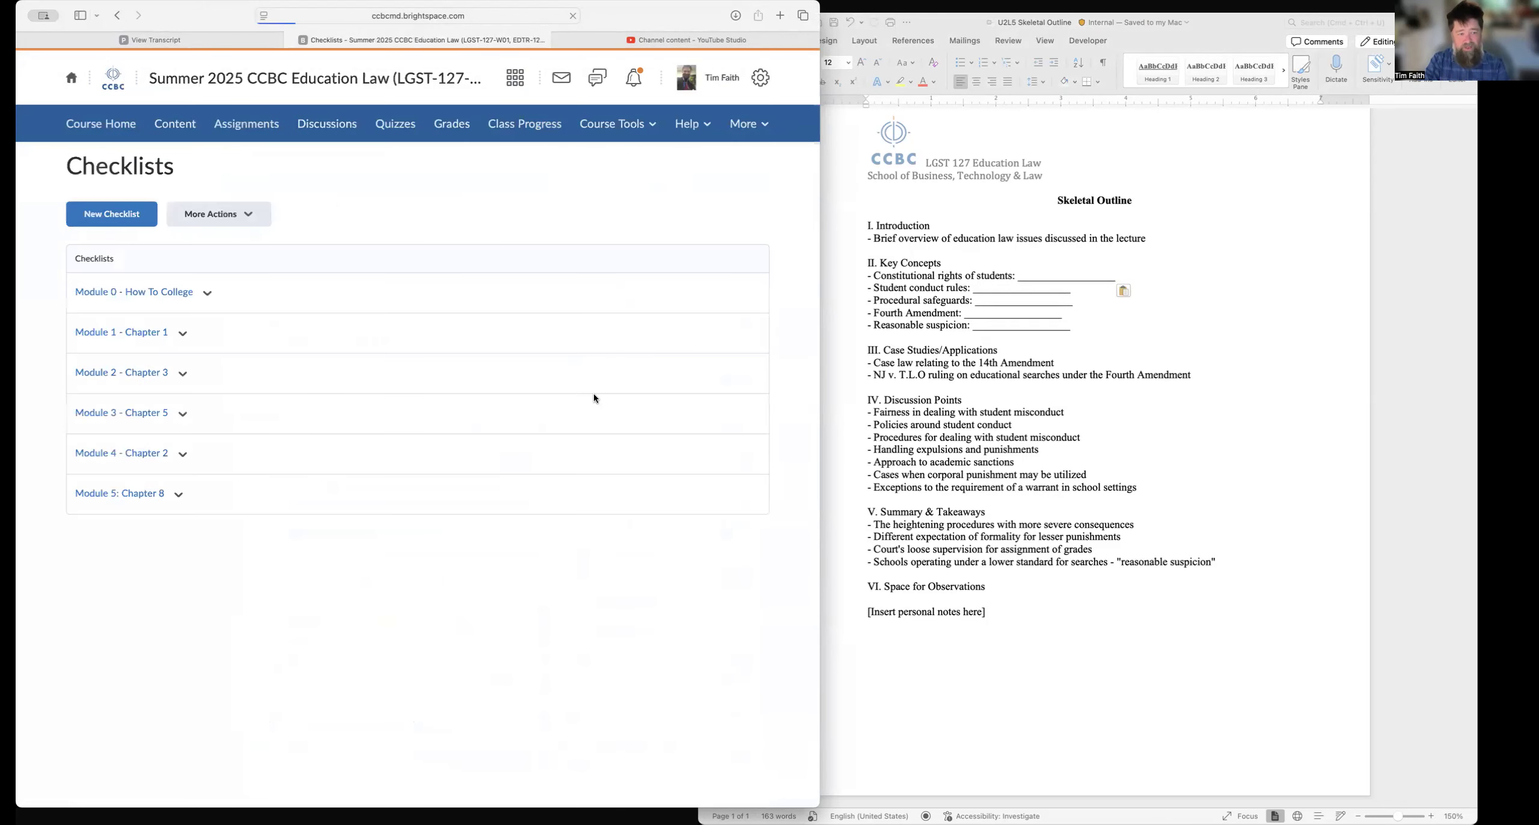
pyautogui.click(133, 491)
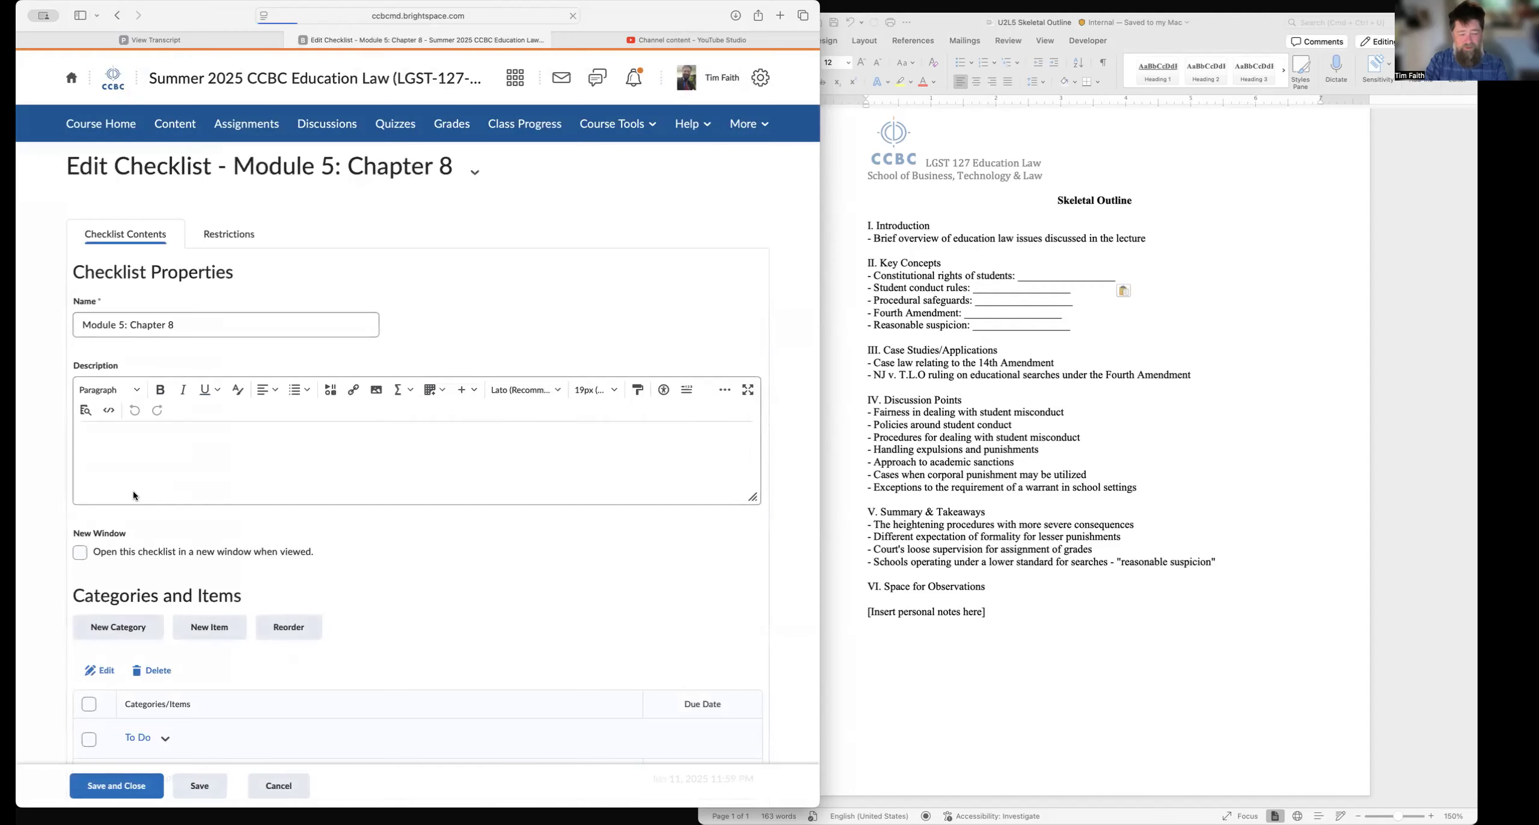
pyautogui.click(138, 674)
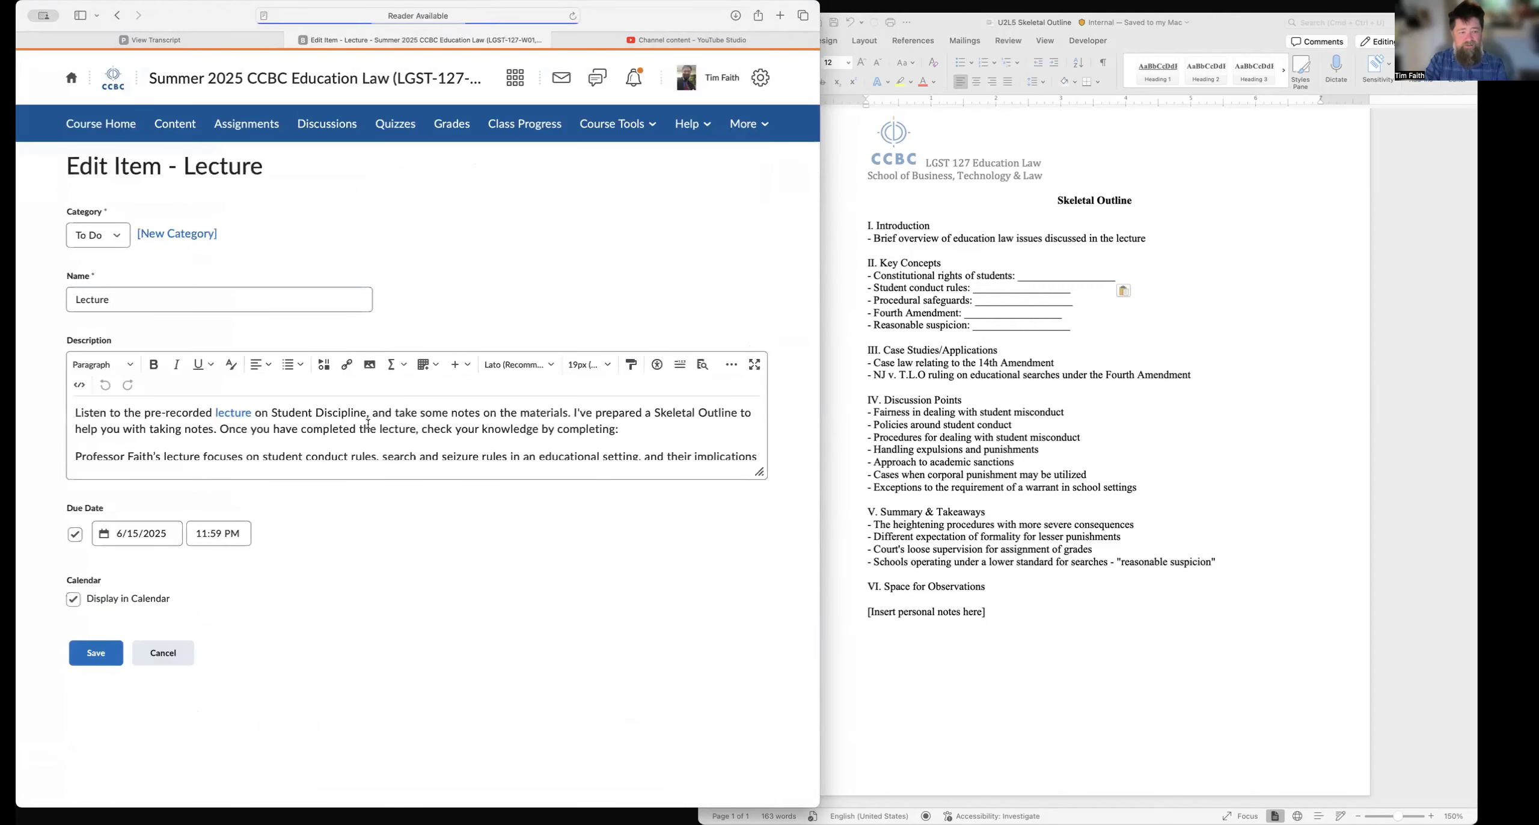
# Step: Link the words "Skeletal Outline" in the Lecture description to the course file U2L5 Skeletal Outline.docx
pyautogui.moveTo(655, 413); pyautogui.dragTo(739, 412)
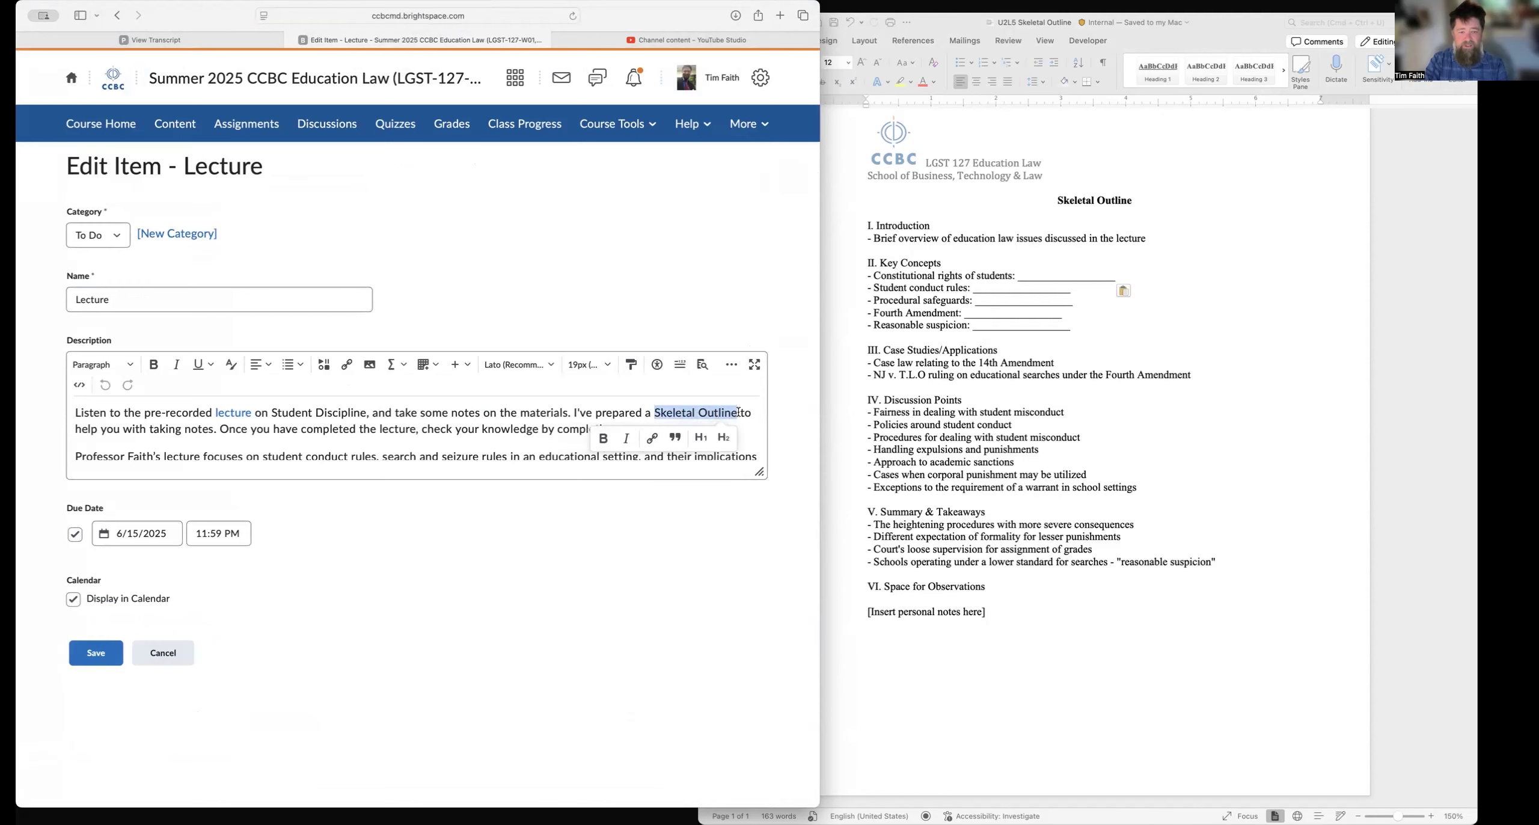
pyautogui.click(347, 364)
pyautogui.click(385, 308)
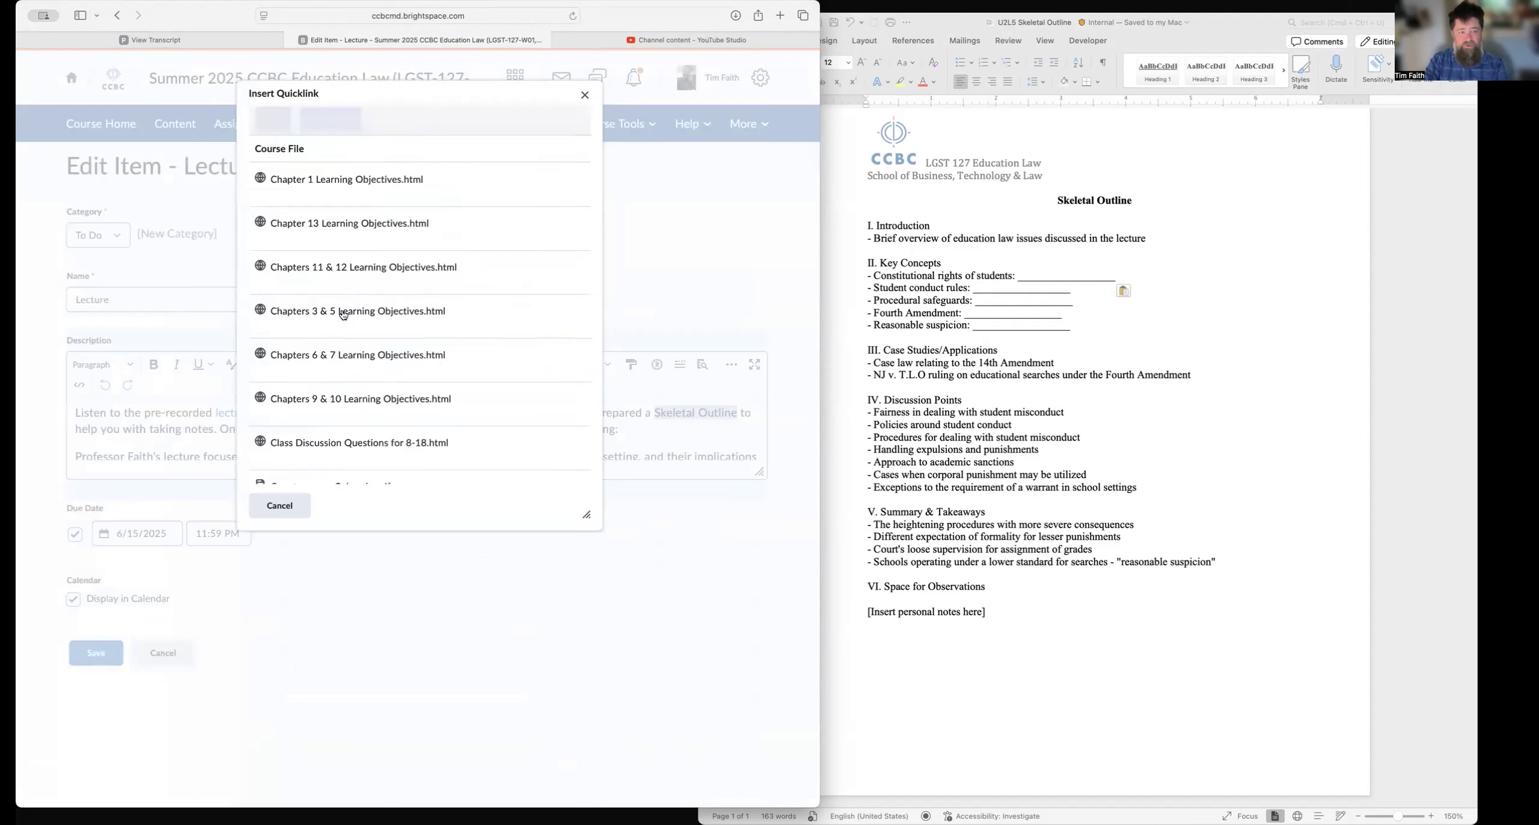
pyautogui.scroll(-6, 343, 315)
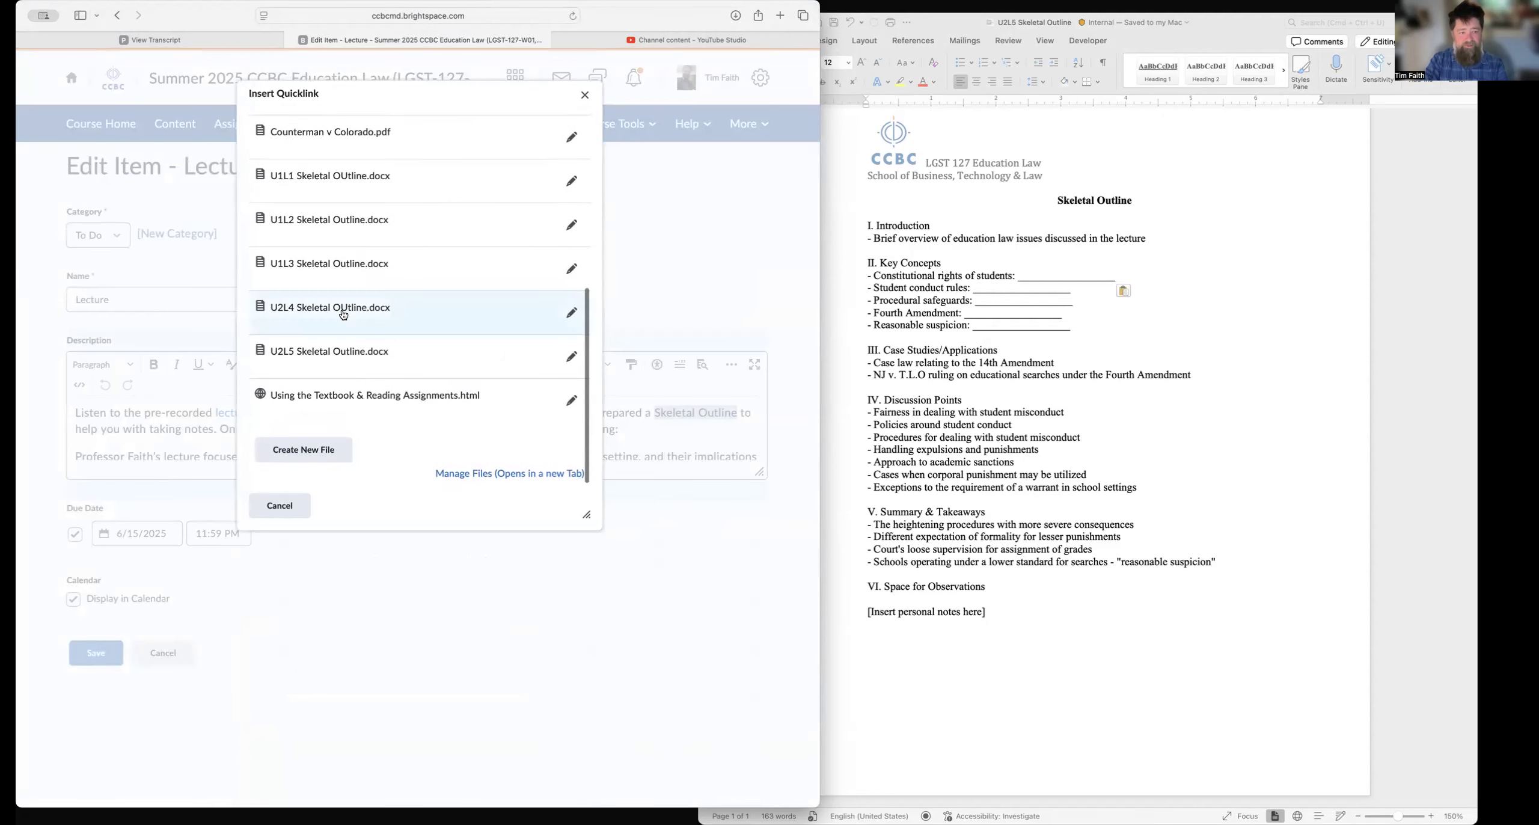
pyautogui.click(310, 350)
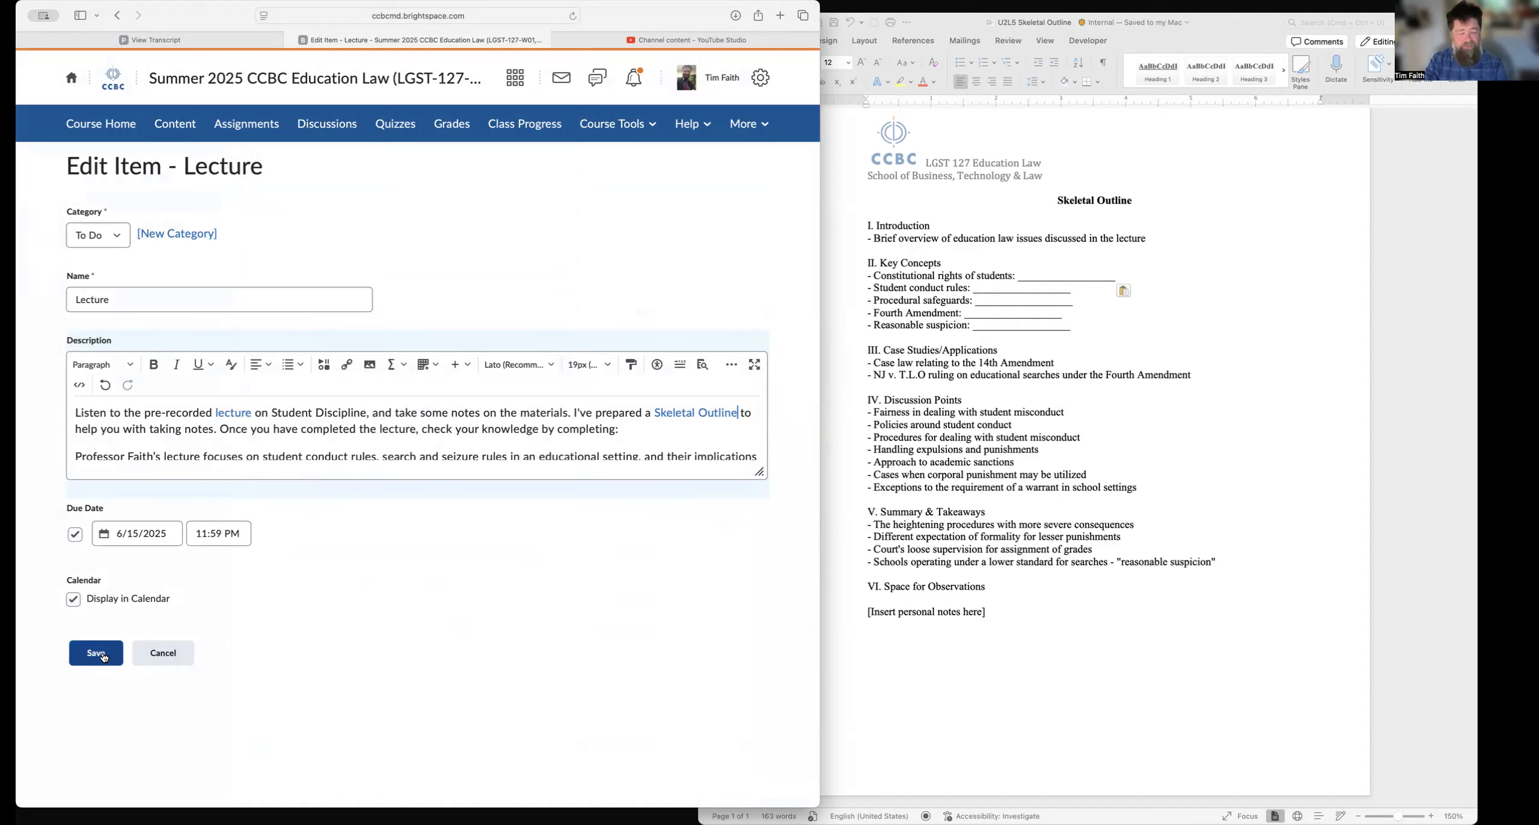
# Step: Enlarge the description box to show the full lecture summary and save the Lecture item
pyautogui.moveTo(762, 470); pyautogui.dragTo(759, 648)
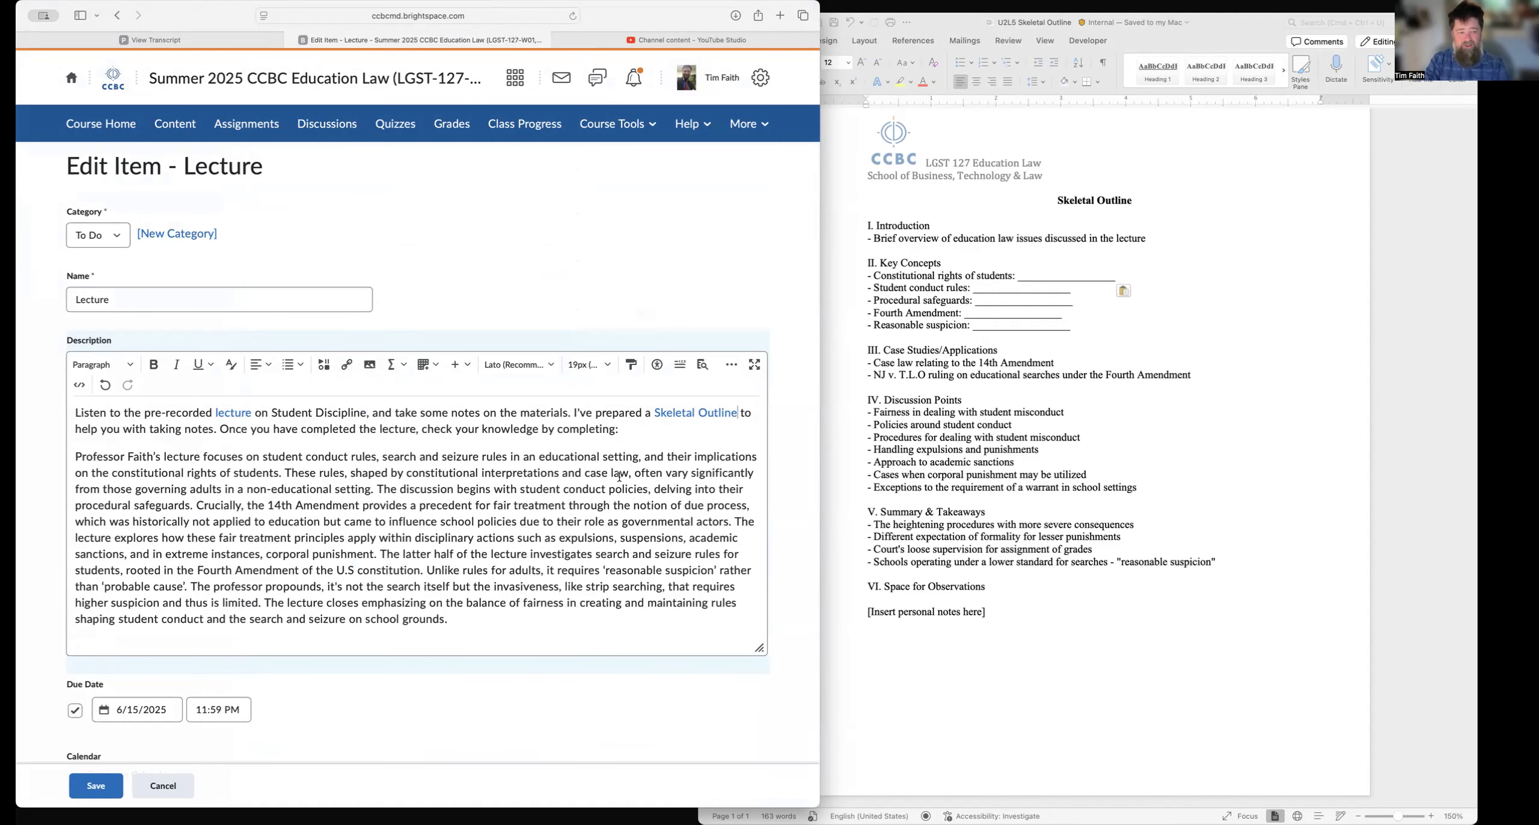
pyautogui.click(660, 413)
pyautogui.click(91, 786)
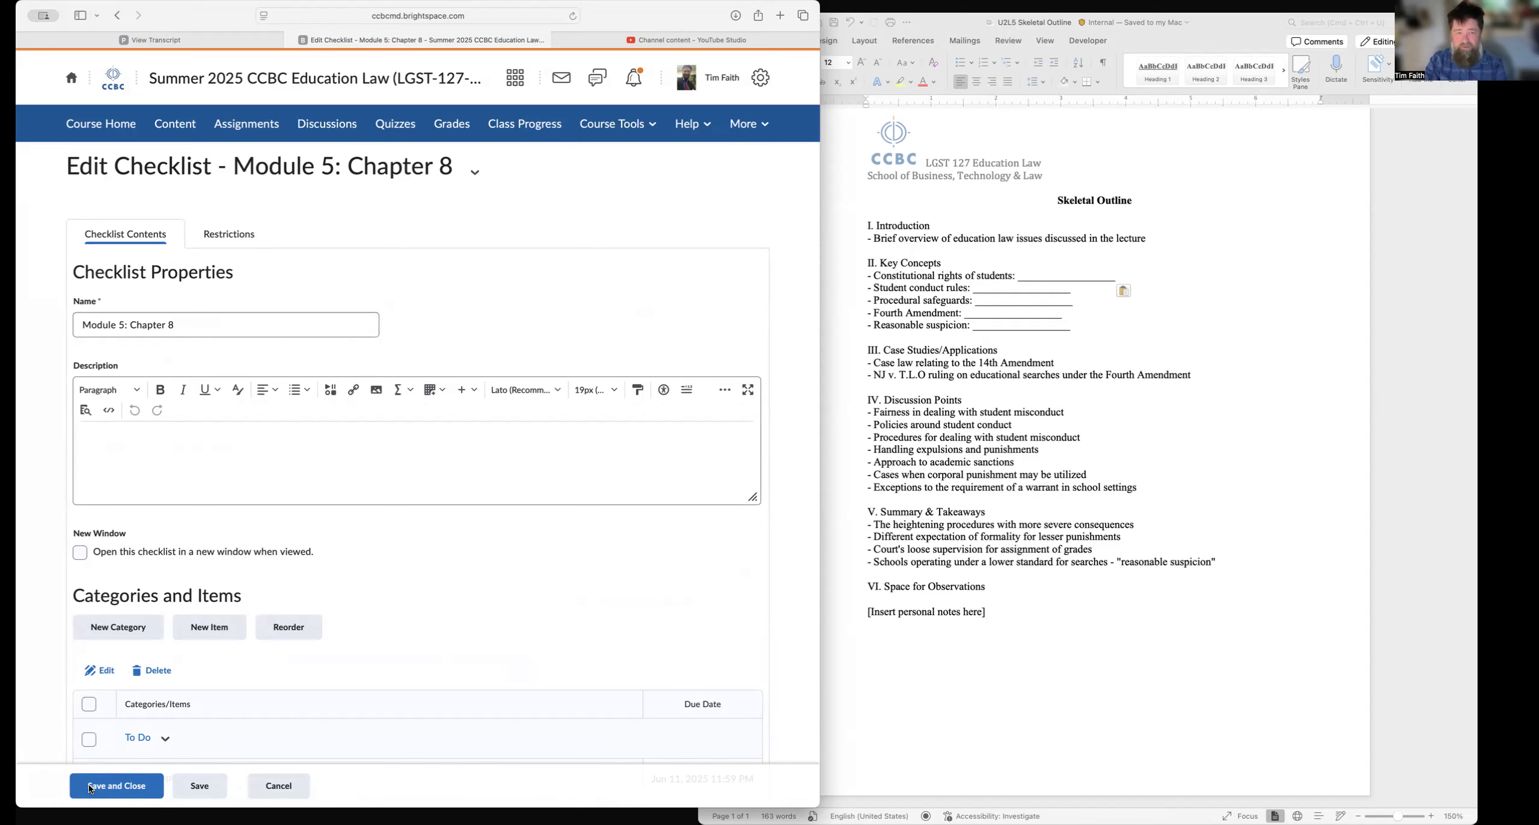
# Step: Save and close the Module 5: Chapter 8 checklist
pyautogui.click(169, 38)
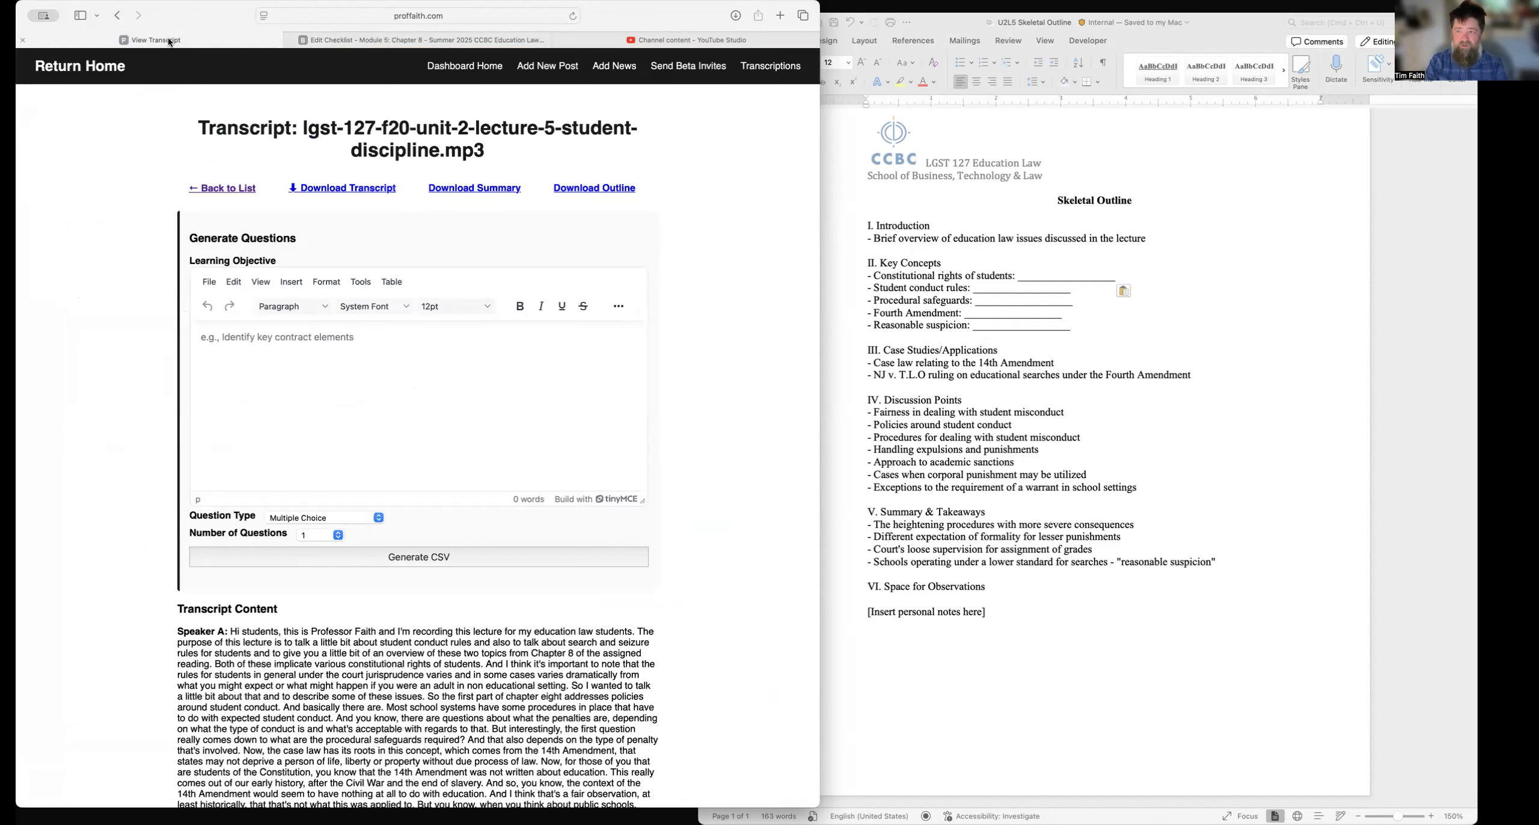
pyautogui.click(403, 43)
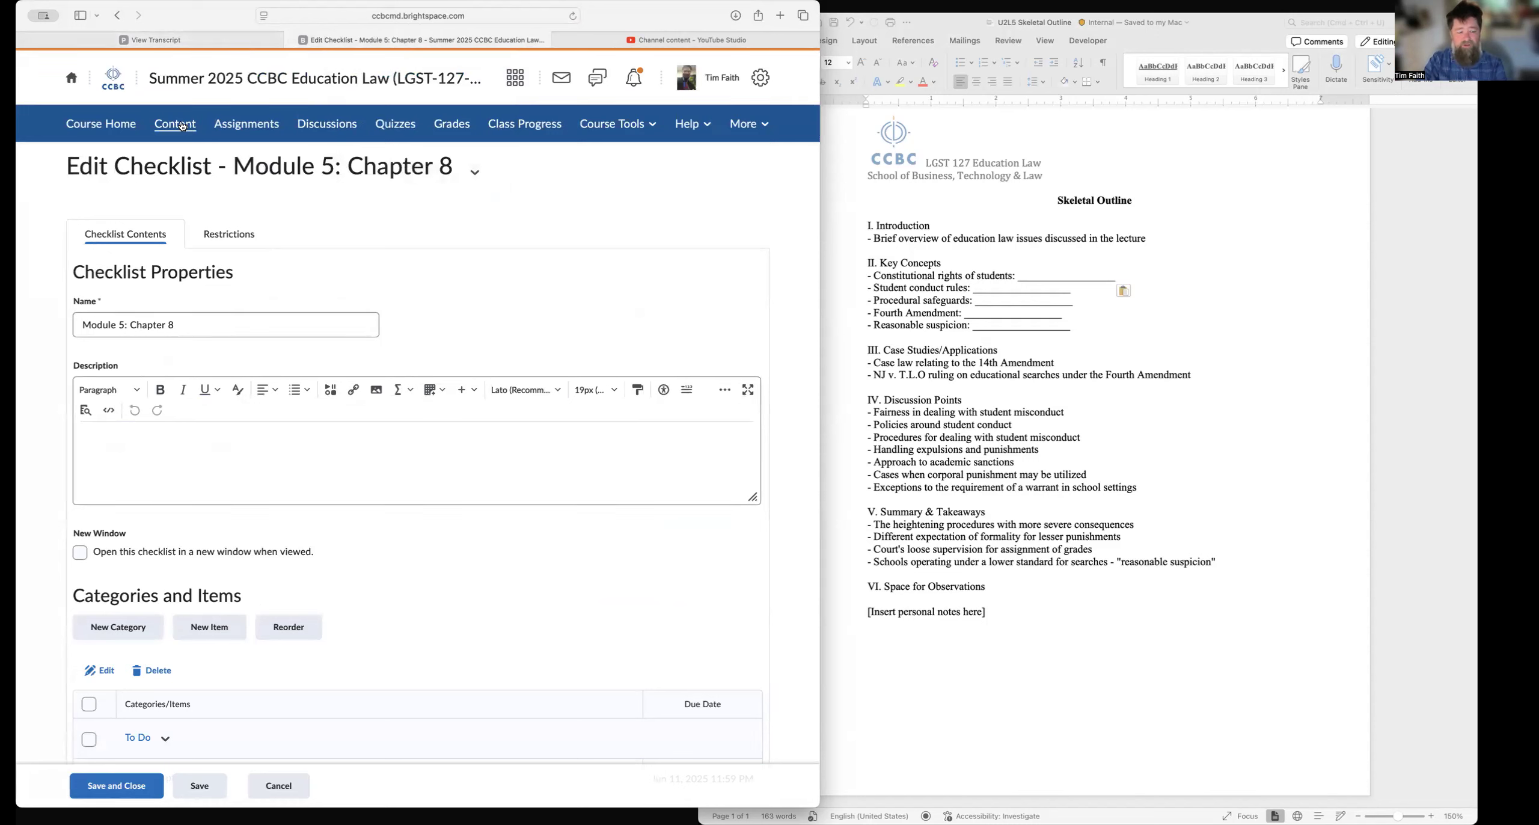
pyautogui.click(118, 783)
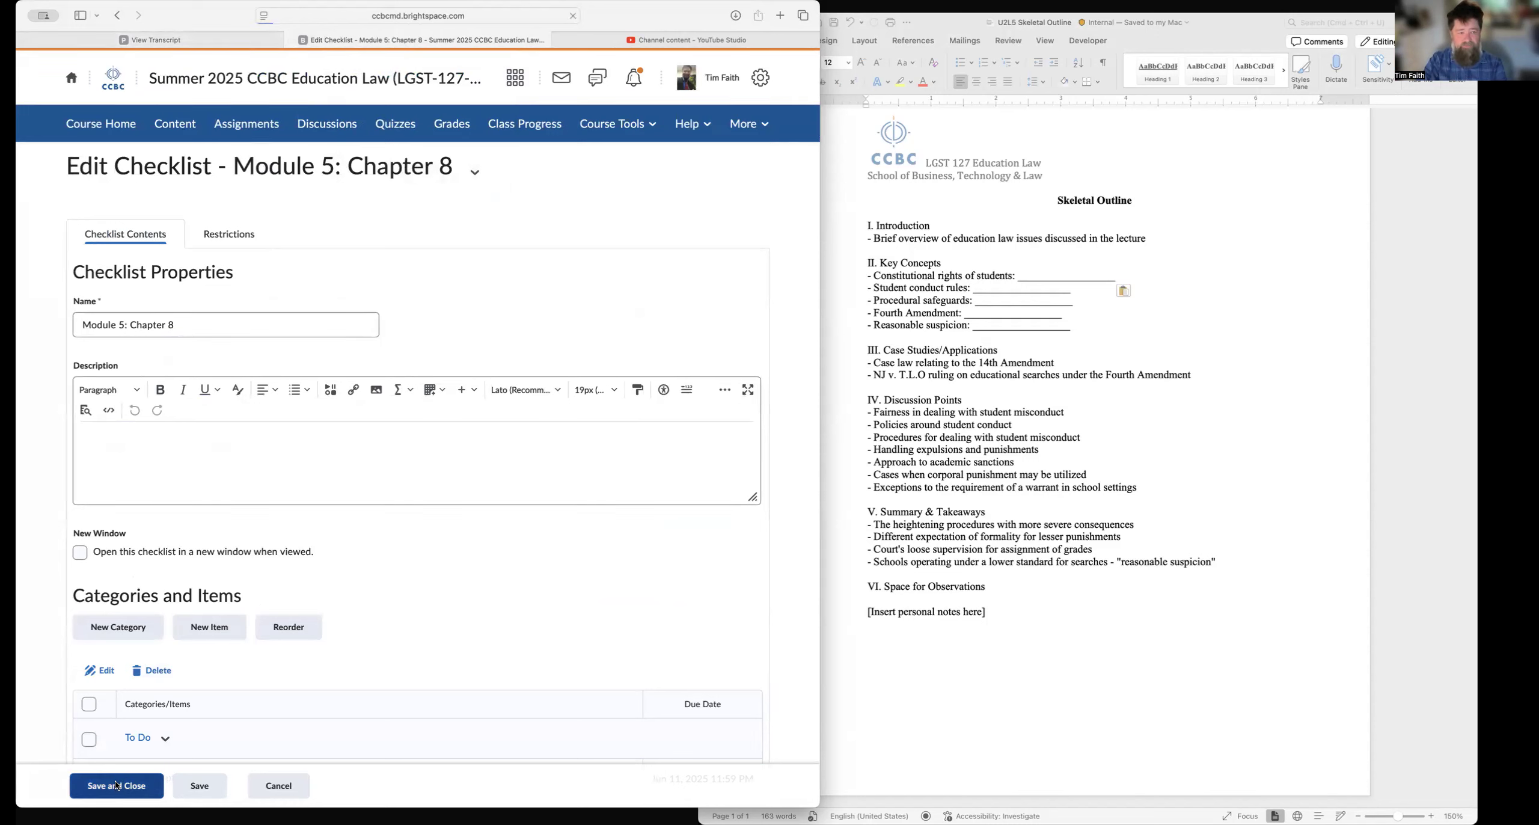
# Step: Open the Module 5: Chapter 8 module in the course content to consult its learning objectives
pyautogui.click(180, 125)
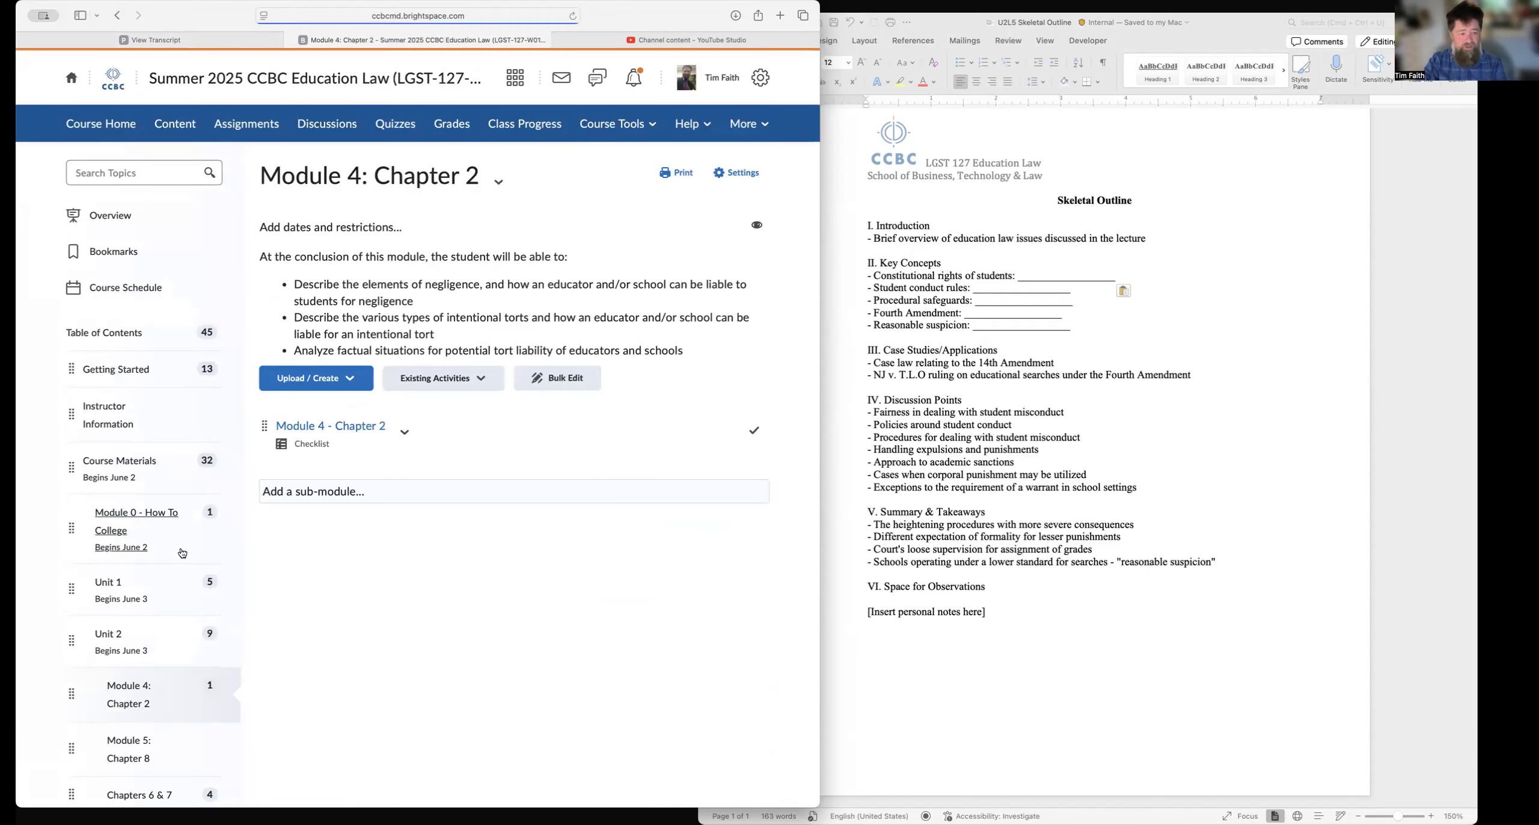
pyautogui.scroll(-3, 182, 553)
pyautogui.click(128, 638)
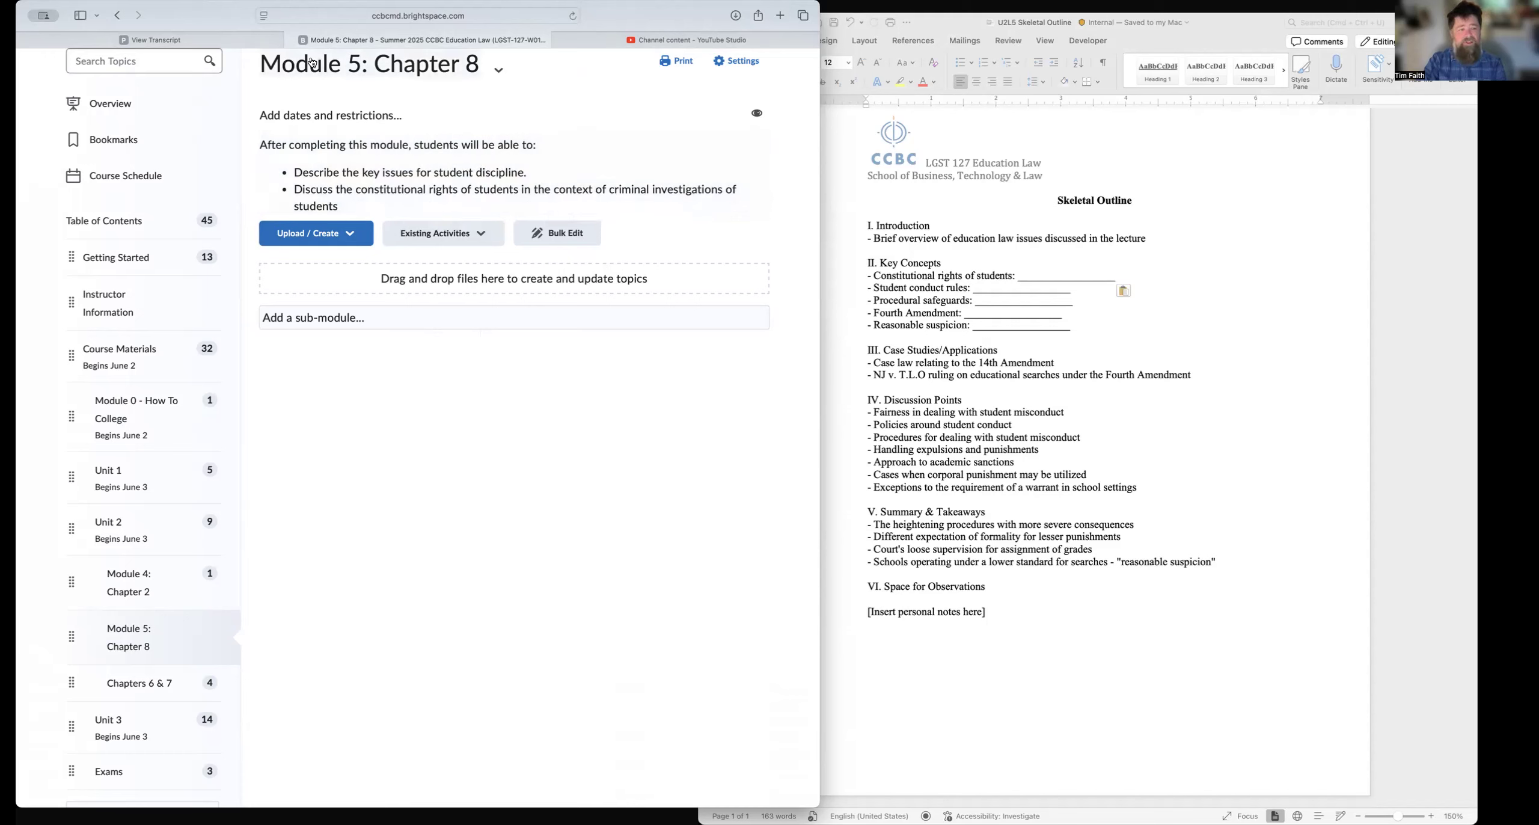
# Step: On the lecture's transcript page, enter "describe the key issues for student discipline" as the learning objective for generating questions
pyautogui.moveTo(195, 36)
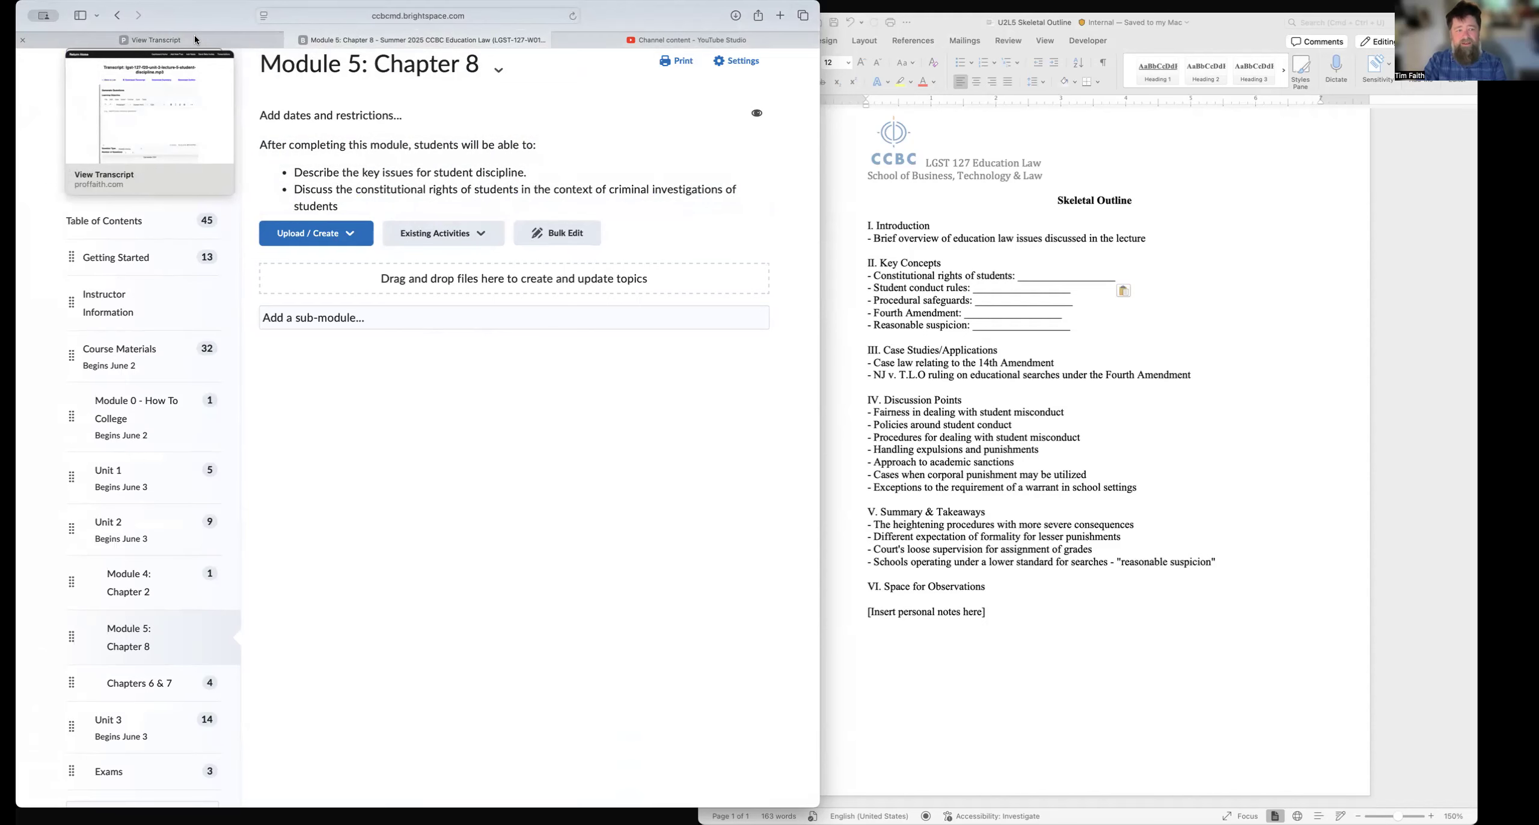
pyautogui.click(195, 34)
pyautogui.click(435, 365)
pyautogui.write('describe')
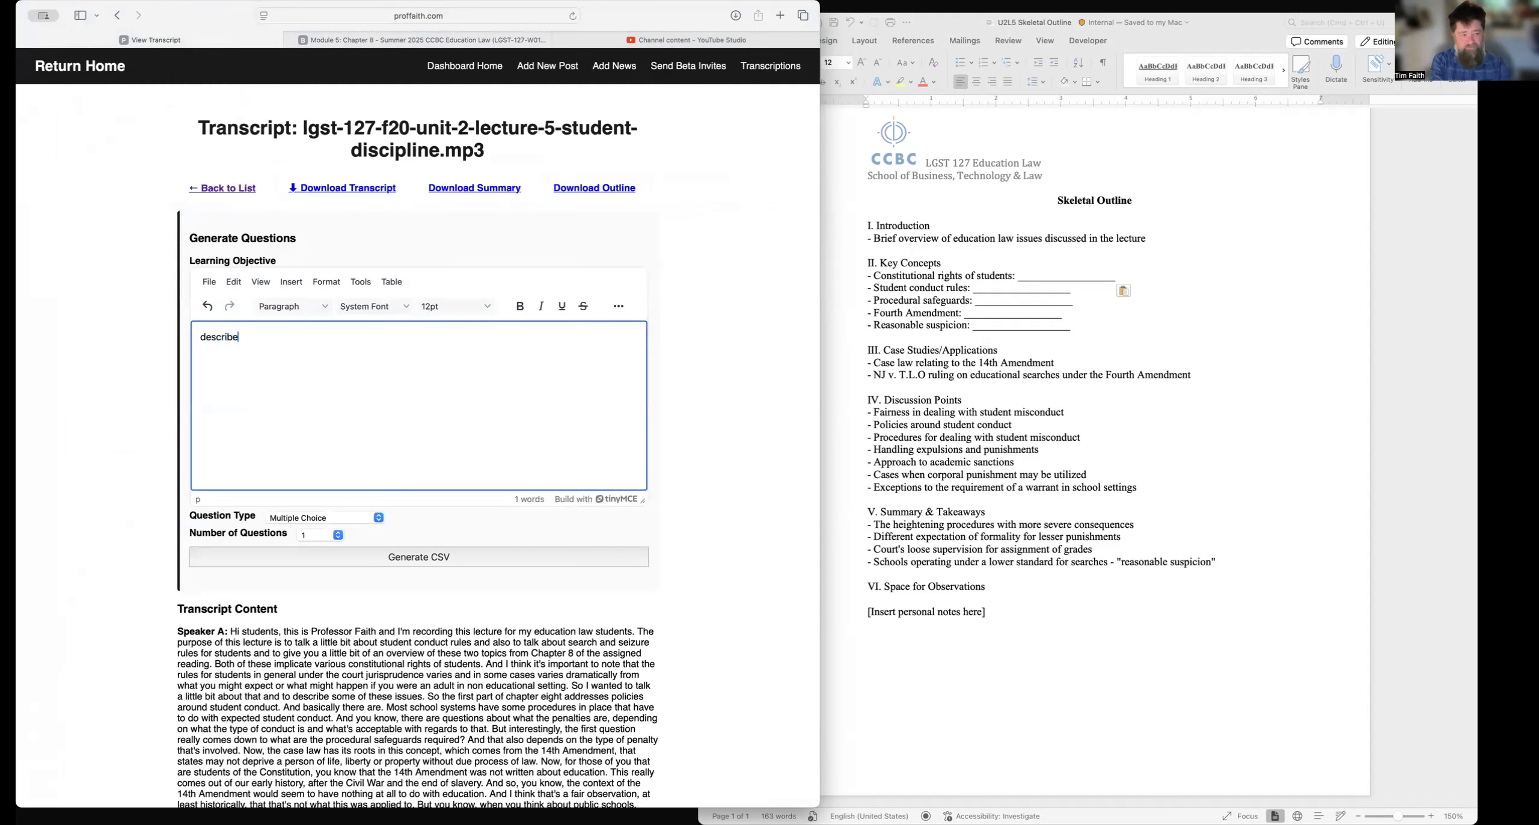
pyautogui.write(' the key issues')
pyautogui.click(460, 42)
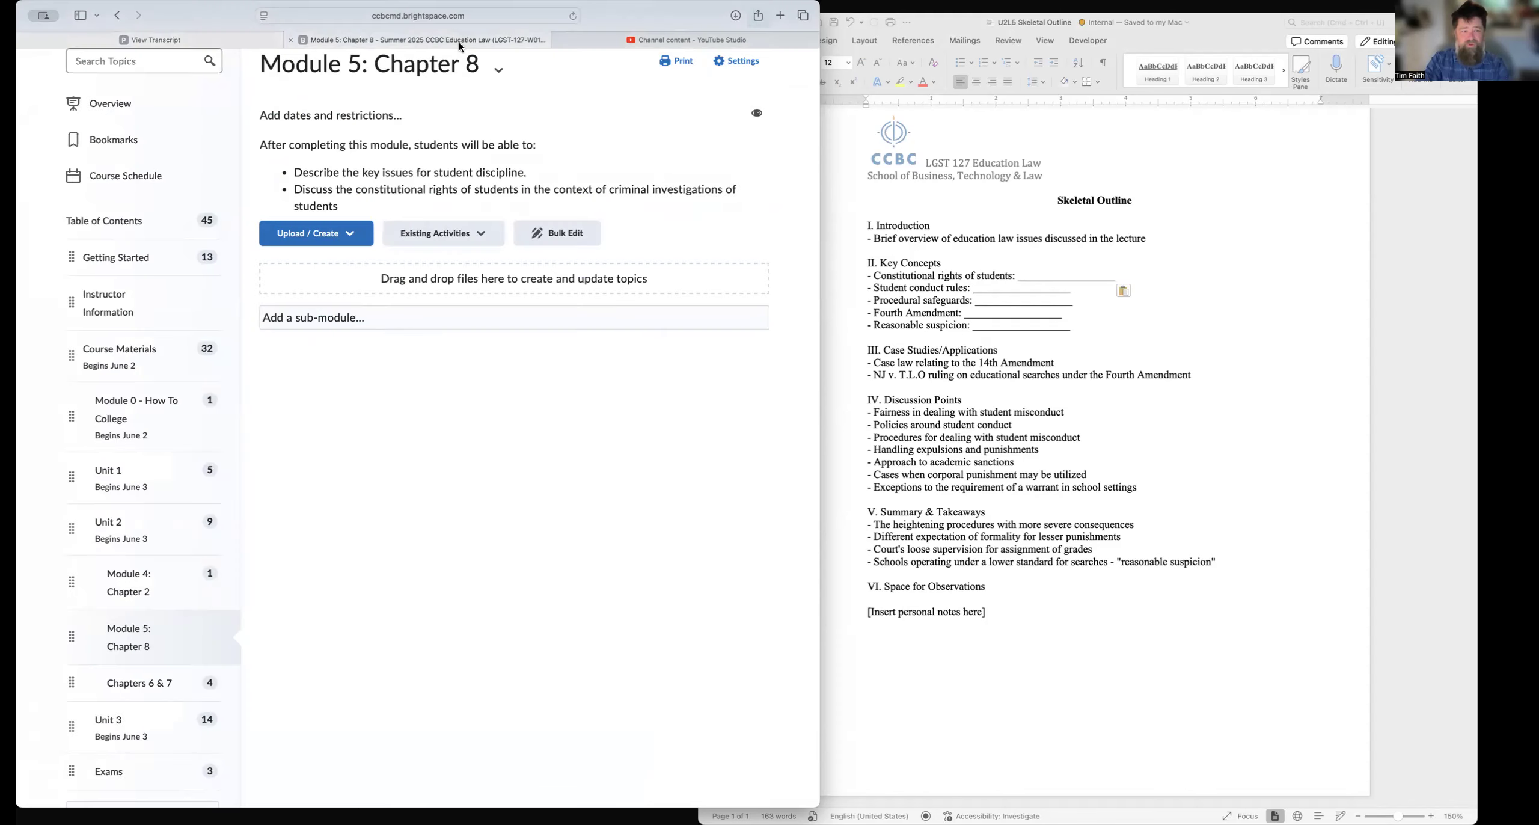
pyautogui.click(202, 37)
pyautogui.write('for student discplin')
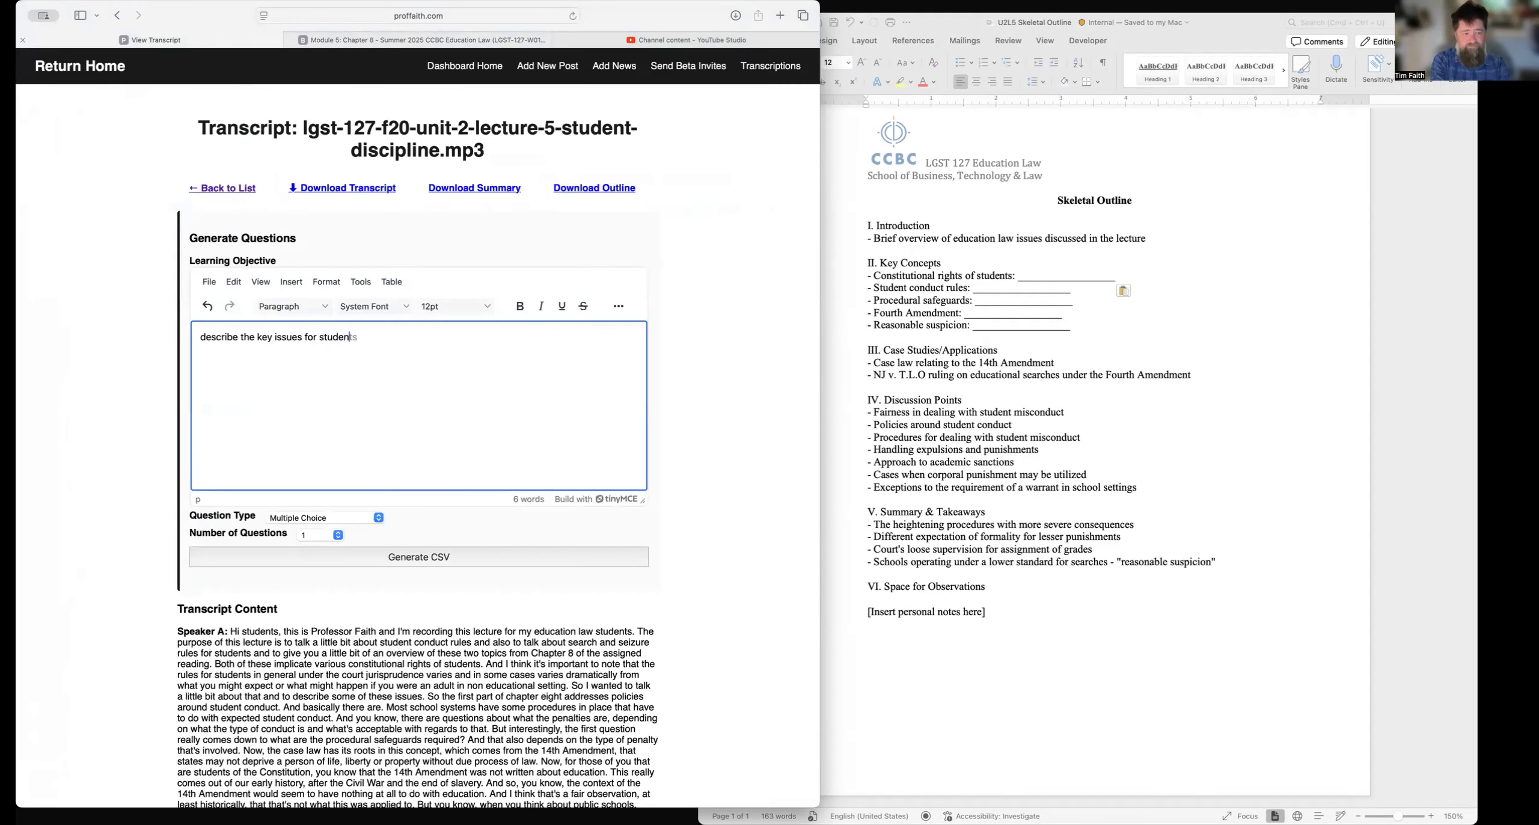
pyautogui.press('BackSpace')
pyautogui.press('BackSpace')
pyautogui.press('BackSpace')
pyautogui.press('BackSpace')
pyautogui.write('ipline')
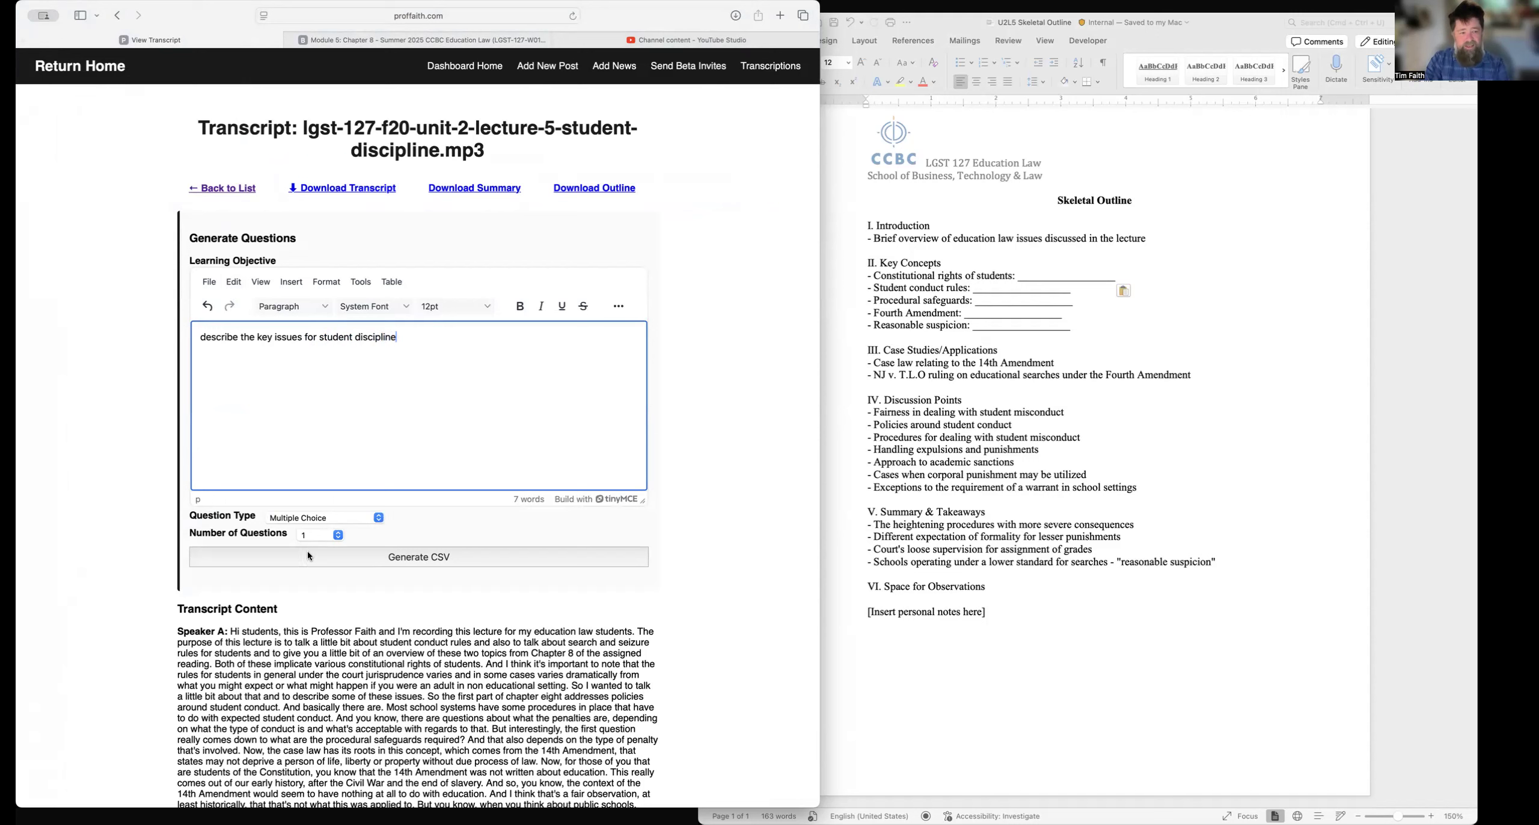
# Step: Generate 10 multiple-choice questions from the lecture transcript as a CSV and download the file
pyautogui.click(347, 520)
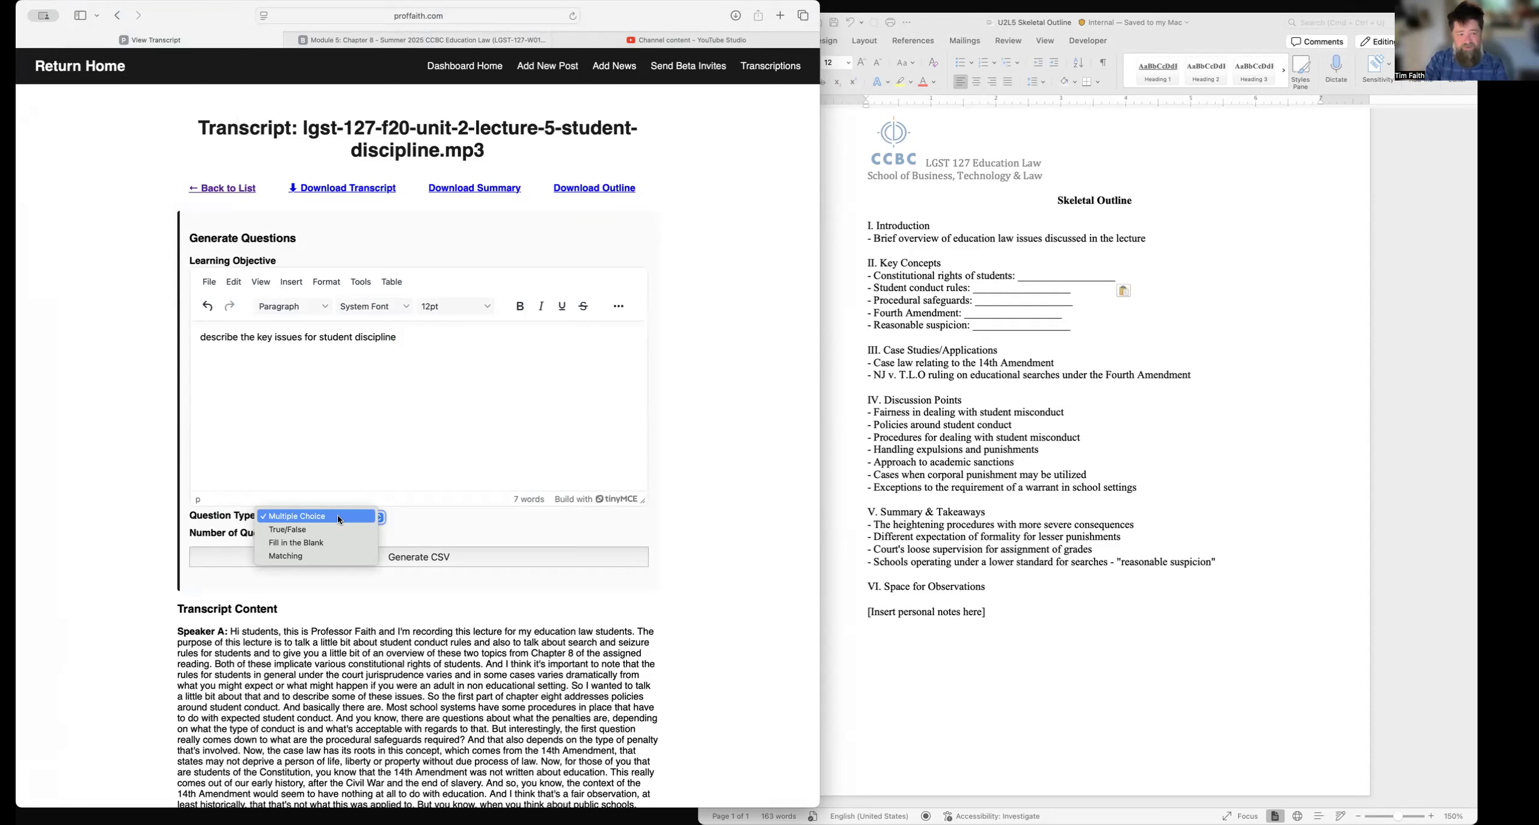
pyautogui.click(338, 517)
pyautogui.click(325, 535)
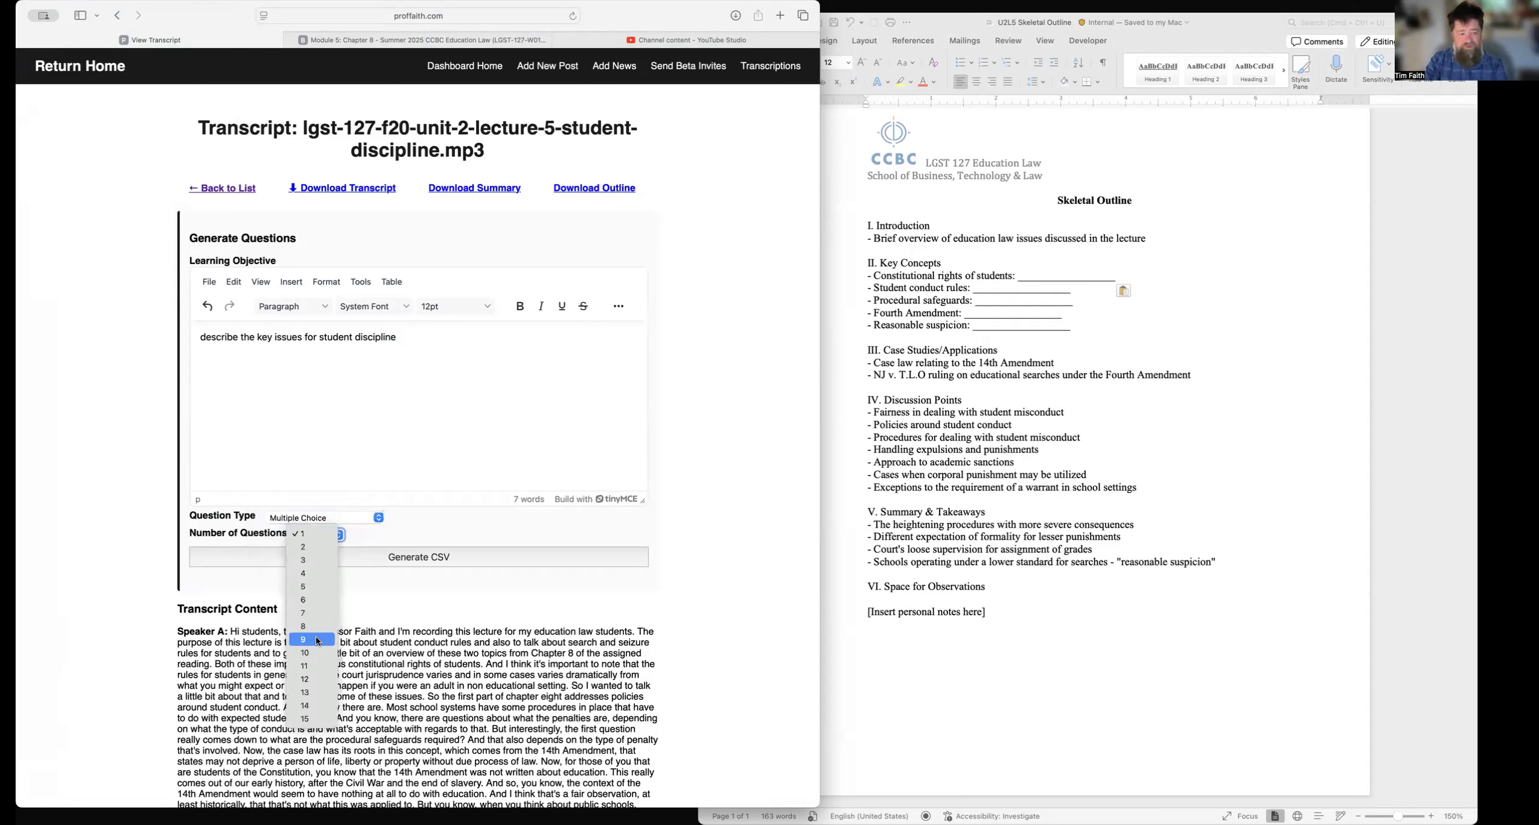
pyautogui.click(308, 652)
pyautogui.write('10')
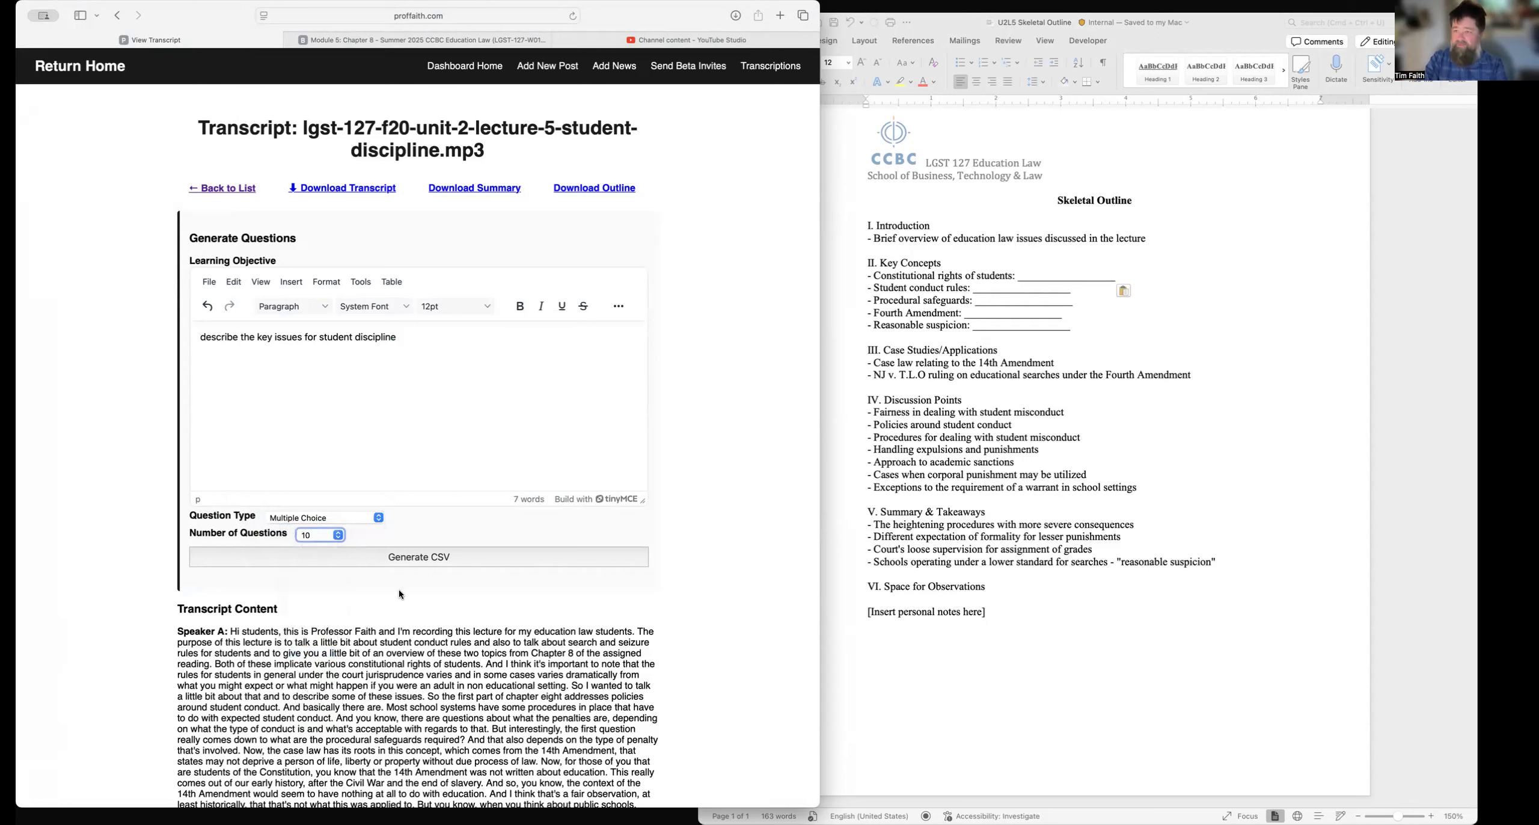
pyautogui.click(412, 559)
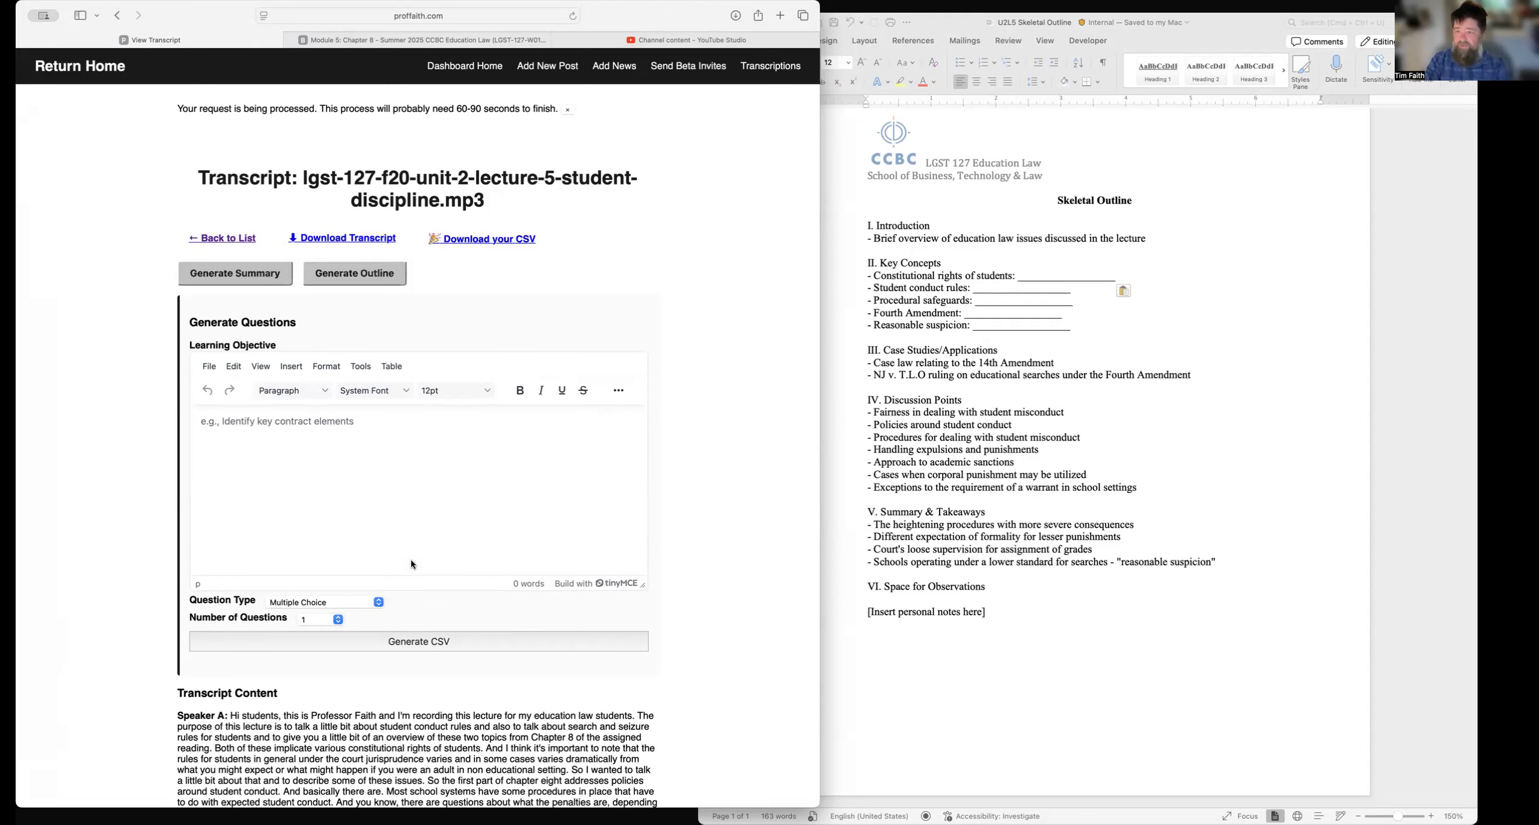
pyautogui.click(483, 241)
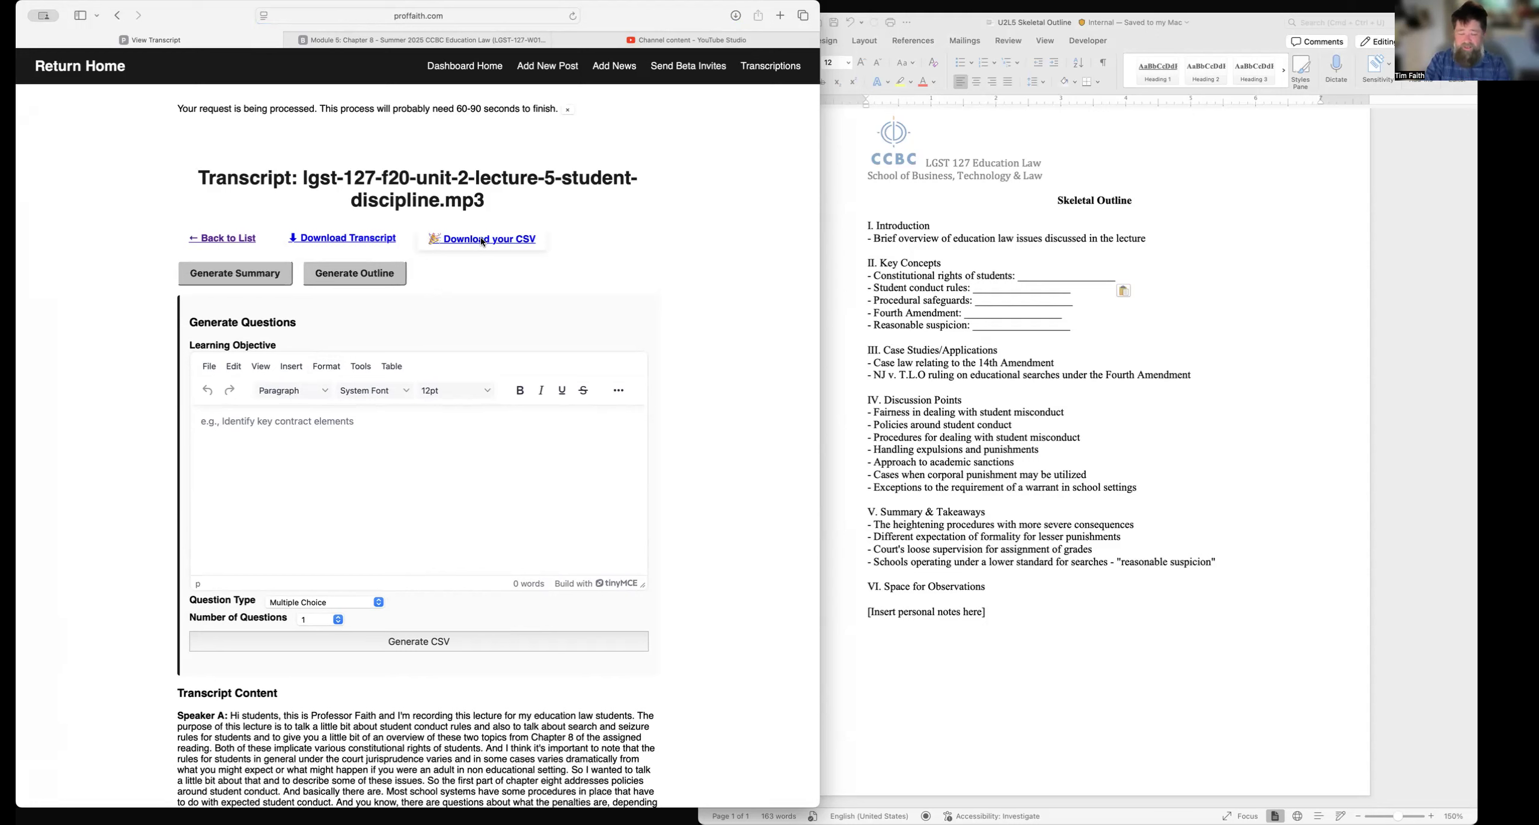
# Step: Examine the generated questions, answer options and hints in questions_11.csv, and return to the browser
pyautogui.press('super+Tab')
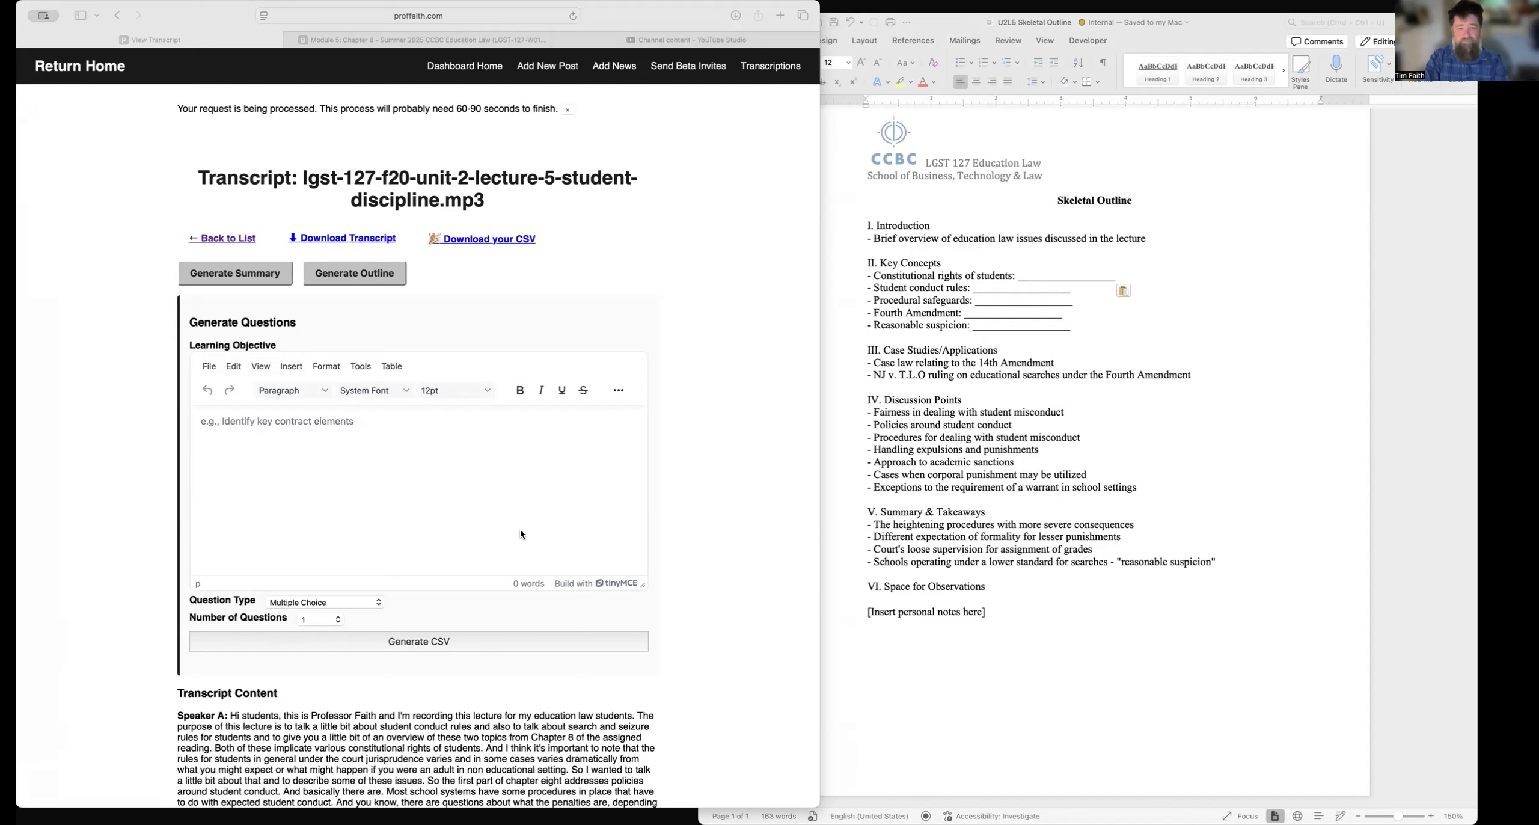
pyautogui.press('super+Tab')
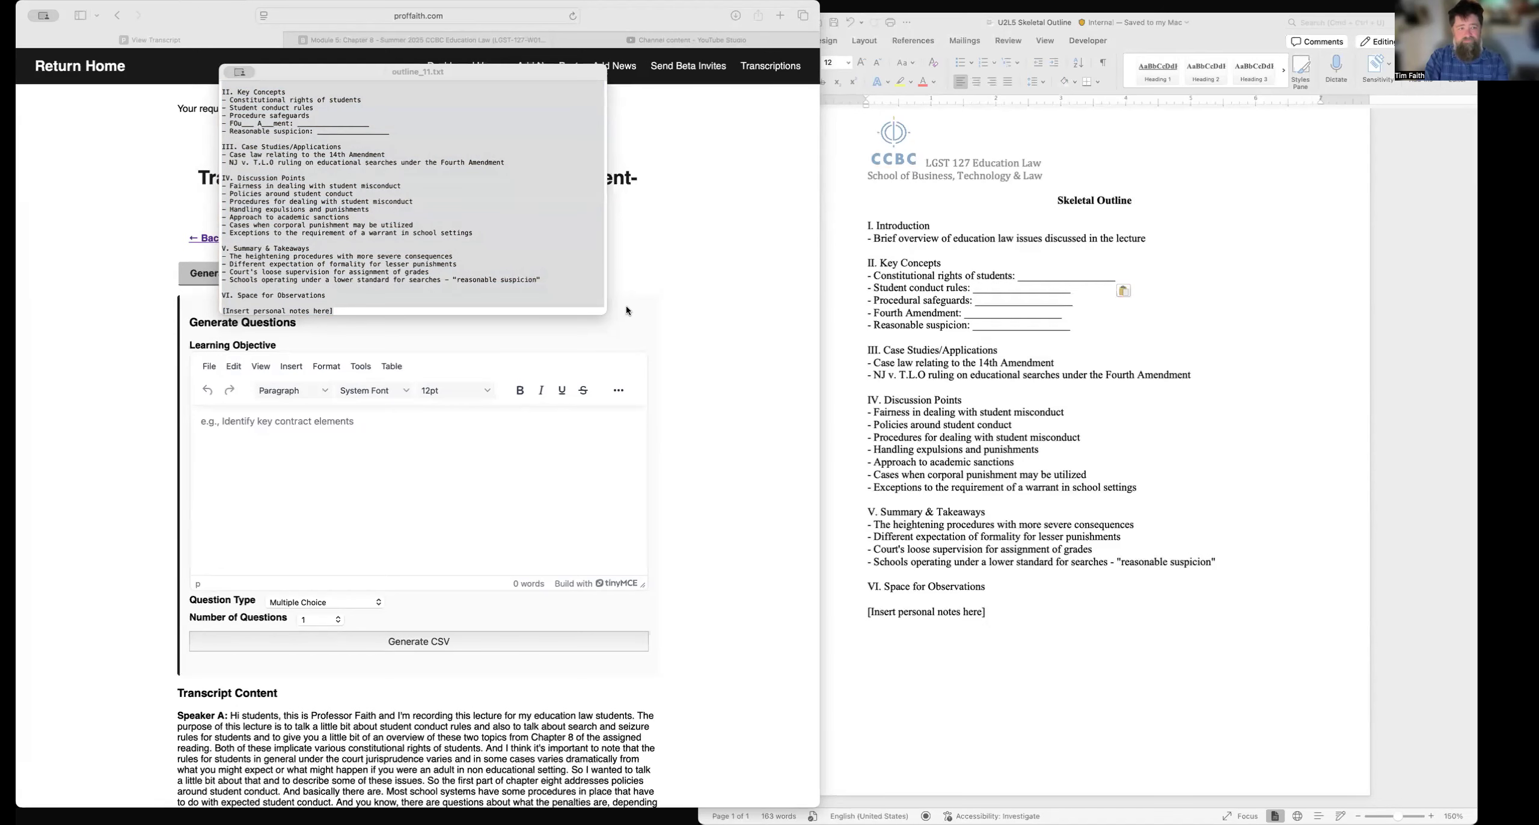
pyautogui.press('super+Tab')
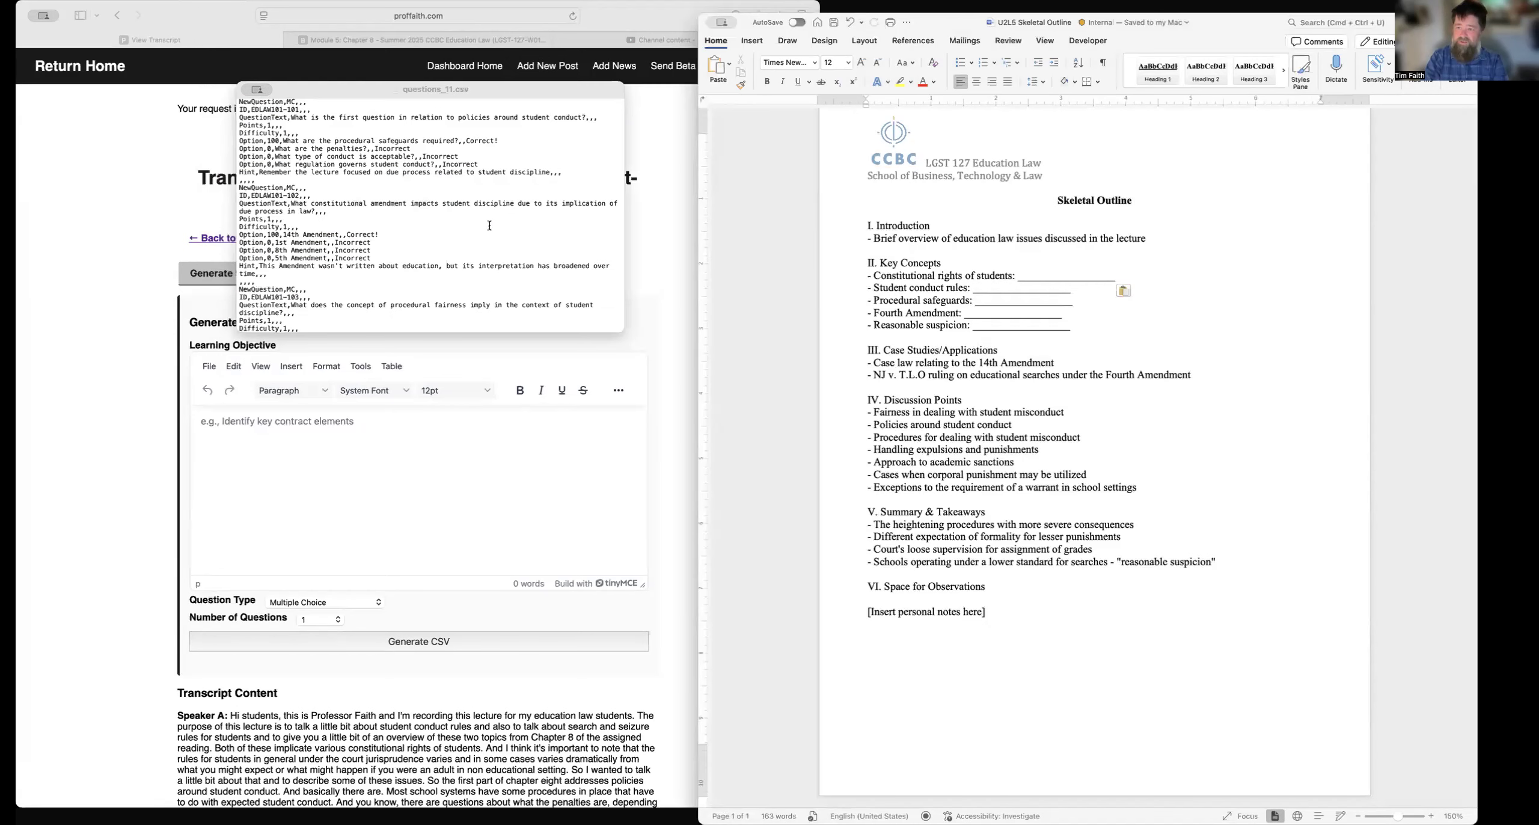
pyautogui.press('super+Tab')
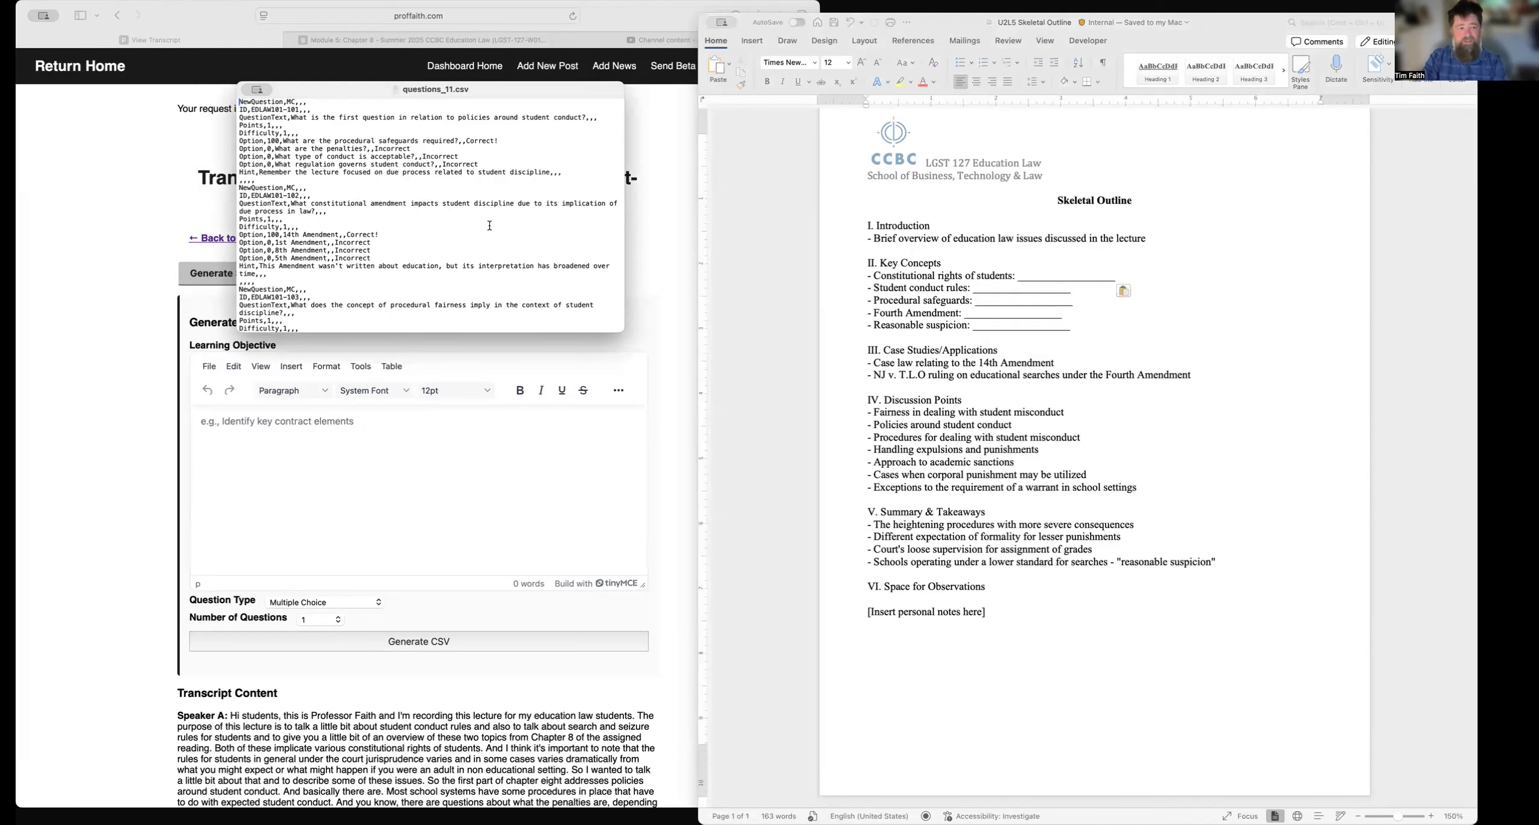
pyautogui.scroll(-20, 491, 225)
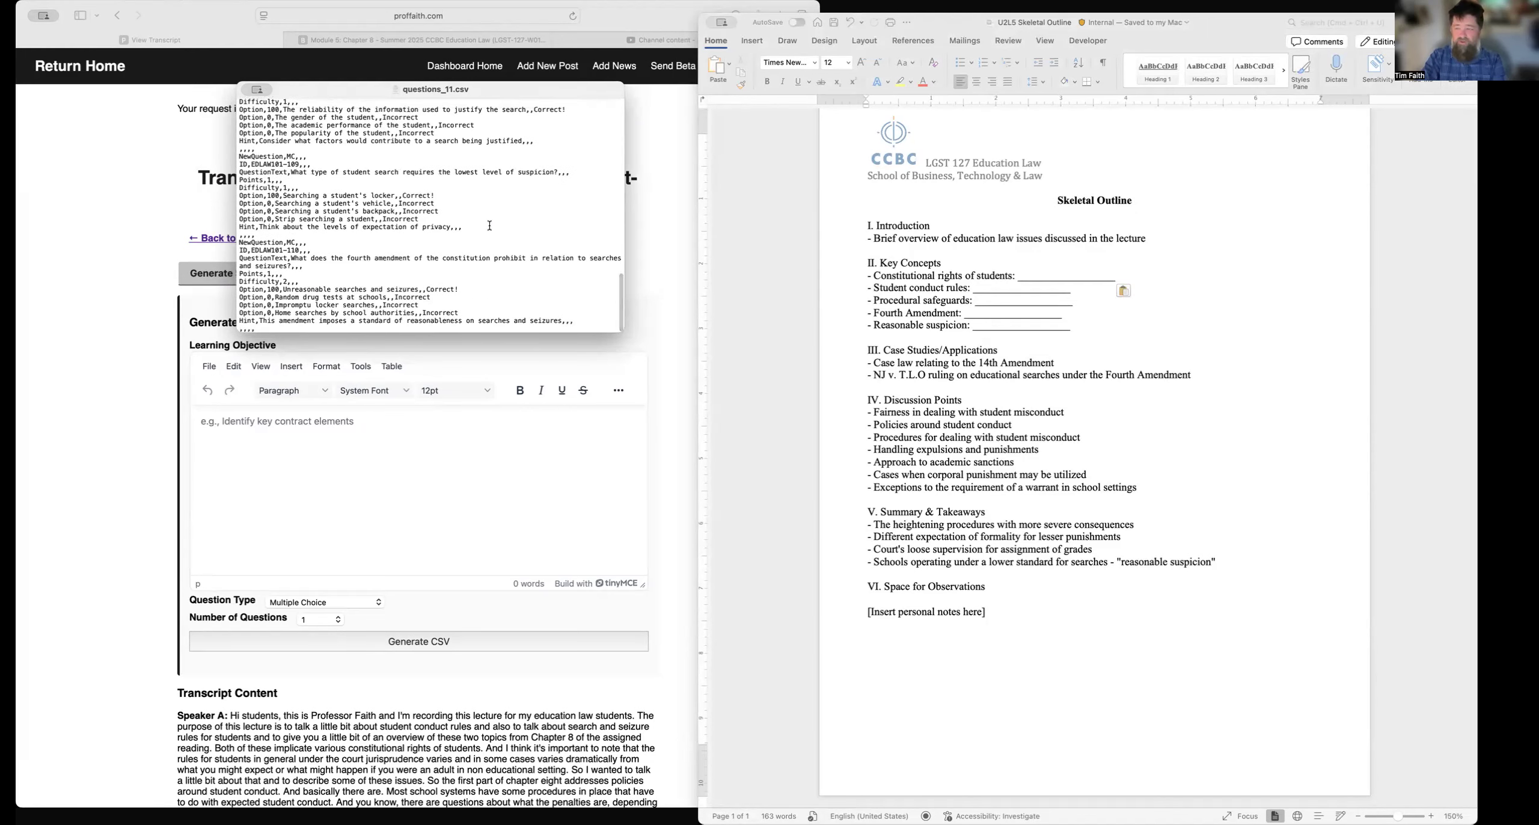
pyautogui.scroll(20, 490, 225)
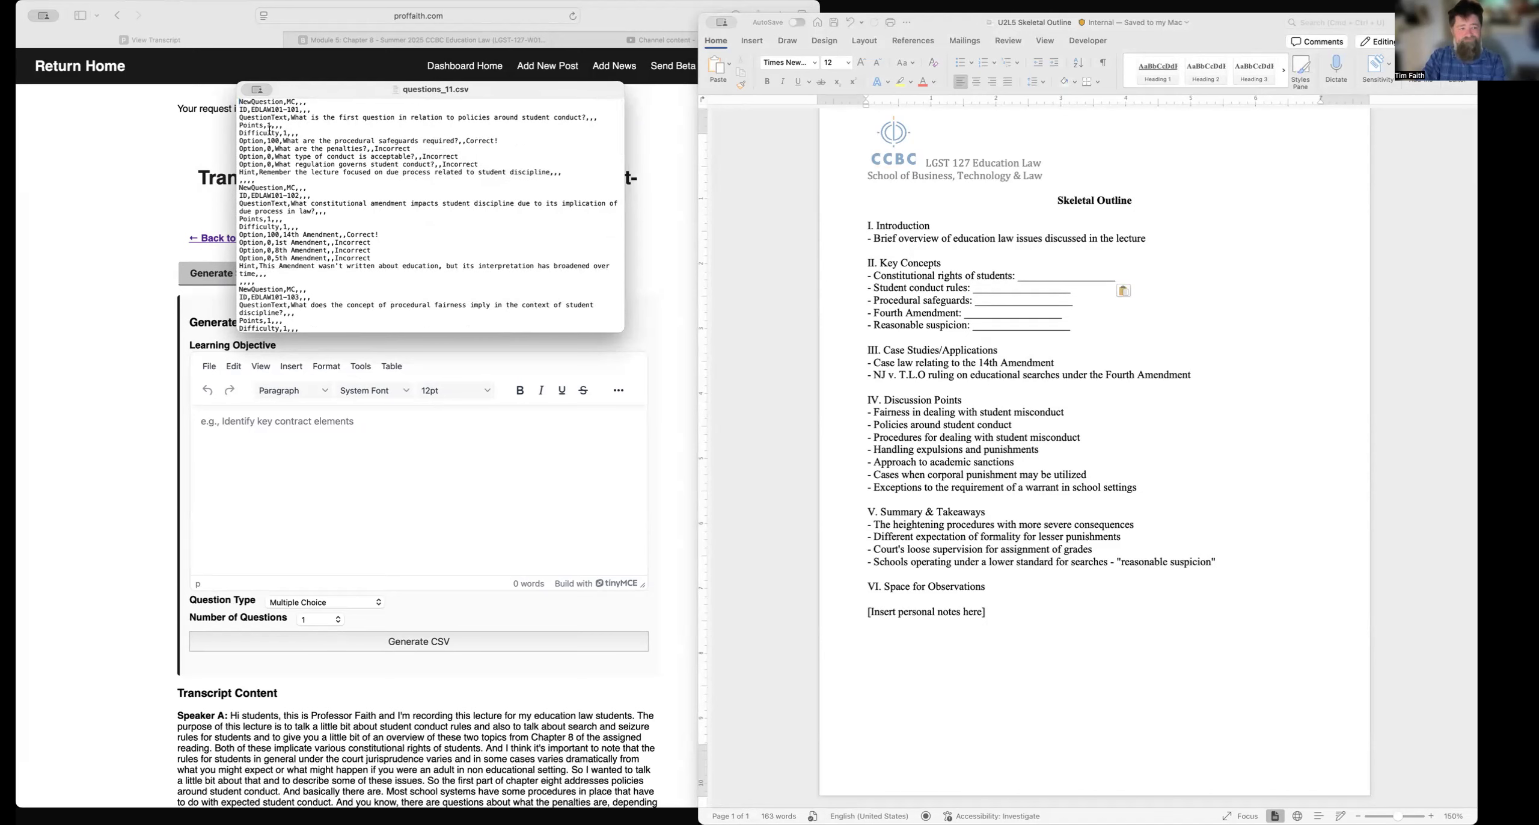
pyautogui.click(156, 158)
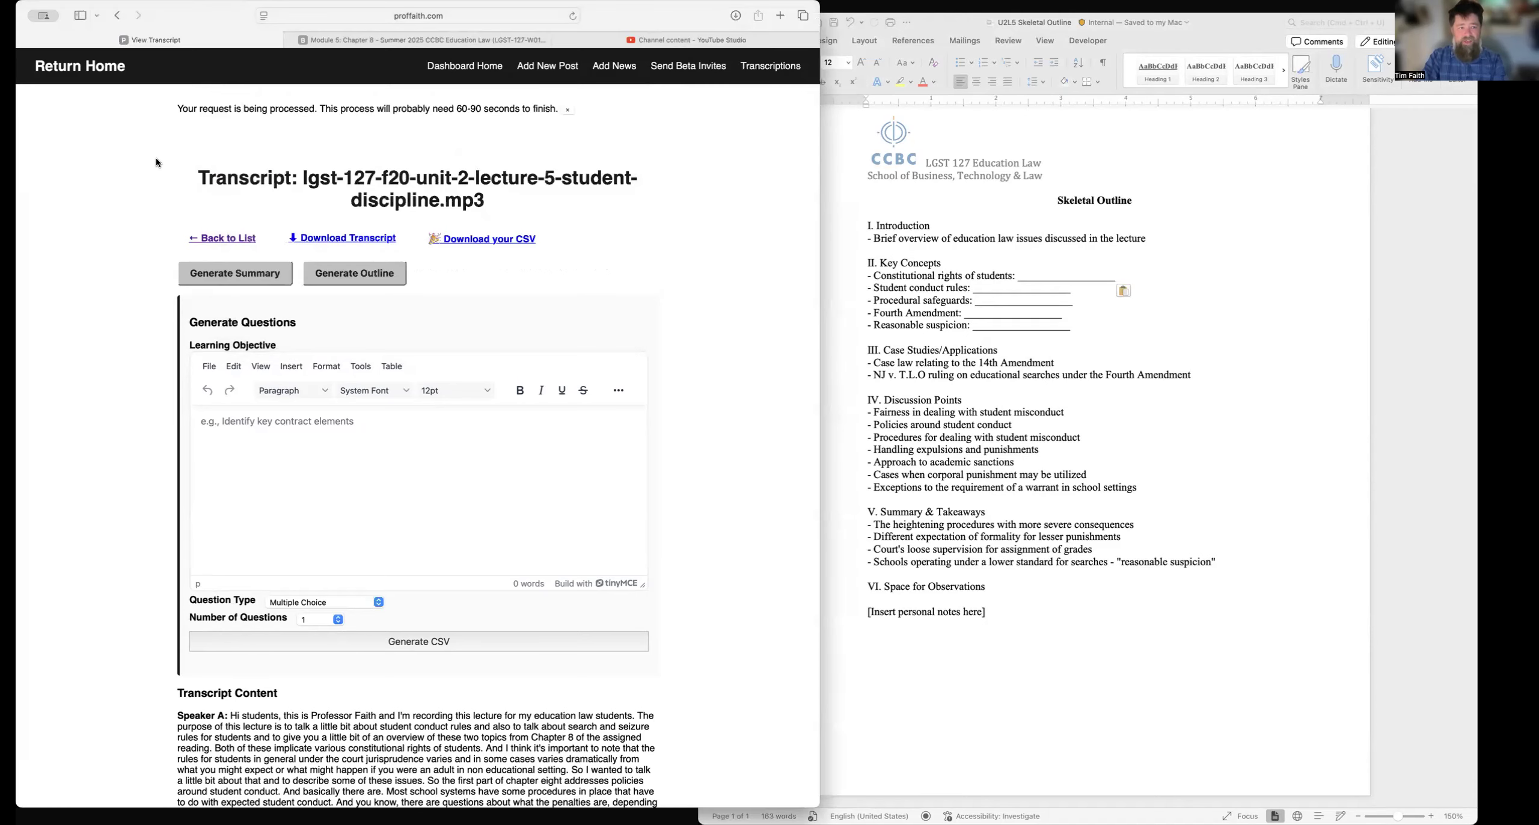
# Step: Open the Question Library of the Brightspace Education Law course and look through its existing sections
pyautogui.click(431, 40)
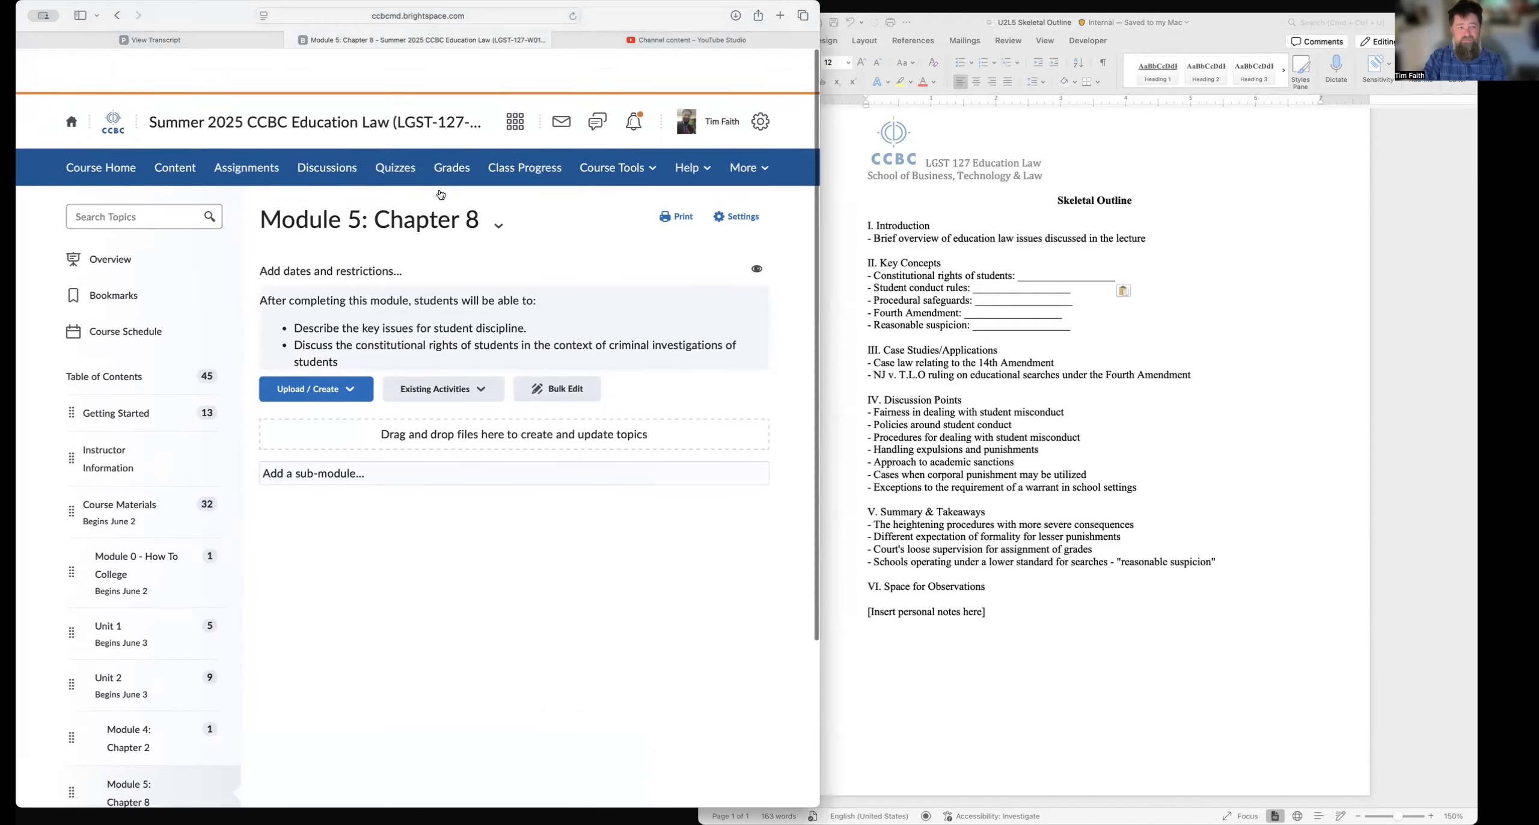
pyautogui.click(406, 127)
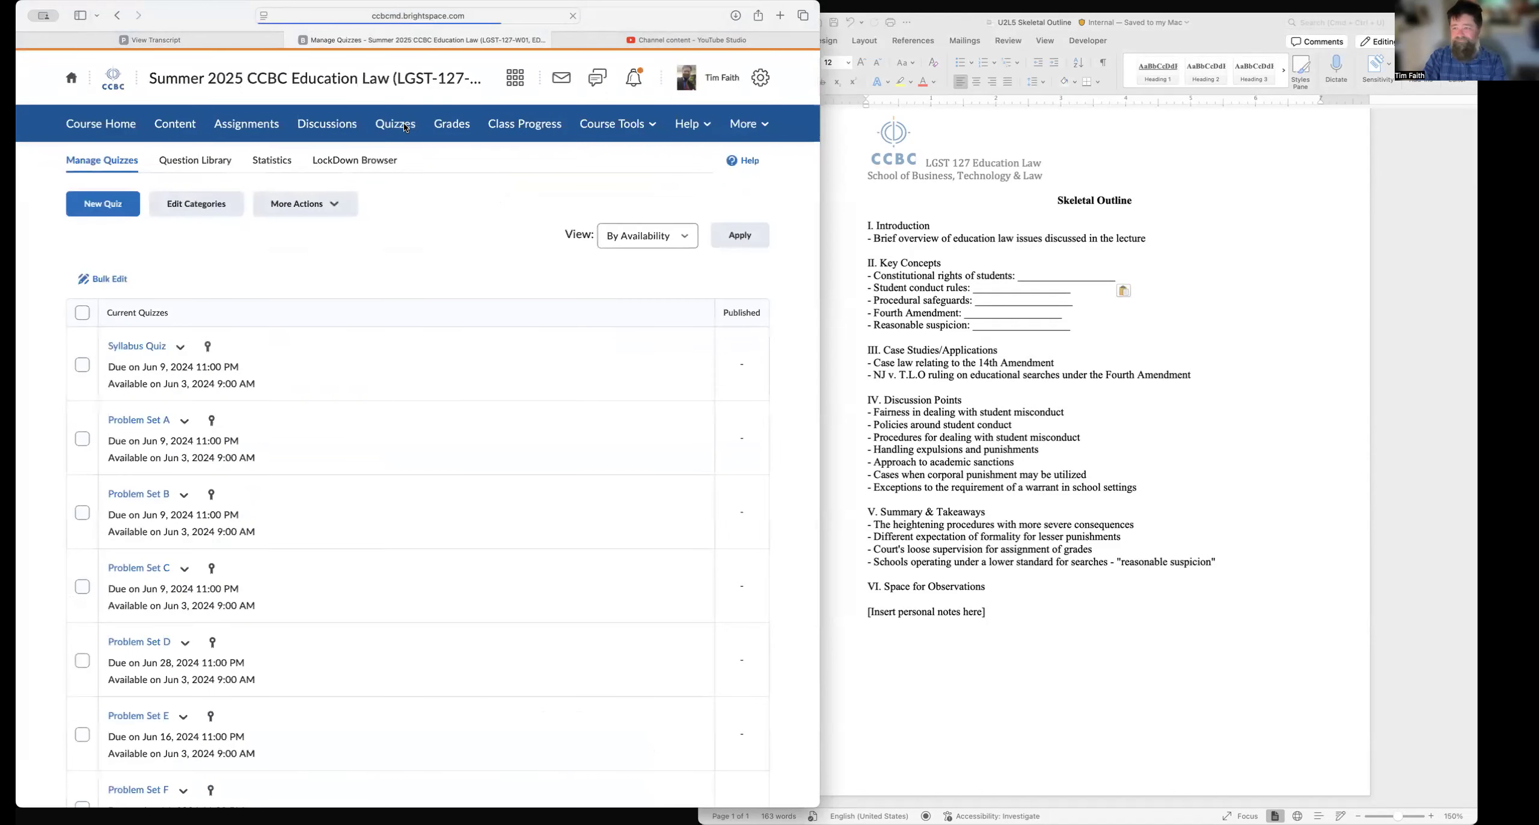
pyautogui.click(210, 163)
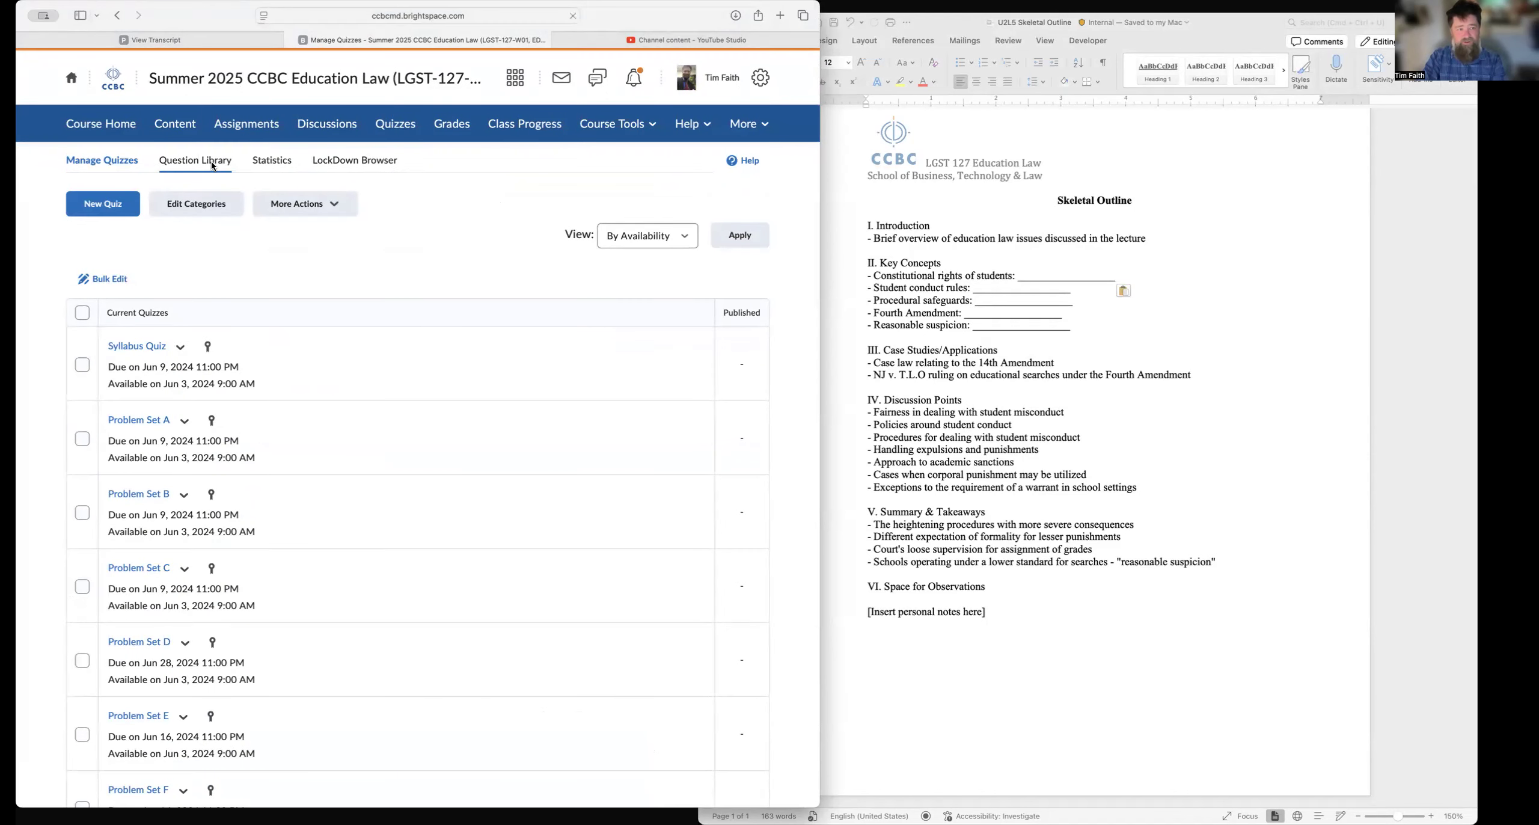
pyautogui.scroll(-5, 407, 457)
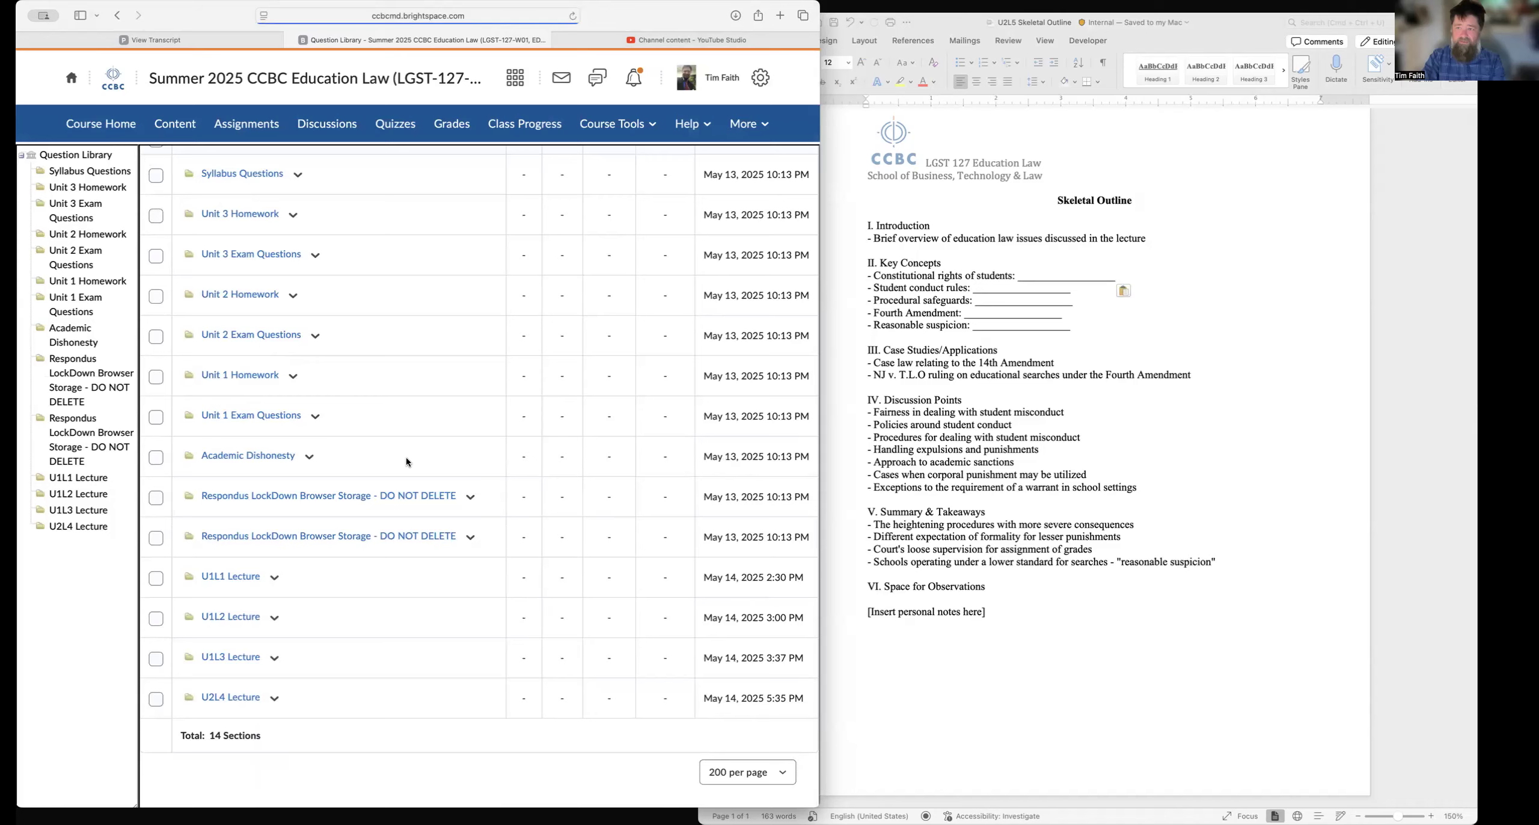
pyautogui.scroll(3, 406, 462)
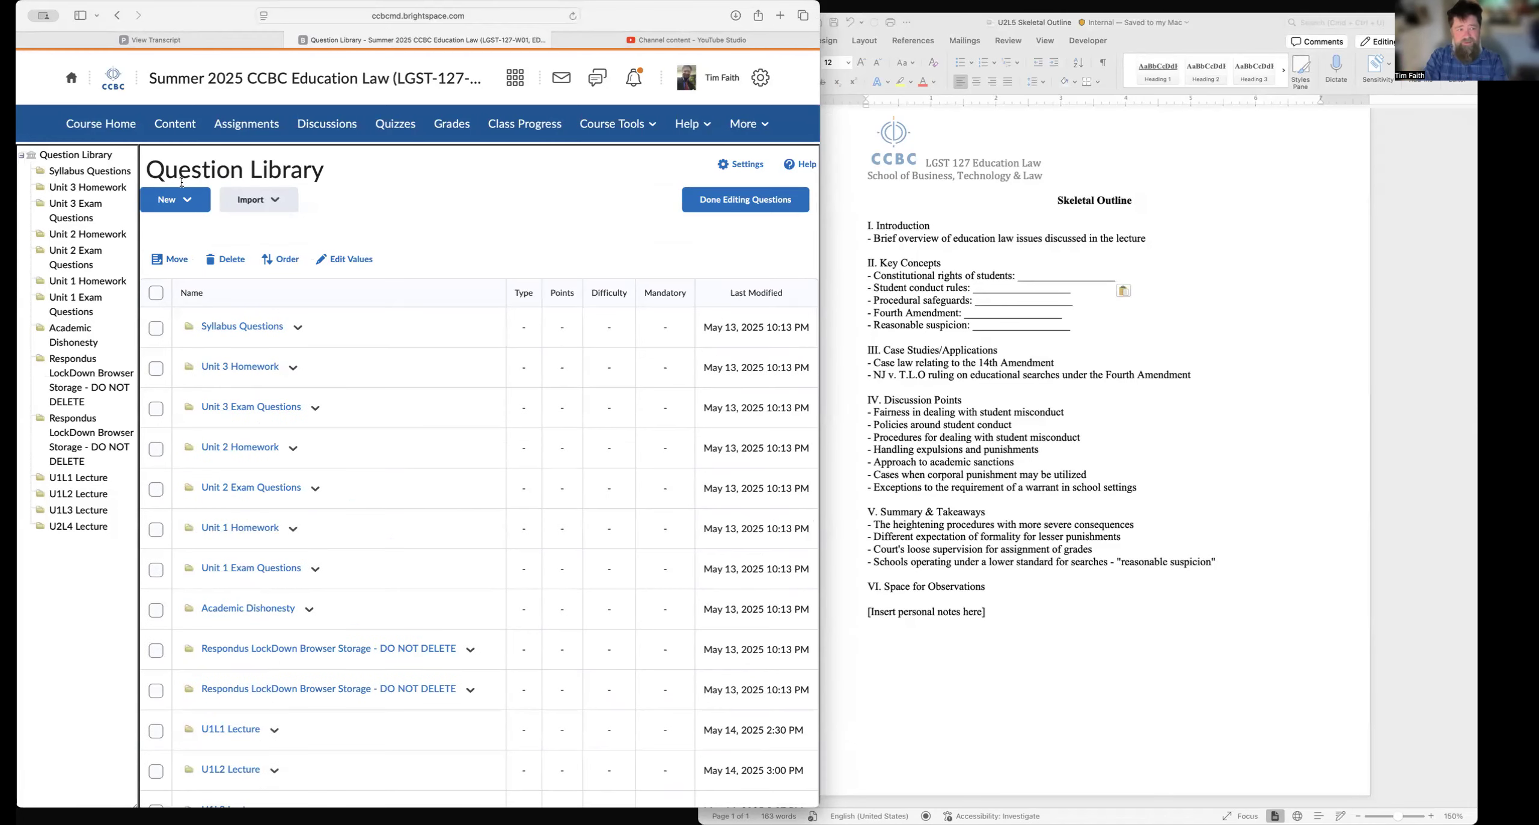
# Step: Create a new Question Library section titled "U2L5 Lecture" and save it
pyautogui.click(177, 200)
pyautogui.click(174, 240)
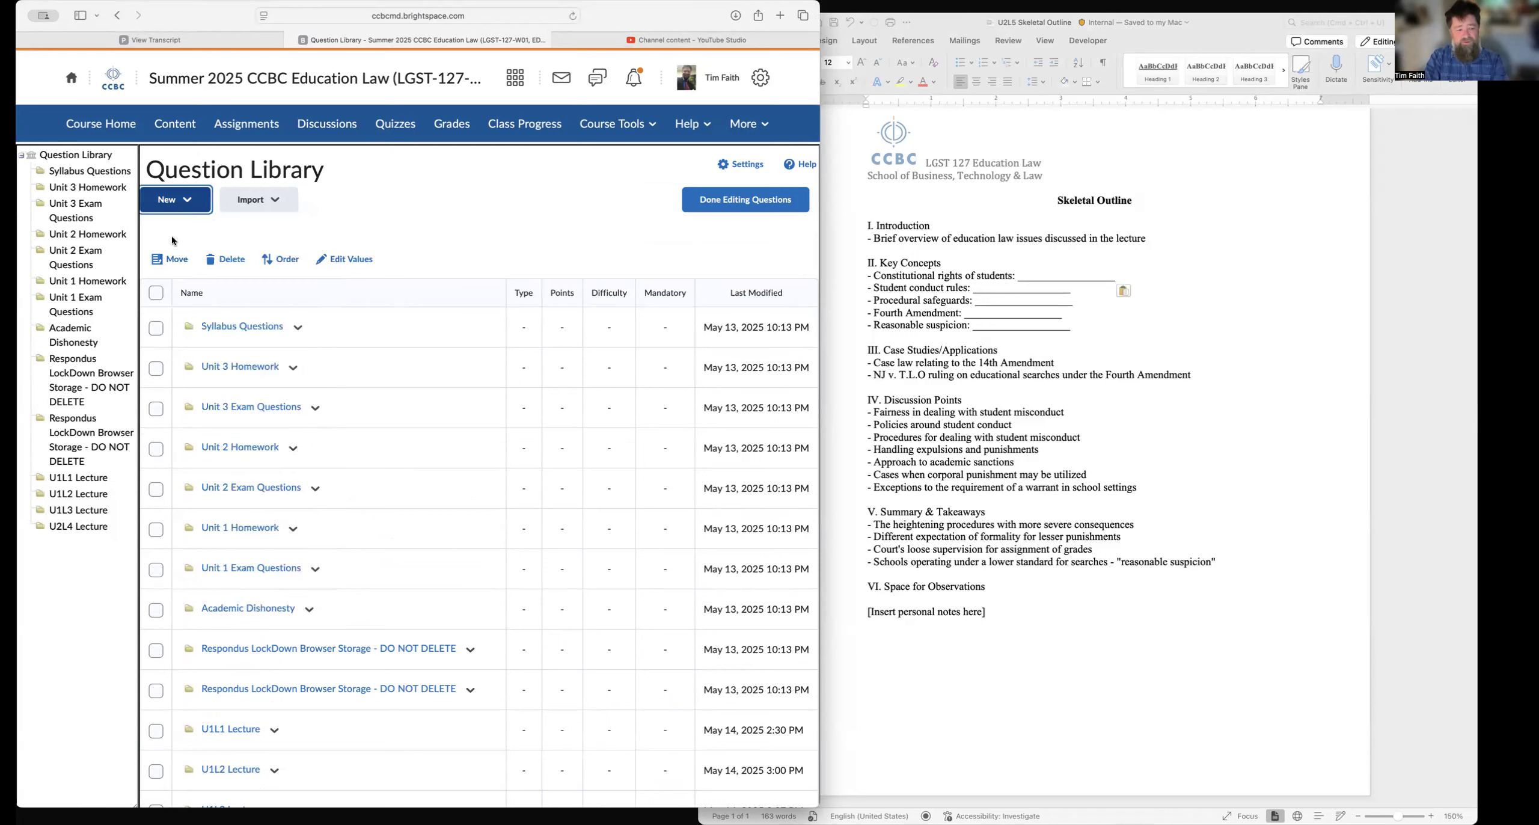
pyautogui.click(180, 143)
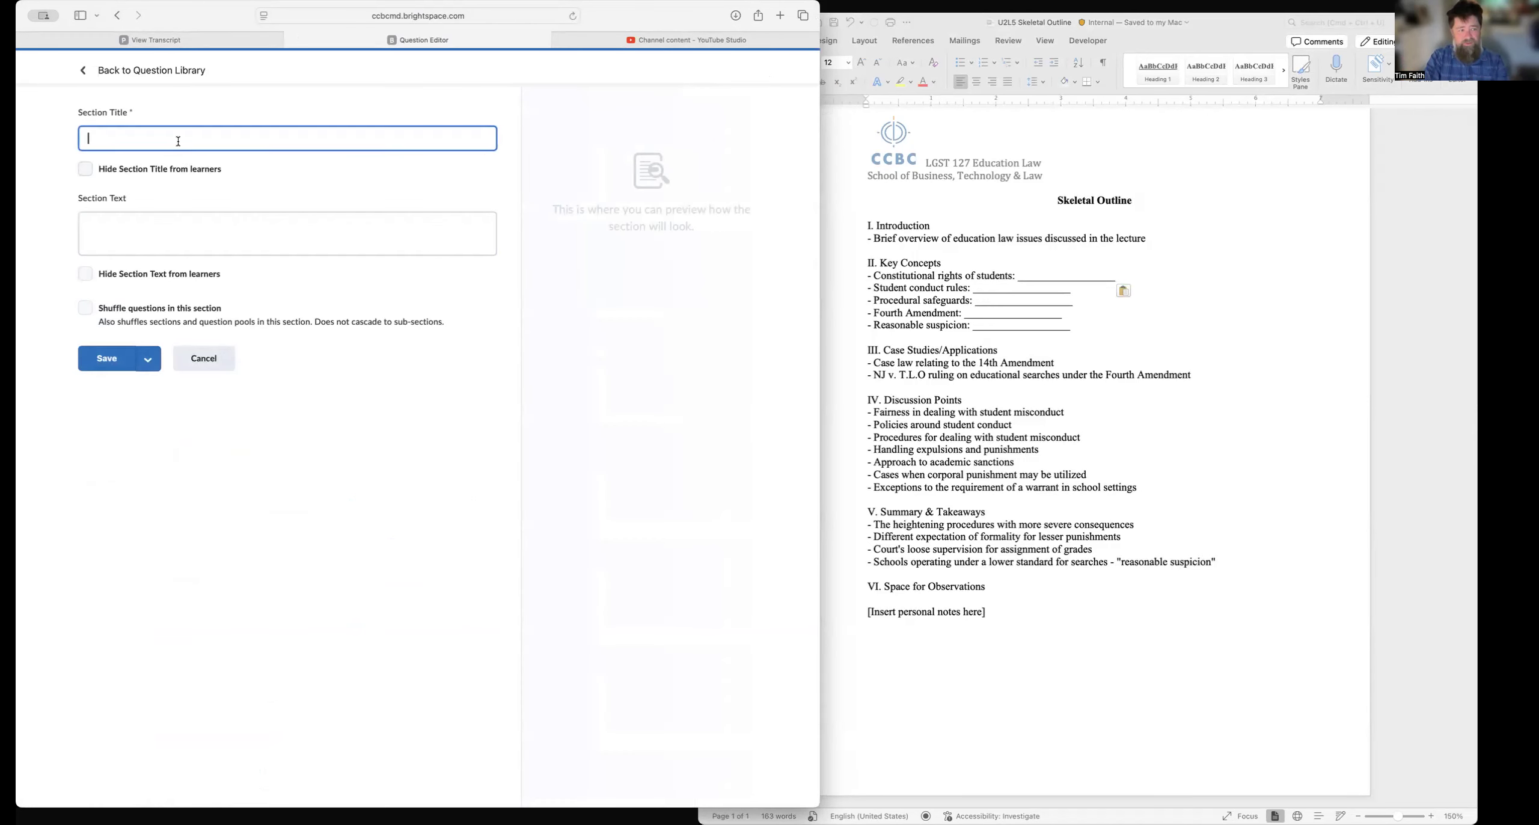
pyautogui.write('U2L5')
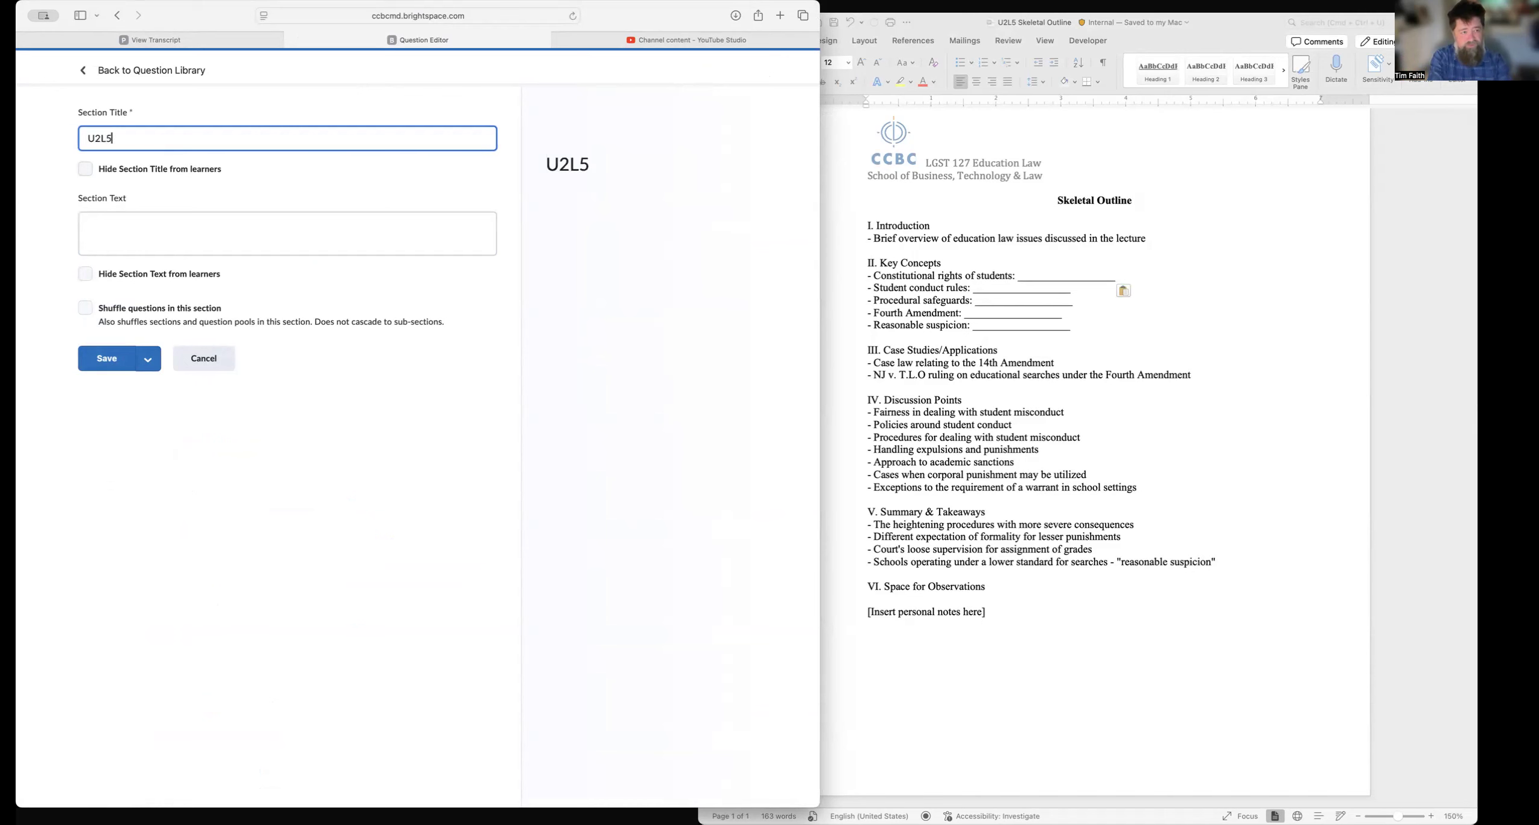
pyautogui.write(' Lecture')
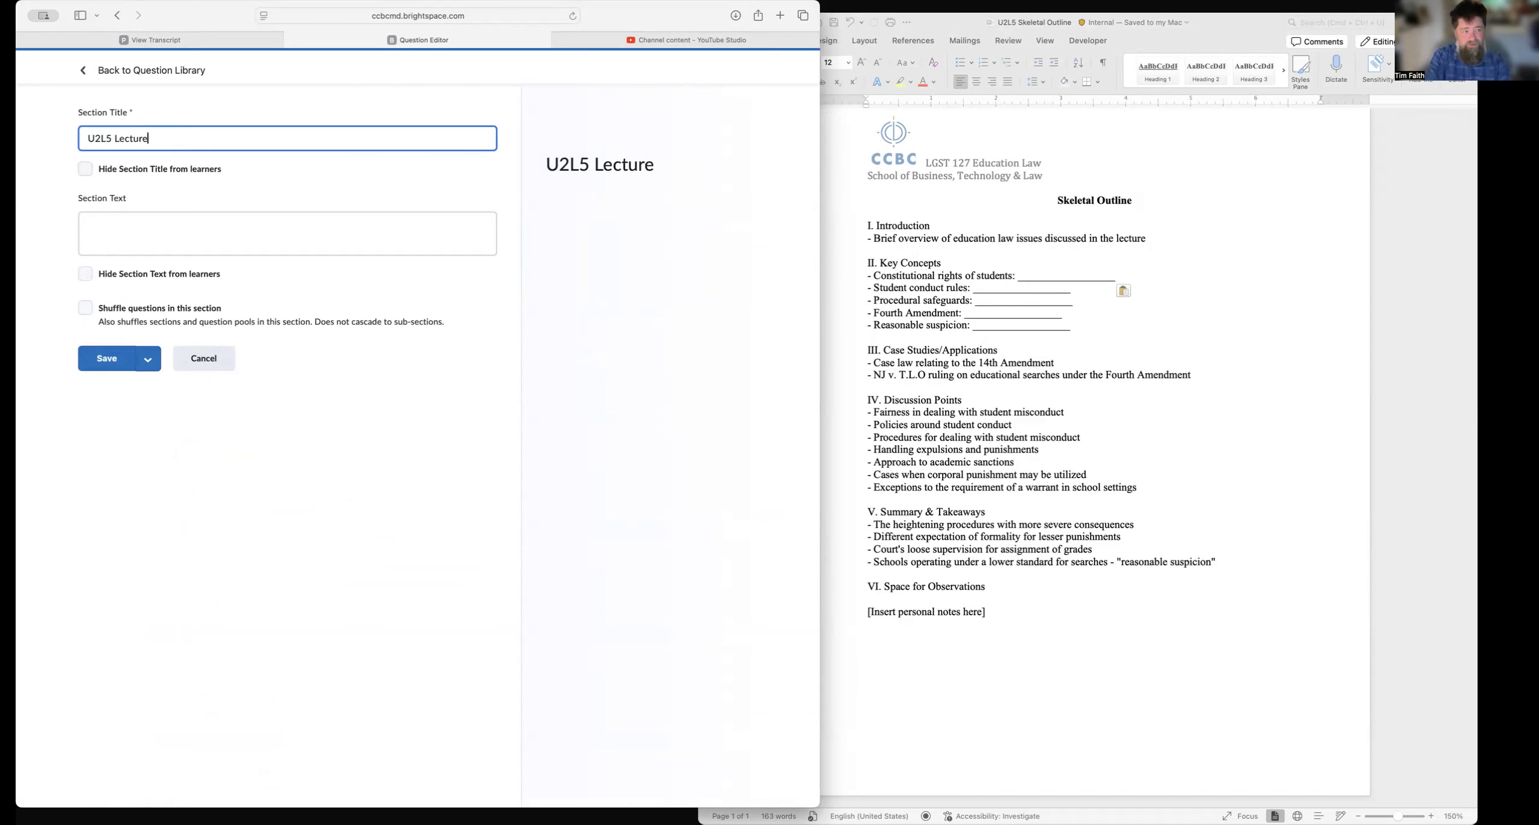
pyautogui.click(106, 357)
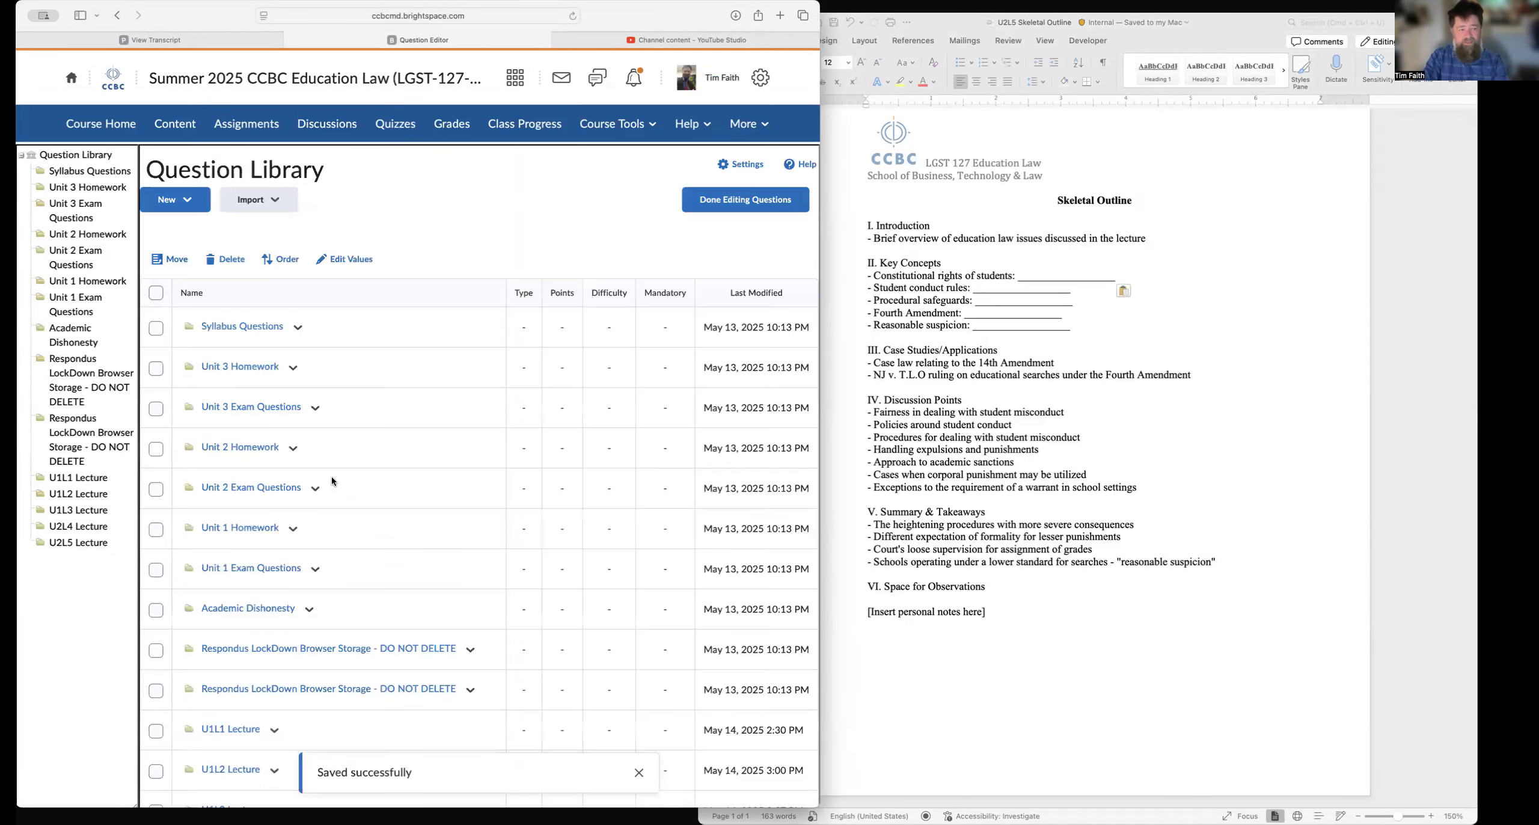
# Step: Import all questions from questions_11.csv into the U2L5 Lecture section and look over the imported list
pyautogui.scroll(-3, 218, 702)
pyautogui.click(219, 698)
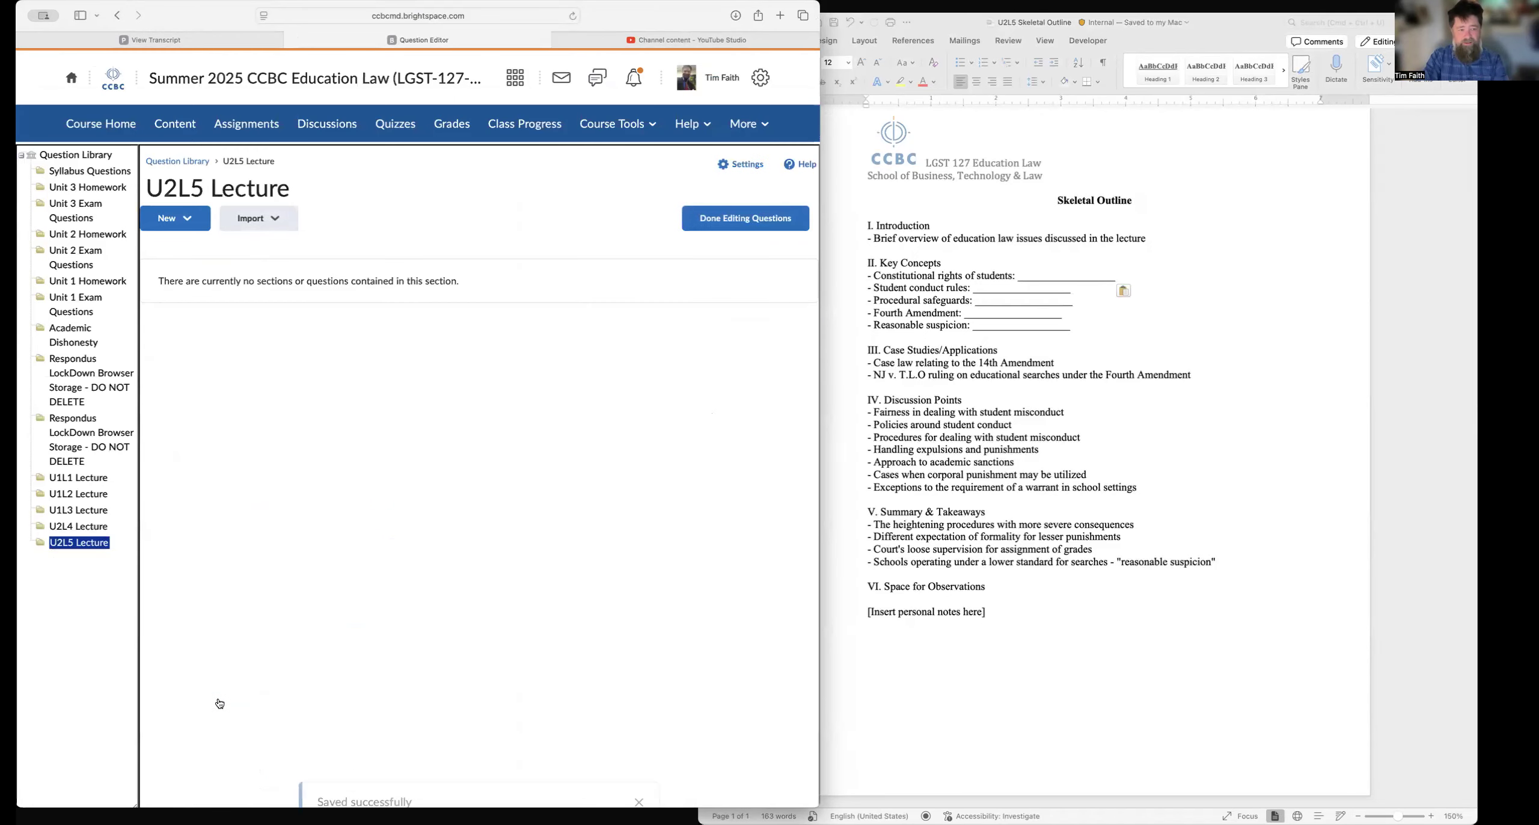
pyautogui.click(259, 219)
pyautogui.click(260, 259)
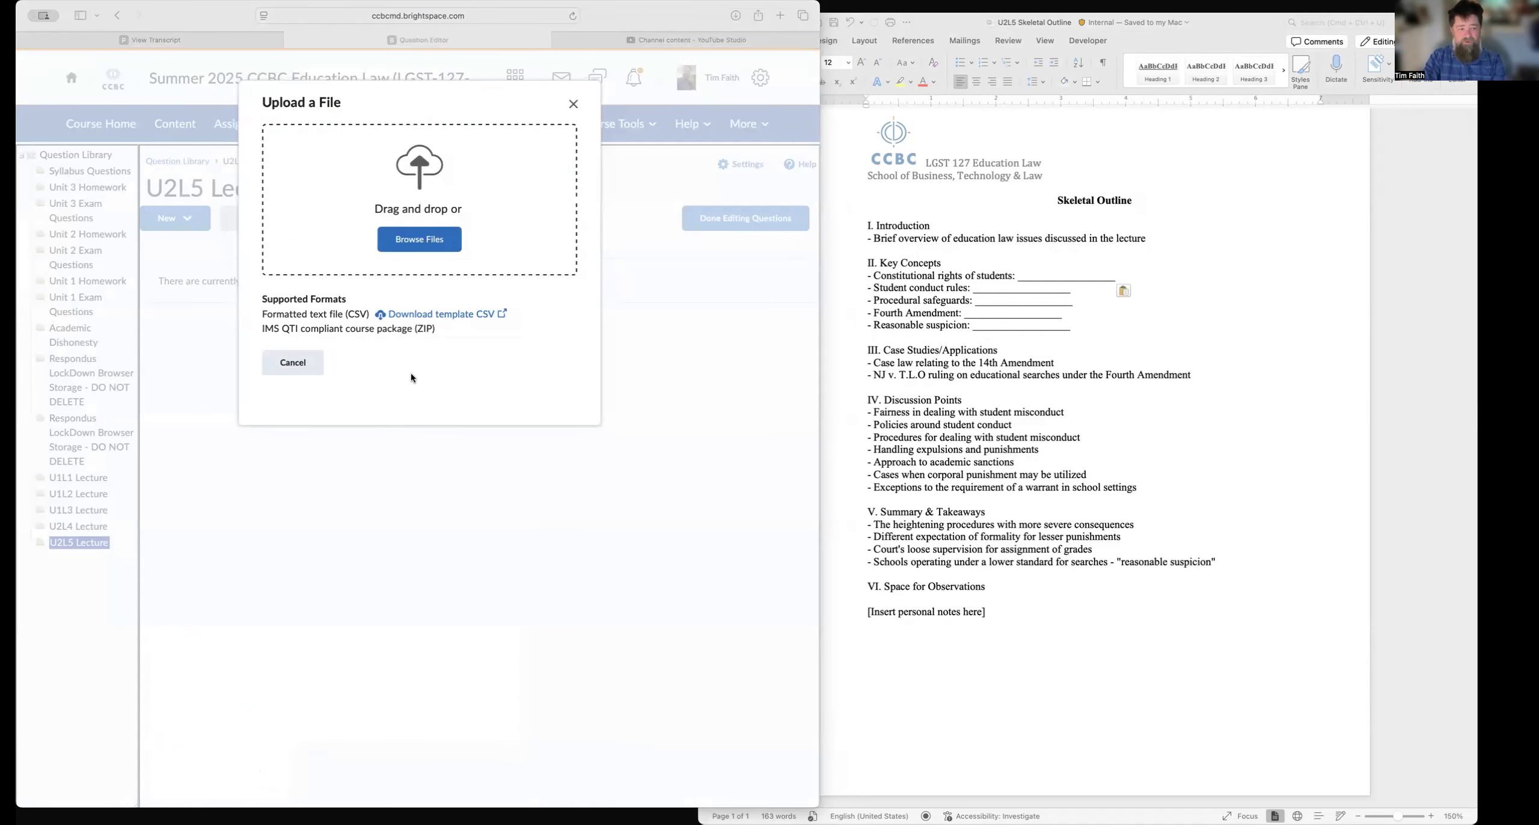
pyautogui.moveTo(412, 373); pyautogui.dragTo(464, 200)
pyautogui.click(532, 263)
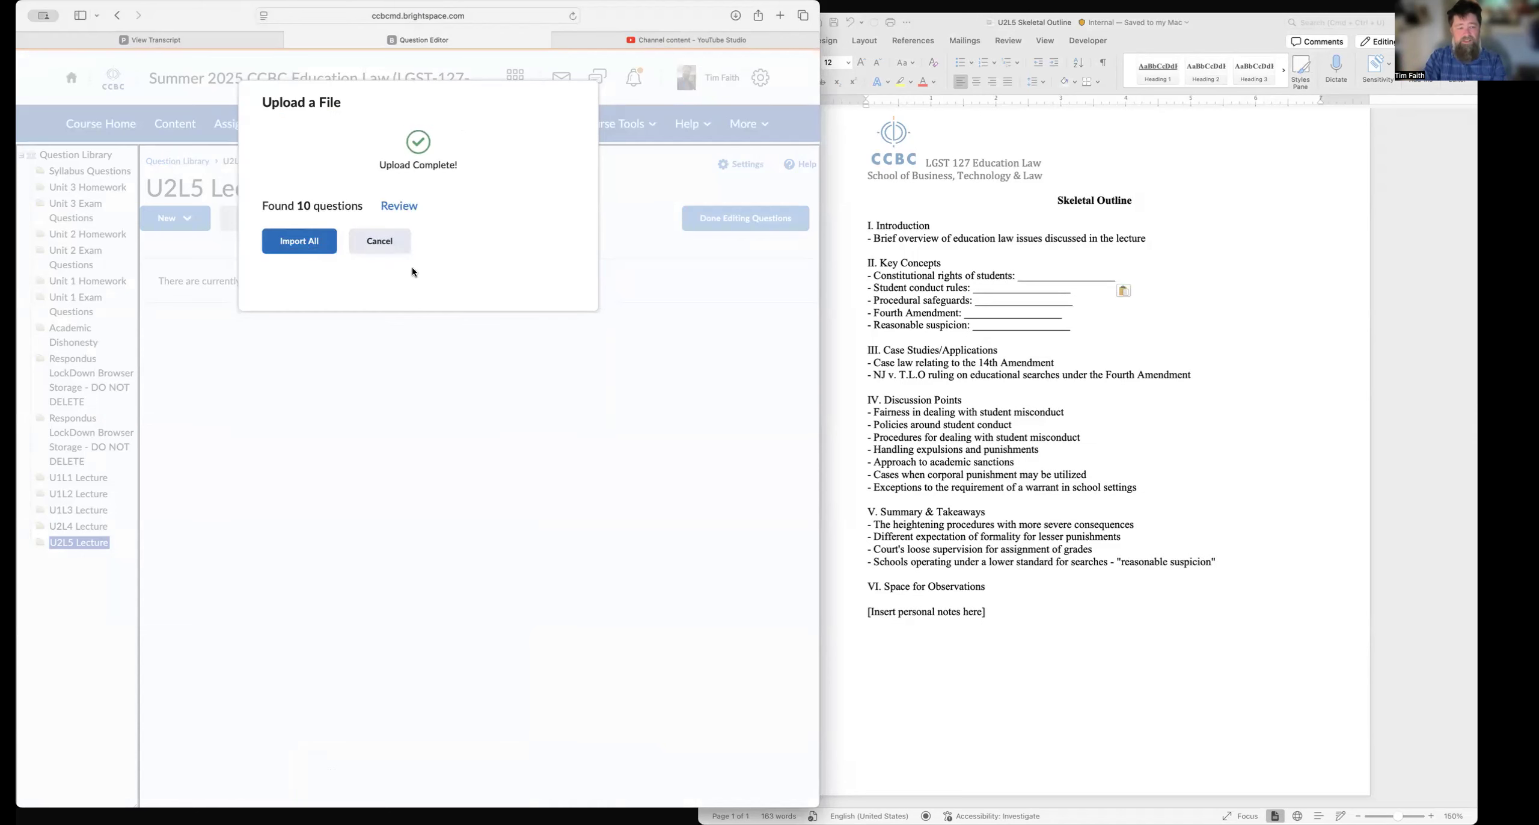
pyautogui.click(319, 253)
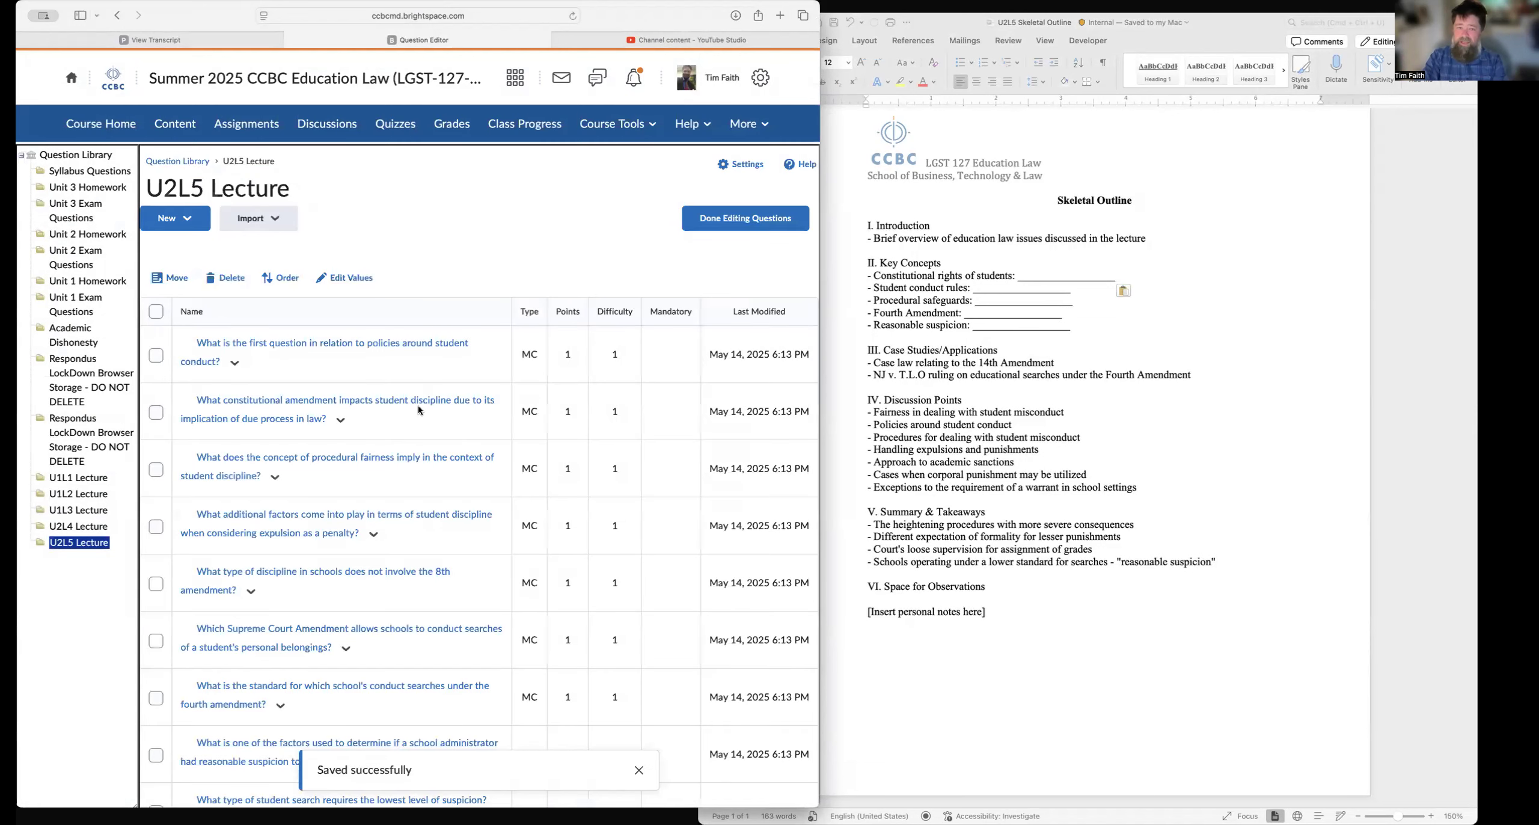
pyautogui.scroll(-3, 419, 411)
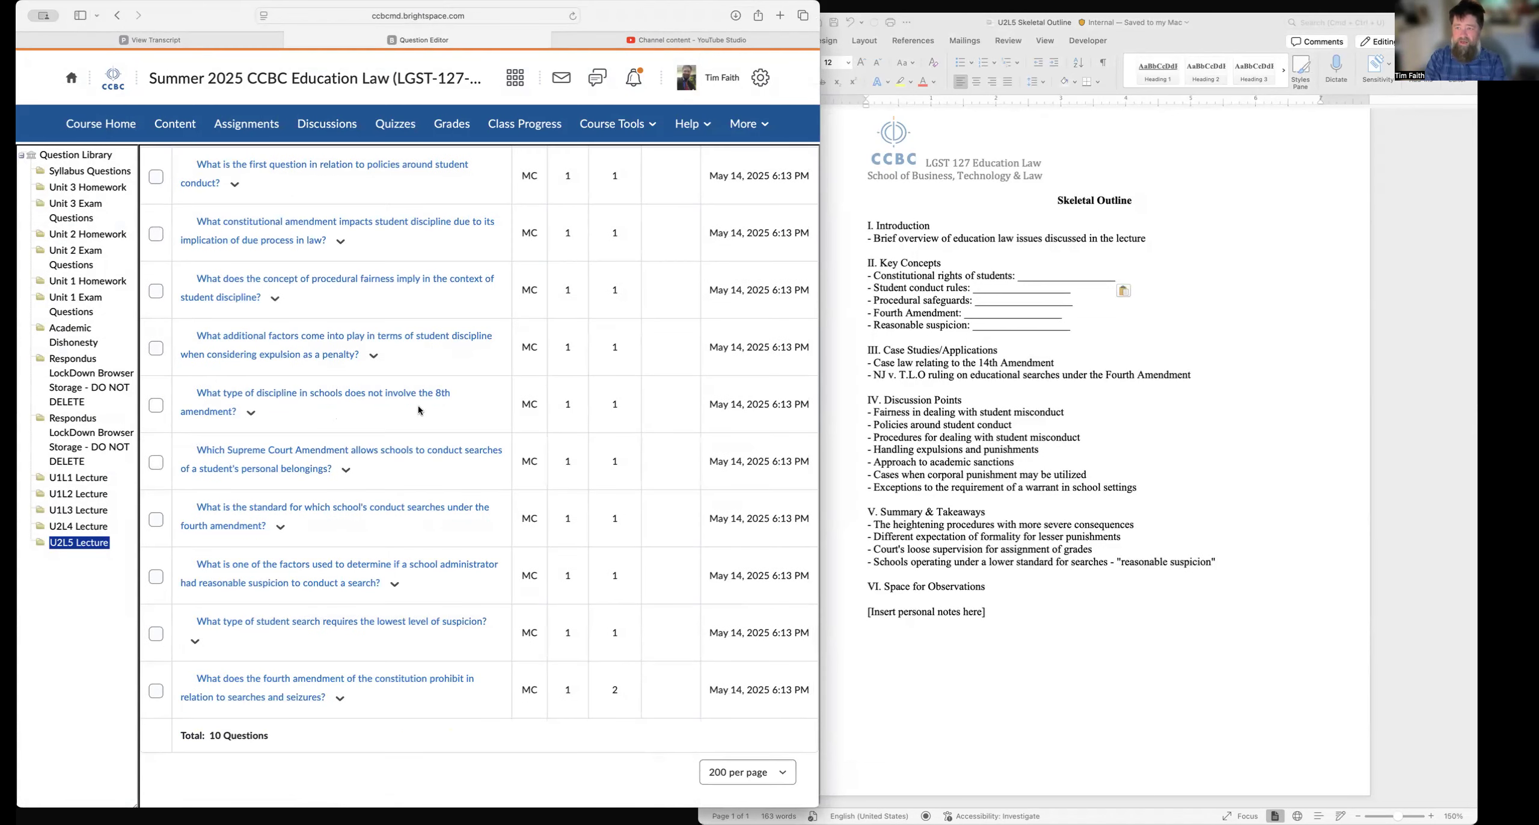
pyautogui.scroll(3, 419, 410)
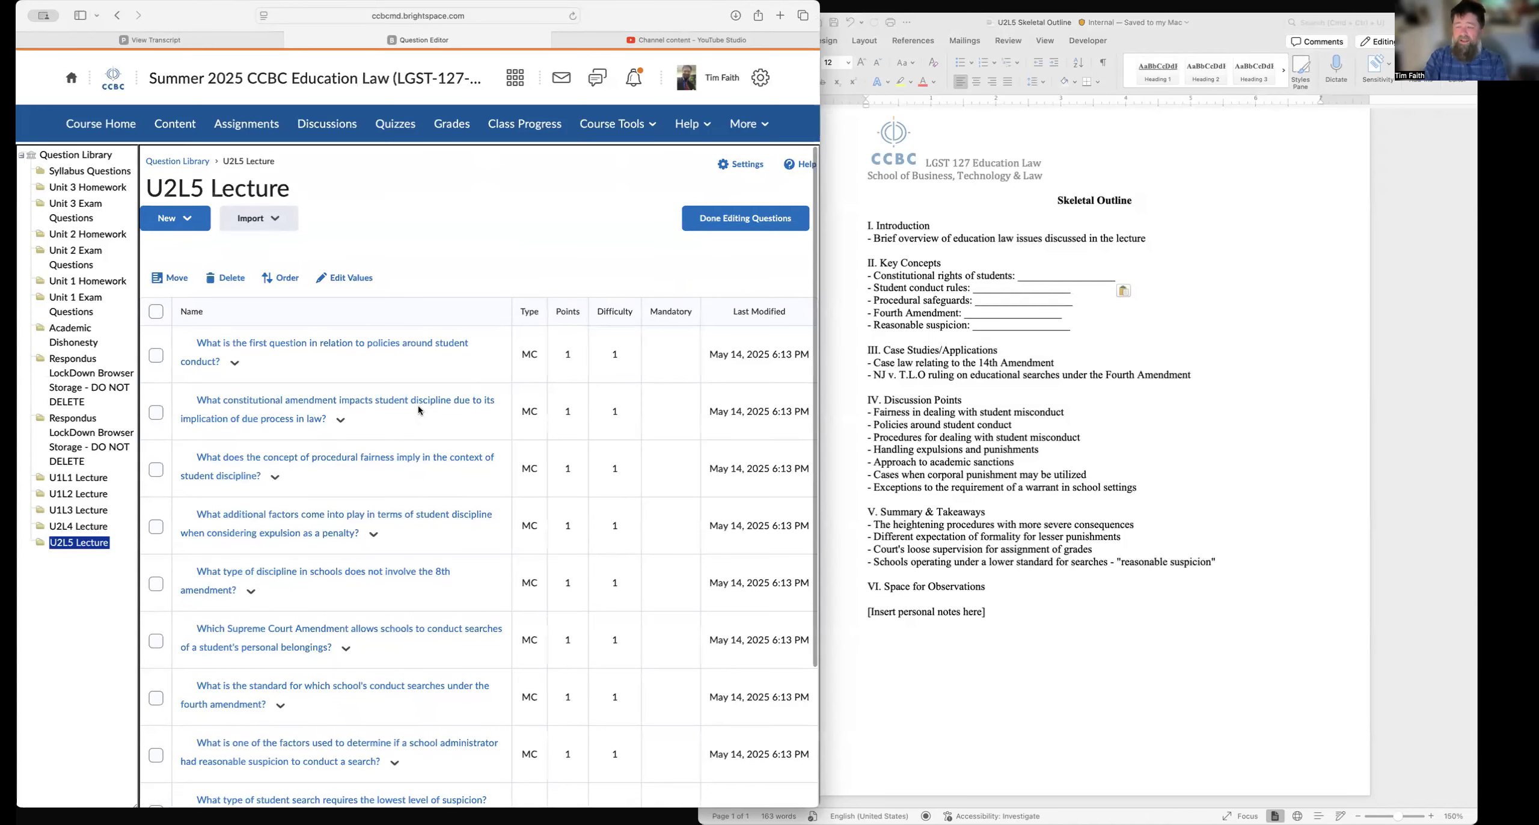
# Step: Copy the Module 5: Chapter 8 objective on students' constitutional rights in criminal investigations into the transcript question generator's learning objective
pyautogui.click(183, 39)
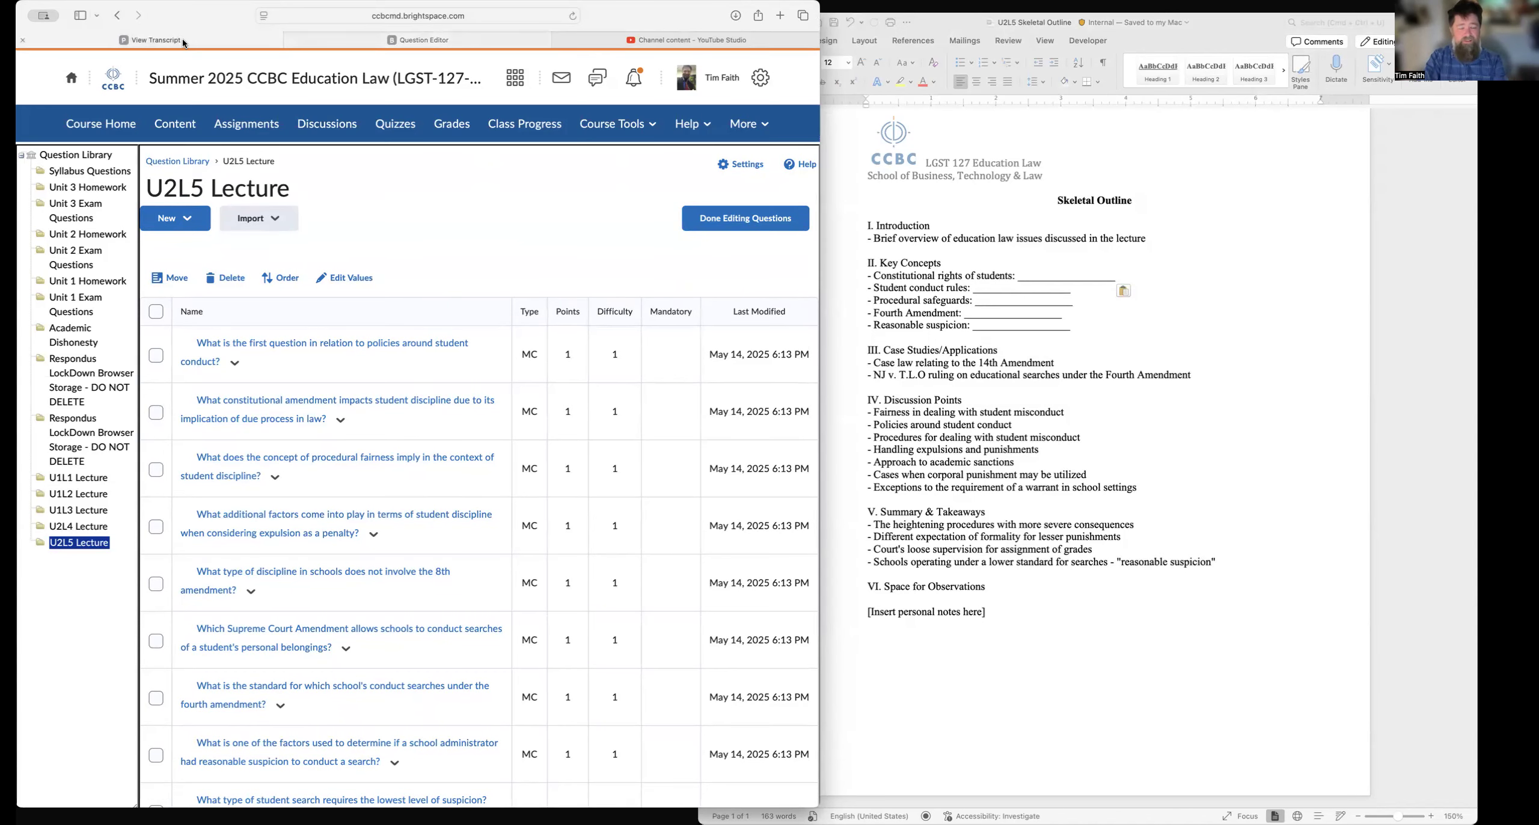
pyautogui.click(471, 37)
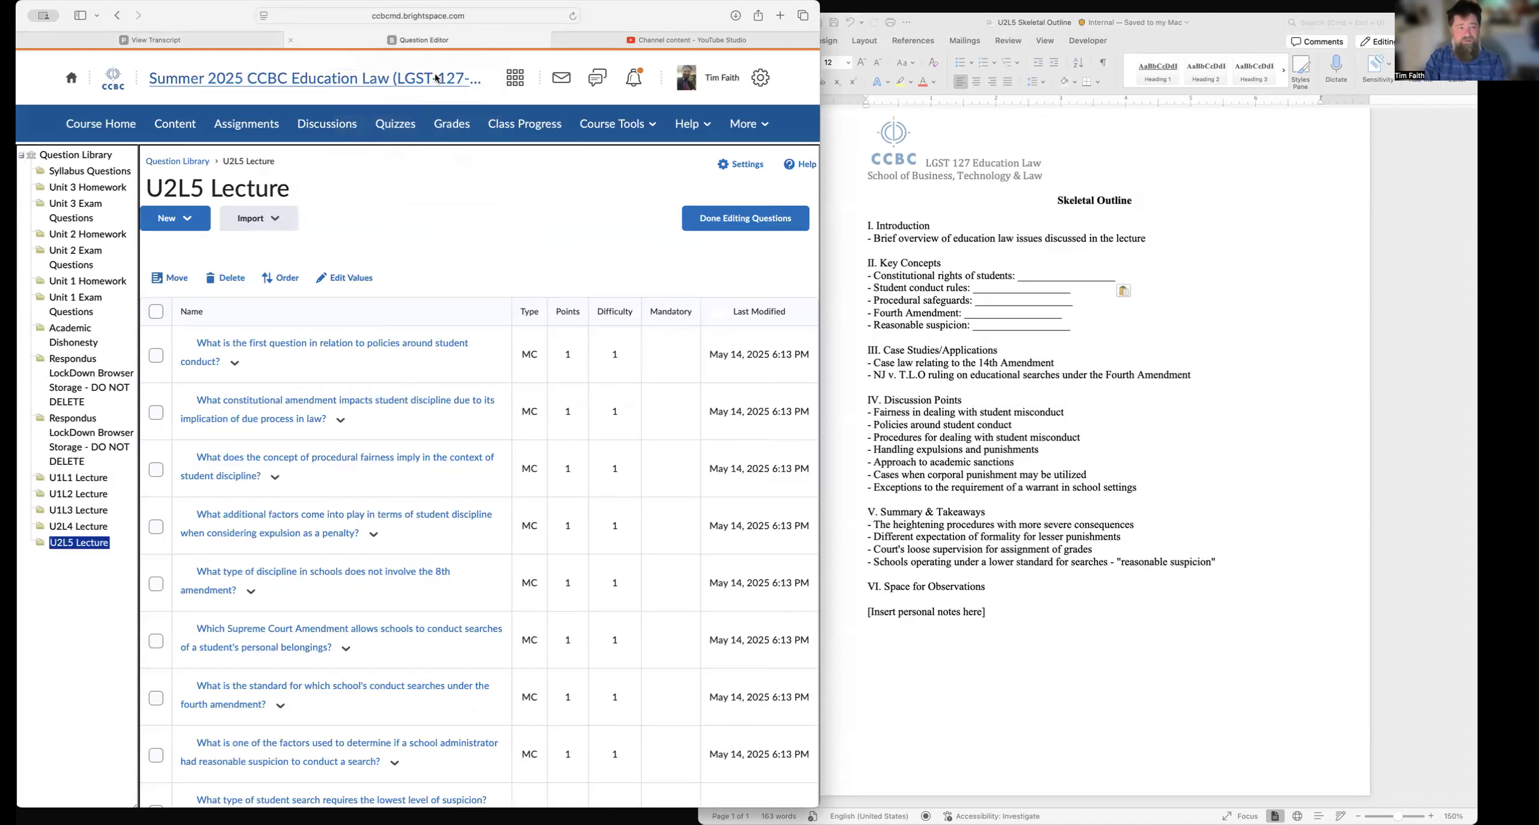
pyautogui.click(179, 126)
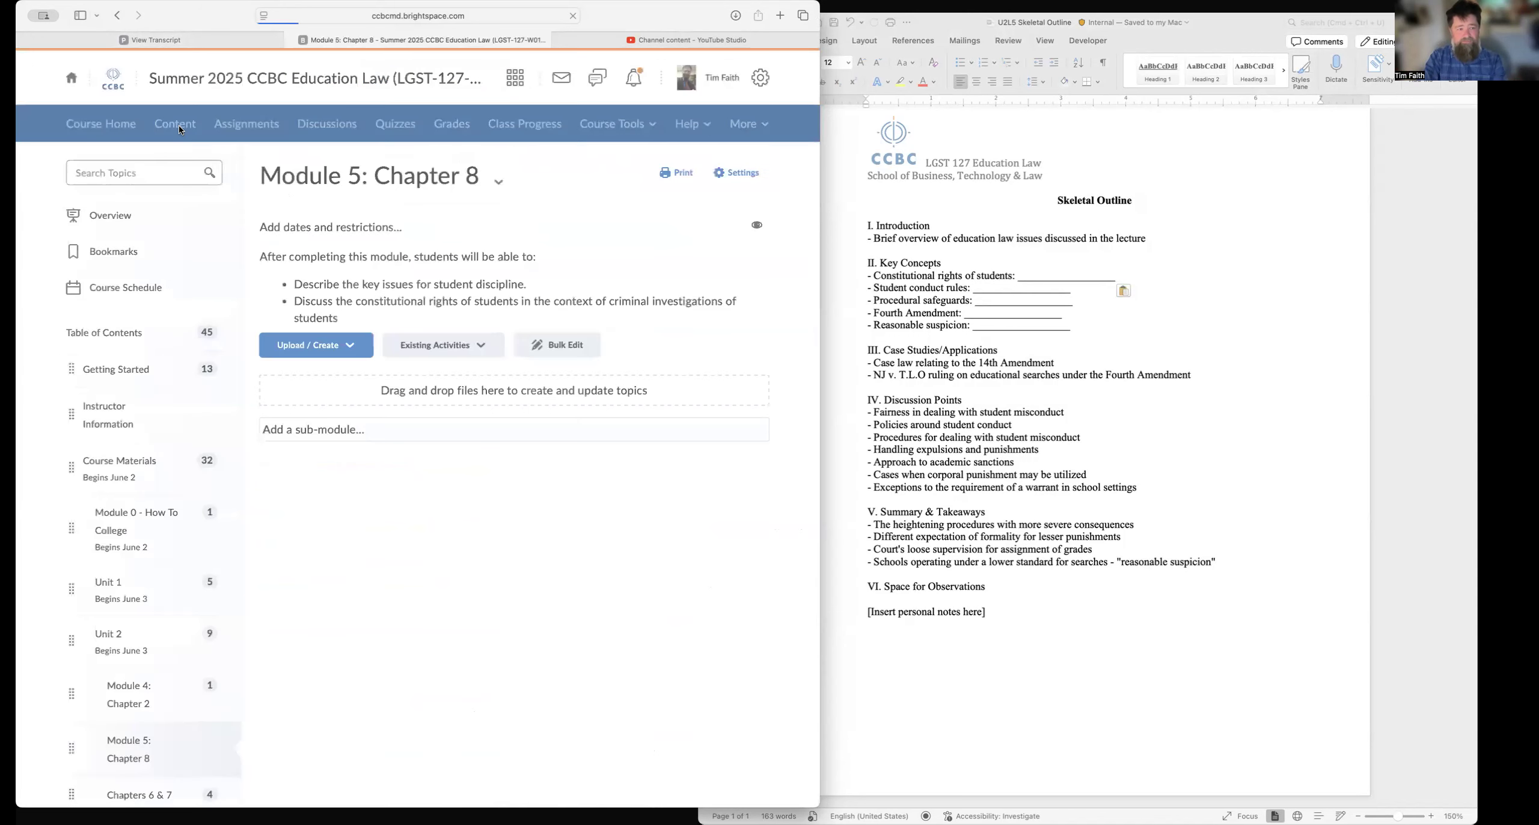
pyautogui.click(354, 315)
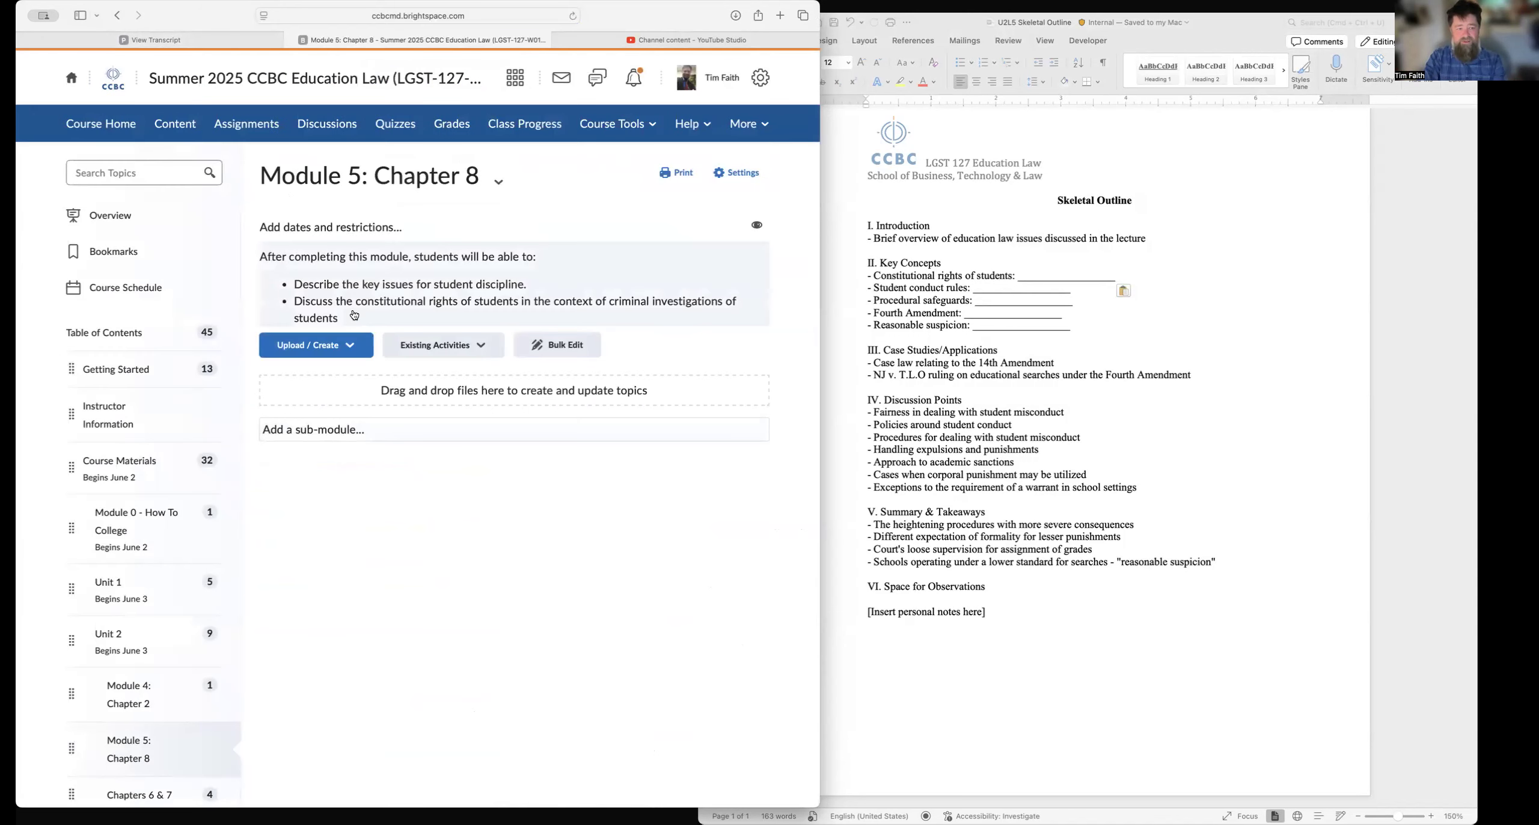
pyautogui.moveTo(349, 366); pyautogui.dragTo(304, 349)
pyautogui.press('super+c')
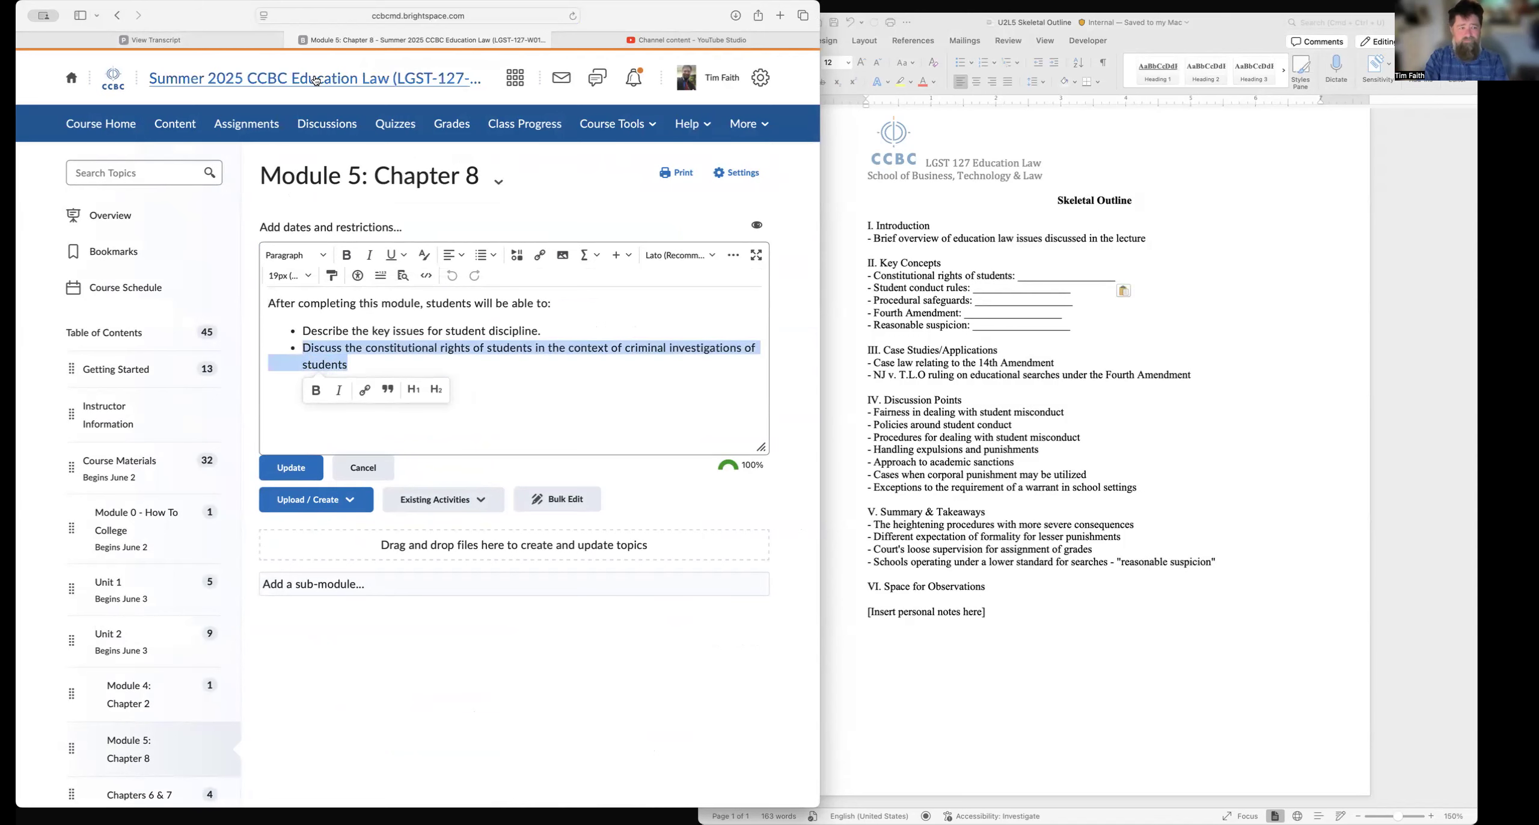
pyautogui.click(190, 36)
pyautogui.click(325, 435)
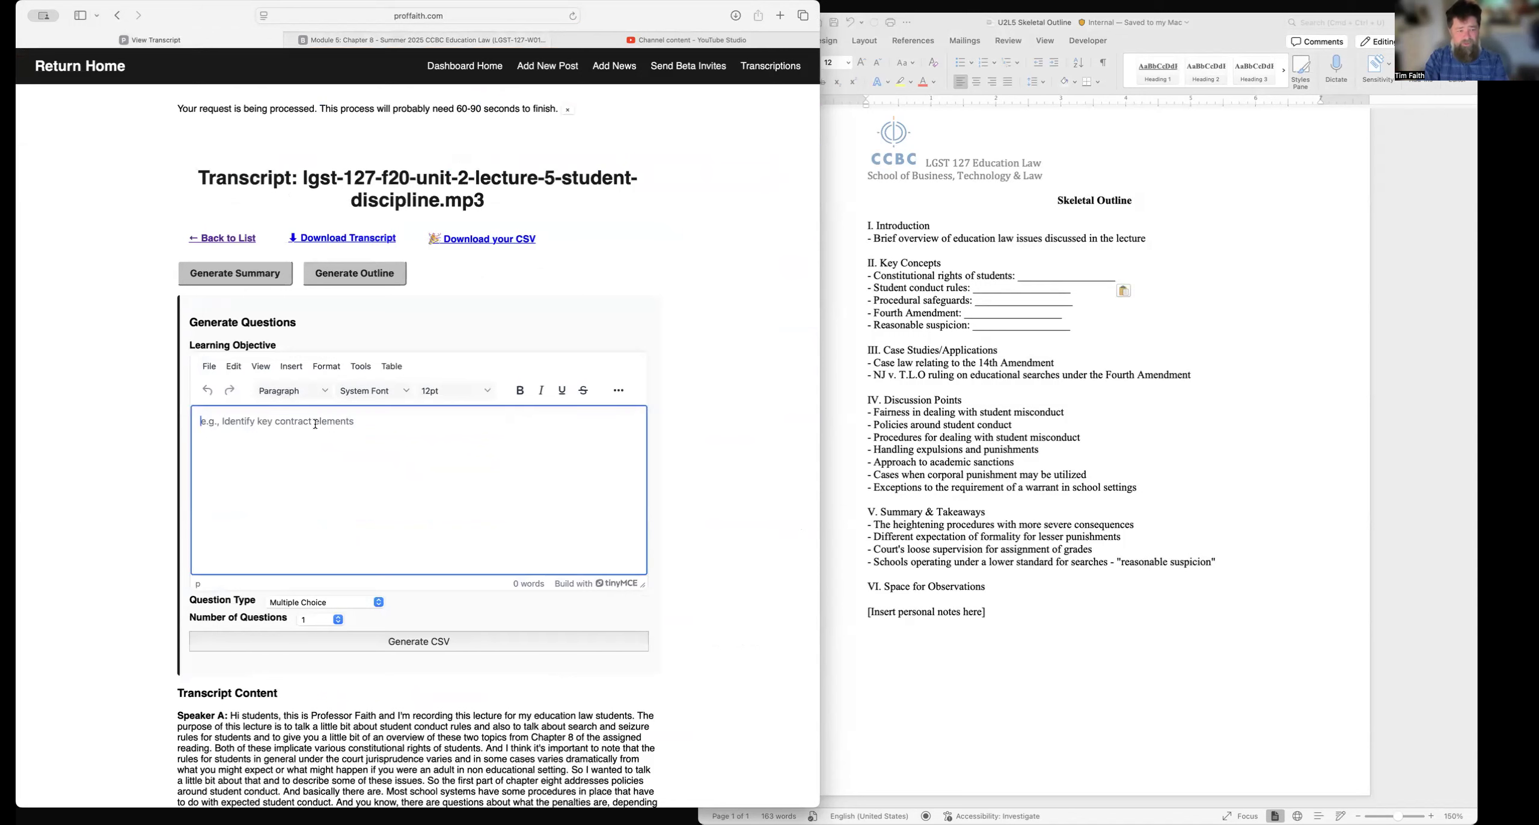
pyautogui.press('super+v')
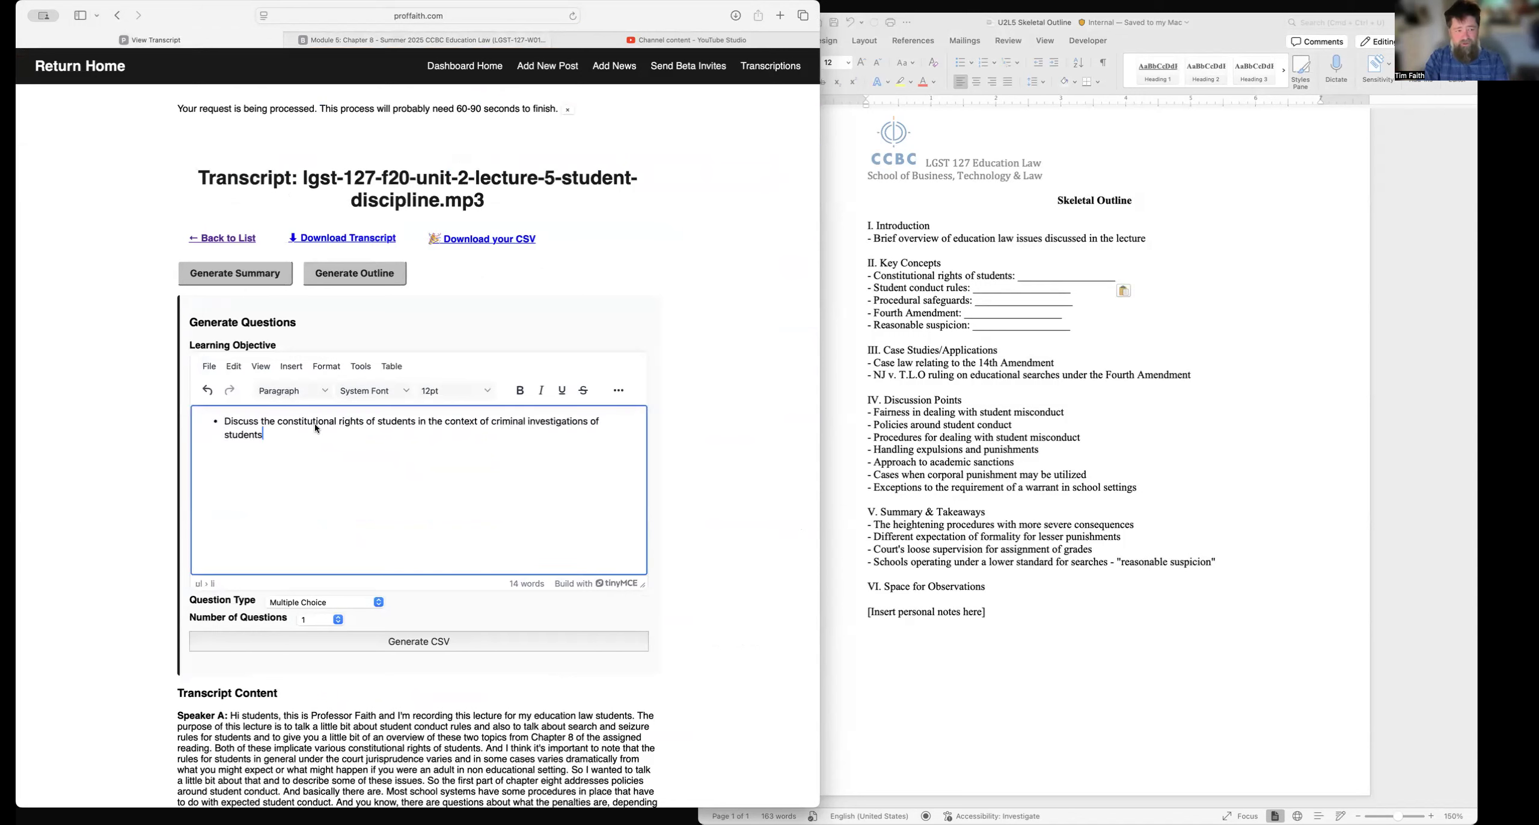
# Step: Generate 10 true/false questions for the constitutional rights objective as a CSV and download the file
pyautogui.click(344, 600)
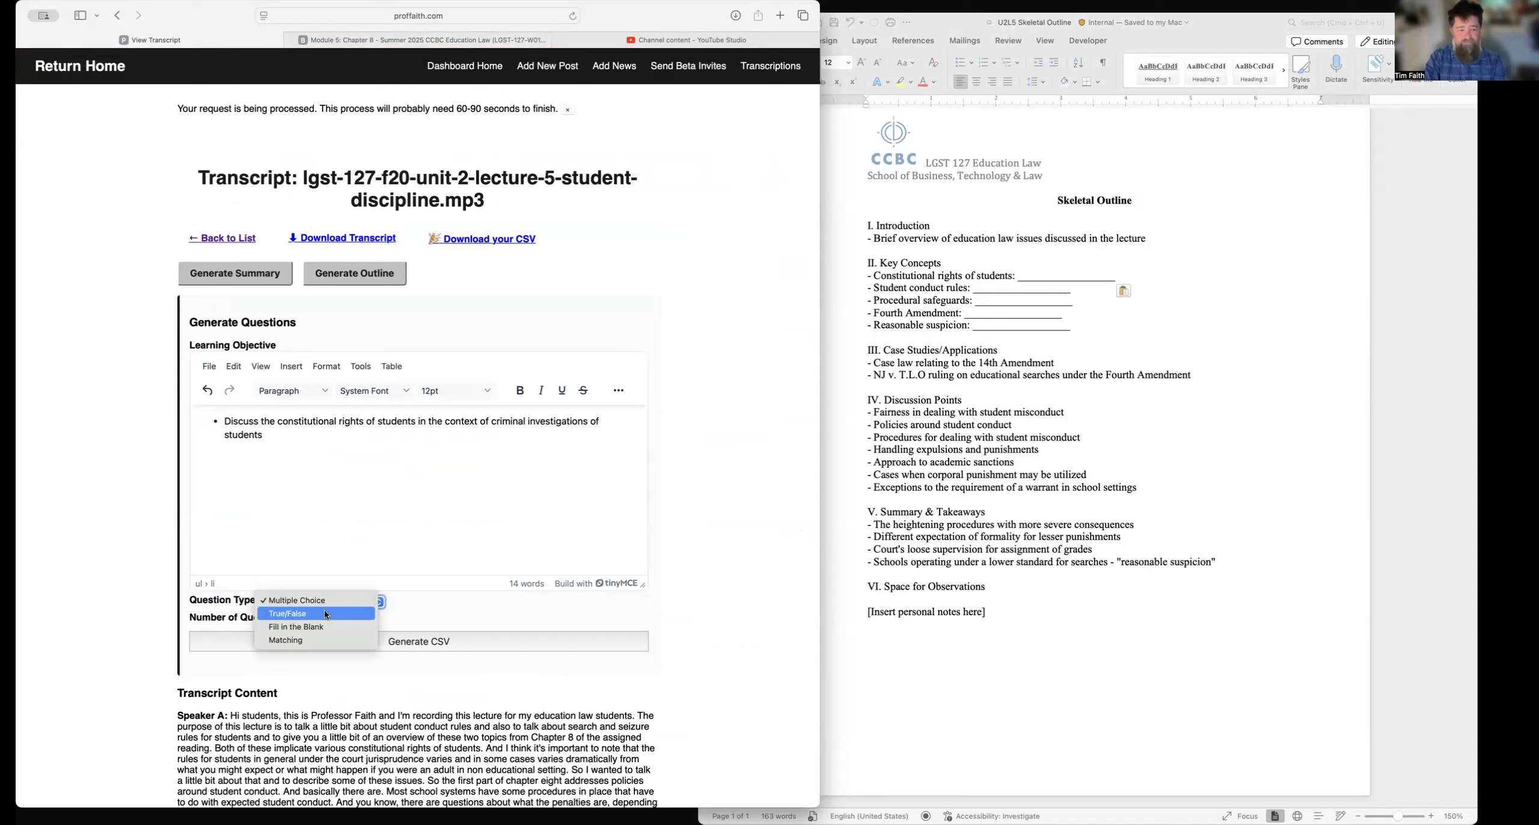
pyautogui.click(325, 611)
pyautogui.click(317, 618)
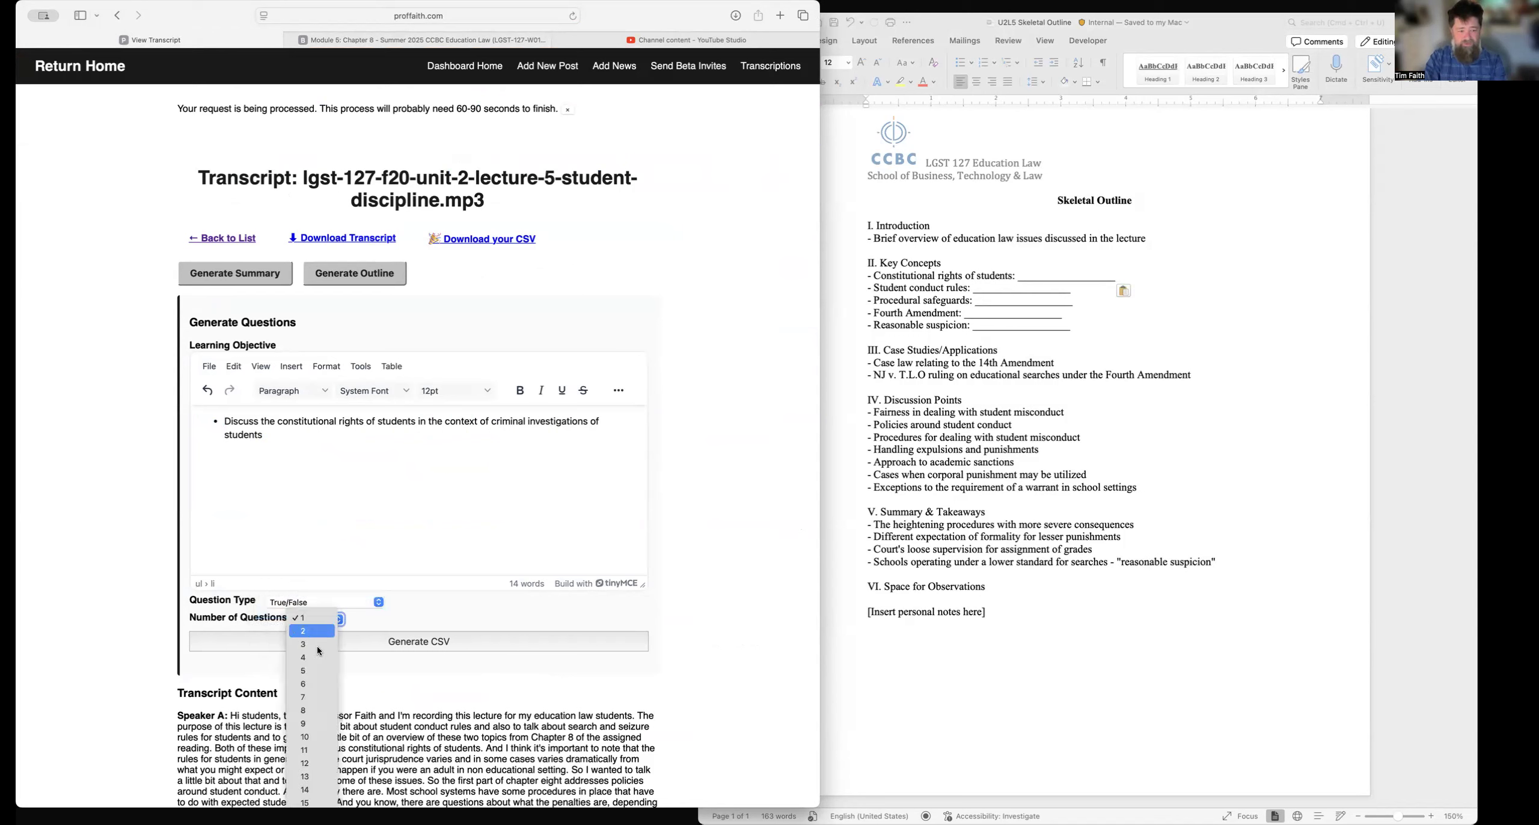
pyautogui.click(306, 737)
pyautogui.click(425, 643)
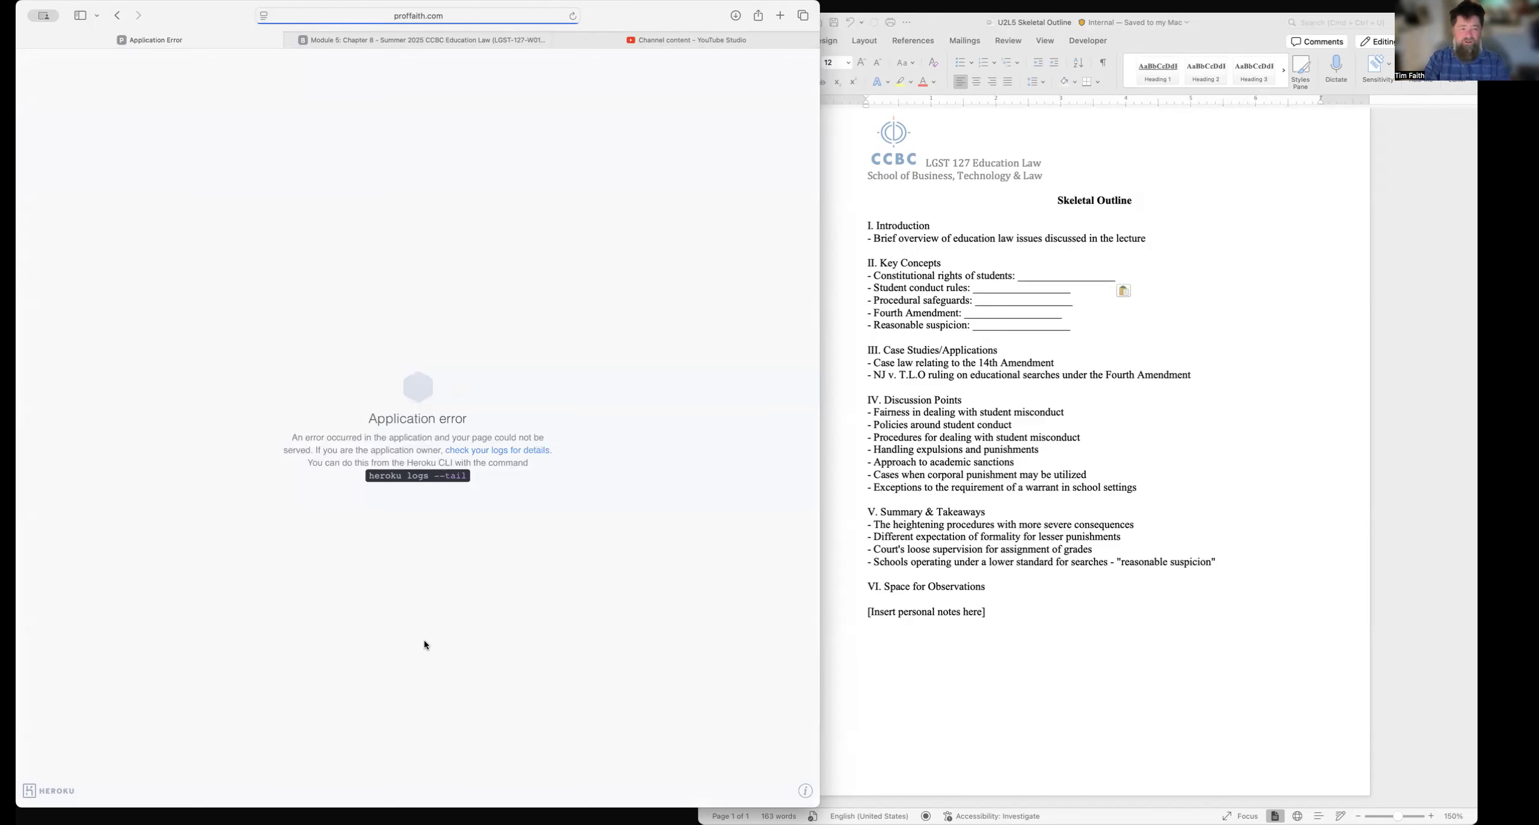
pyautogui.click(123, 18)
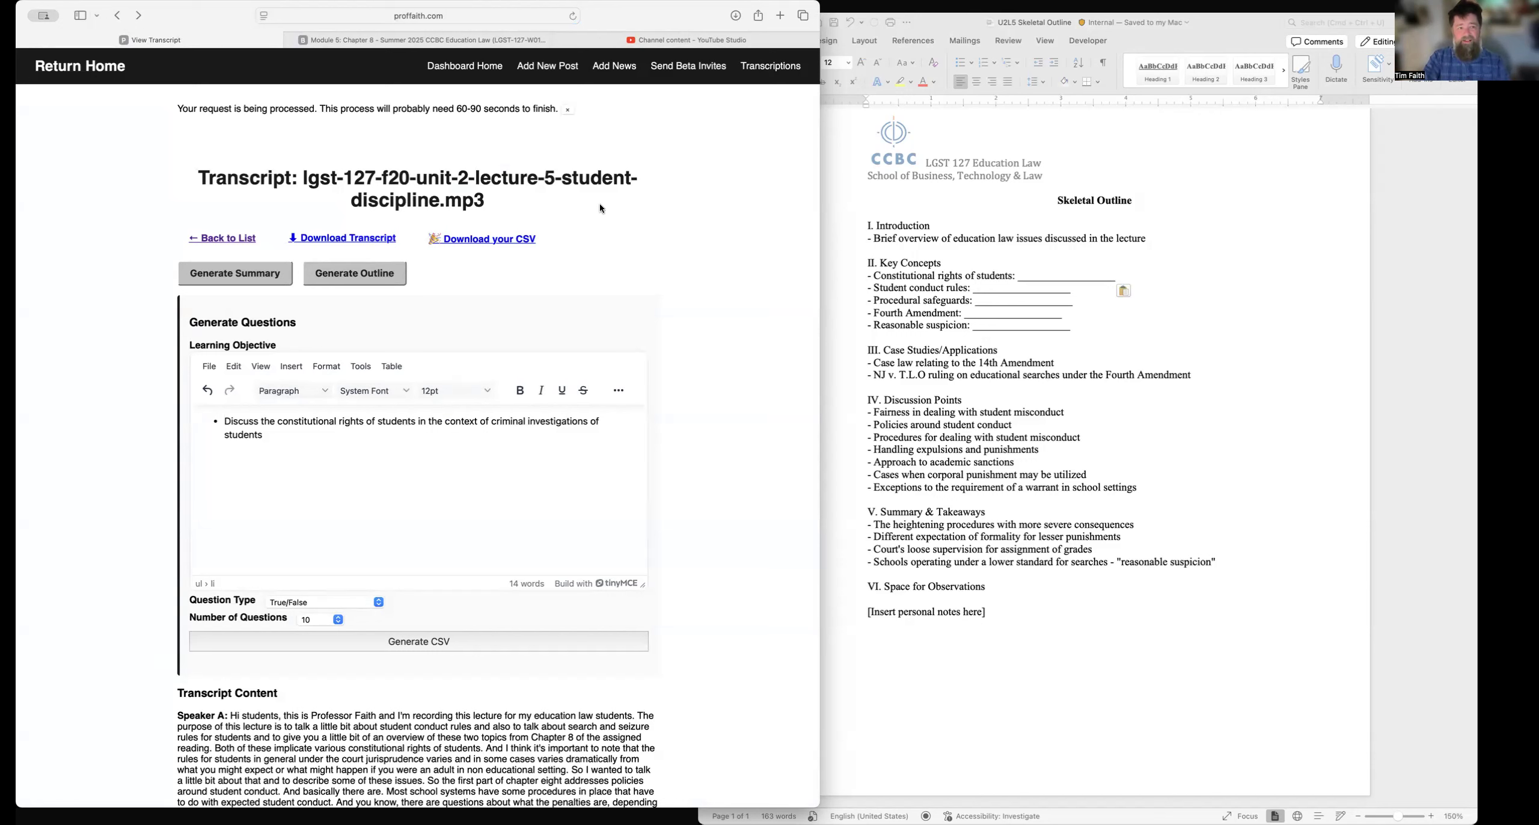
pyautogui.click(509, 246)
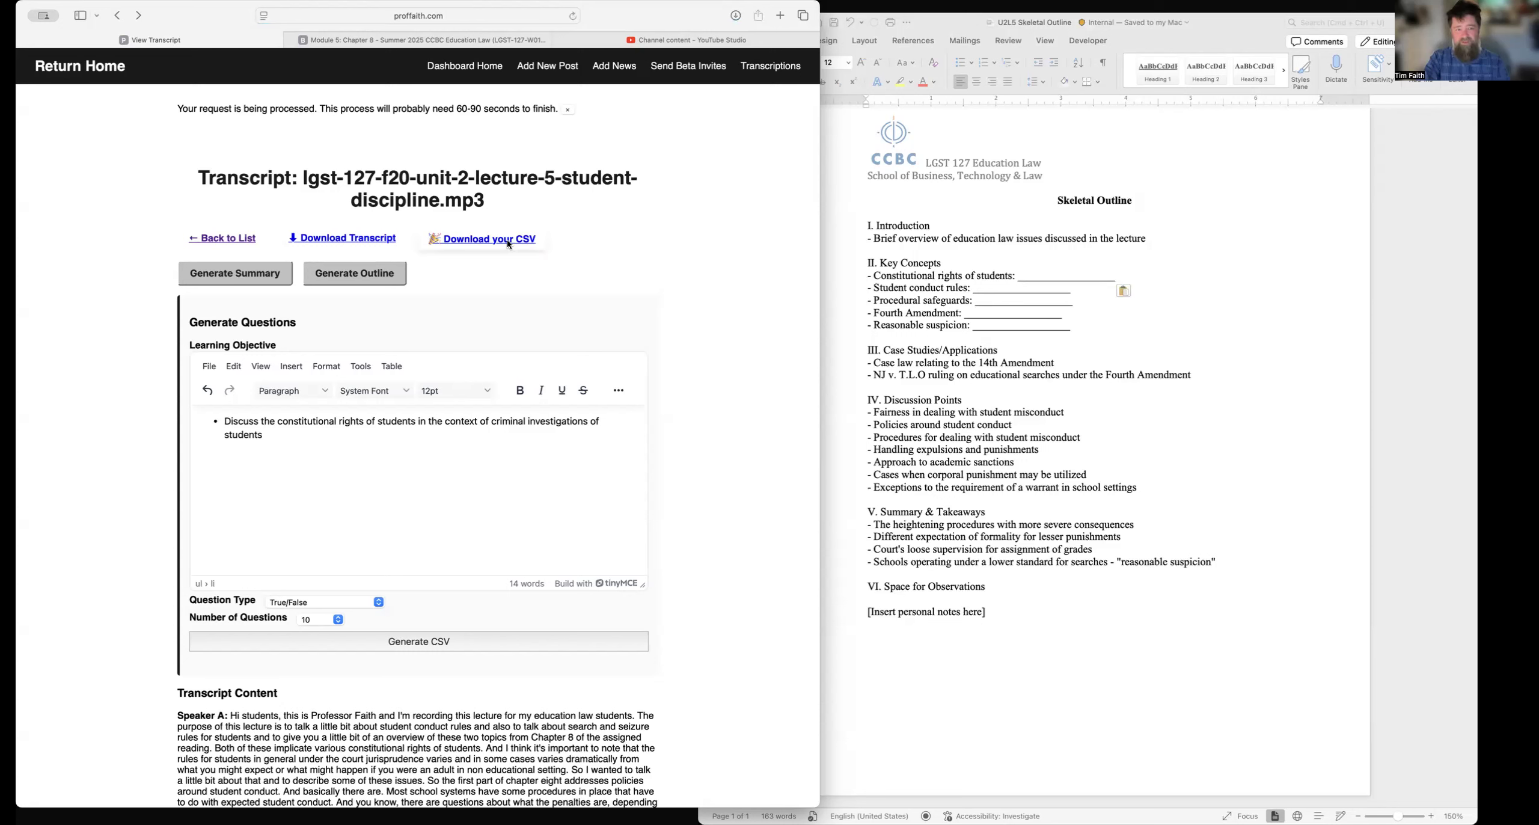
# Step: Examine the generated true/false questions, answers and hints in questions_11-2.csv, and return to the browser
pyautogui.click(848, 354)
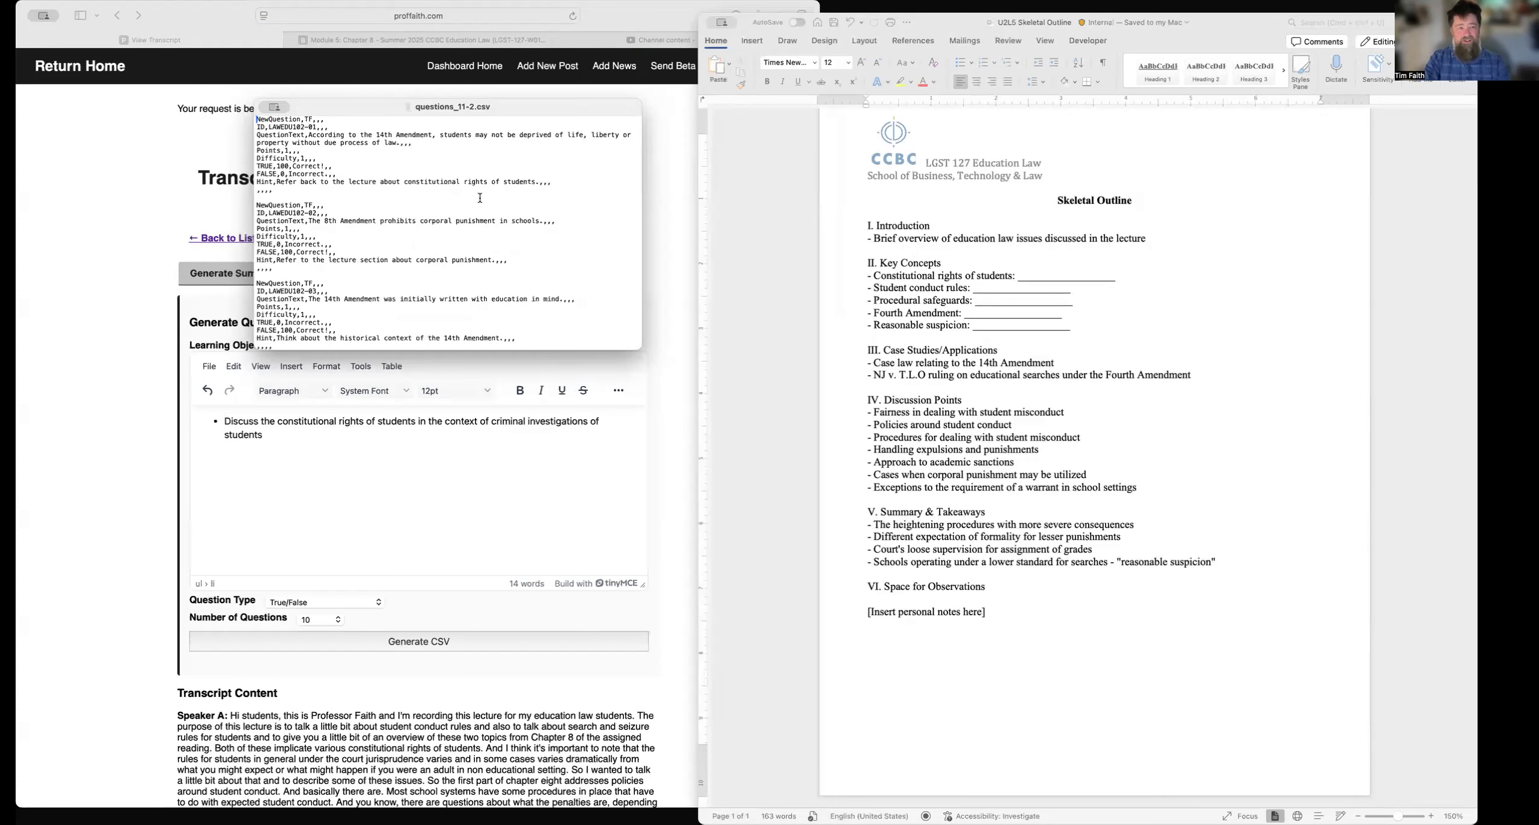
pyautogui.scroll(-10, 480, 198)
pyautogui.scroll(10, 480, 198)
pyautogui.click(155, 194)
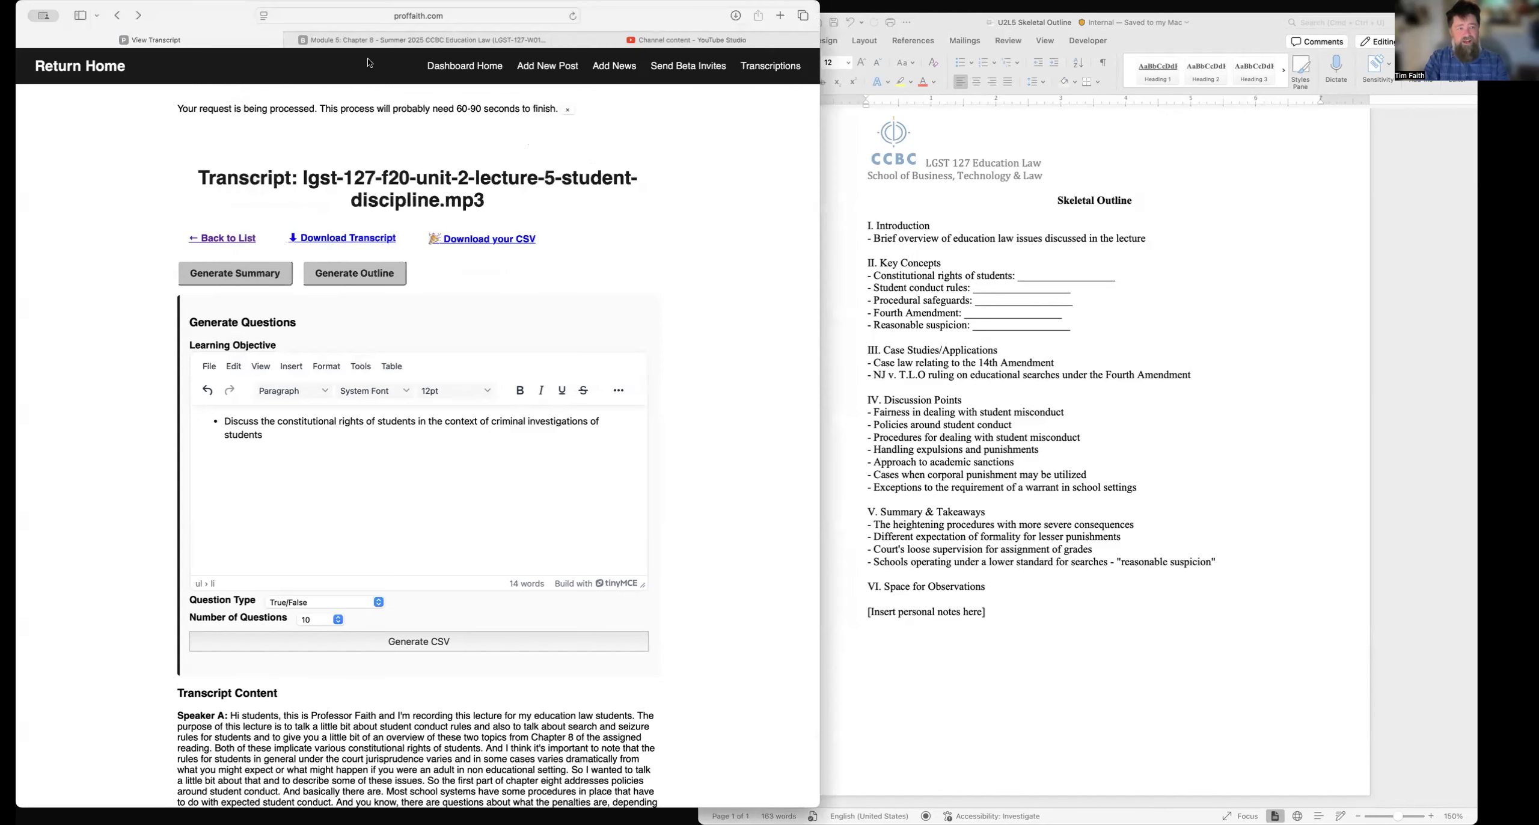
# Step: Return to the Brightspace course and open the U2L5 Lecture section of its Question Library
pyautogui.click(382, 41)
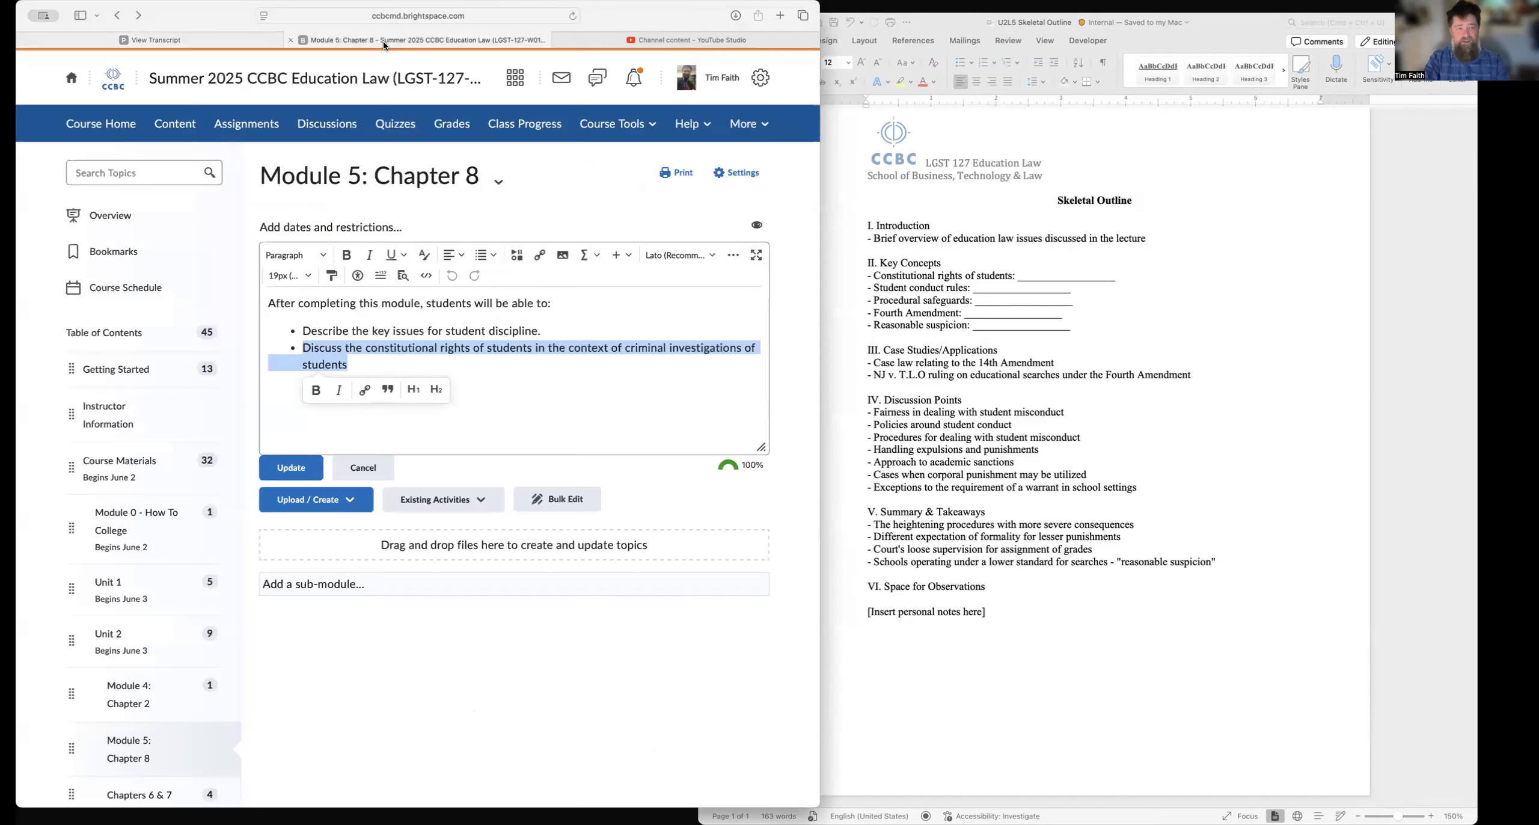
pyautogui.click(396, 126)
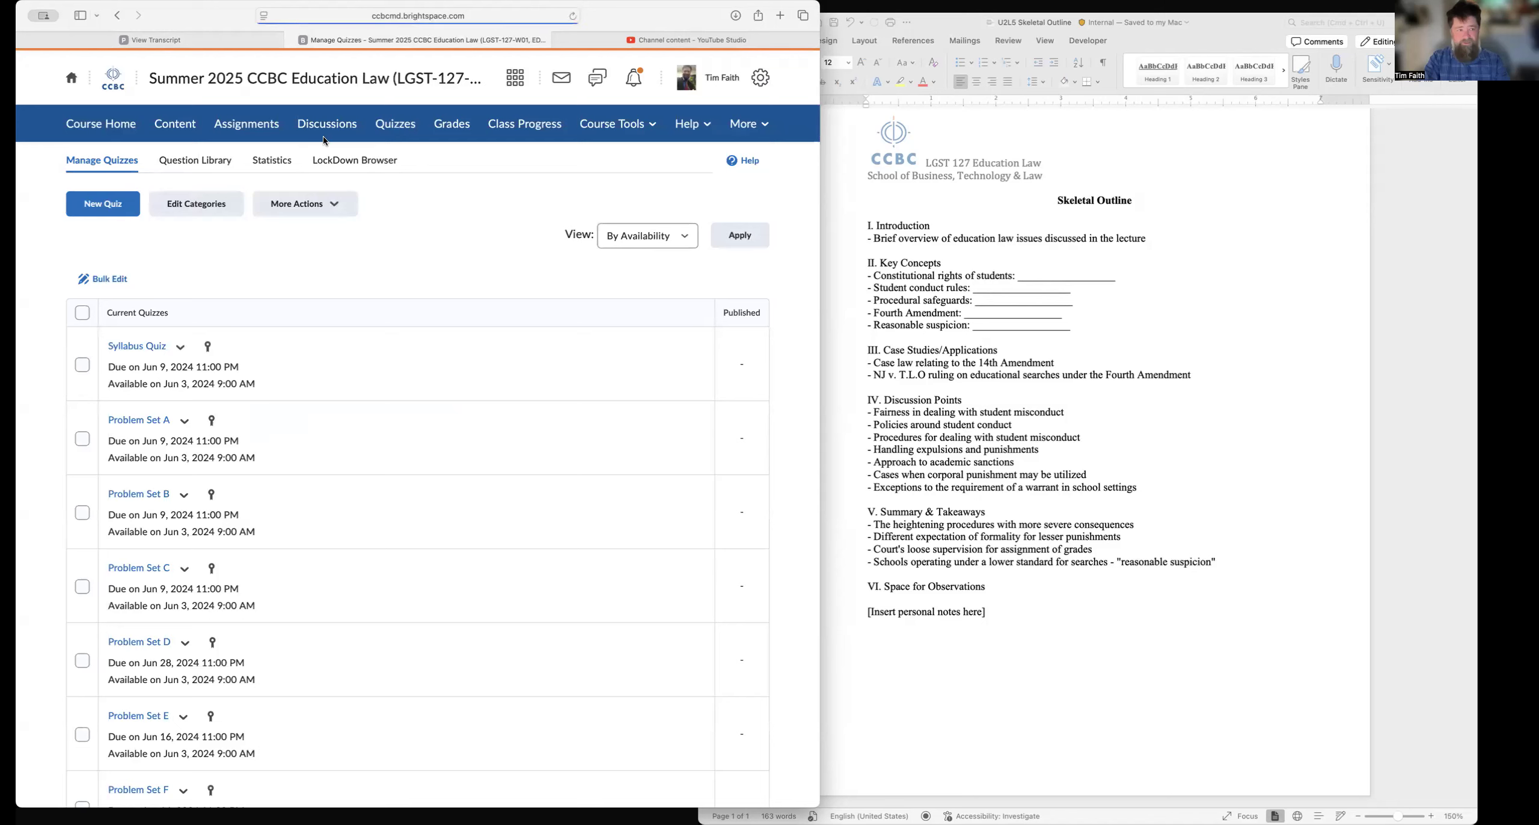
pyautogui.click(197, 160)
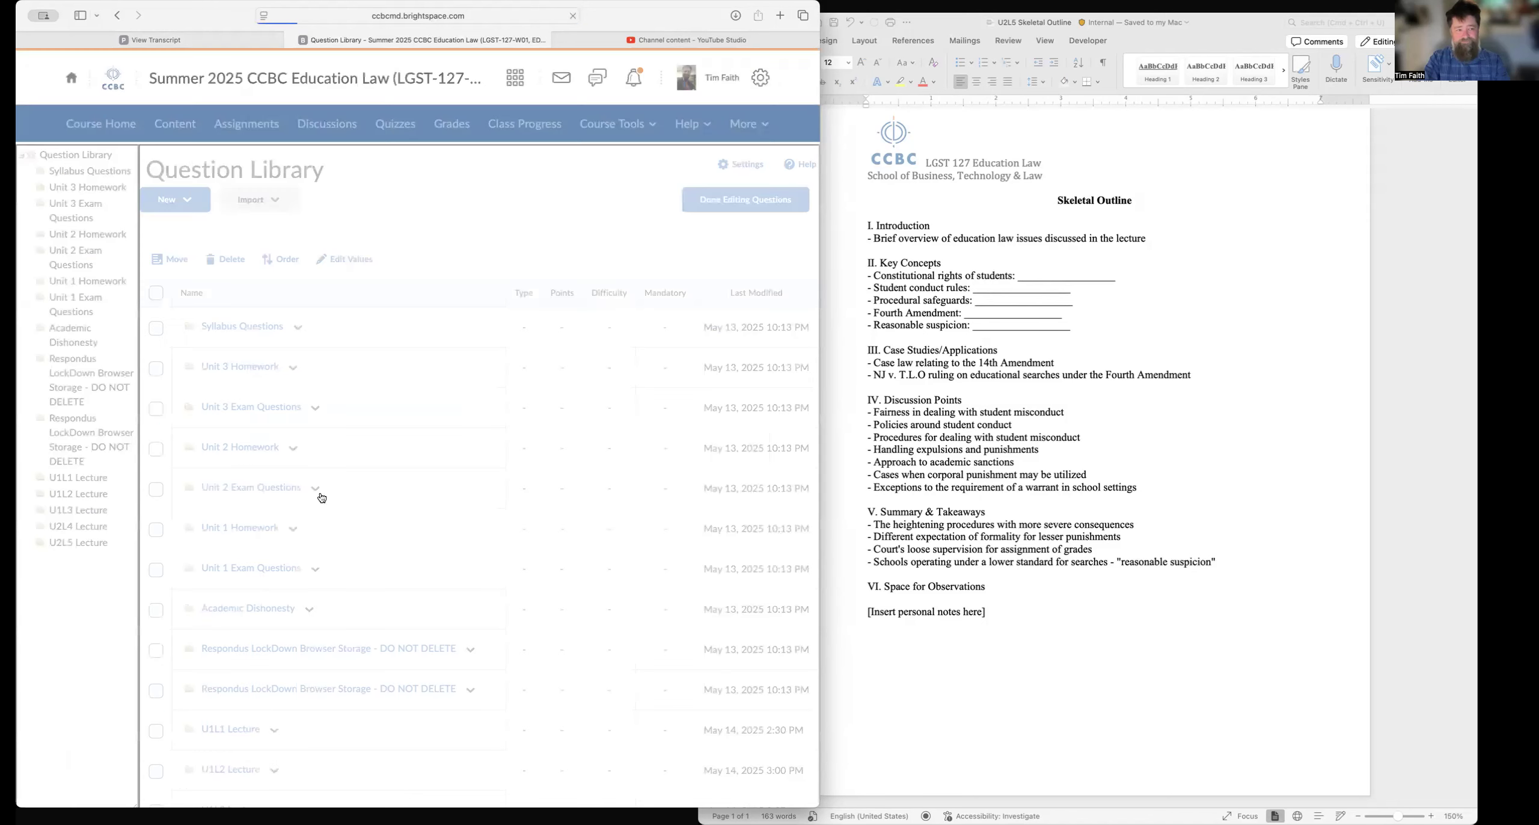
pyautogui.scroll(-5, 320, 500)
pyautogui.click(245, 680)
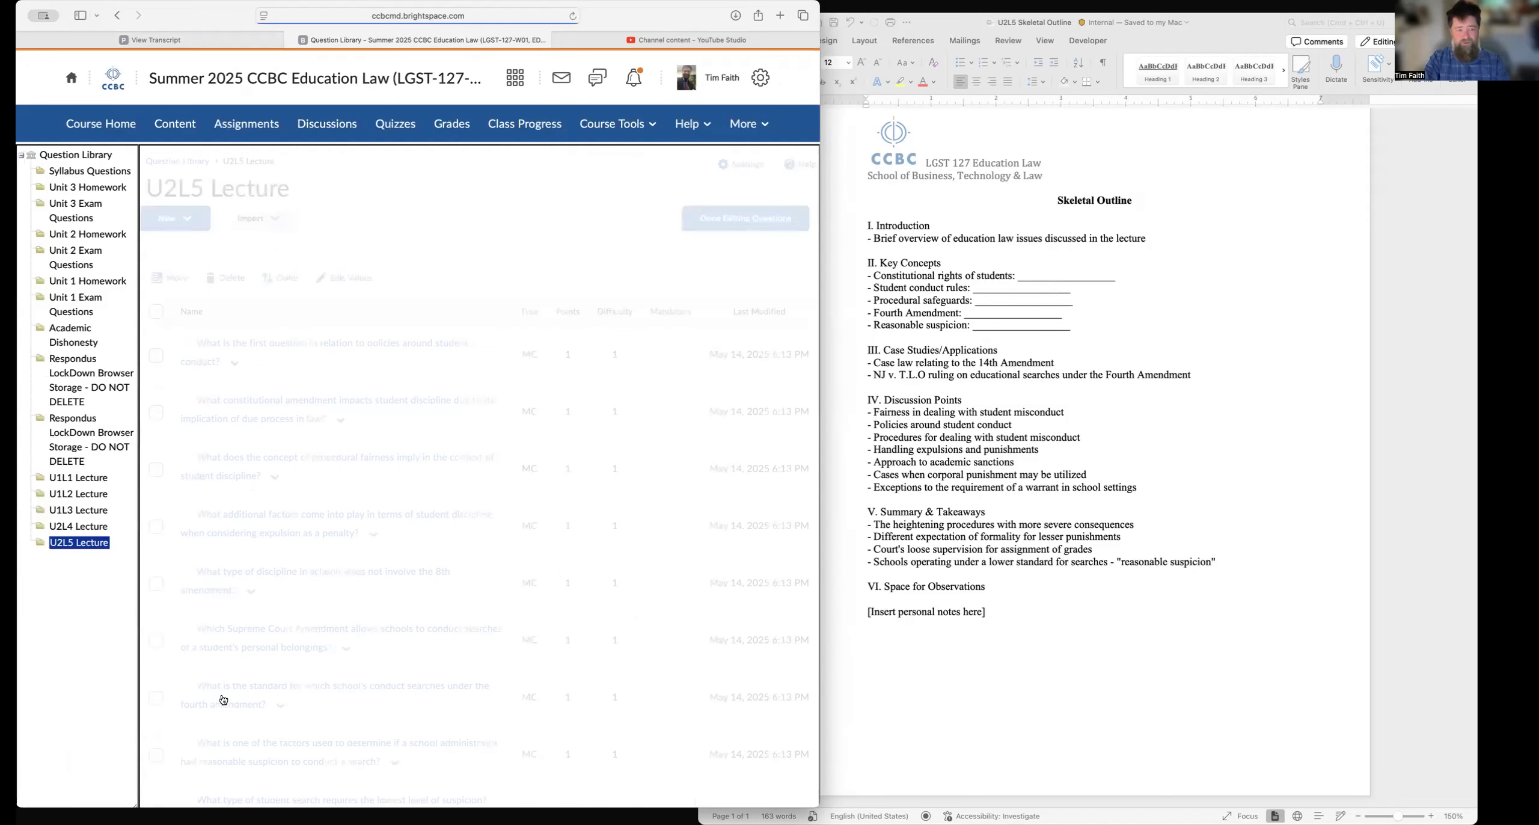
# Step: Import all true/false questions from questions_11-2.csv into the U2L5 Lecture section and look through the combined list
pyautogui.click(261, 223)
pyautogui.click(258, 259)
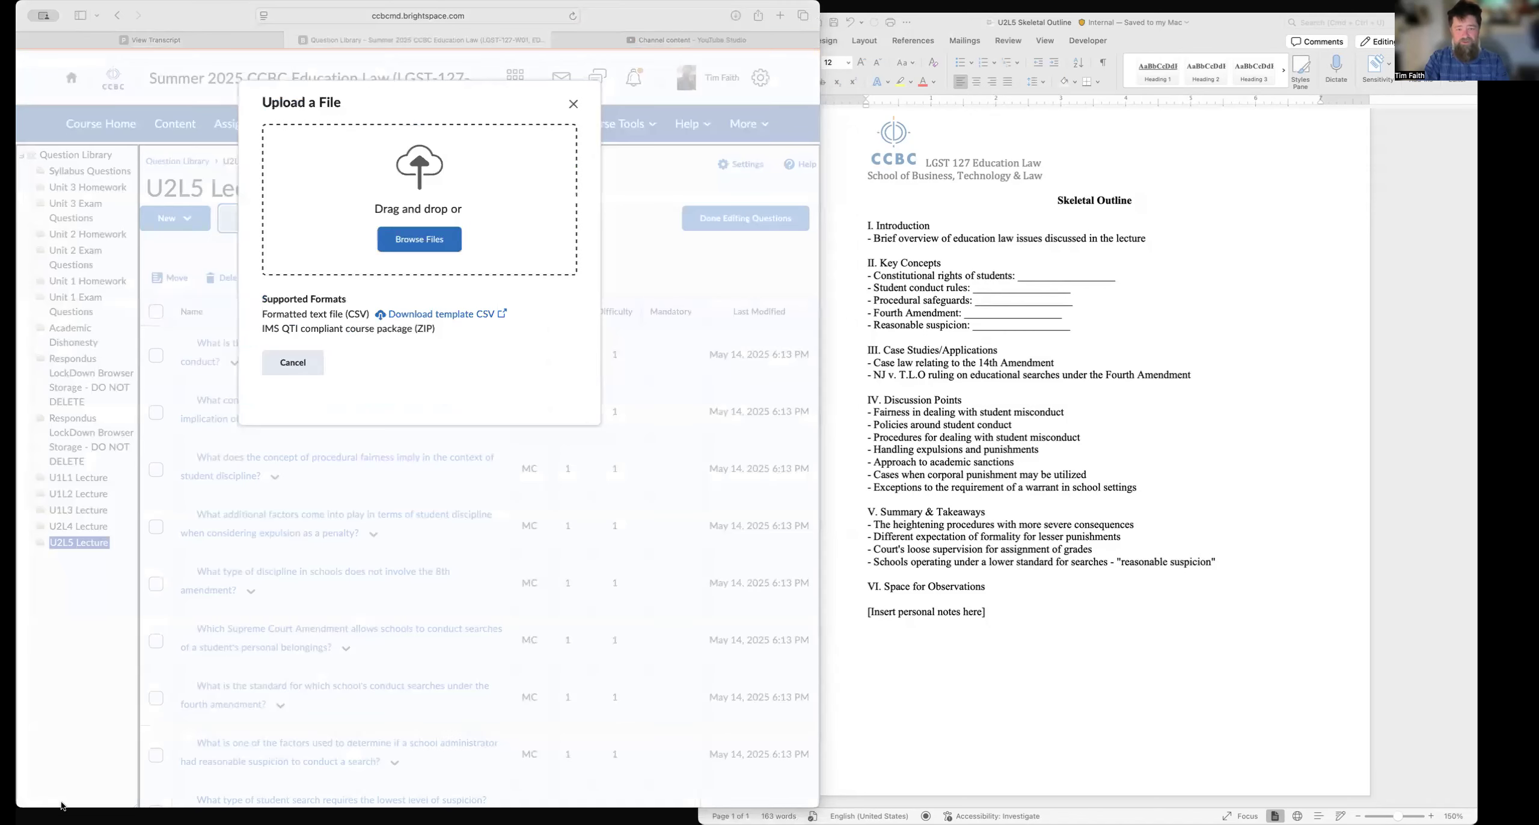
pyautogui.moveTo(350, 375); pyautogui.dragTo(433, 203)
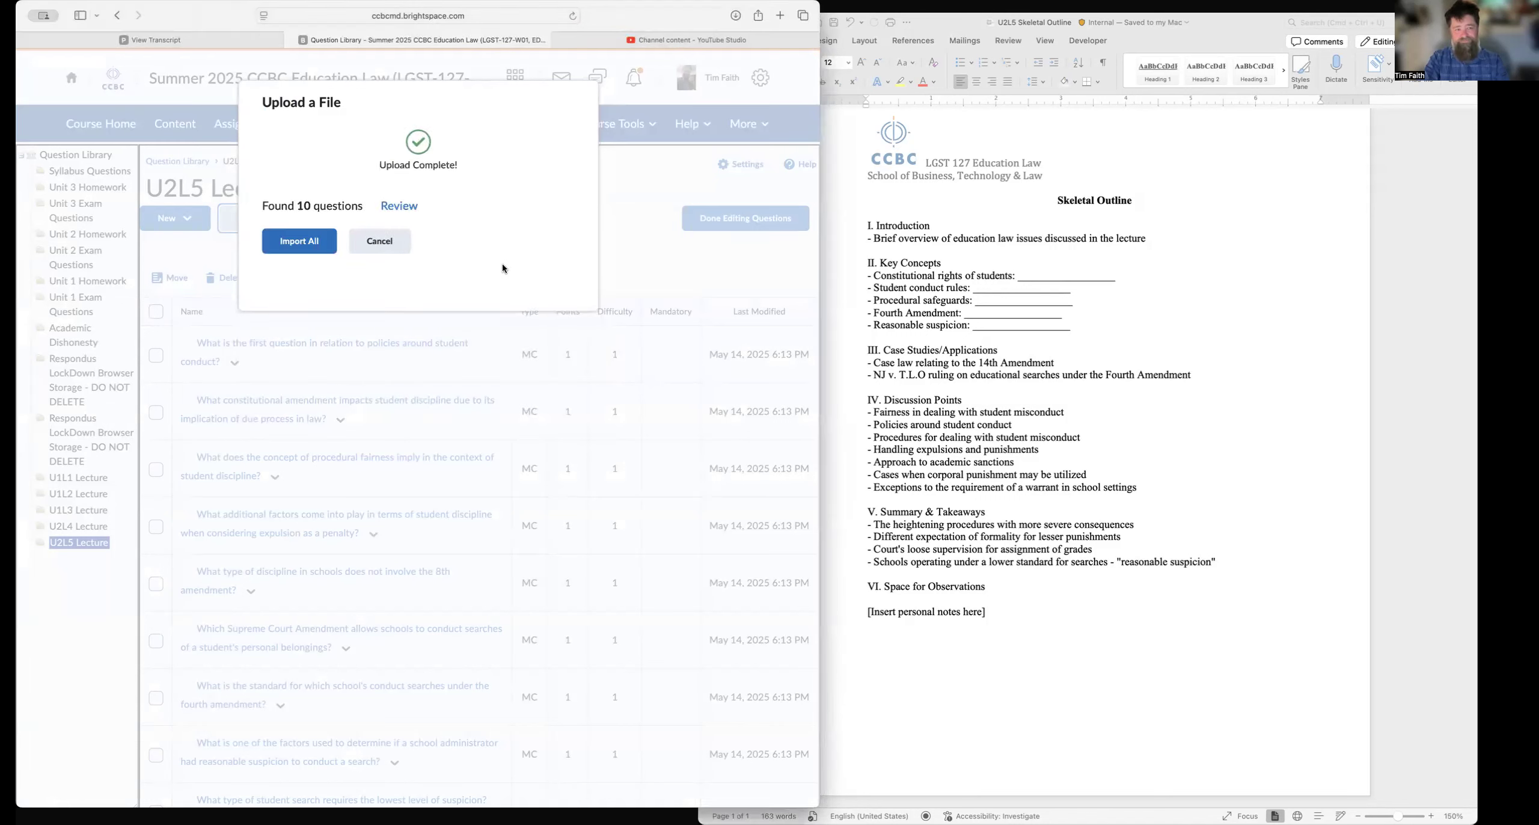
pyautogui.click(308, 243)
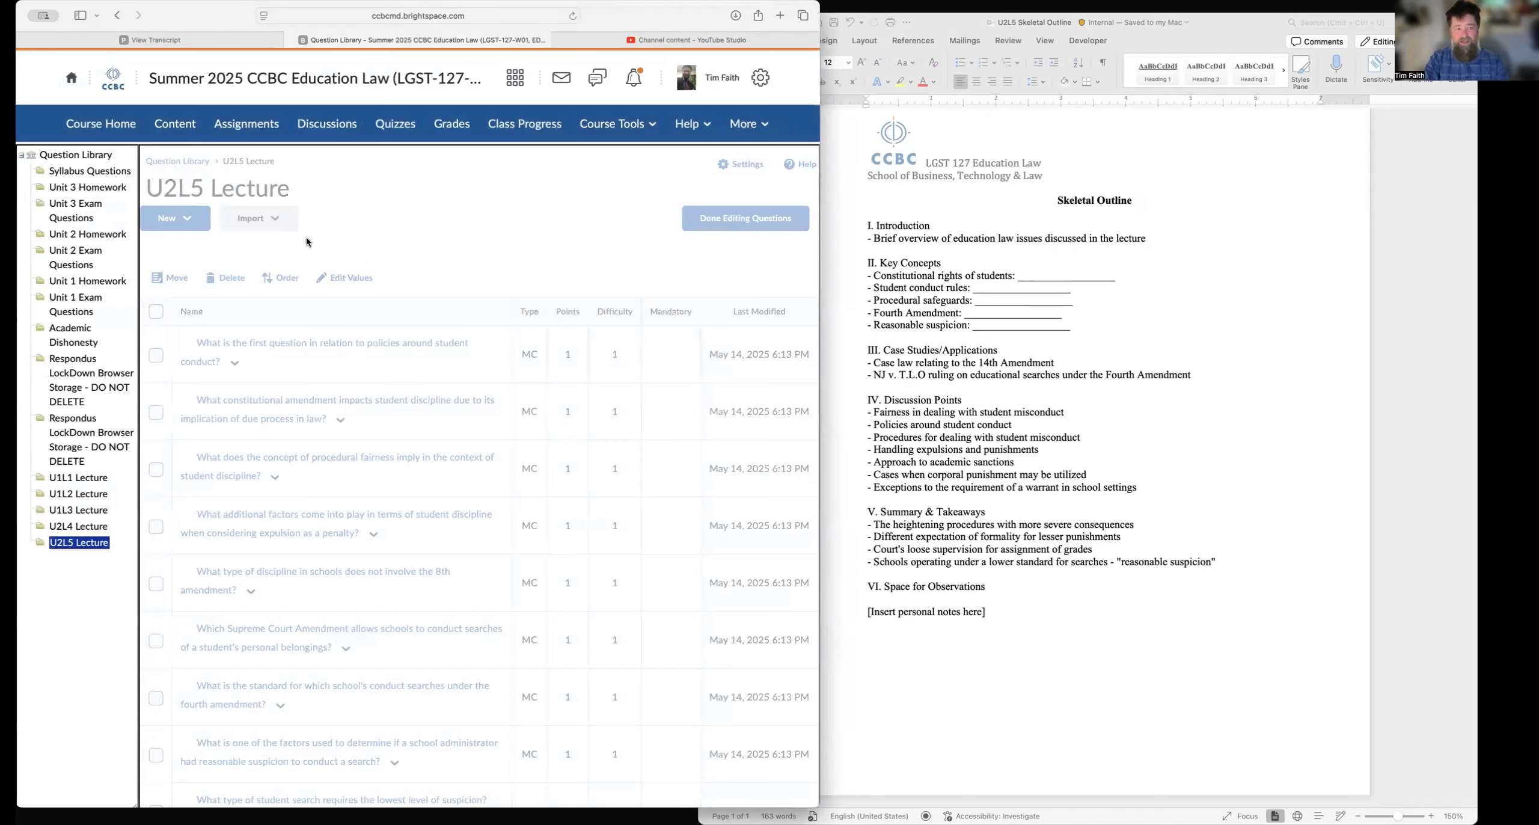
pyautogui.scroll(-5, 358, 423)
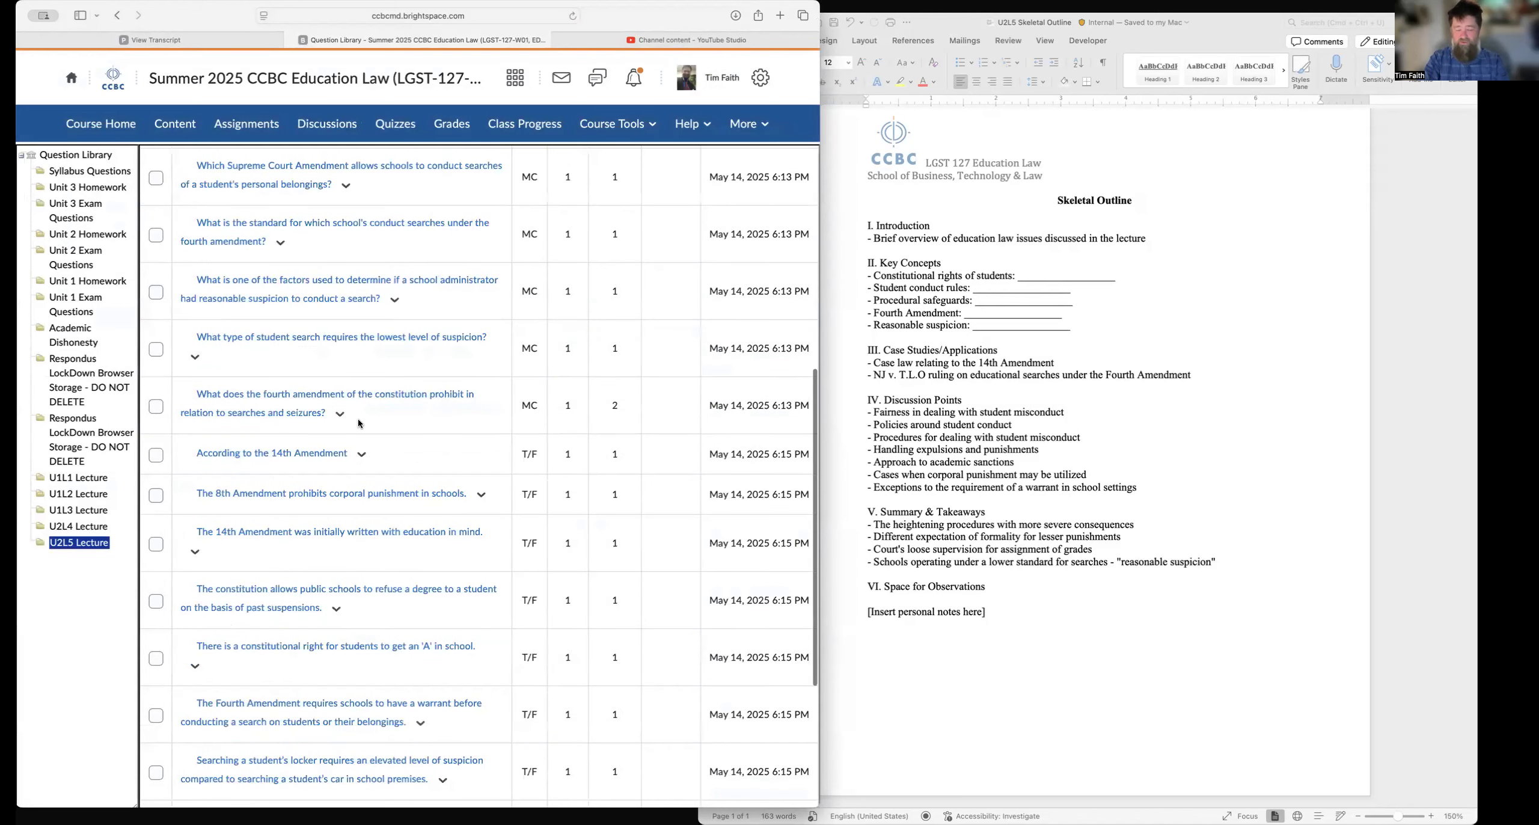
pyautogui.scroll(-5, 358, 424)
pyautogui.scroll(5, 358, 424)
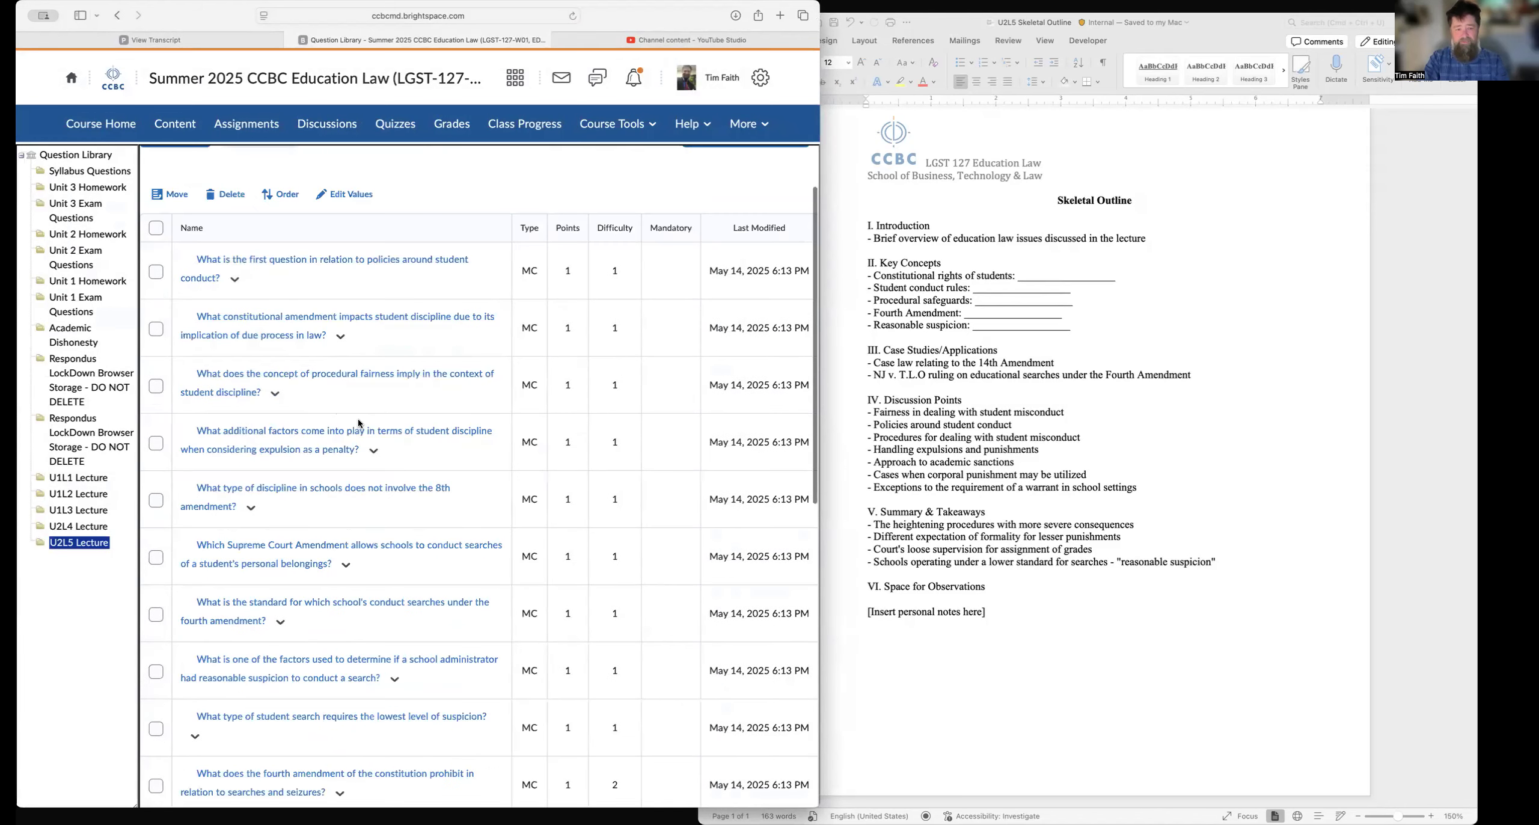
pyautogui.scroll(3, 467, 302)
# Step: Create a new quiz in the course titled "Unit 2 Lecture 5 - Check Your Understanding"
pyautogui.click(403, 125)
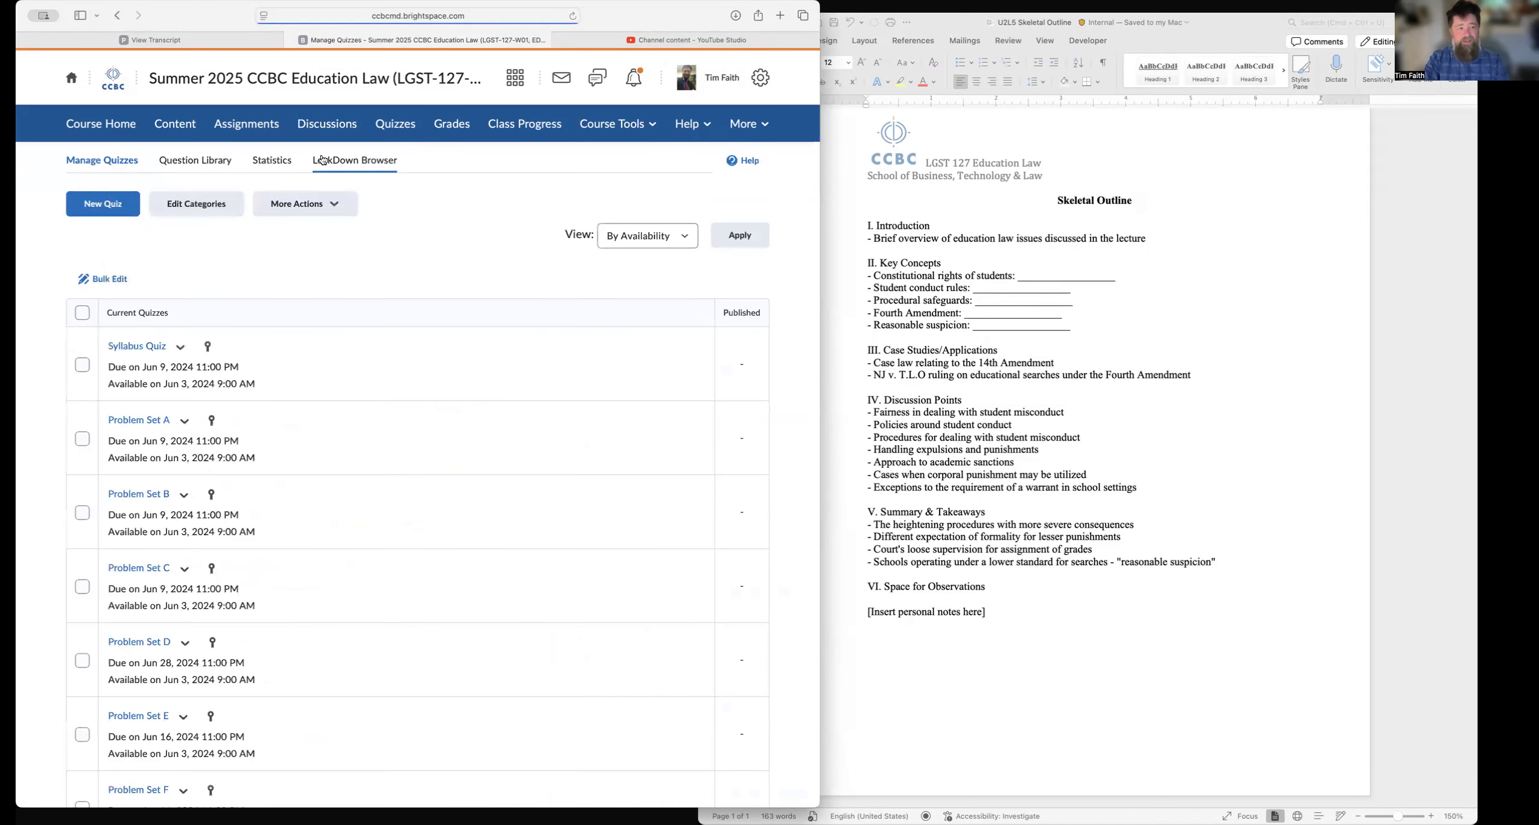
pyautogui.scroll(-15, 170, 367)
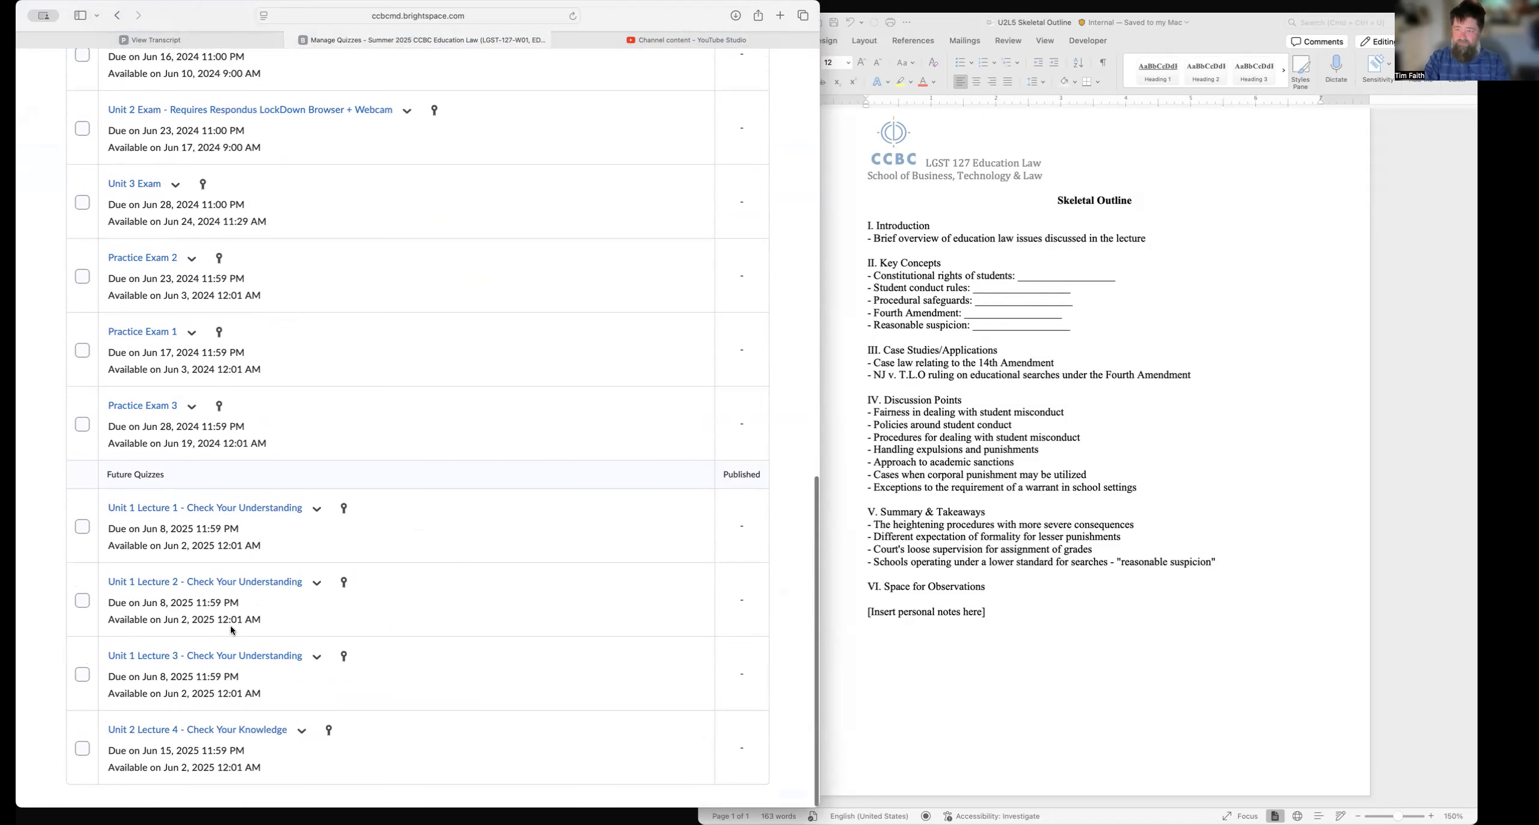
pyautogui.scroll(15, 231, 626)
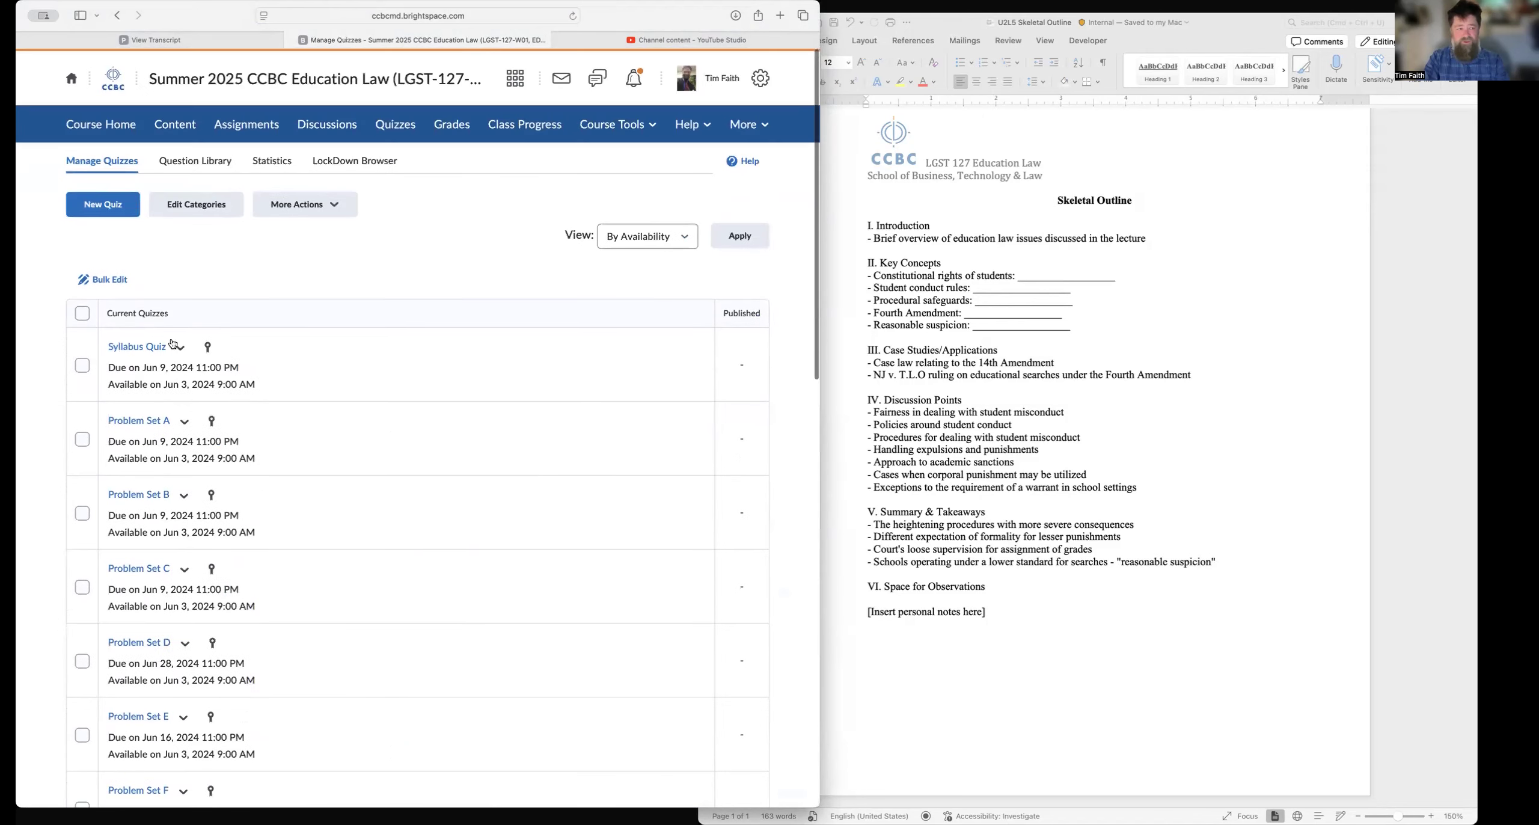
pyautogui.click(106, 205)
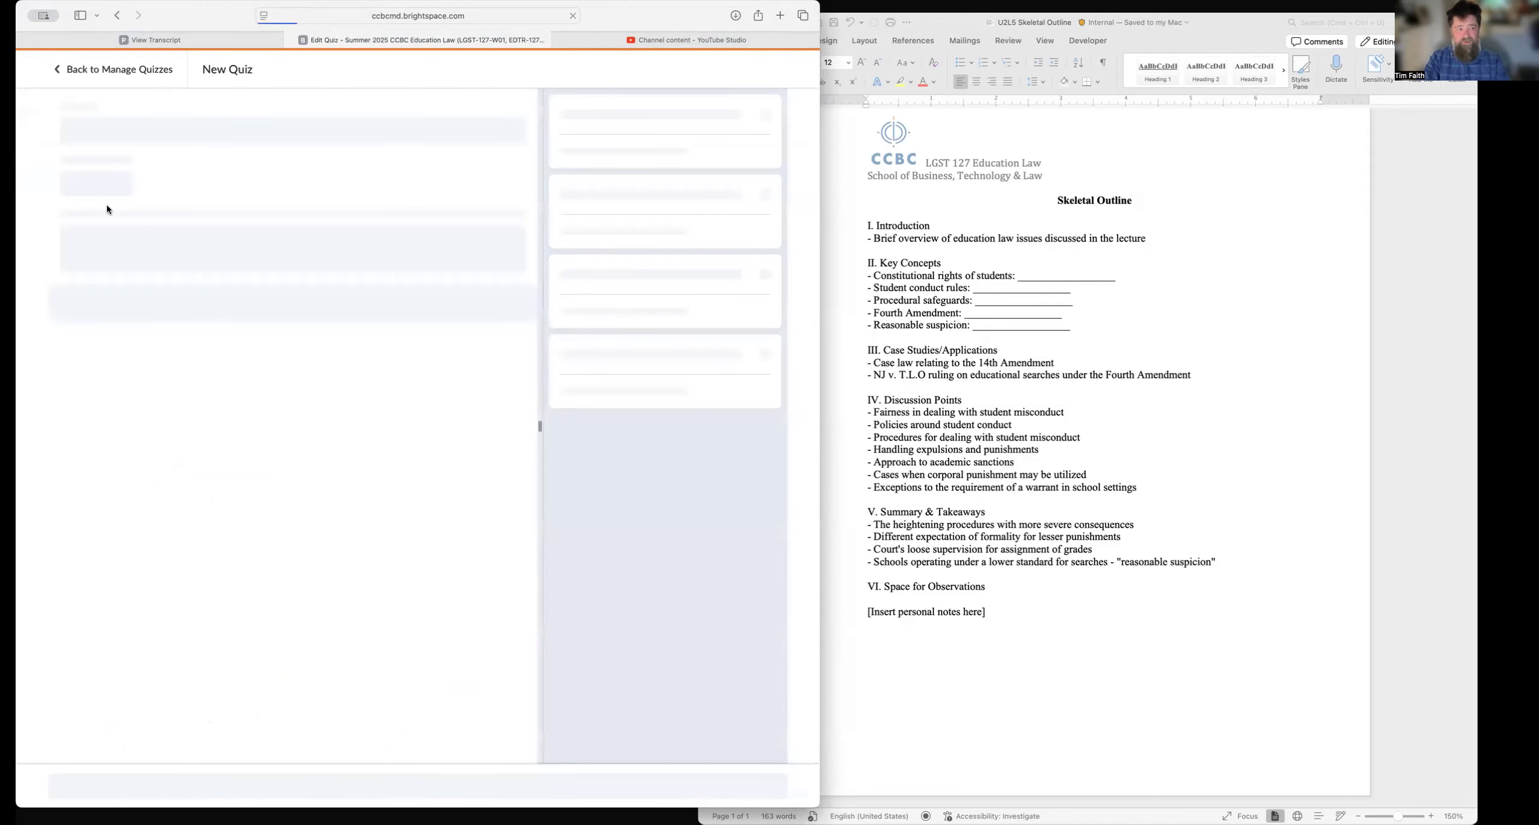
pyautogui.doubleClick(226, 126)
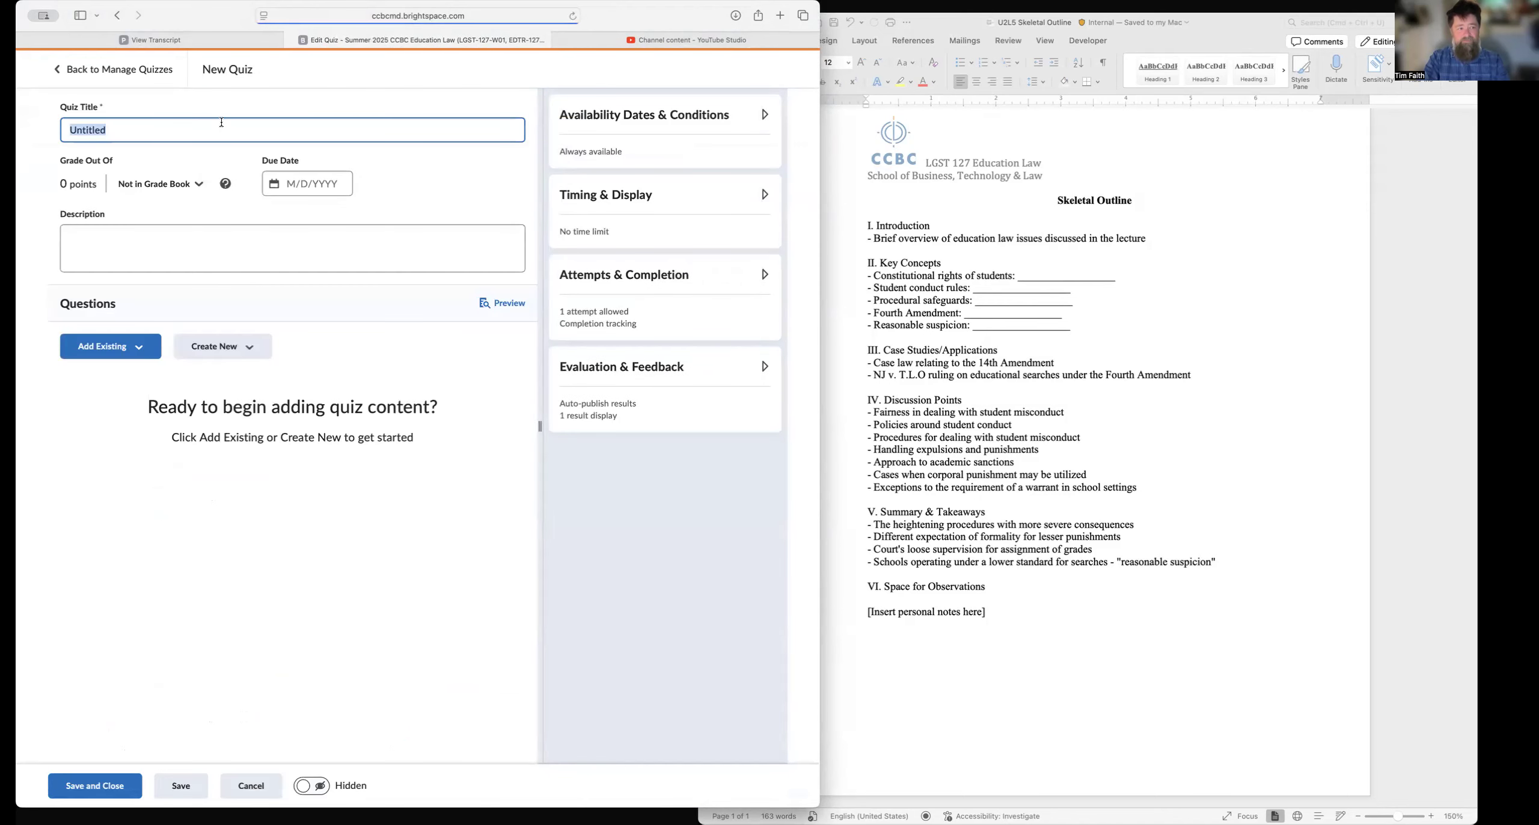
pyautogui.write('Unit 2 ')
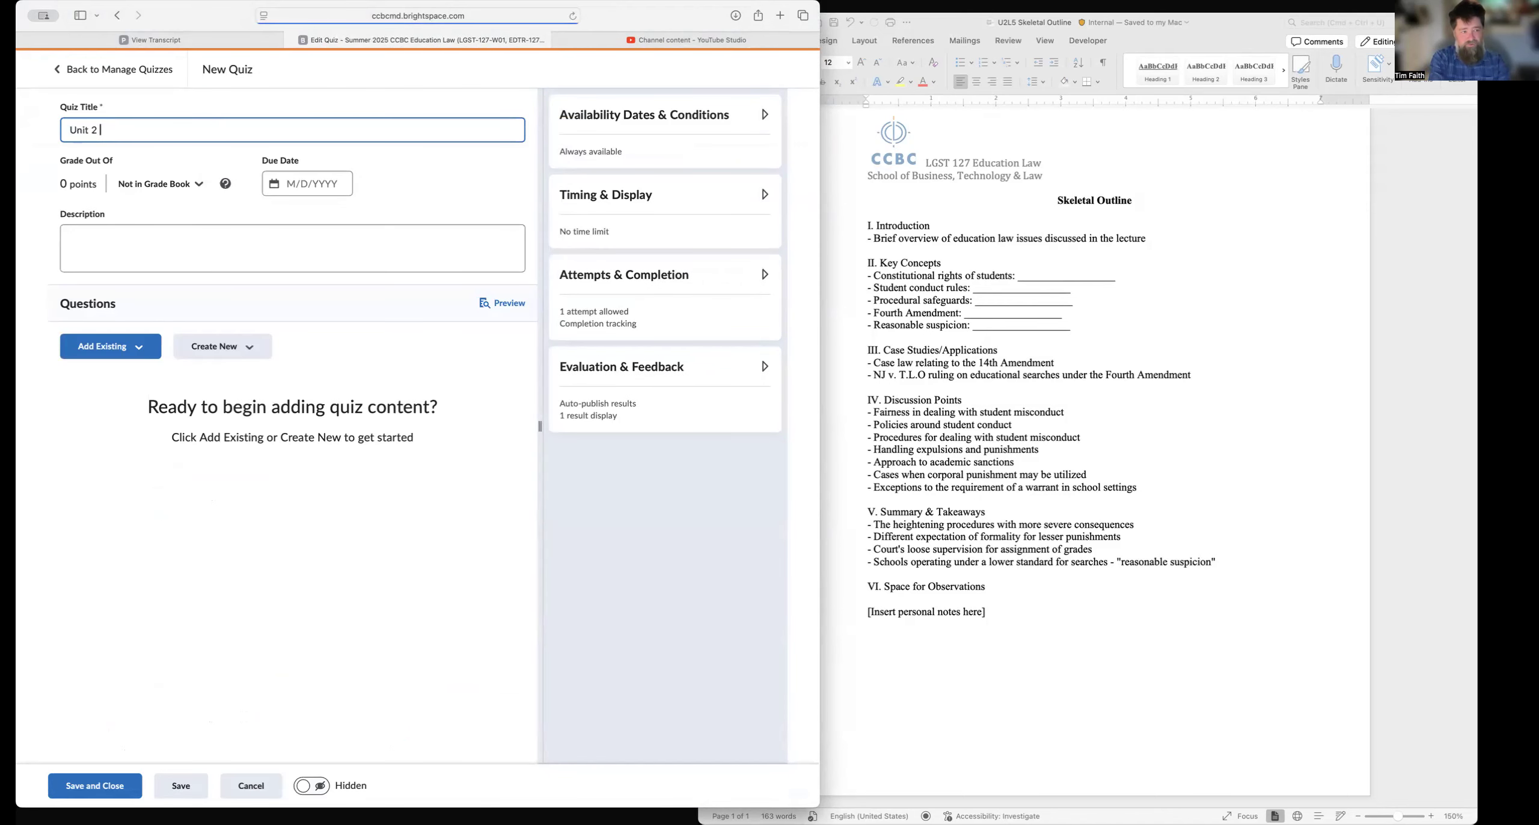
pyautogui.write('Lecture 5 - C')
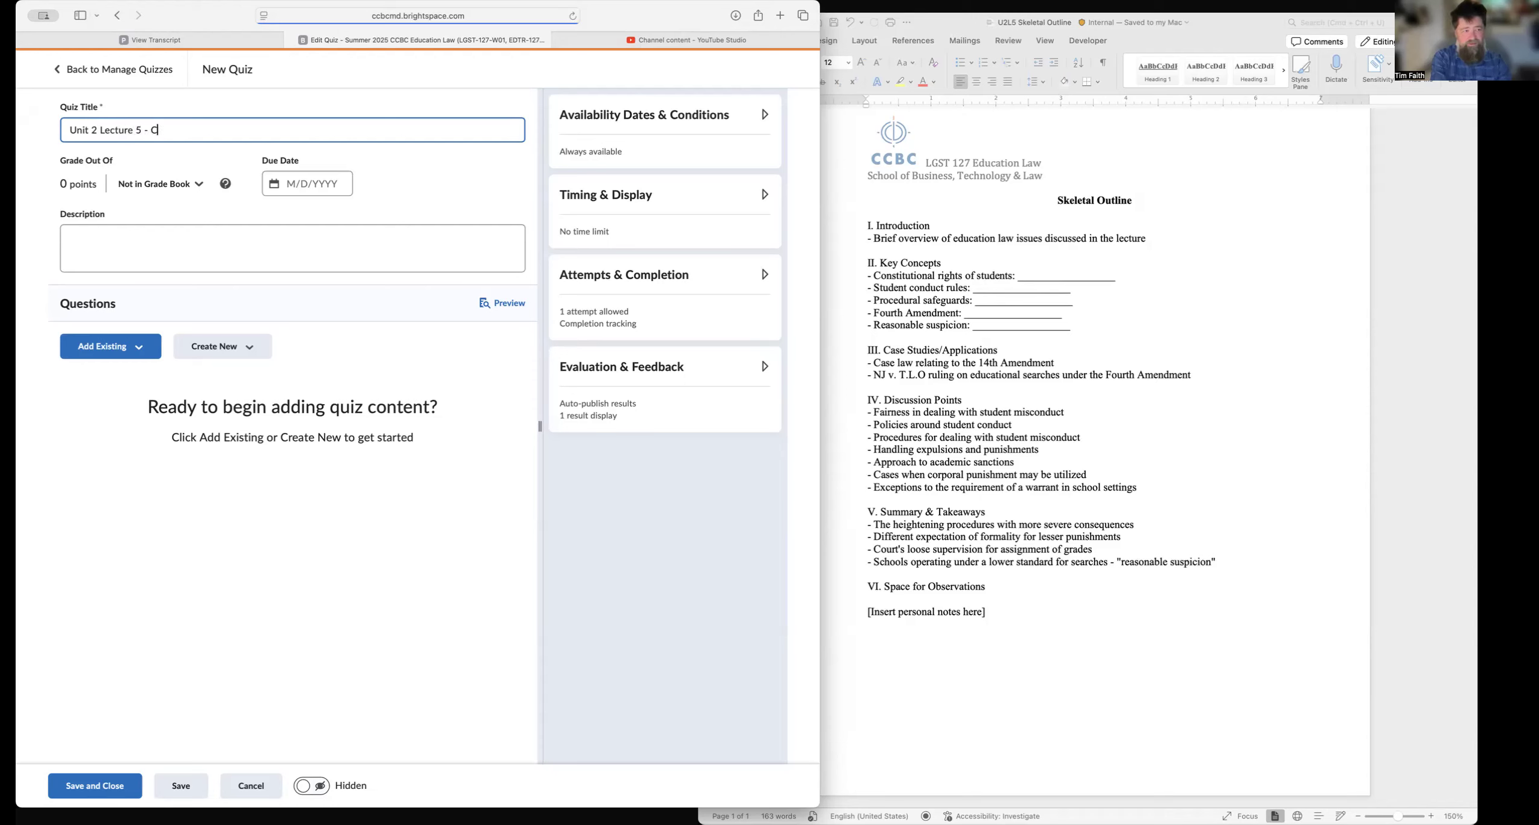
pyautogui.write('heck')
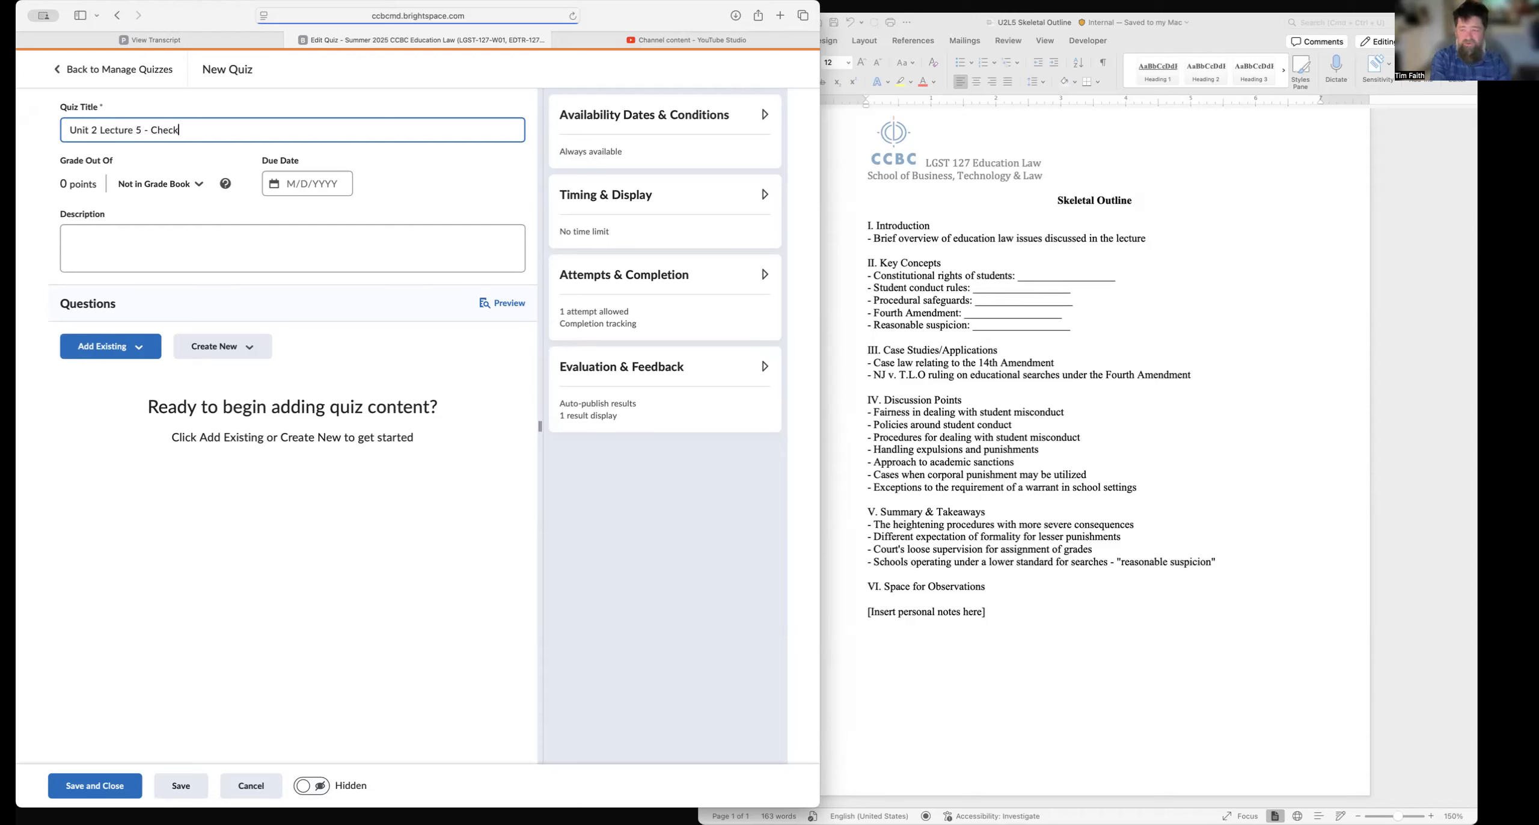
pyautogui.write(' Your Understanding')
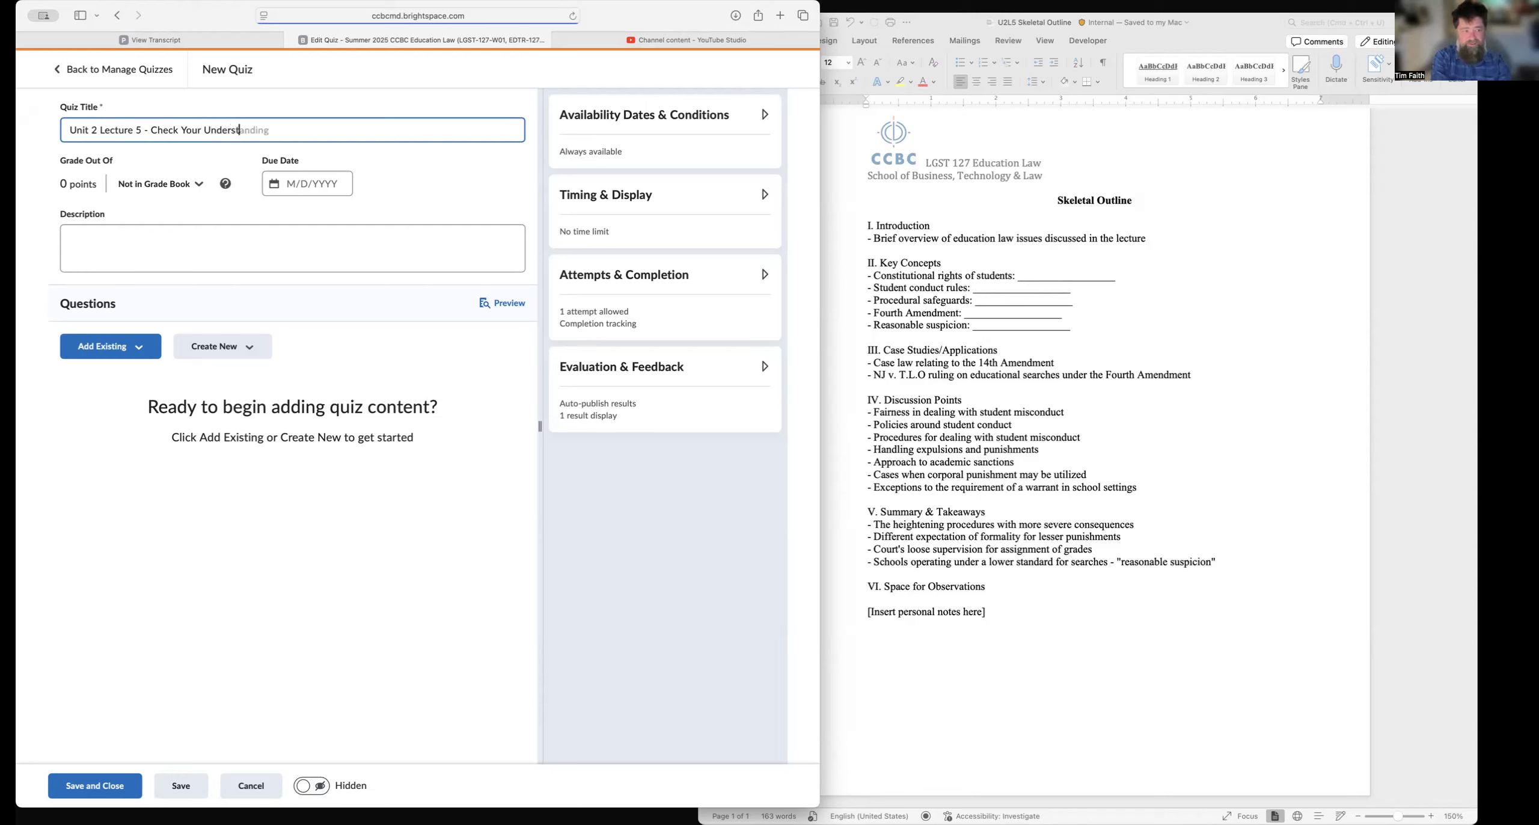
# Step: Set the quiz's due date to 6/15/2025 and its availability start date to 6/2/2025
pyautogui.click(301, 187)
pyautogui.click(387, 226)
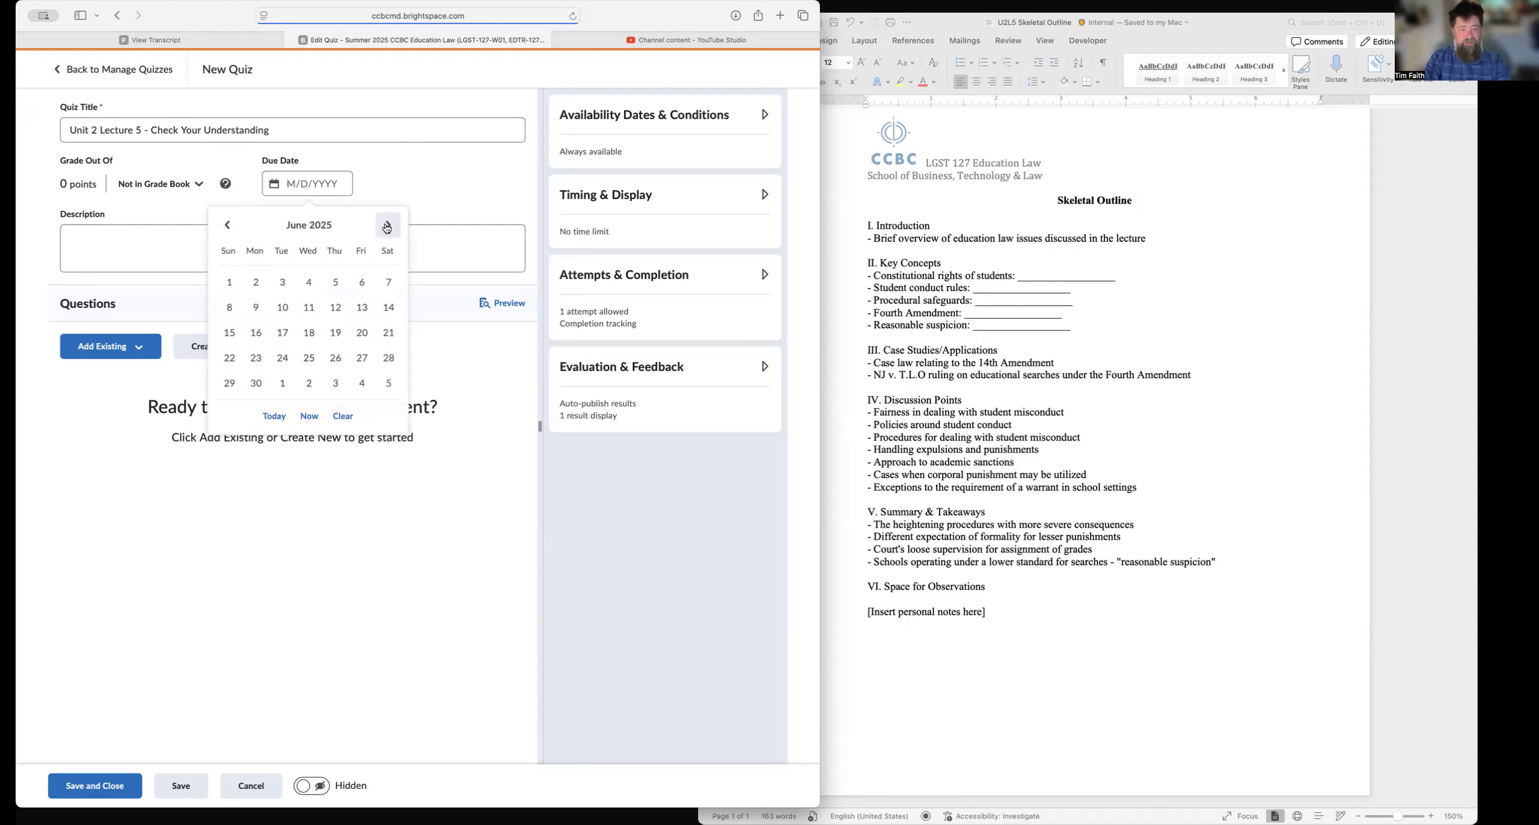
pyautogui.click(229, 332)
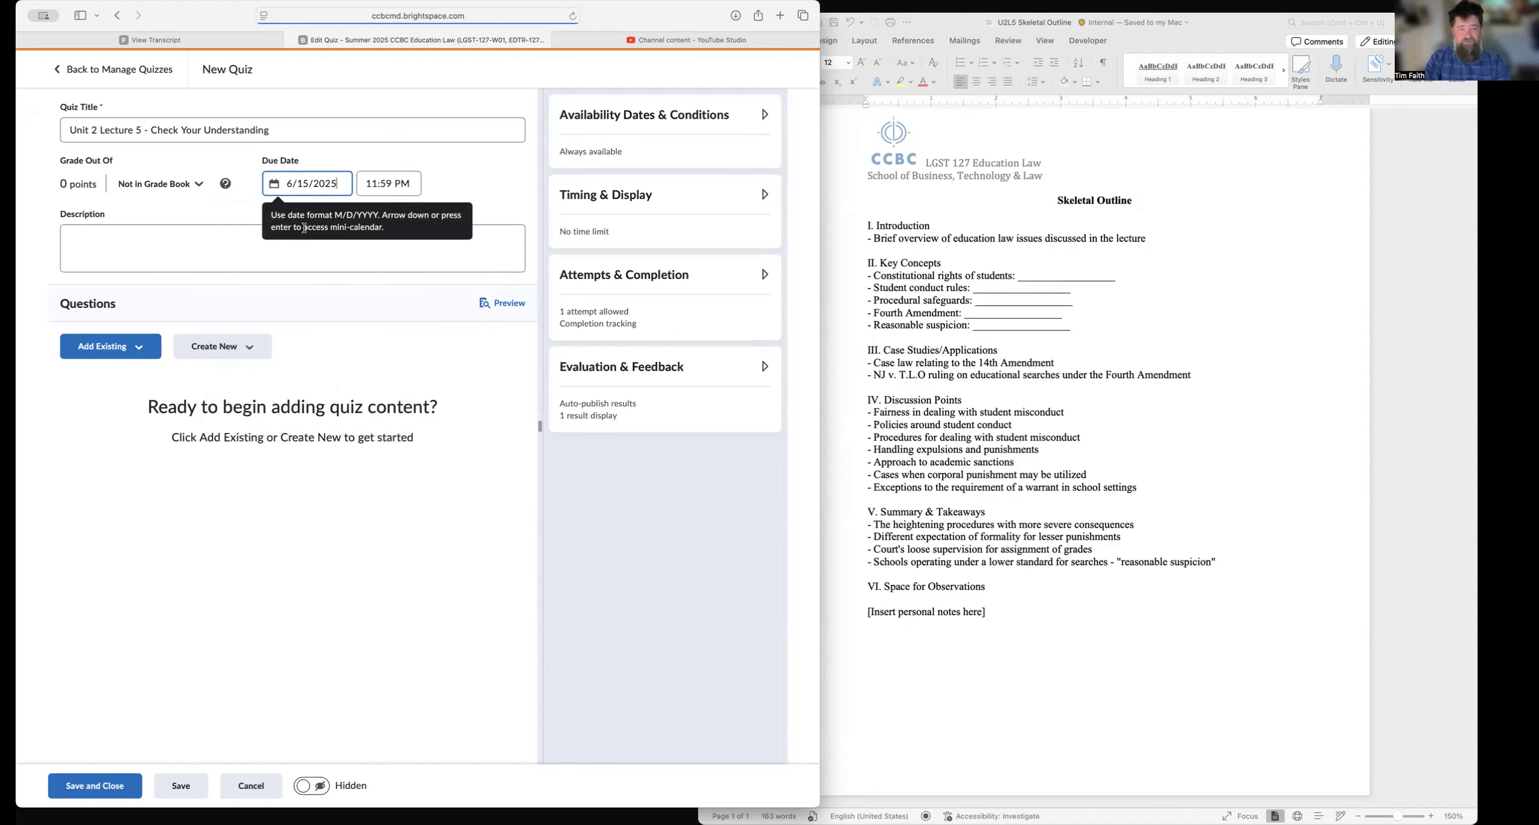
pyautogui.click(583, 117)
pyautogui.click(631, 176)
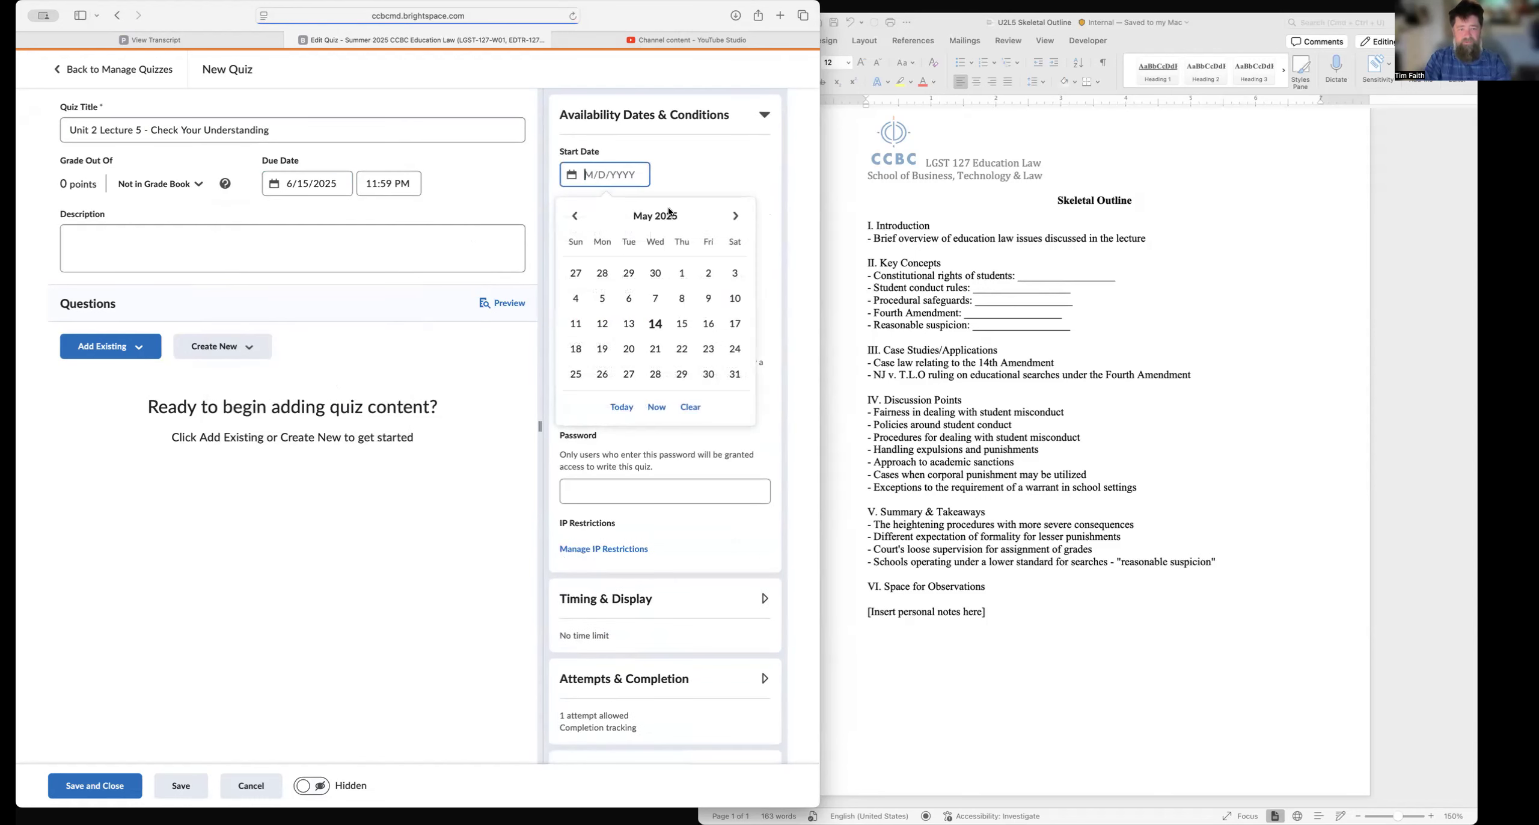
pyautogui.click(735, 216)
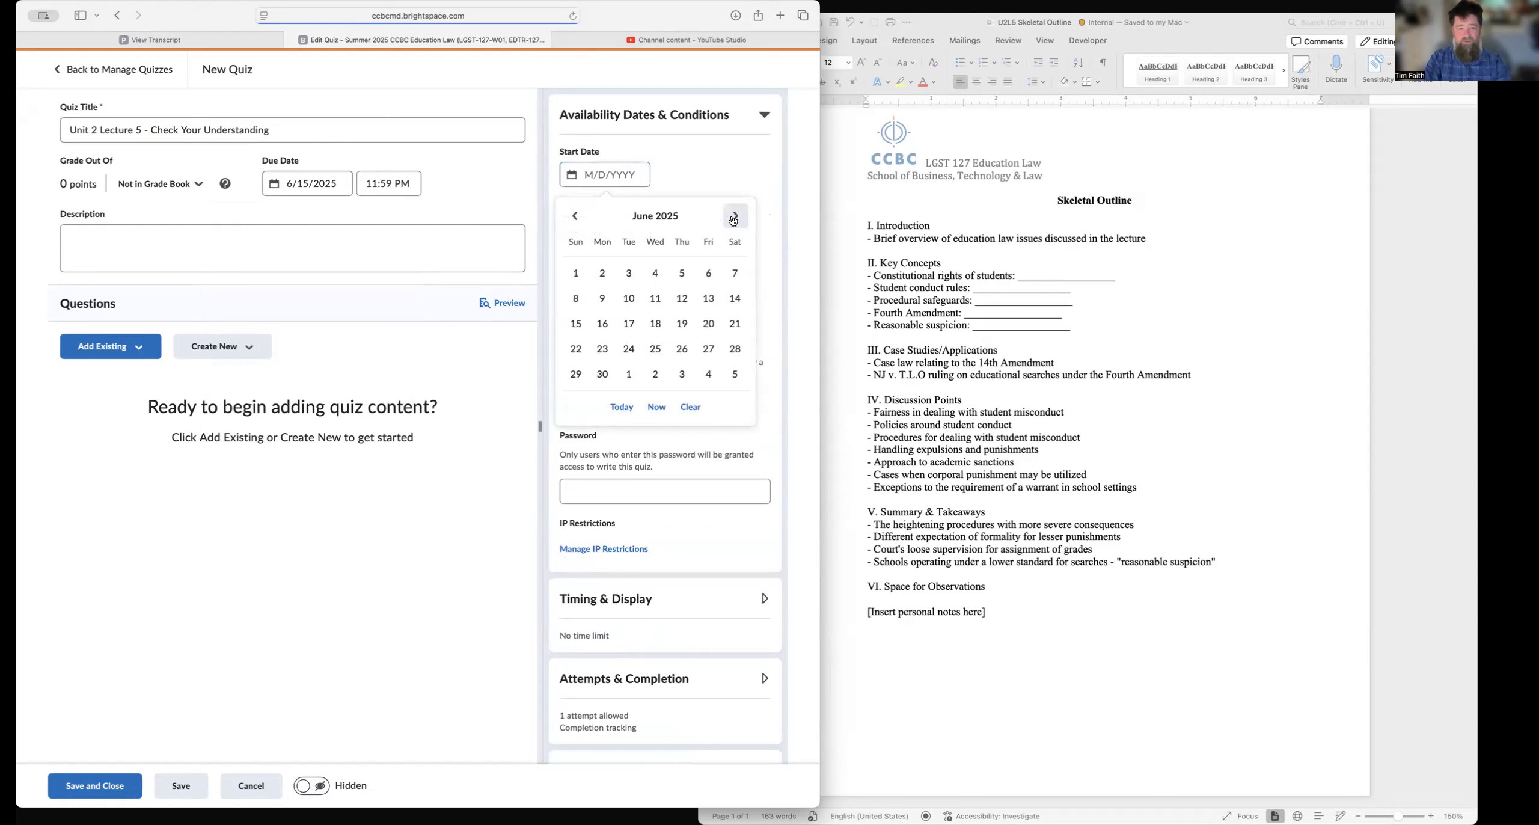
pyautogui.click(604, 272)
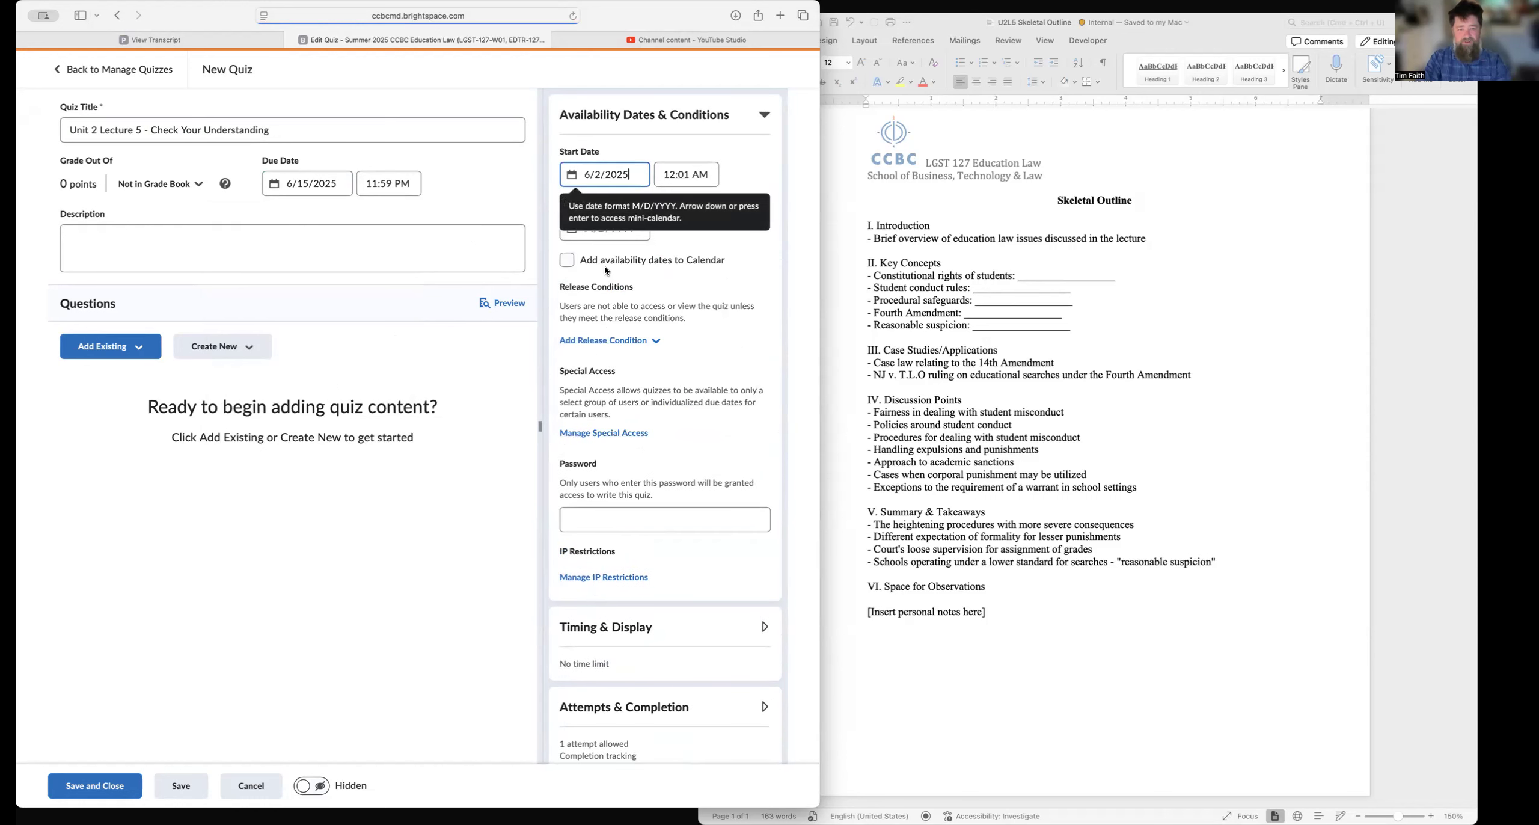
# Step: Enter the quiz description "After listening to the lecture on Chapter 8, check your knowledge by answering some questions about it."
pyautogui.click(255, 238)
pyautogui.write('After ')
pyautogui.write('ad')
pyautogui.press('BackSpace')
pyautogui.press('BackSpace')
pyautogui.write('I')
pyautogui.write('istening t')
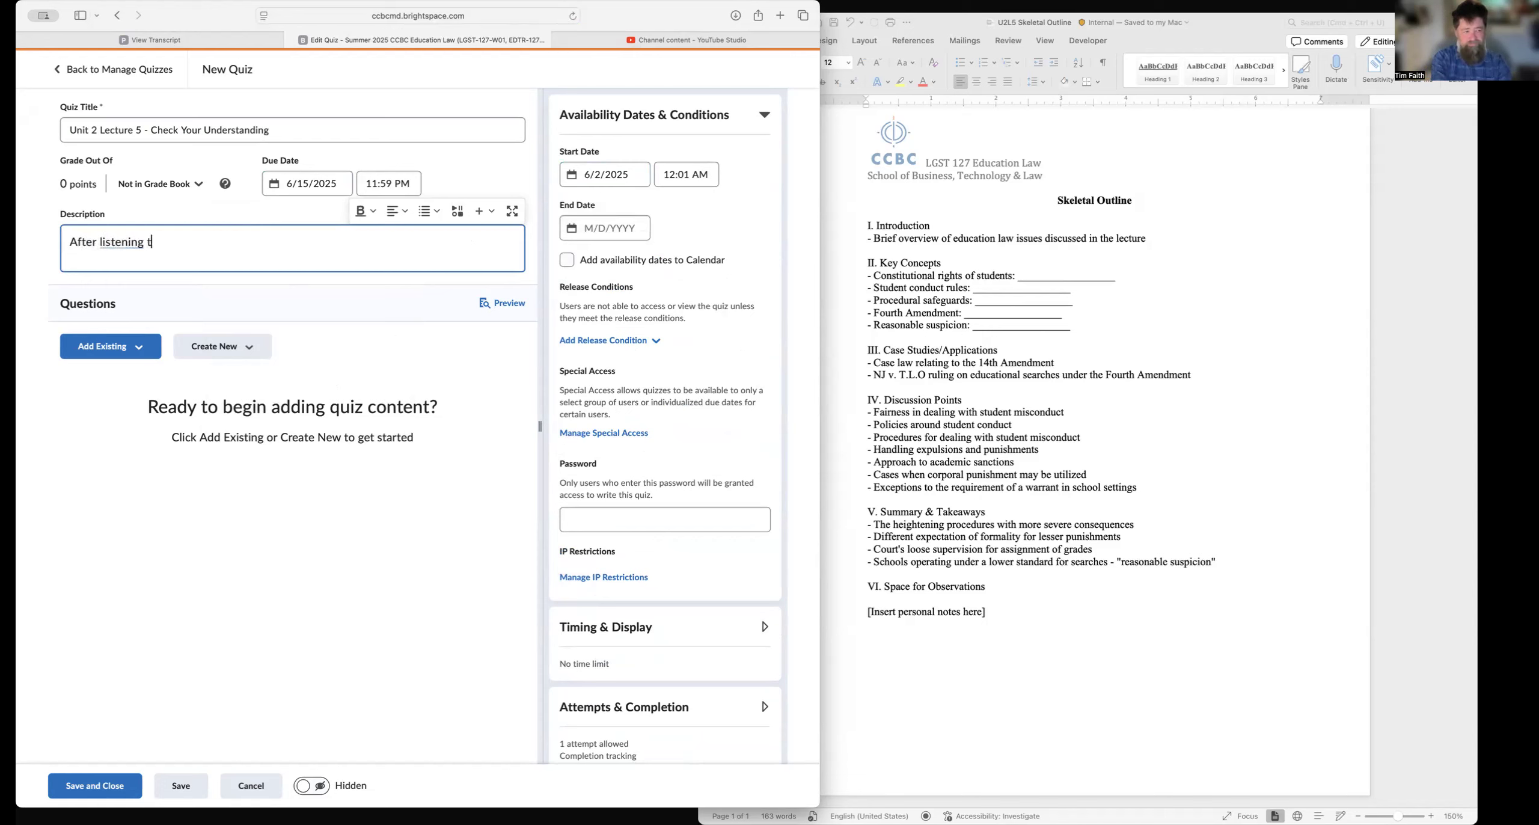
pyautogui.write('o the lecture on Chapter ')
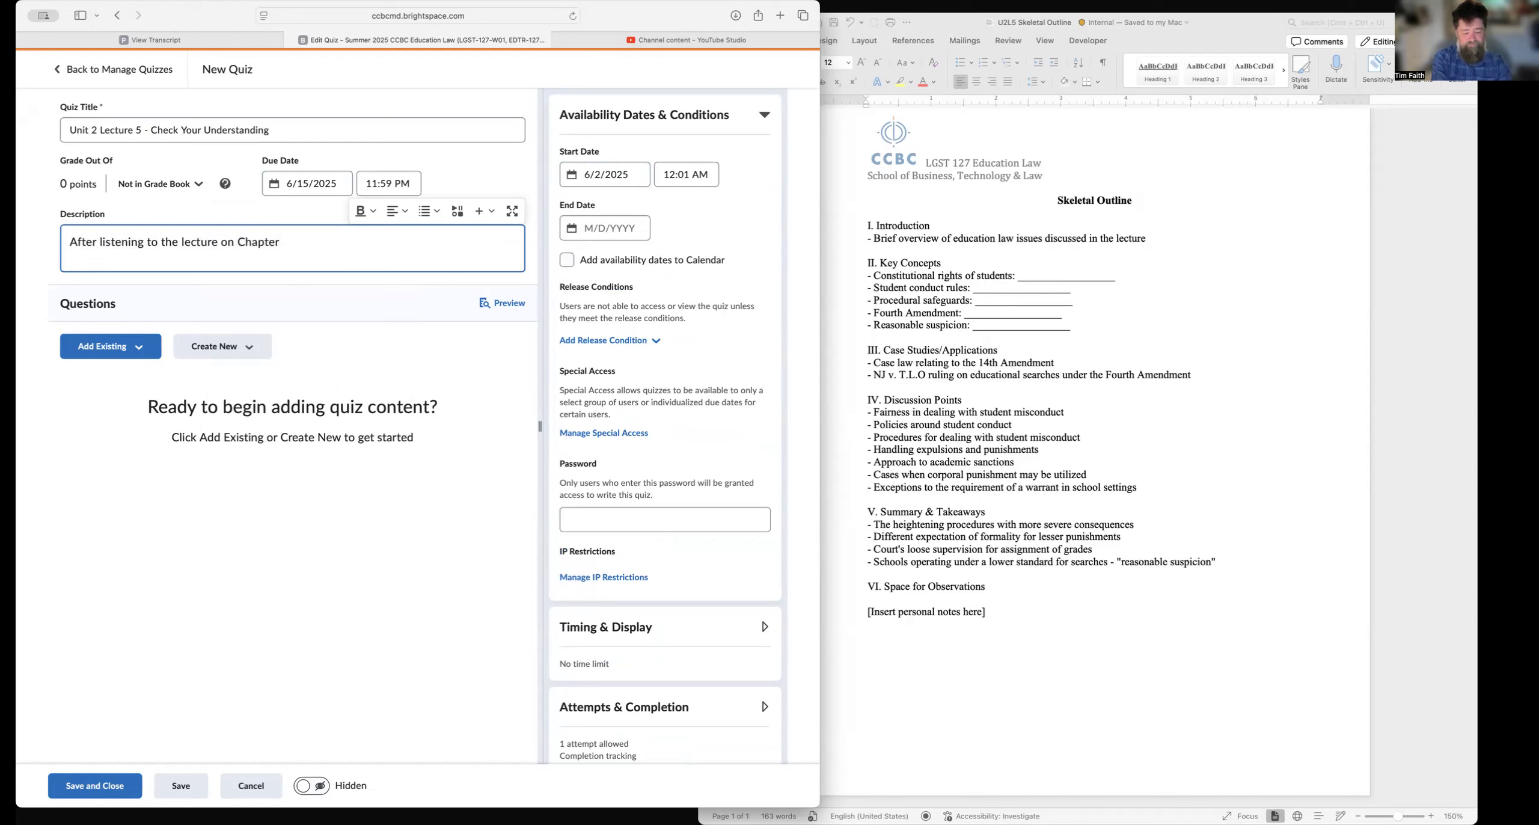
pyautogui.write('8, check your knowledge by answering some questions about it.')
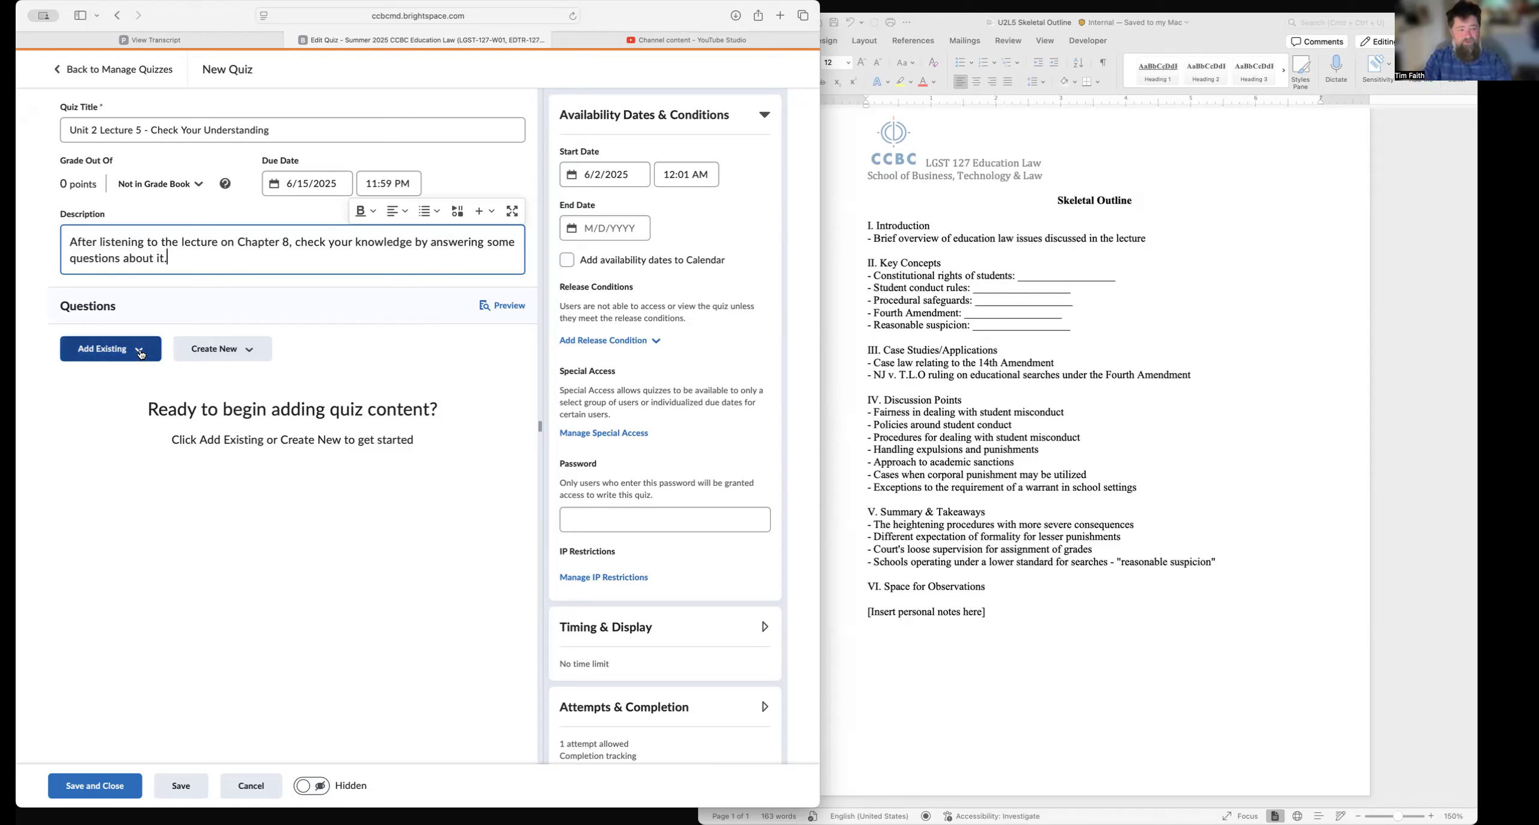
# Step: Create a question pool titled U2L5 in the quiz and import the whole U2L5 Lecture section from the Question Library
pyautogui.click(202, 353)
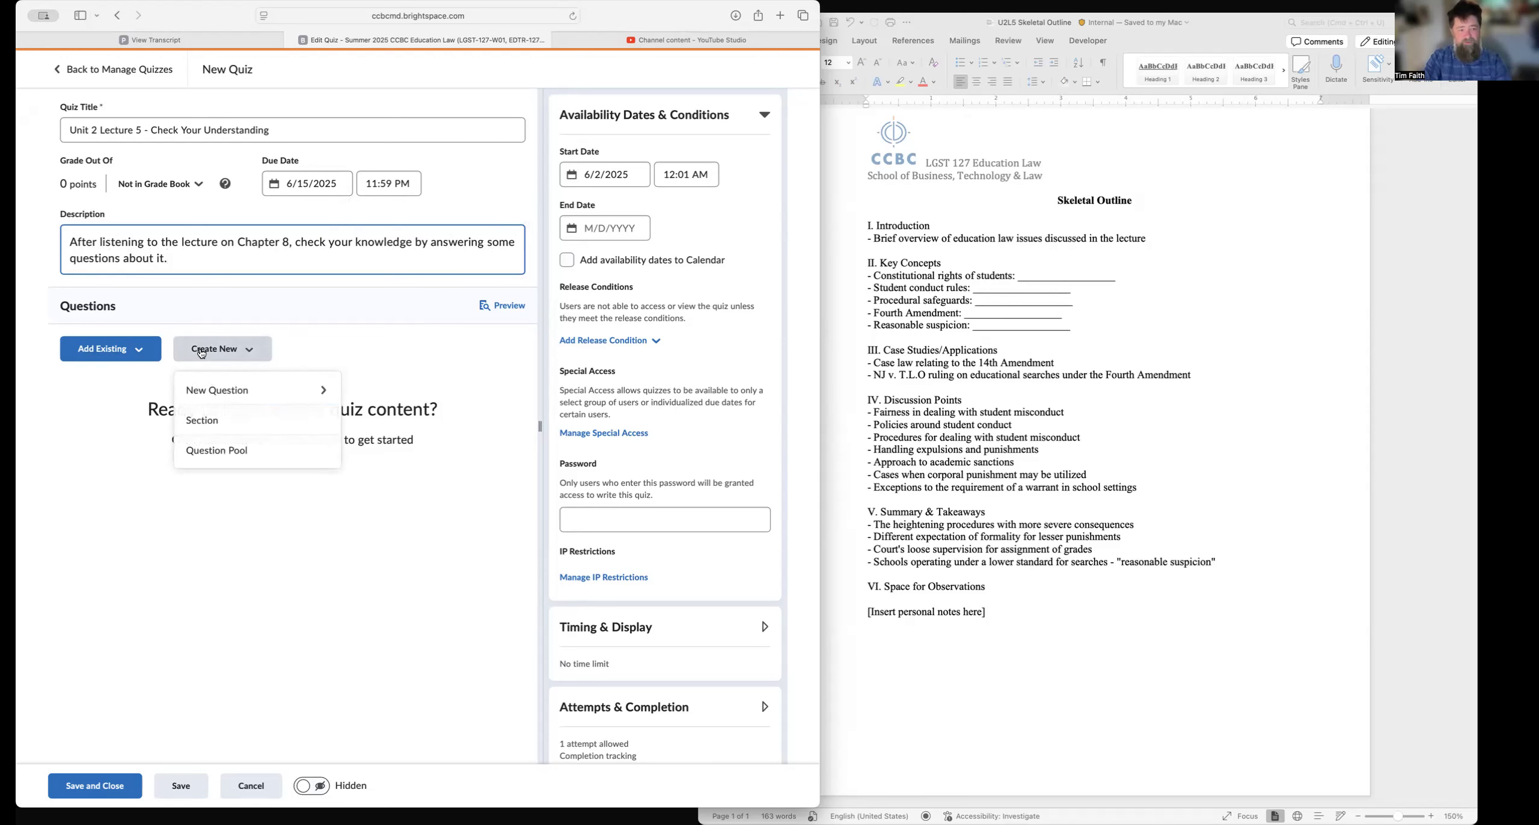
pyautogui.click(222, 452)
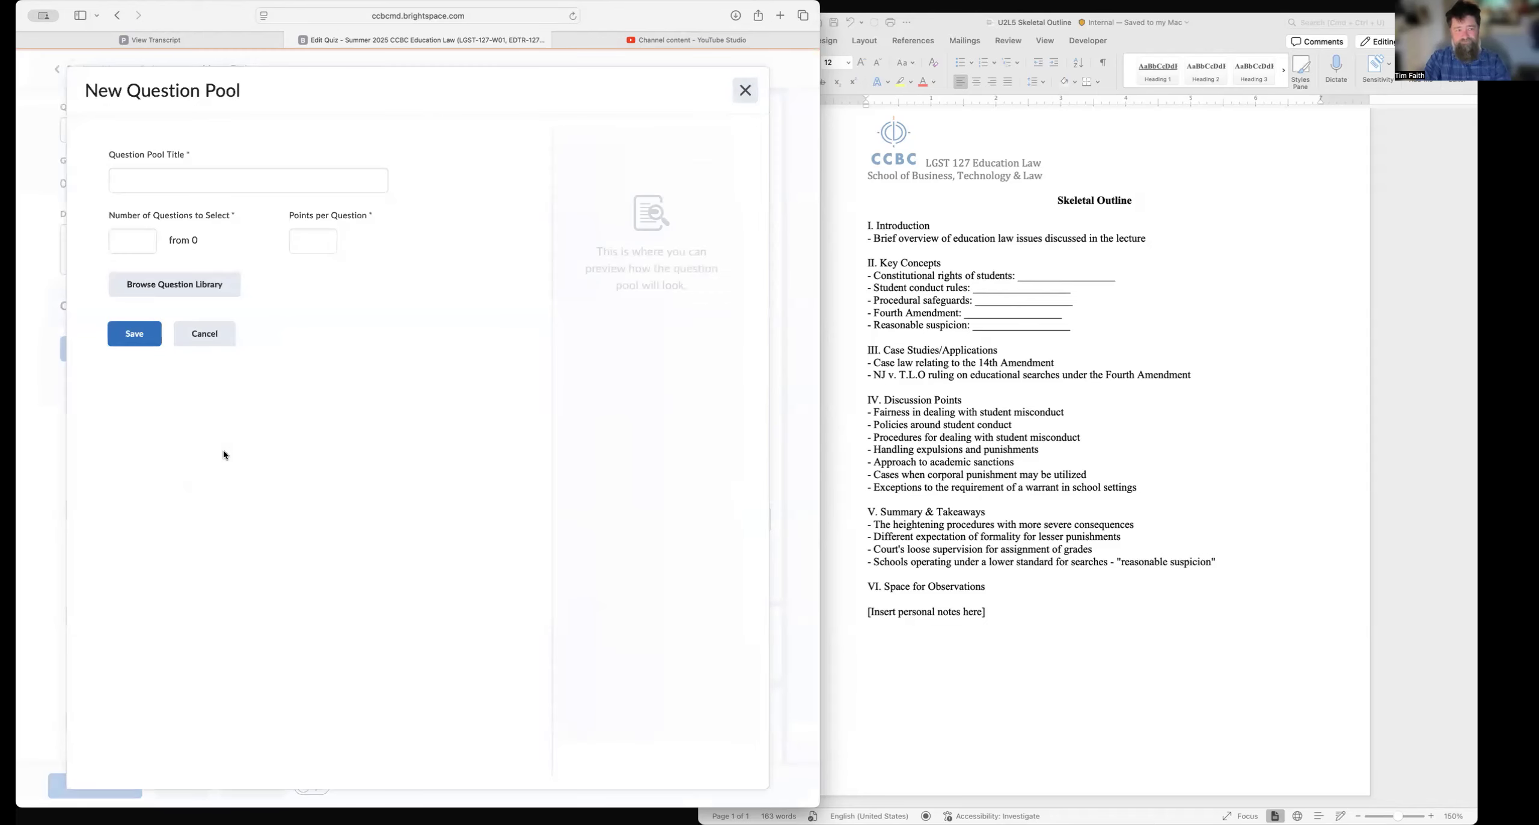
pyautogui.click(197, 180)
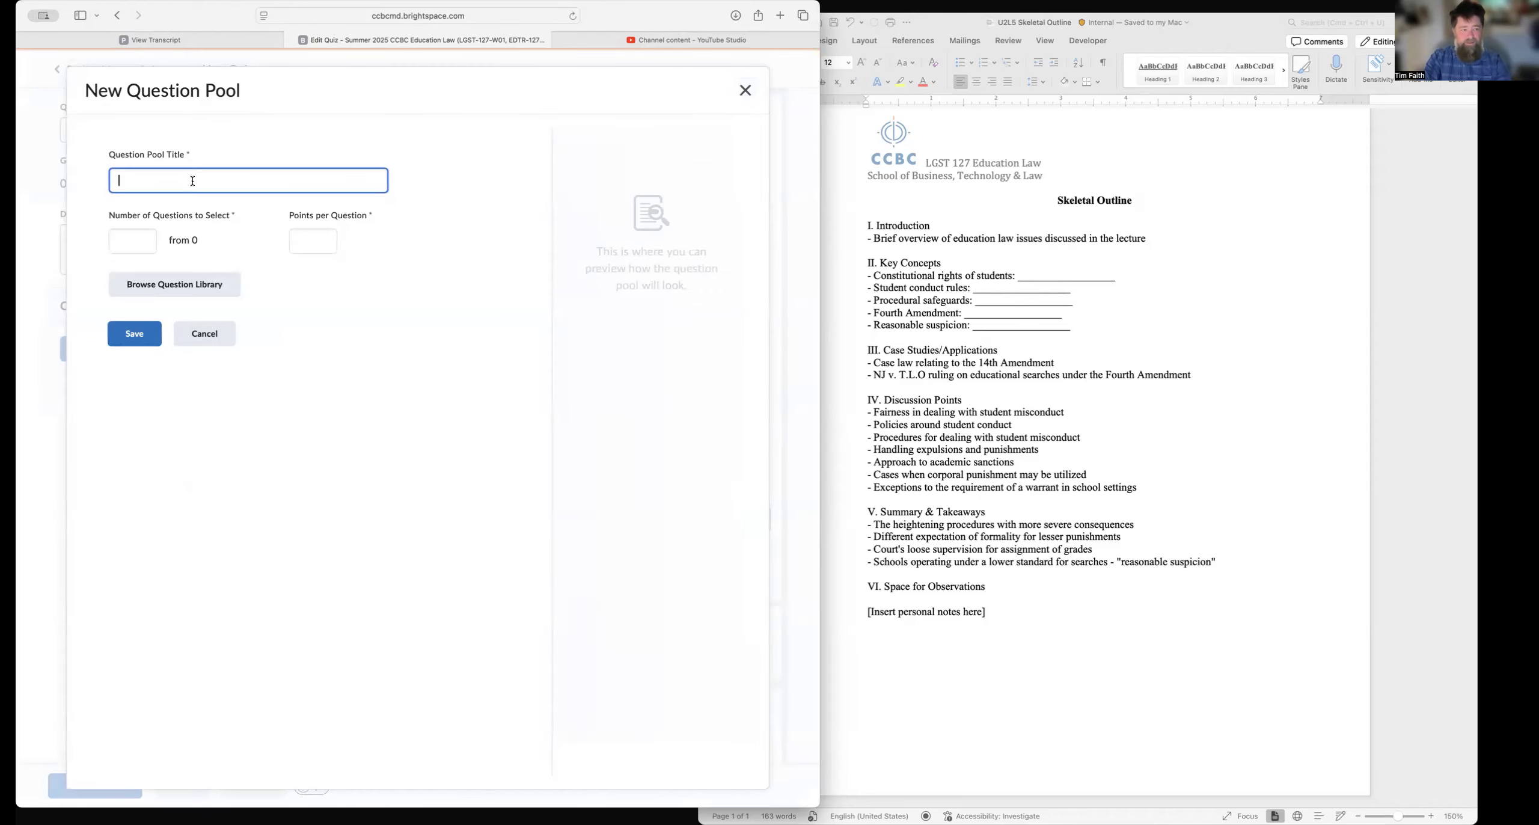
pyautogui.write('U2L5')
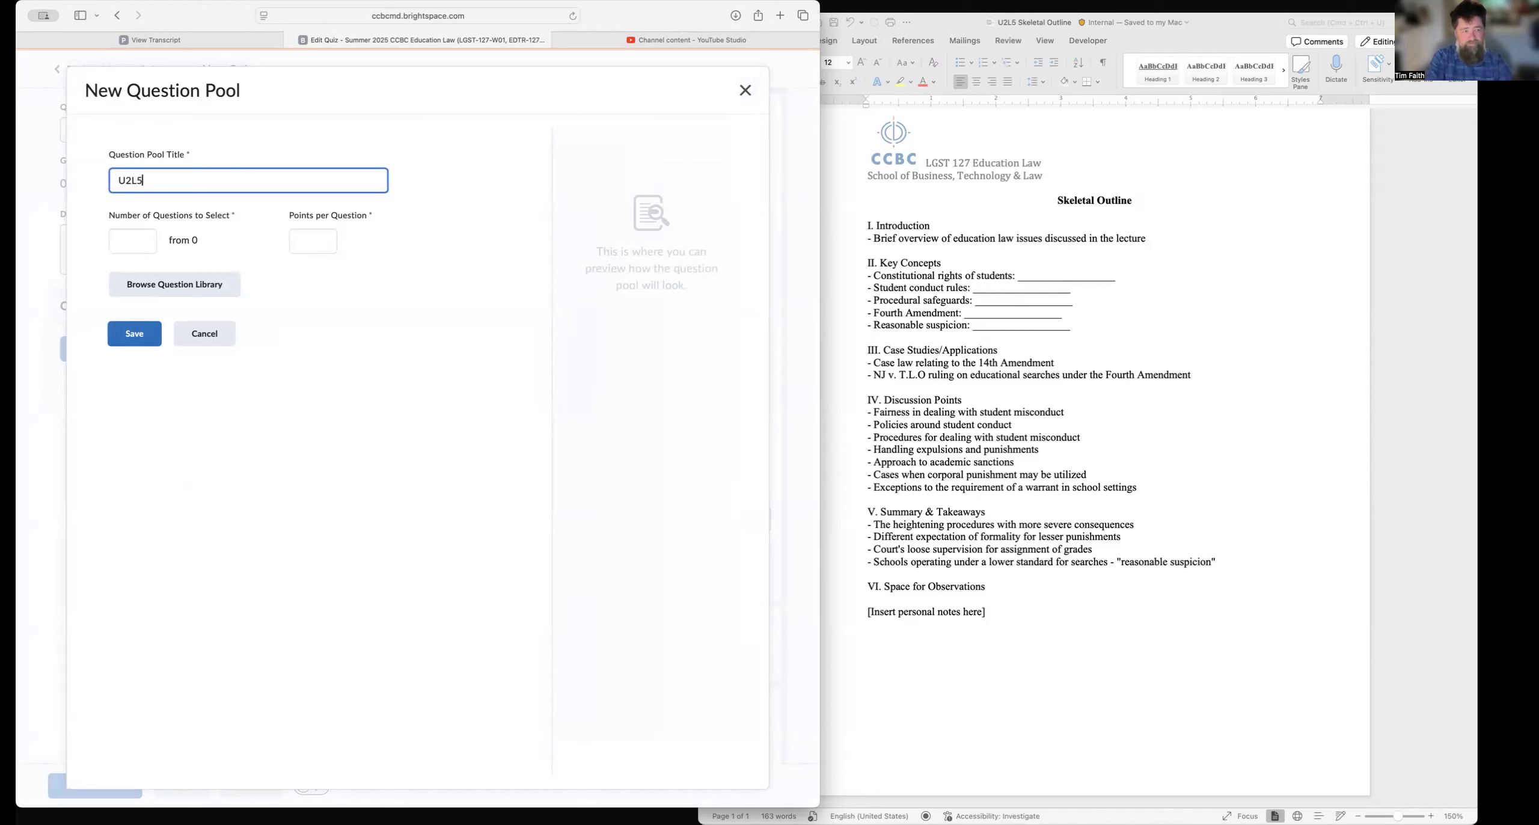
pyautogui.scroll(-5, 423, 435)
pyautogui.click(303, 698)
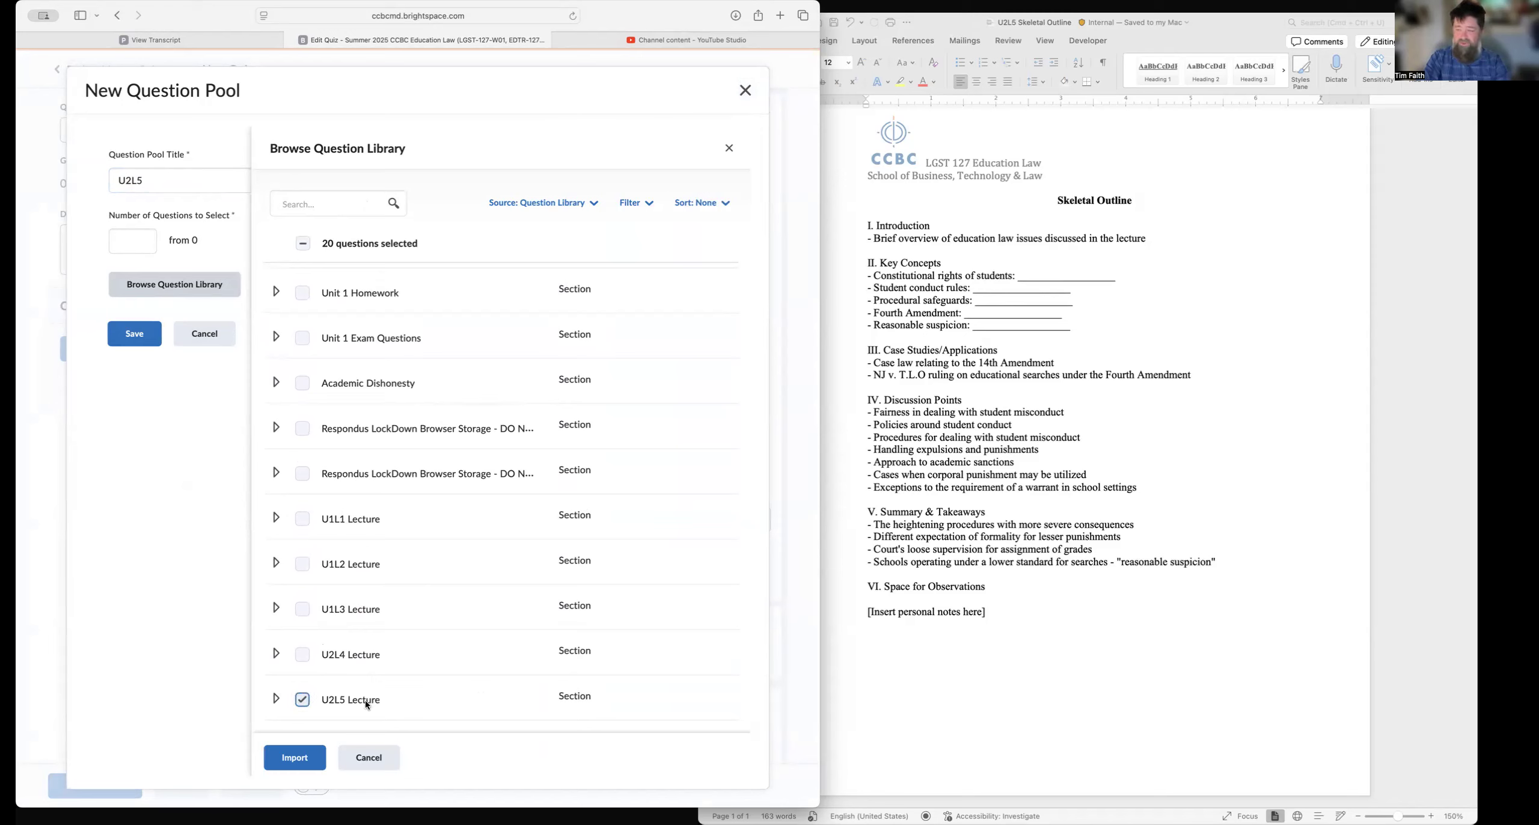
pyautogui.click(295, 758)
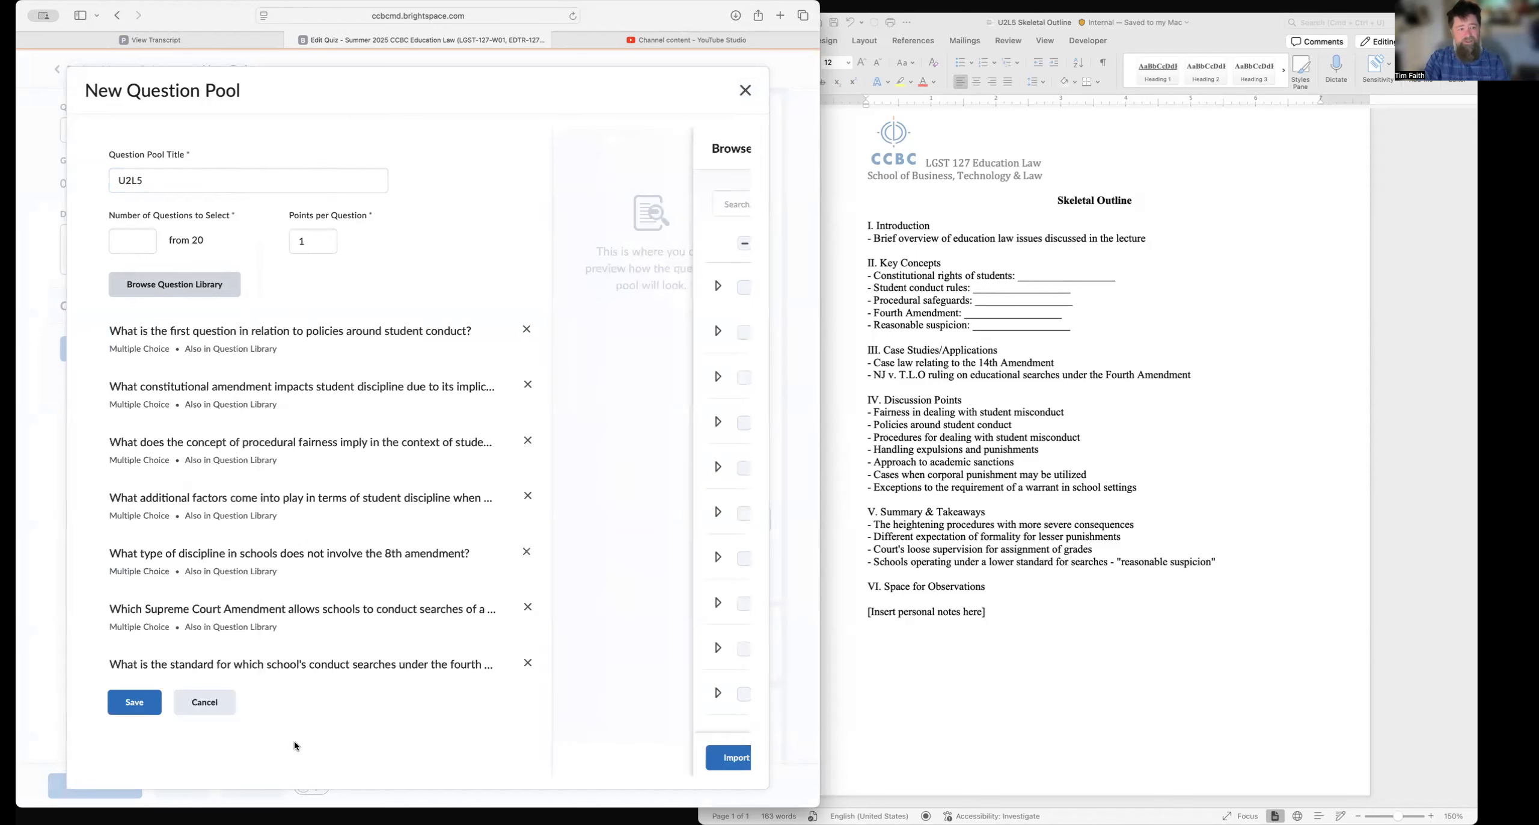
# Step: Set the U2L5 pool to select 10 questions and save it to the quiz
pyautogui.click(122, 240)
pyautogui.write('10')
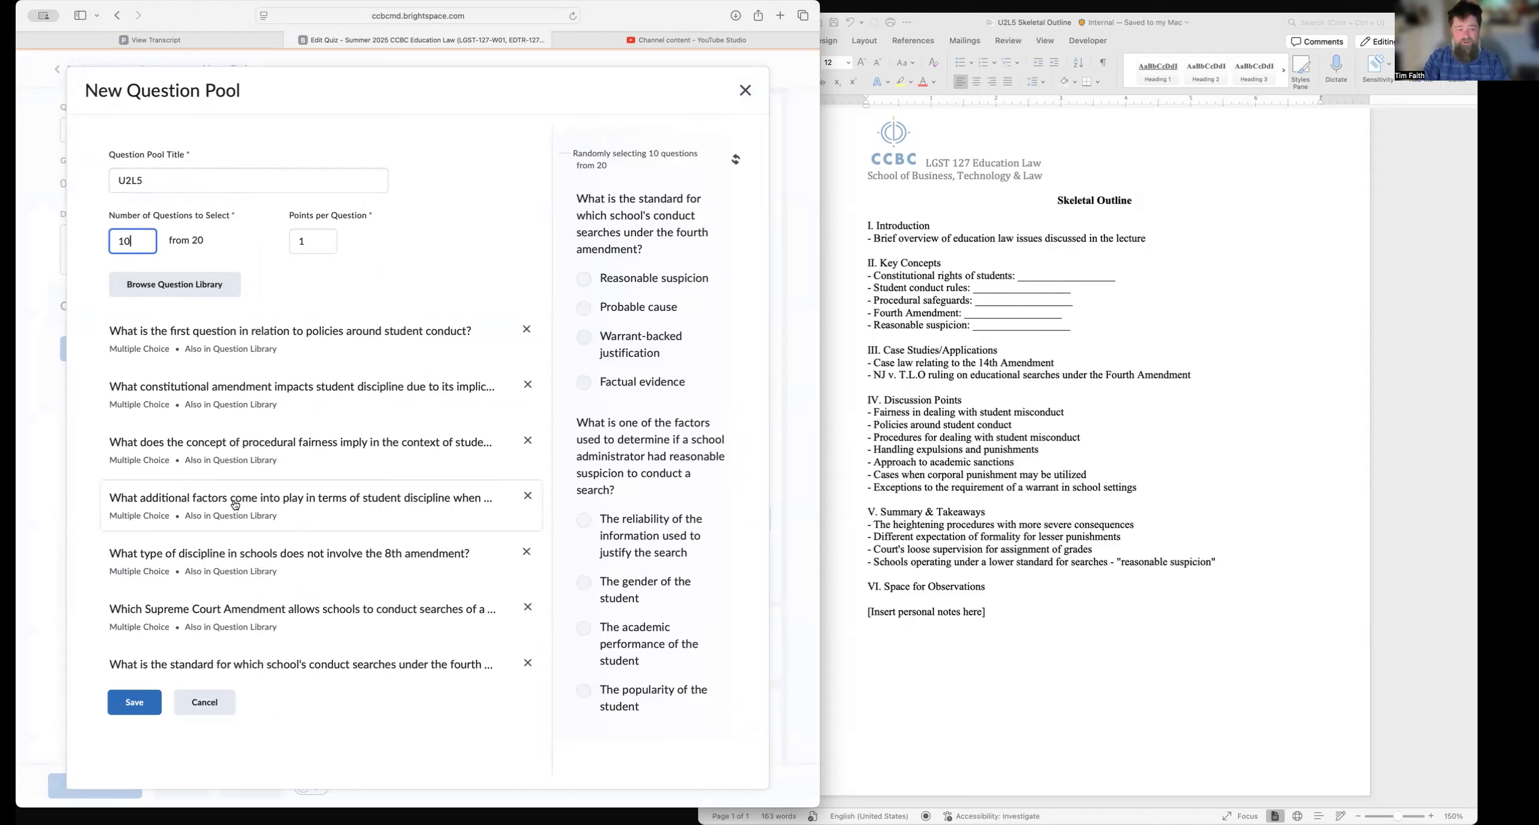
pyautogui.click(142, 705)
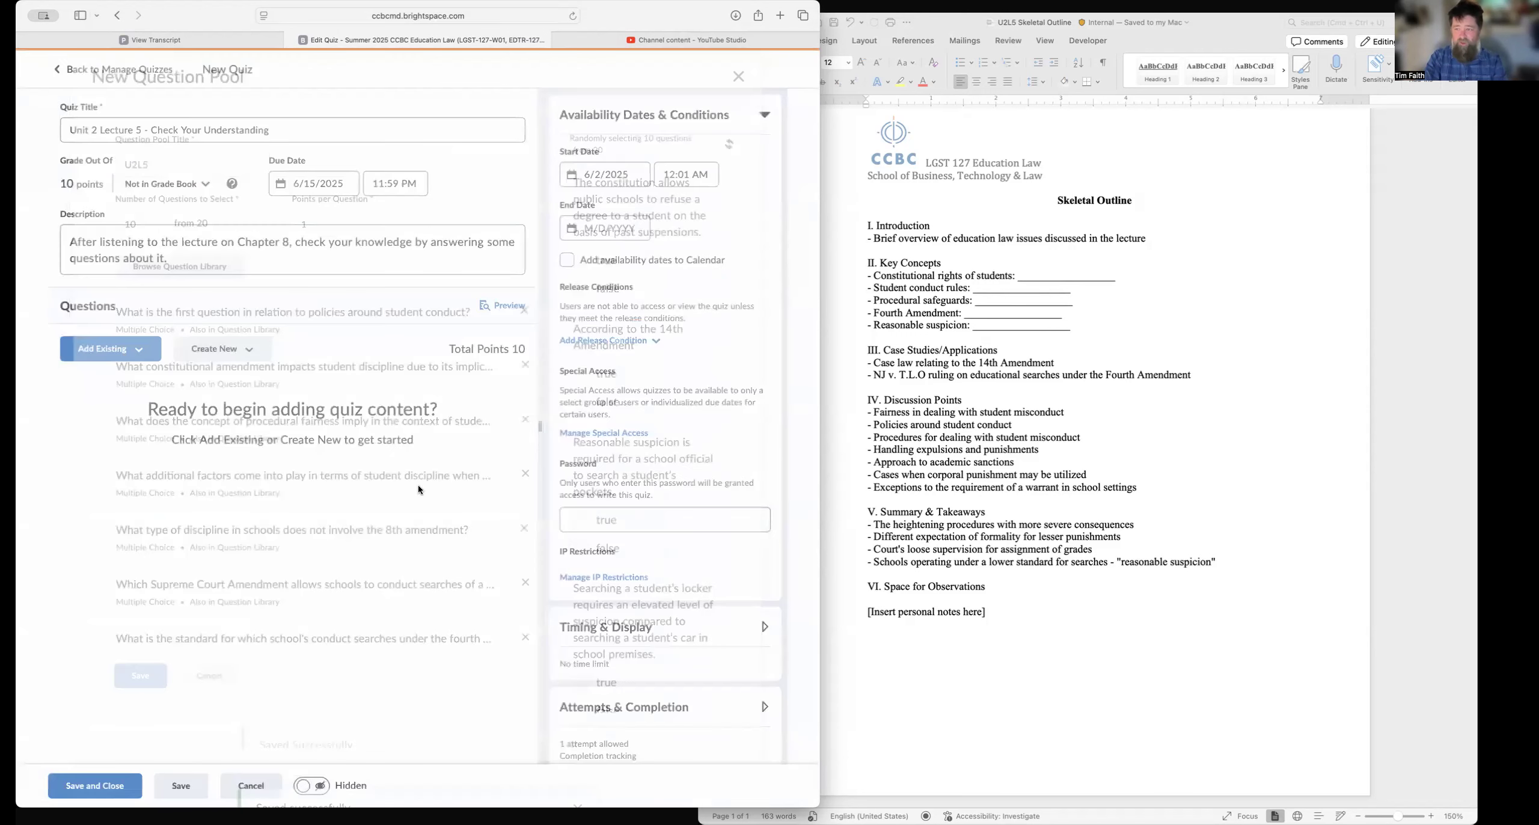
# Step: Allow unlimited attempts on the quiz
pyautogui.scroll(-3, 703, 335)
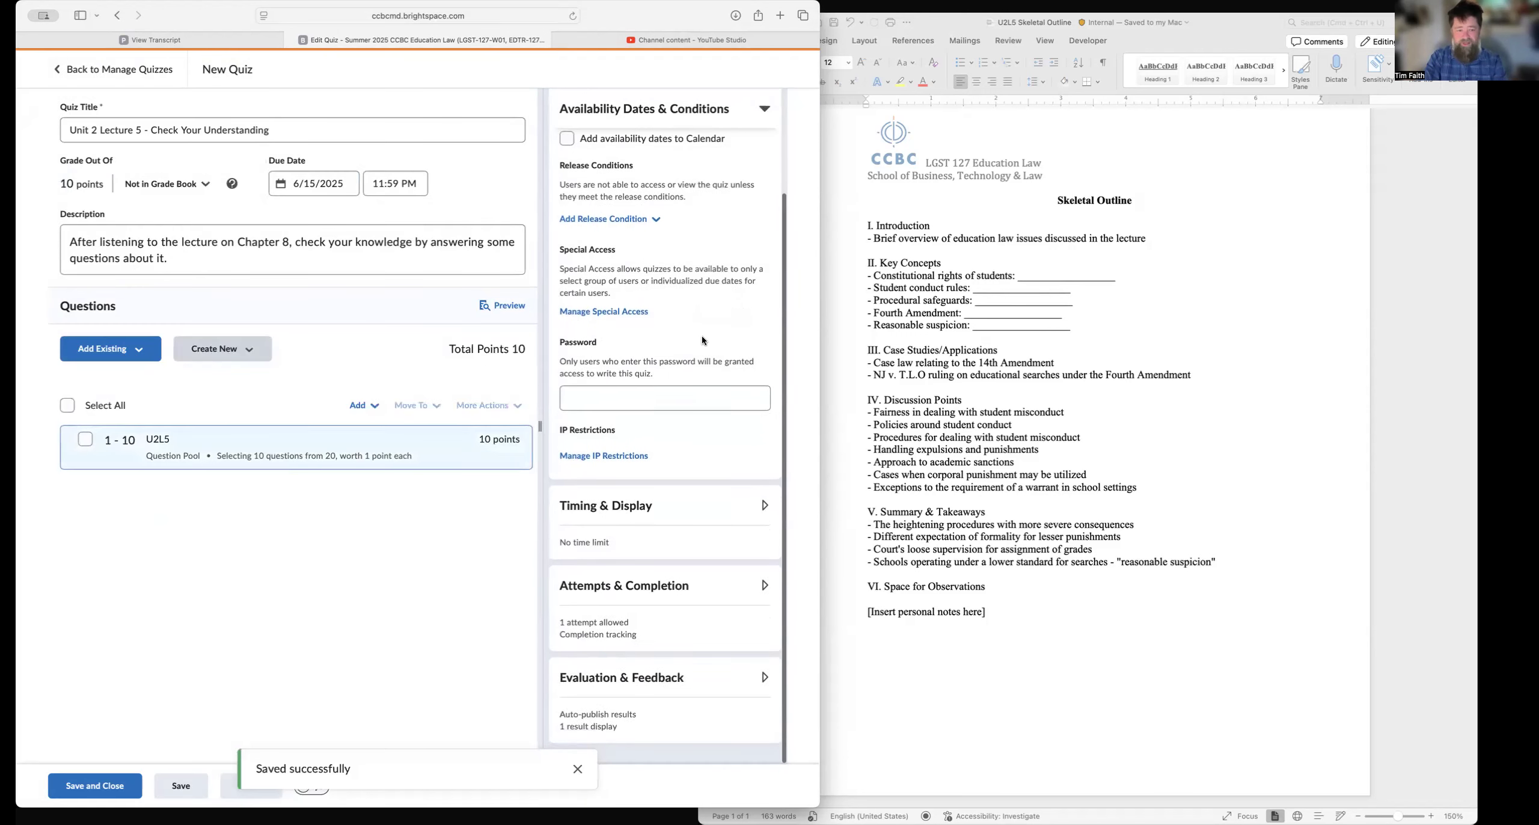
pyautogui.click(579, 614)
pyautogui.click(603, 678)
pyautogui.click(234, 161)
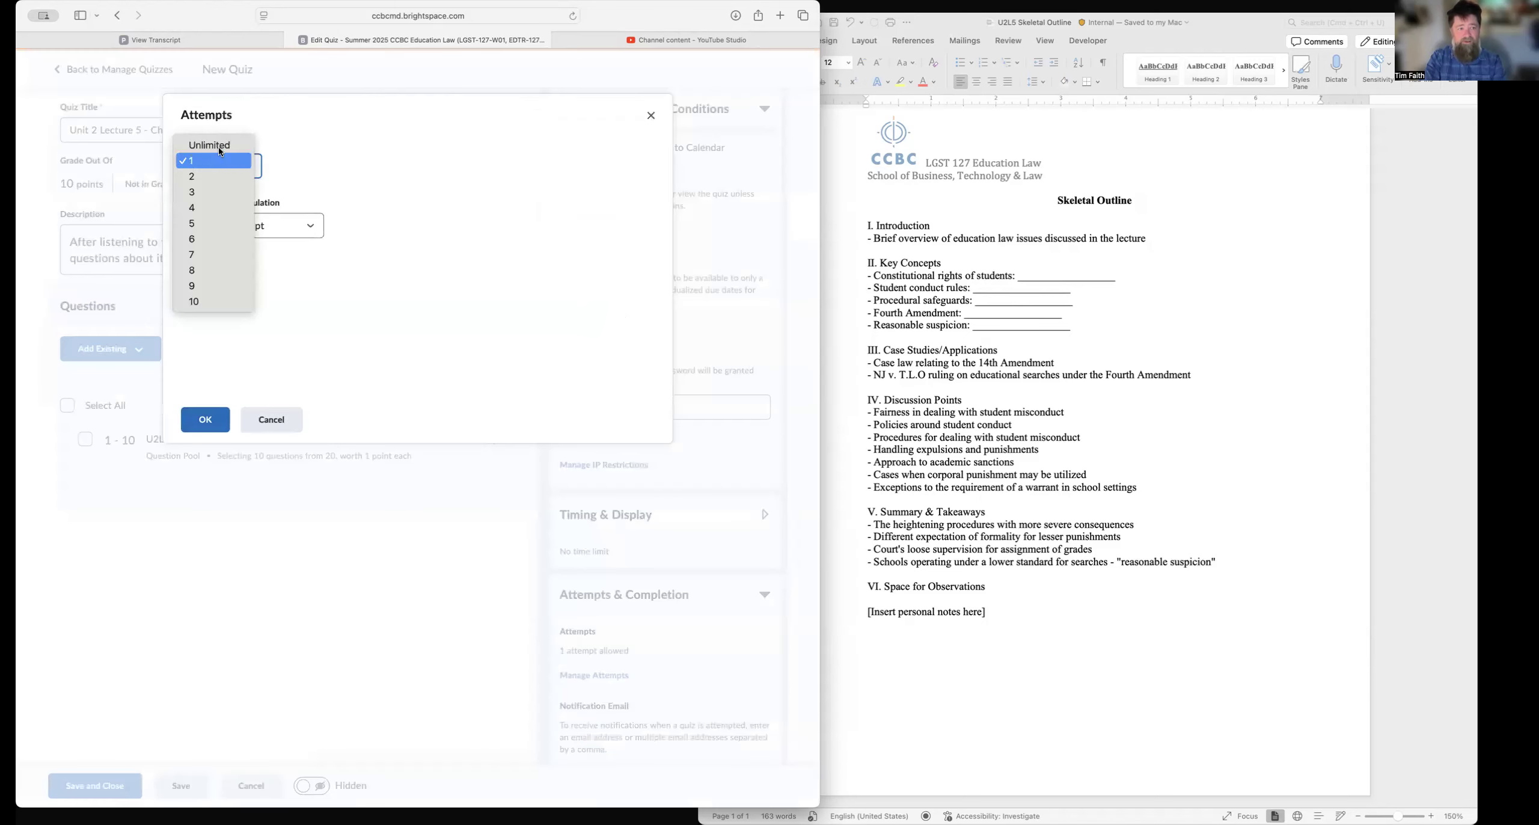
pyautogui.click(207, 149)
pyautogui.click(205, 419)
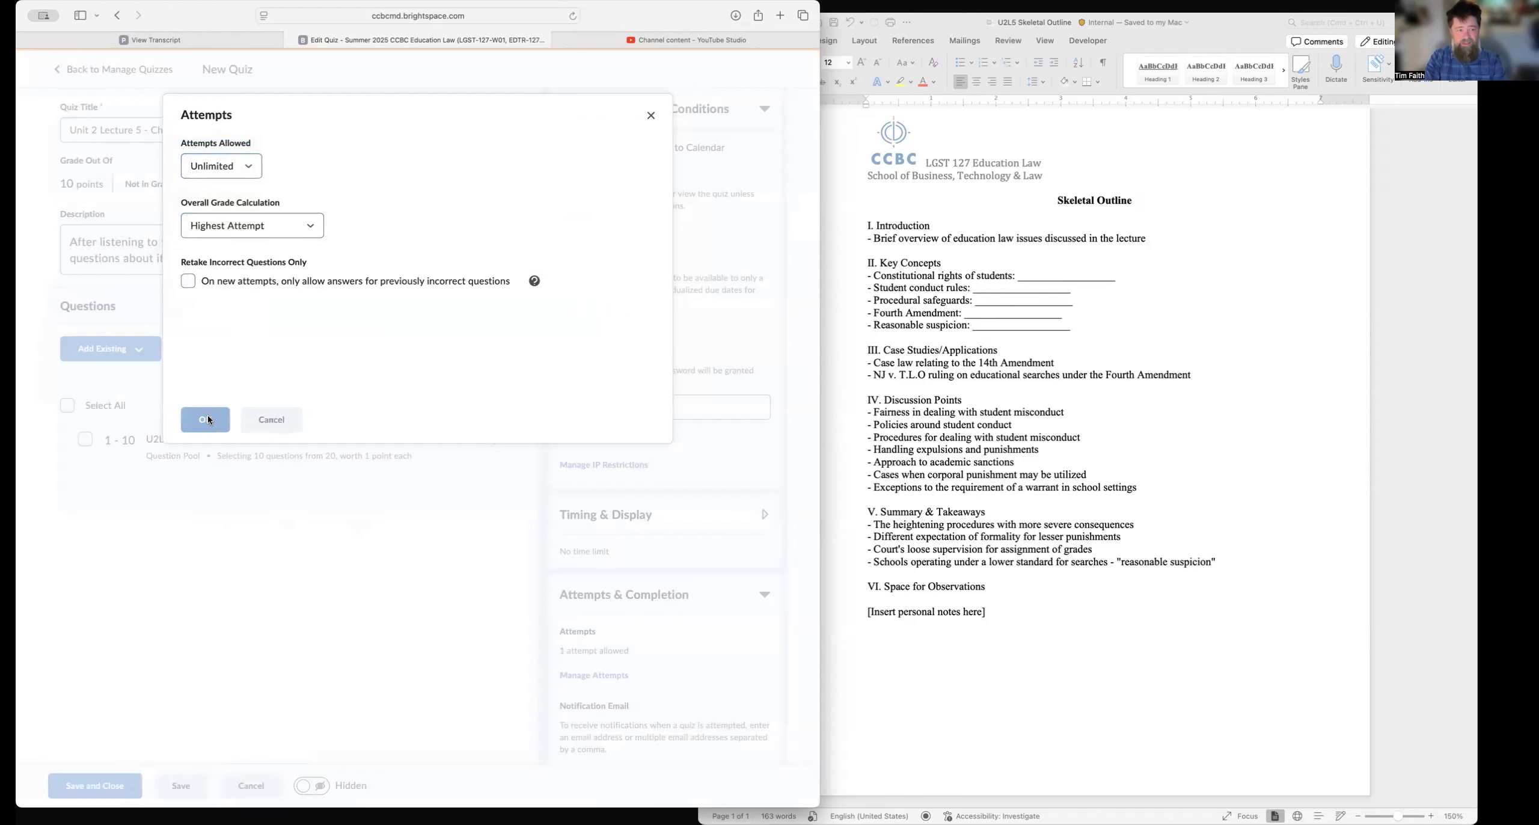
# Step: Set the published results to show incorrect questions only, without correct answers, and make the quiz visible
pyautogui.scroll(-4, 638, 557)
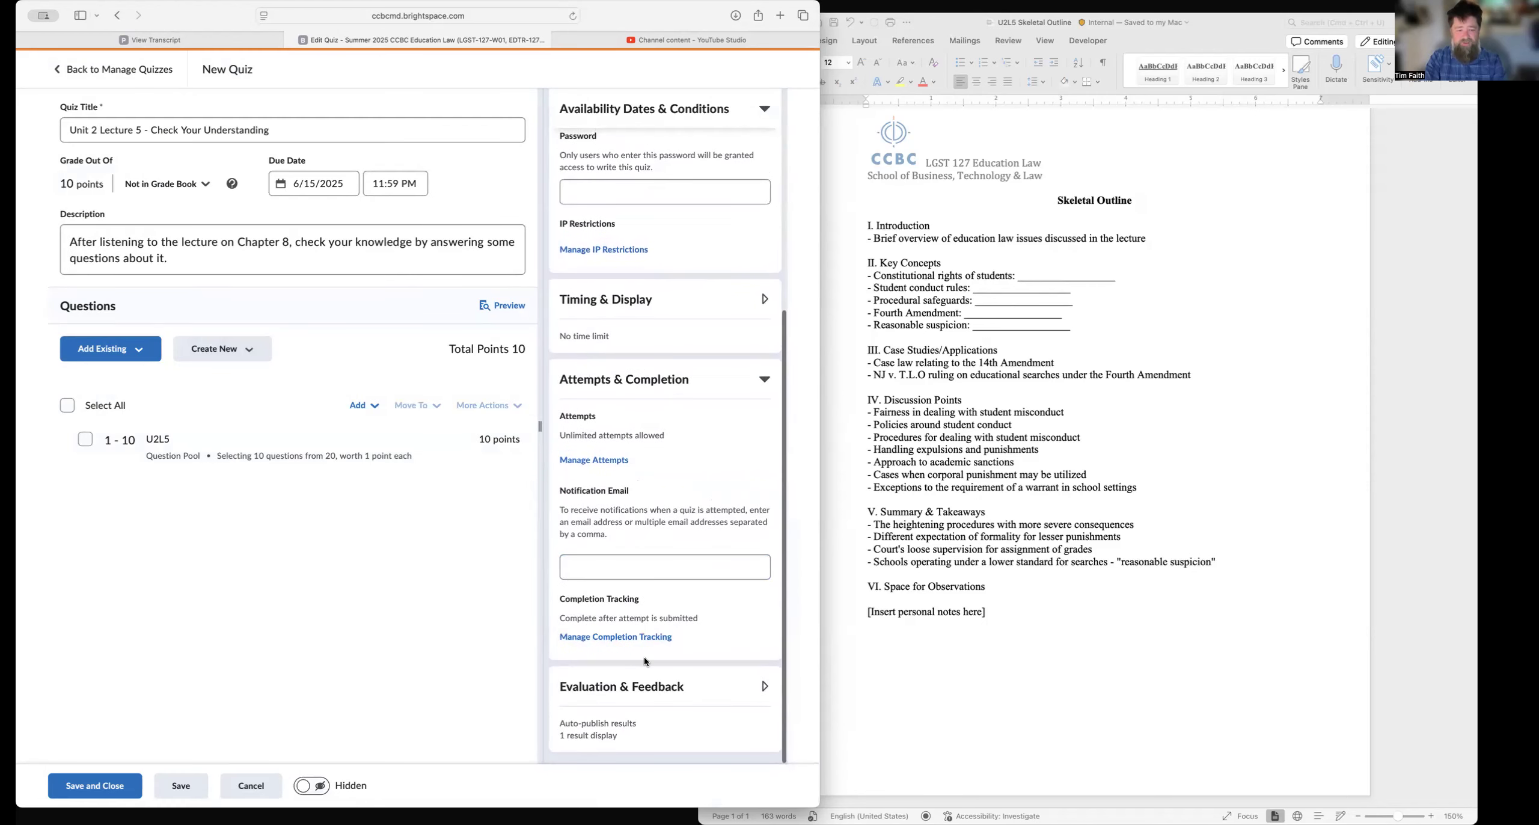
pyautogui.click(637, 685)
pyautogui.scroll(-5, 633, 684)
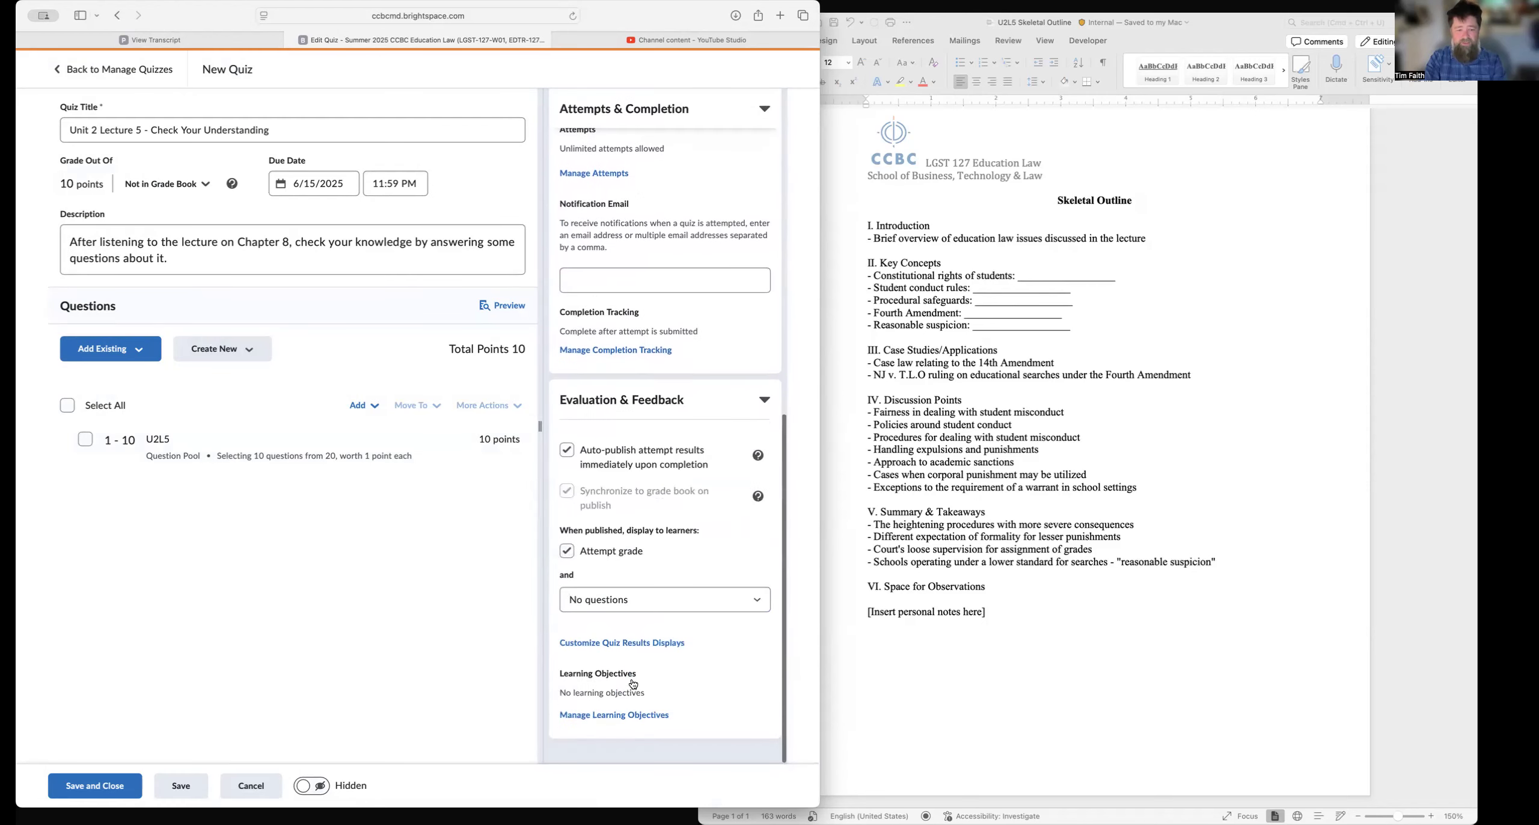
pyautogui.click(631, 613)
pyautogui.click(632, 640)
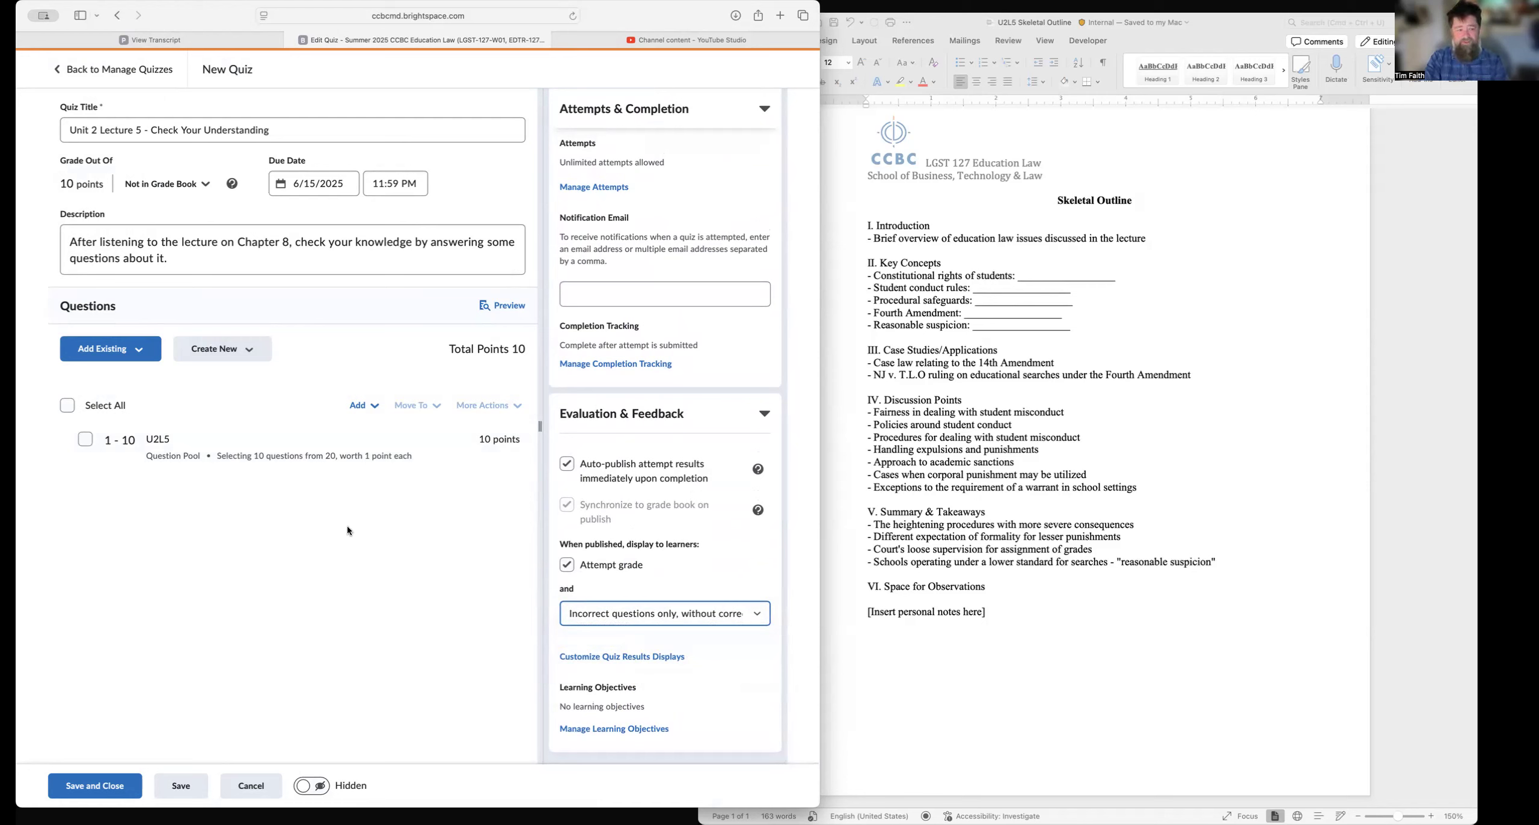
pyautogui.click(311, 785)
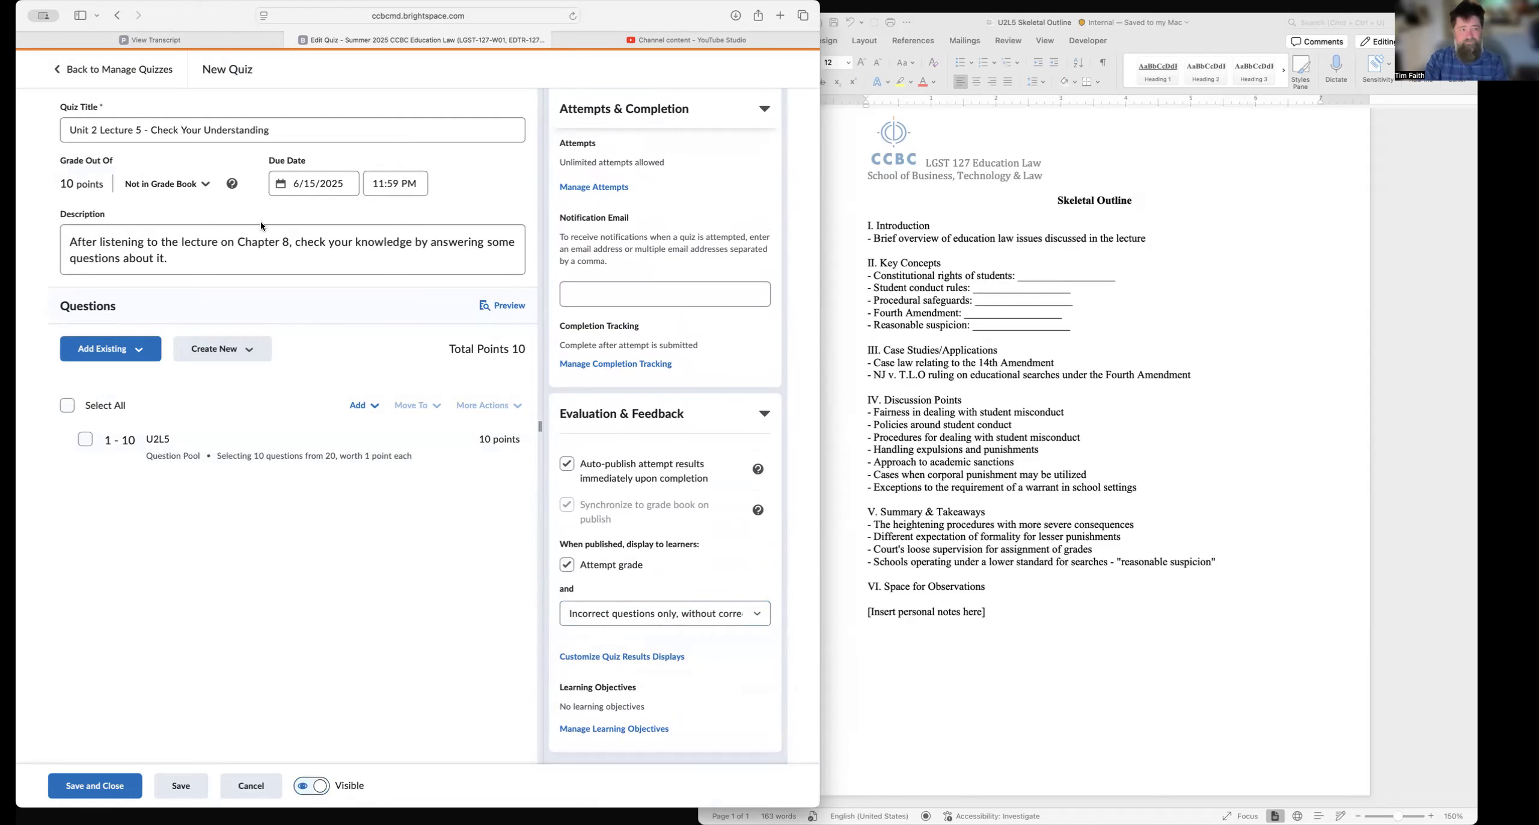
# Step: Switch to the lecture transcript page and replace the learning objective with "highlight the key vocabulary on constitutional rights of students"
pyautogui.click(199, 39)
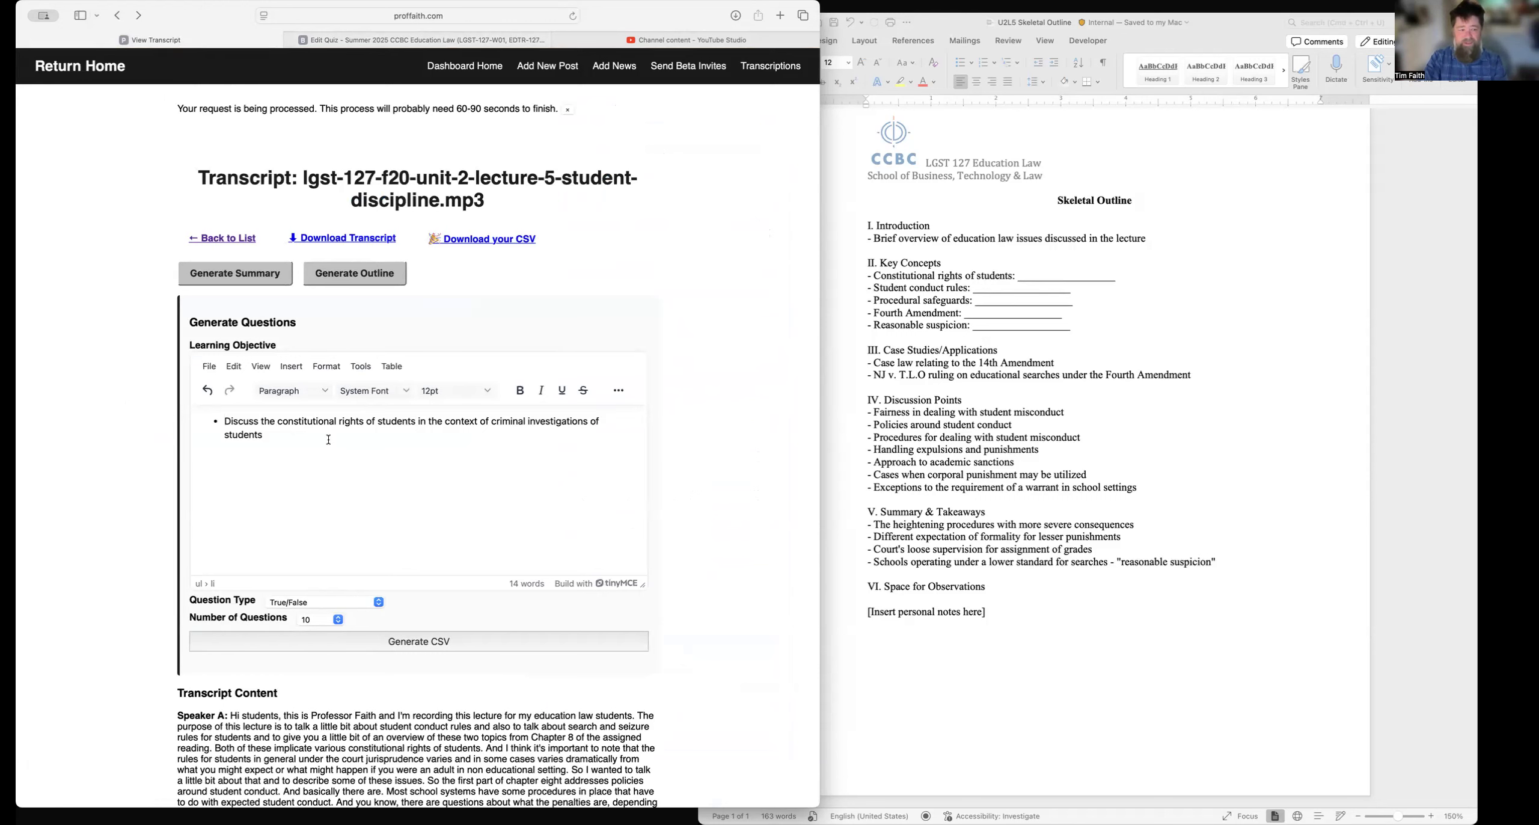
pyautogui.click(308, 443)
pyautogui.tripleClick(308, 445)
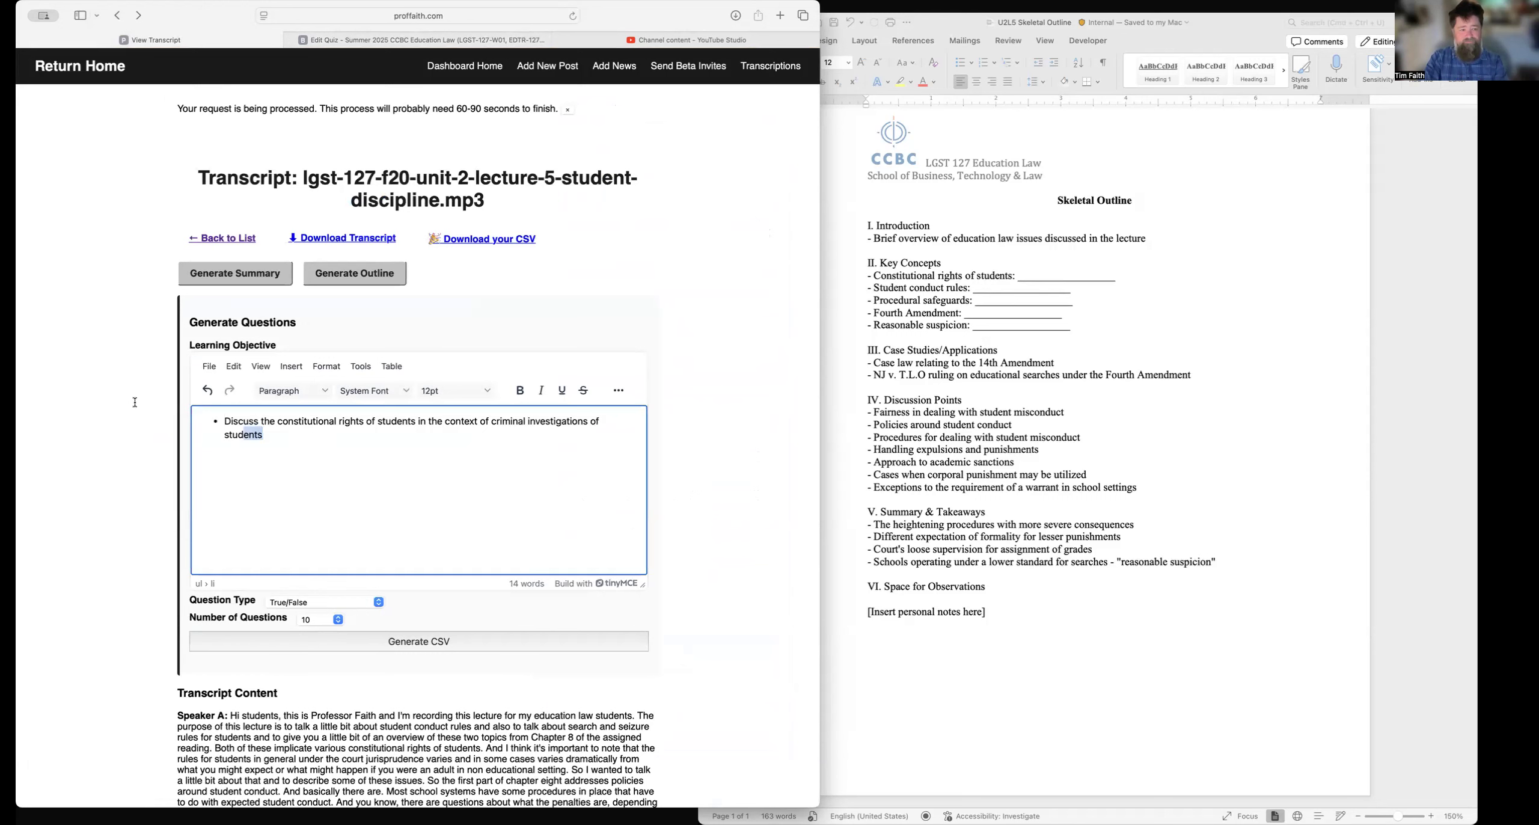
pyautogui.write('highlight t')
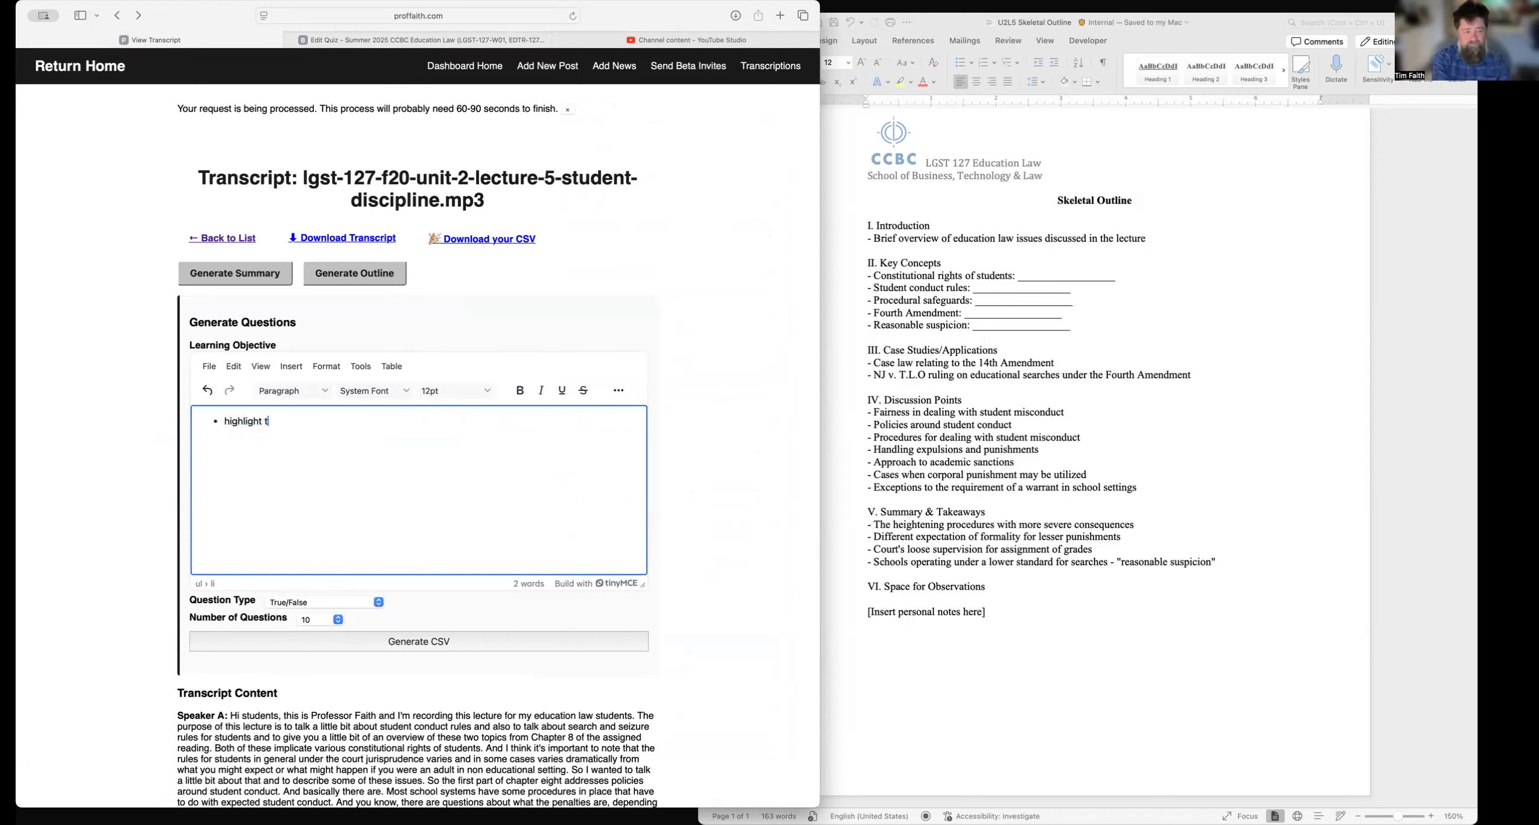
pyautogui.write('he key vocabulary on constitutional rights of students')
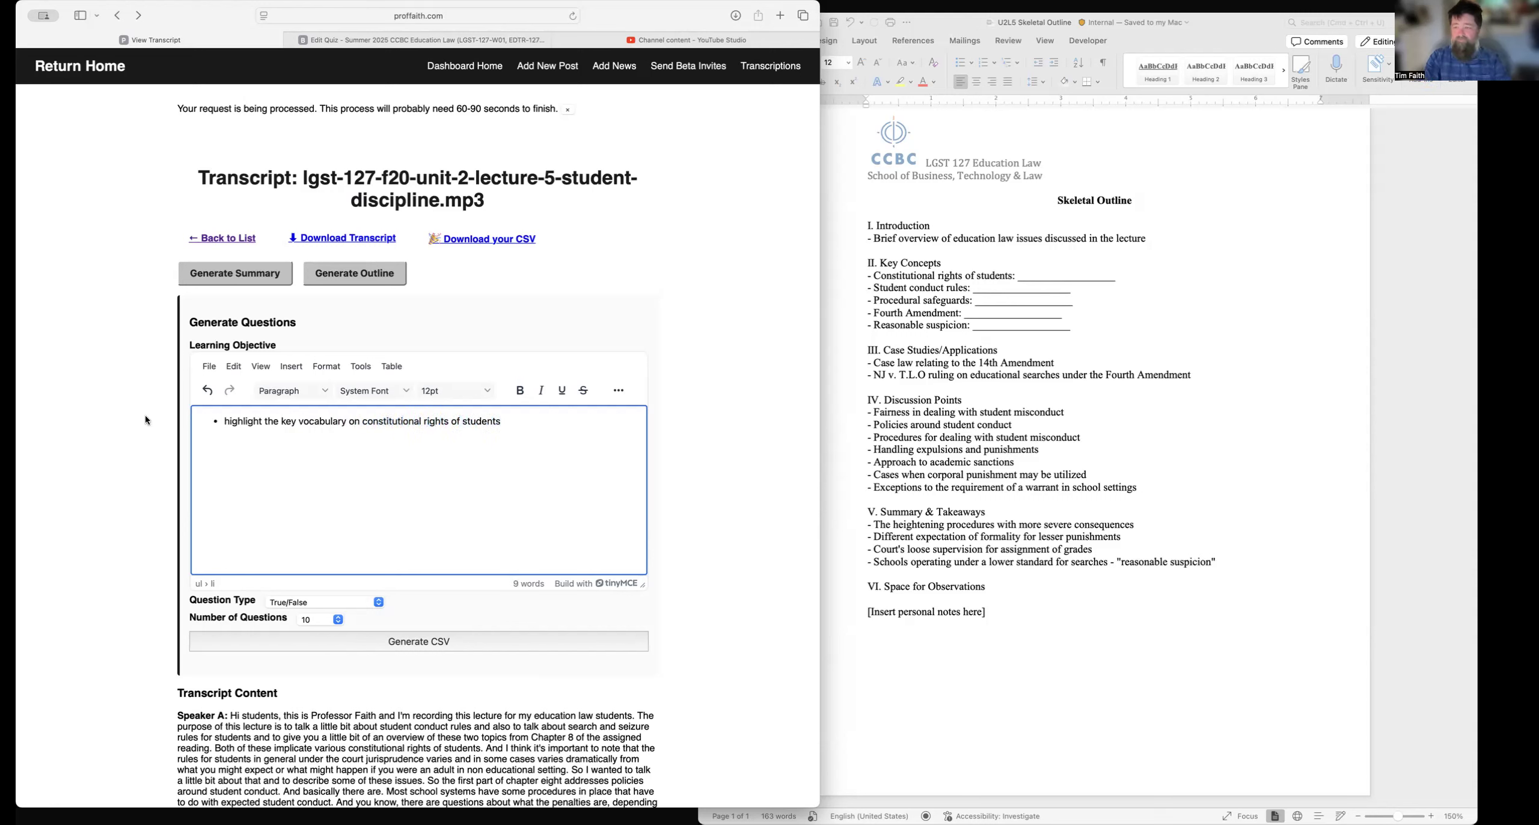
# Step: Set the question type to Matching and the number of questions to 1
pyautogui.click(305, 603)
pyautogui.click(320, 619)
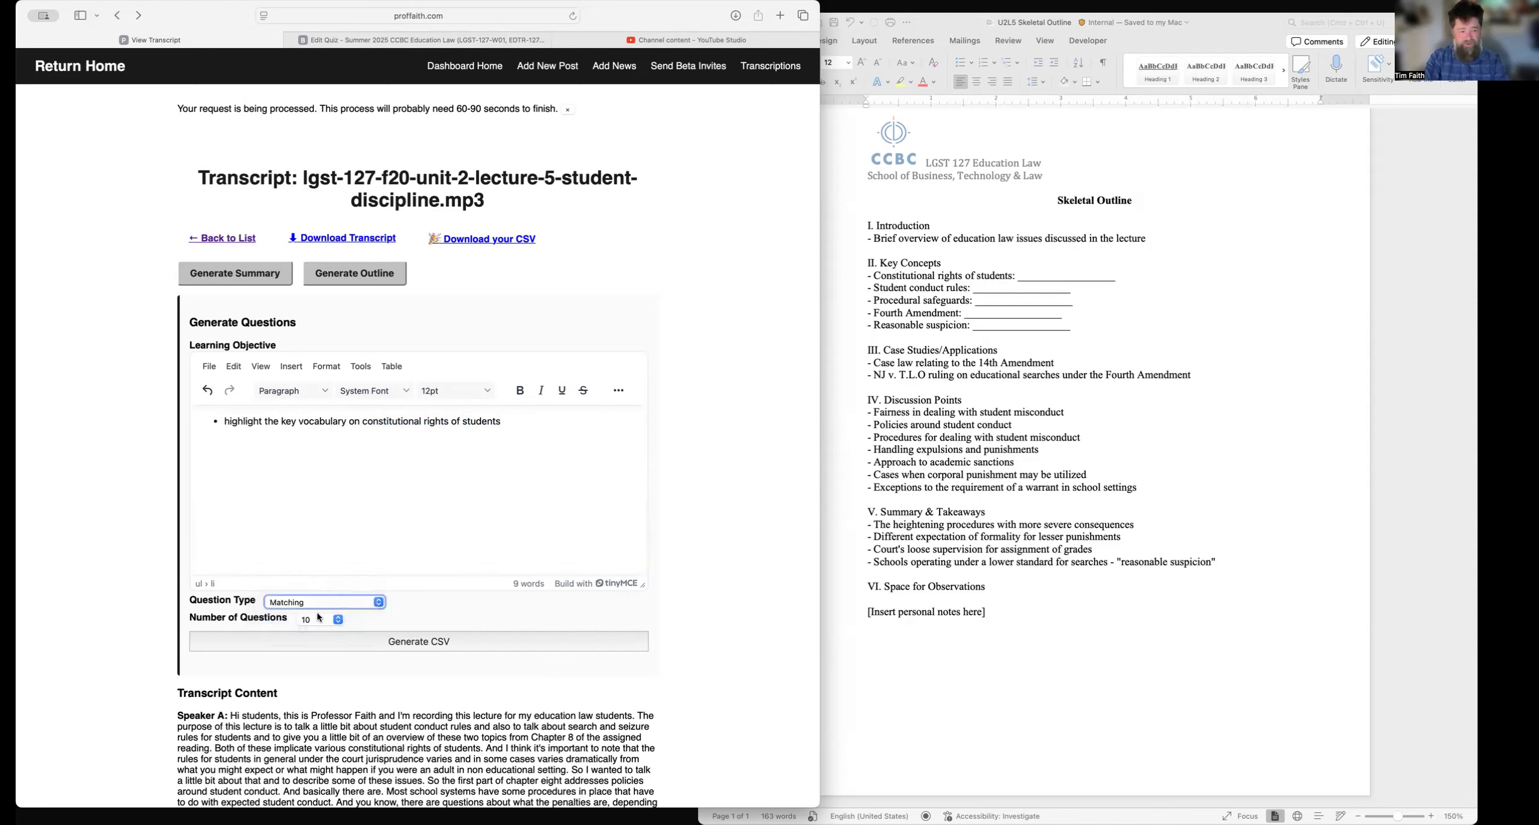
pyautogui.click(319, 618)
pyautogui.press('Escape')
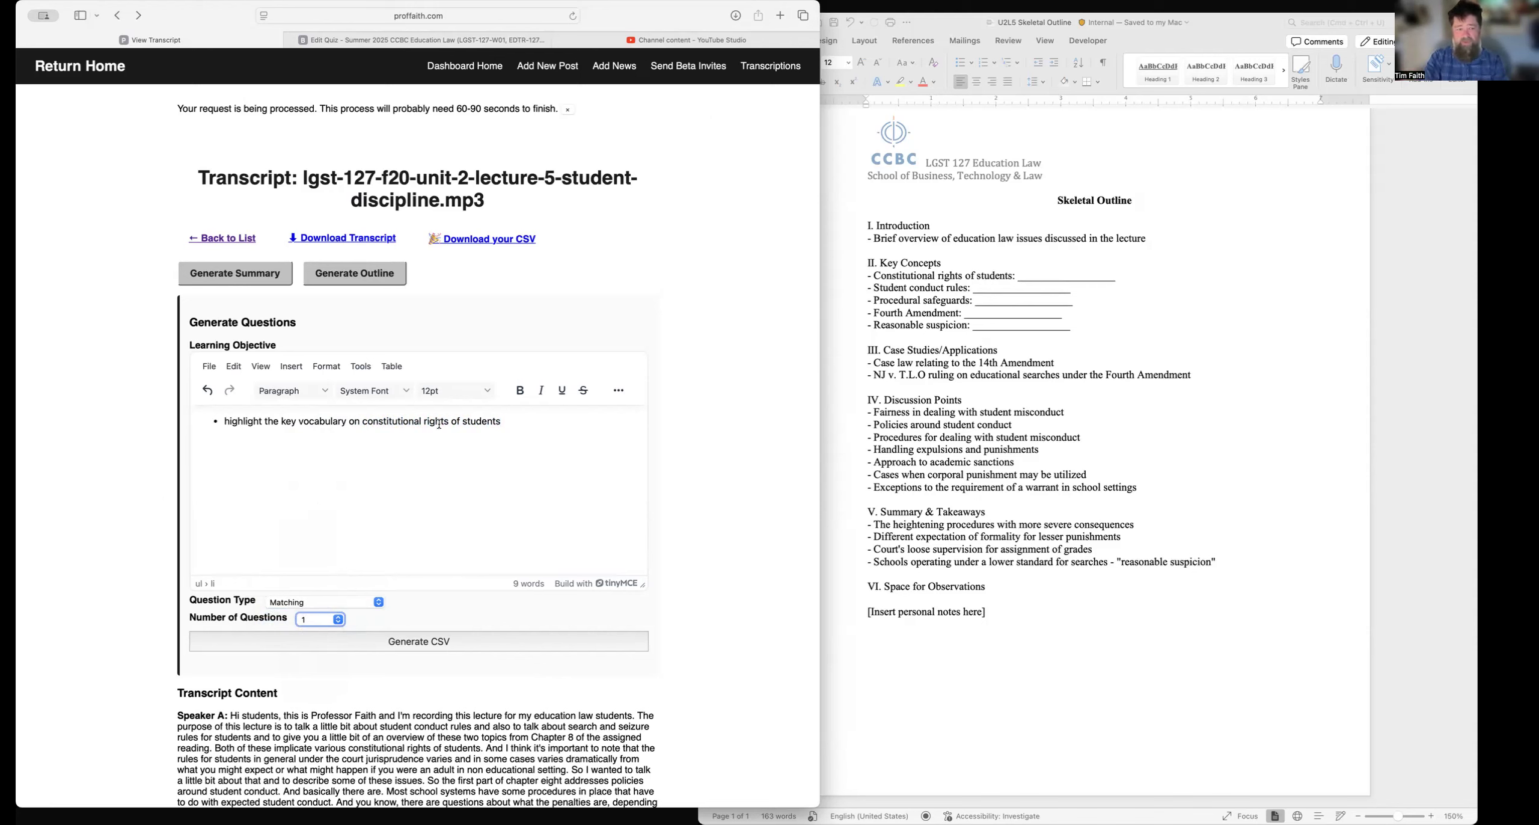
# Step: Insert "six" before "vocabulary" in the learning objective and generate the question CSV
pyautogui.click(299, 422)
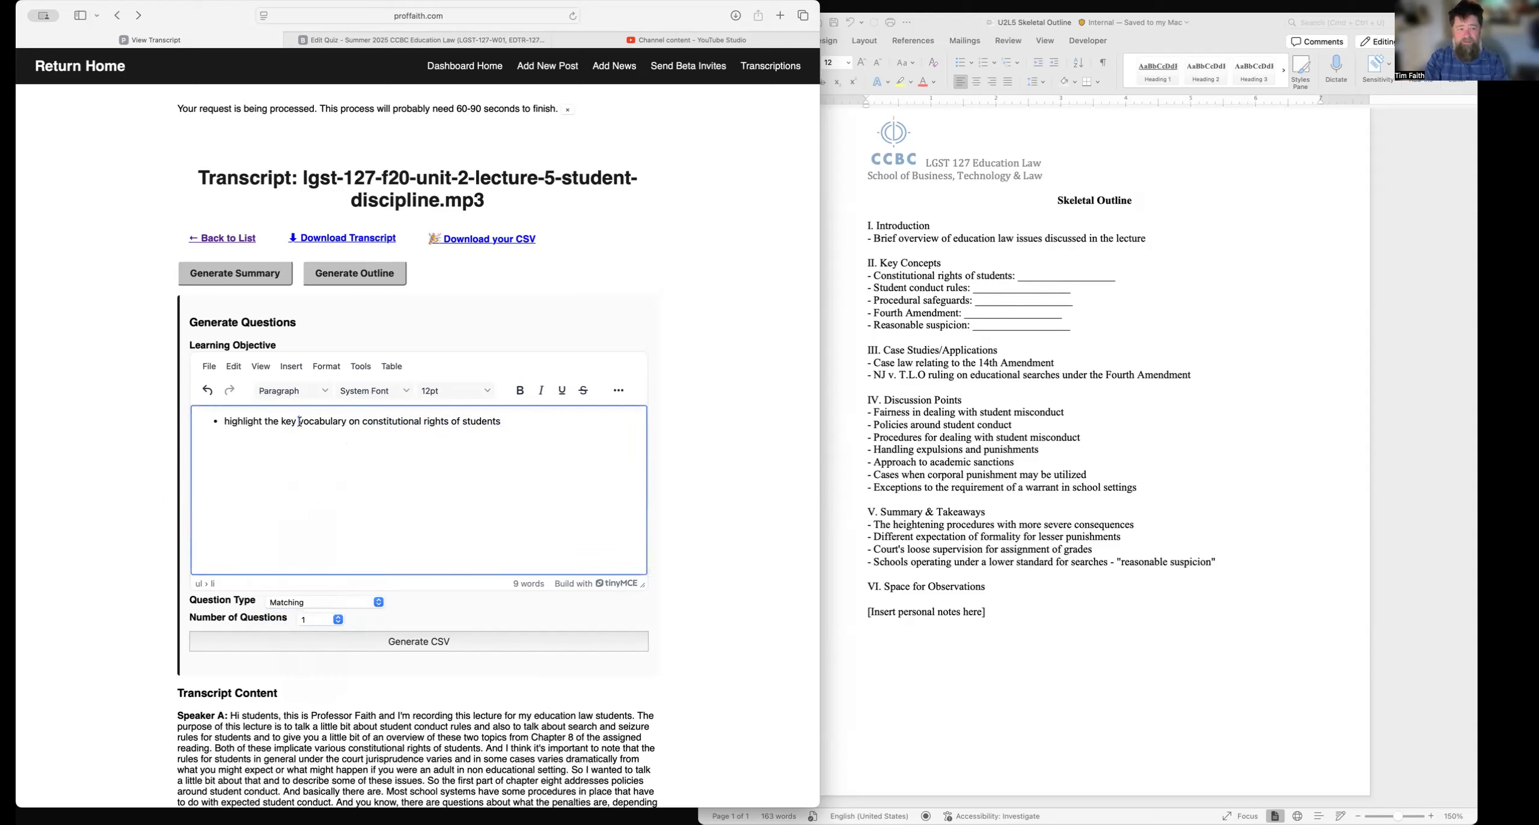
pyautogui.write('six')
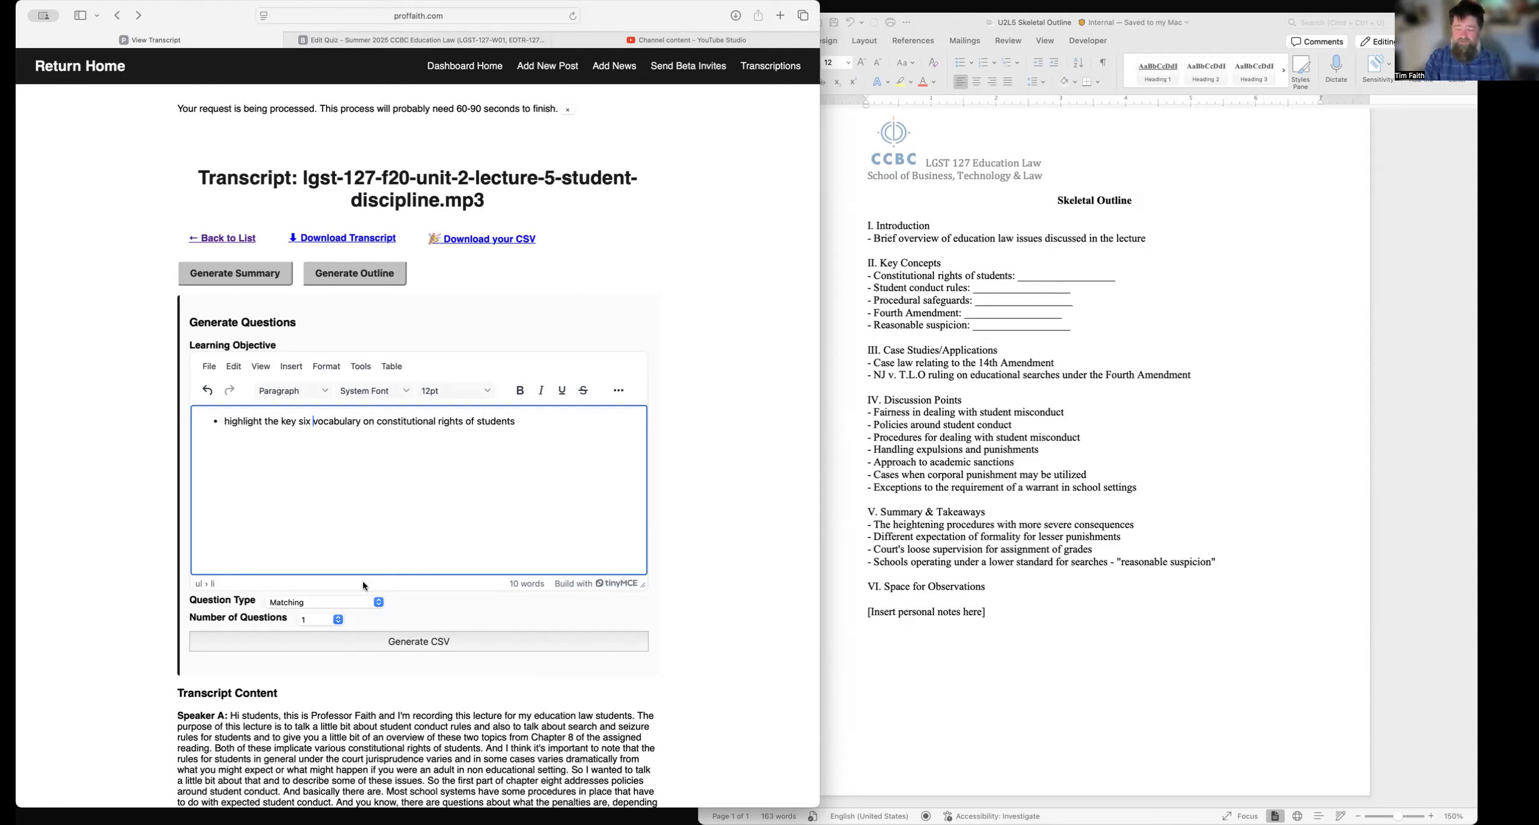
pyautogui.click(426, 643)
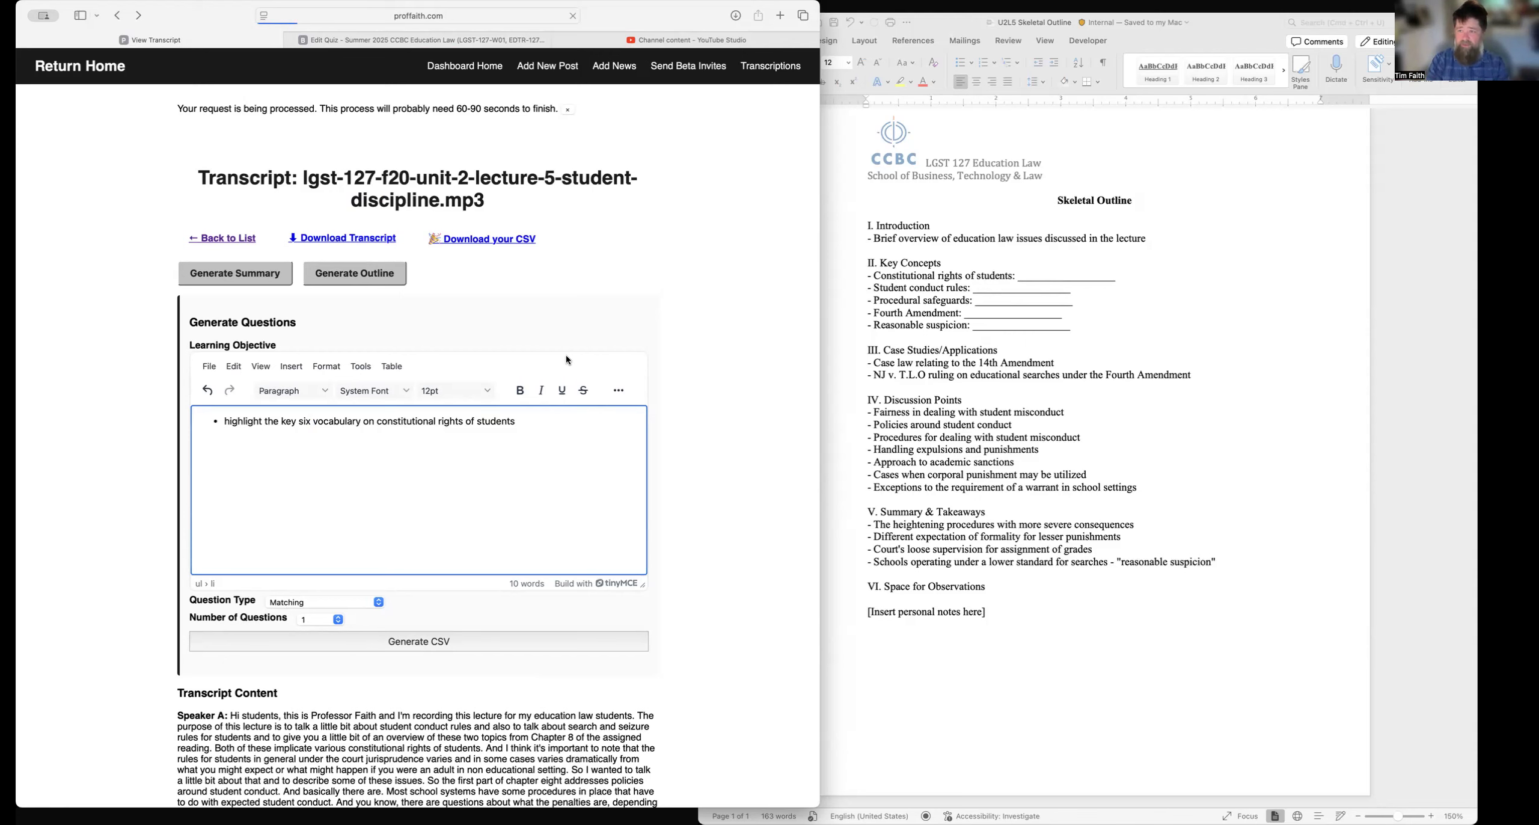
# Step: Go back to the transcript page, download the generated CSV and preview questions_11-3.csv
pyautogui.click(467, 37)
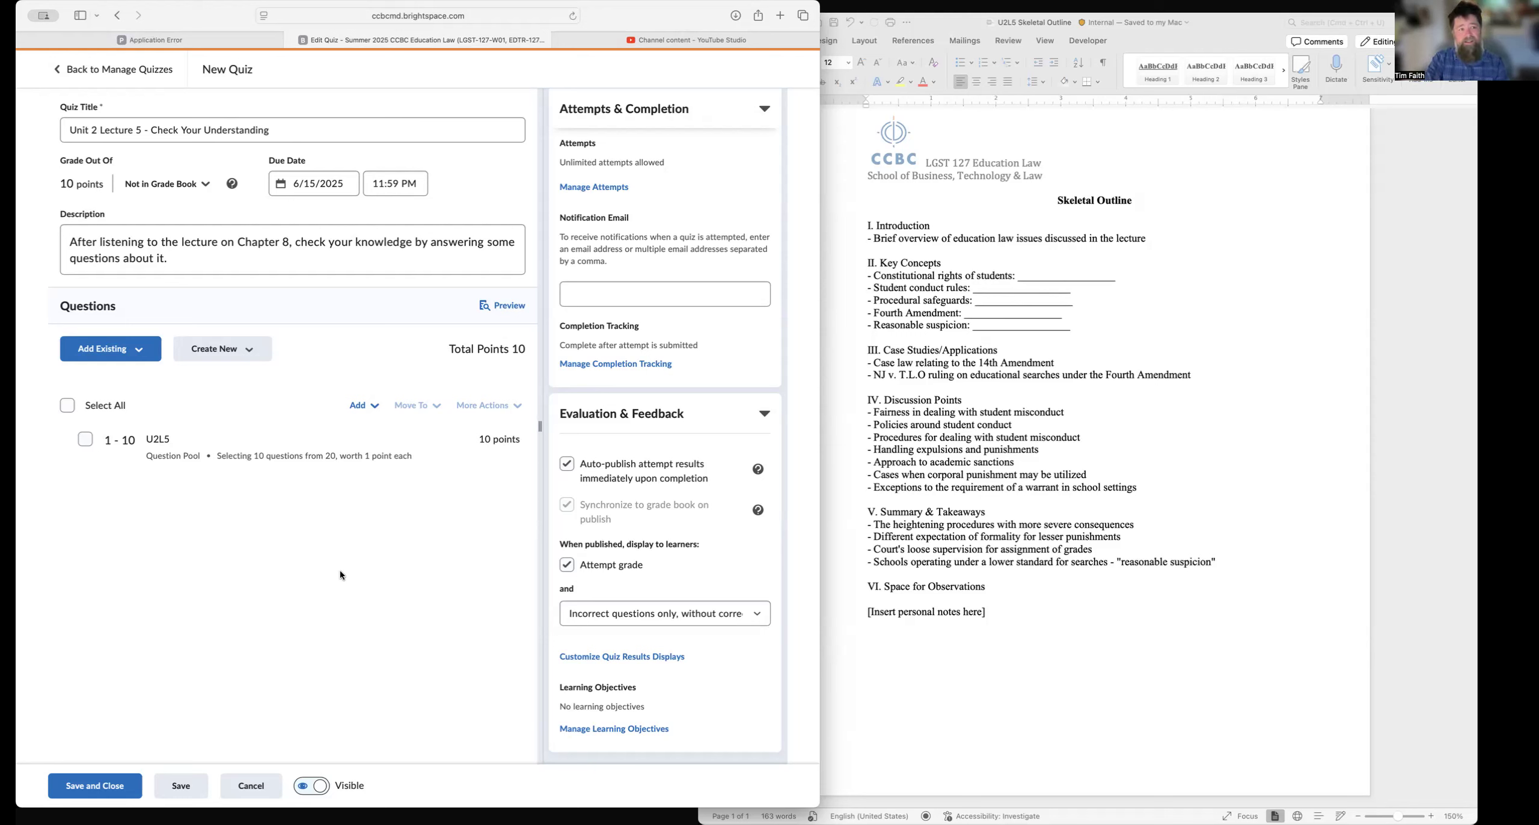
pyautogui.click(165, 37)
pyautogui.click(119, 16)
pyautogui.click(479, 242)
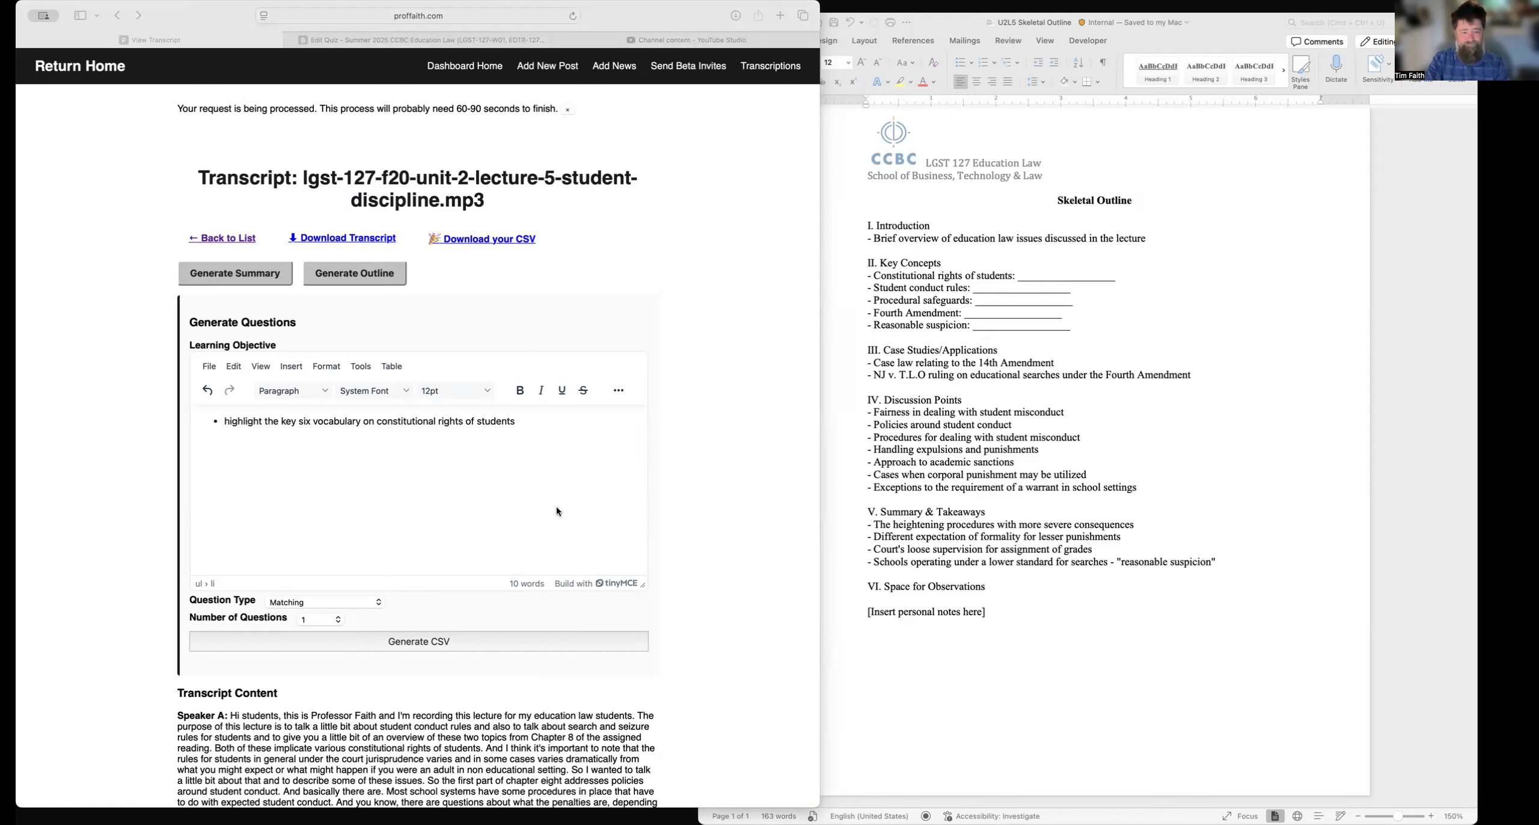
pyautogui.press('space')
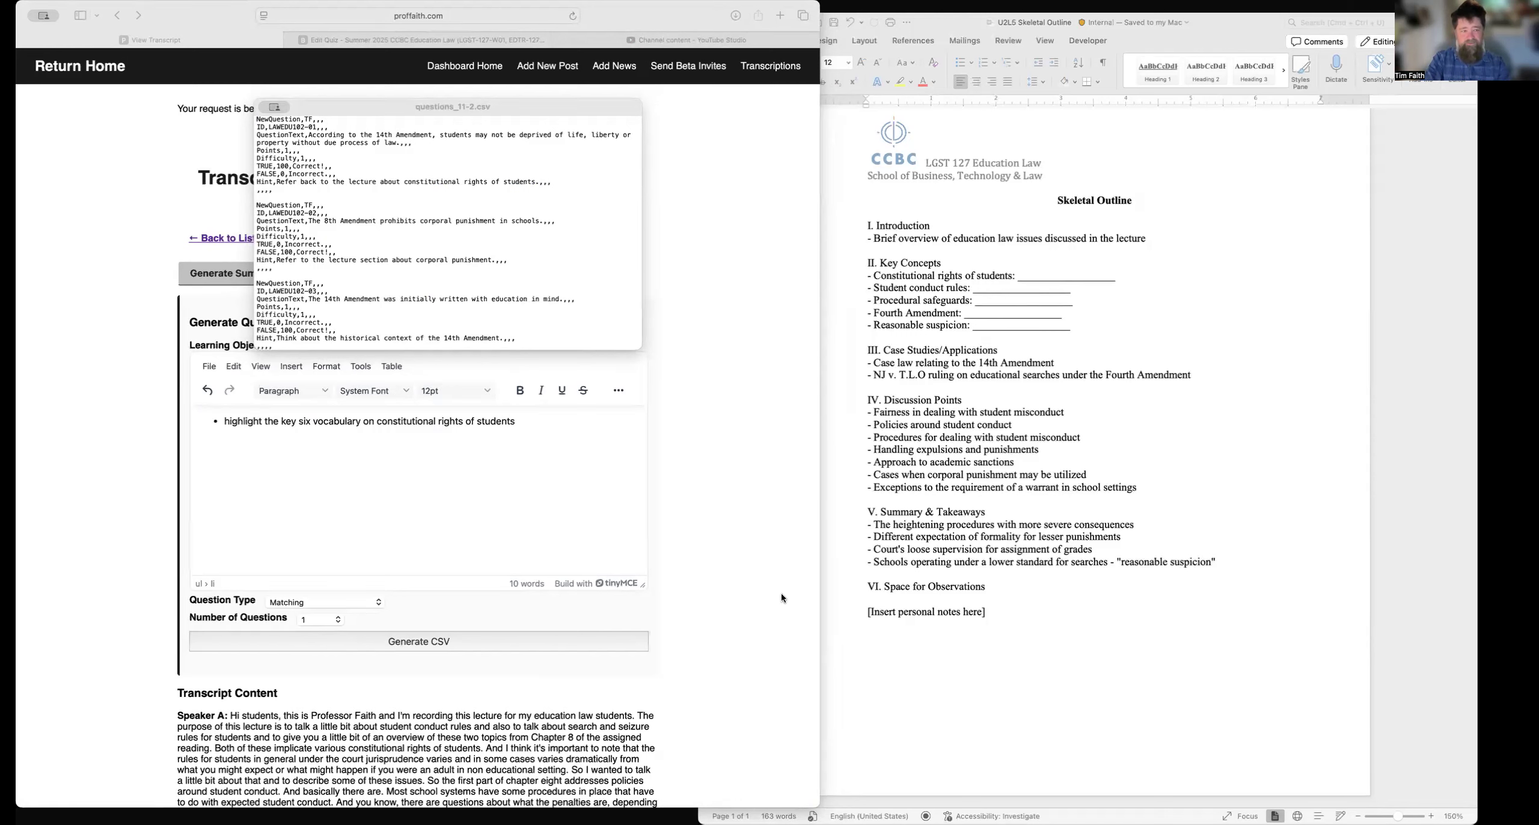
pyautogui.press('Down')
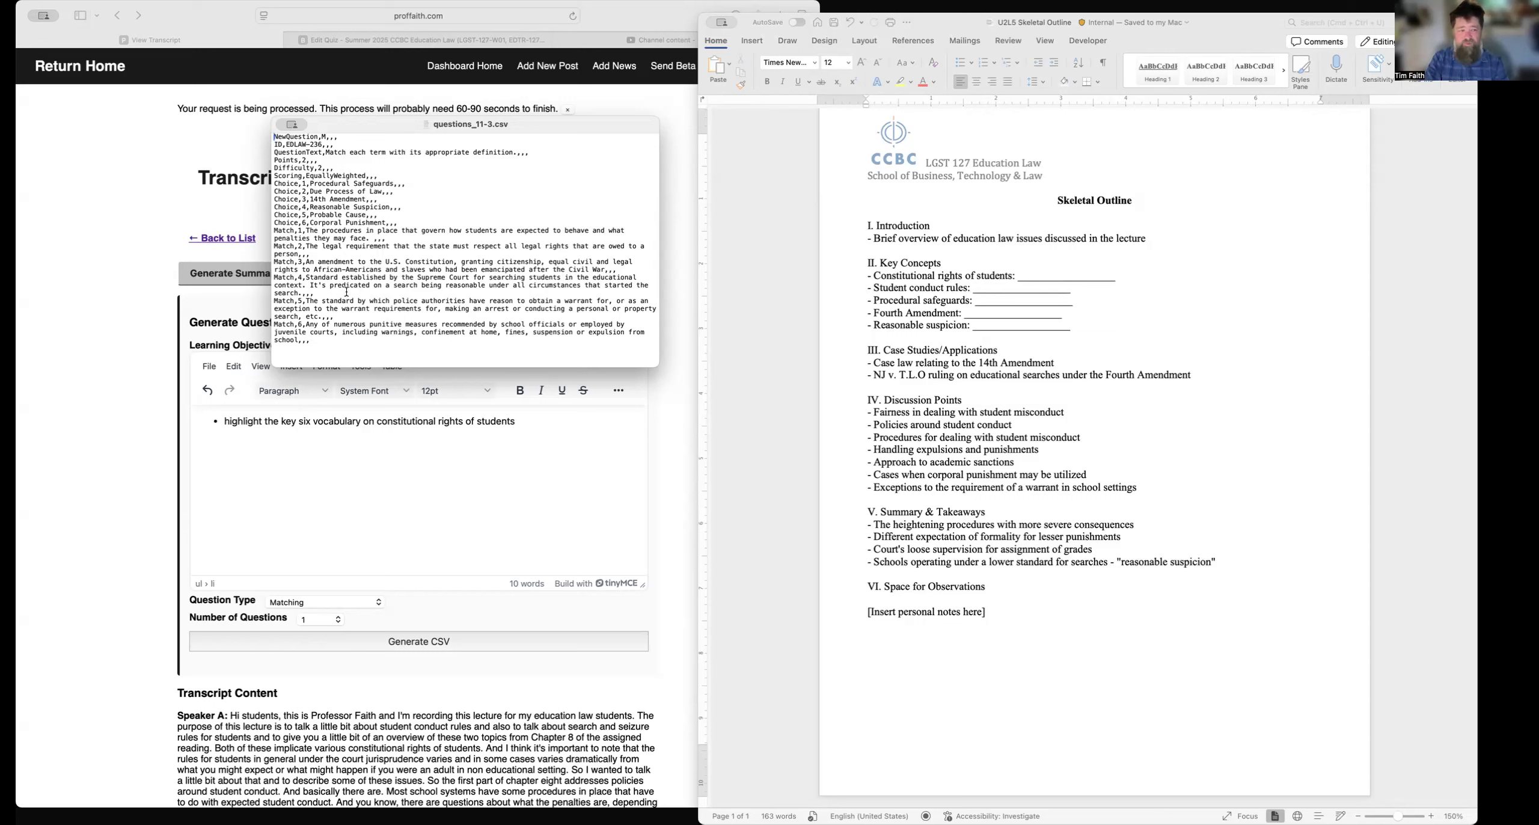
pyautogui.click(188, 212)
# Step: Save and close the Unit 2 Lecture 5 quiz in Brightspace and open the U2L5 Lecture section of the Question Library
pyautogui.click(372, 40)
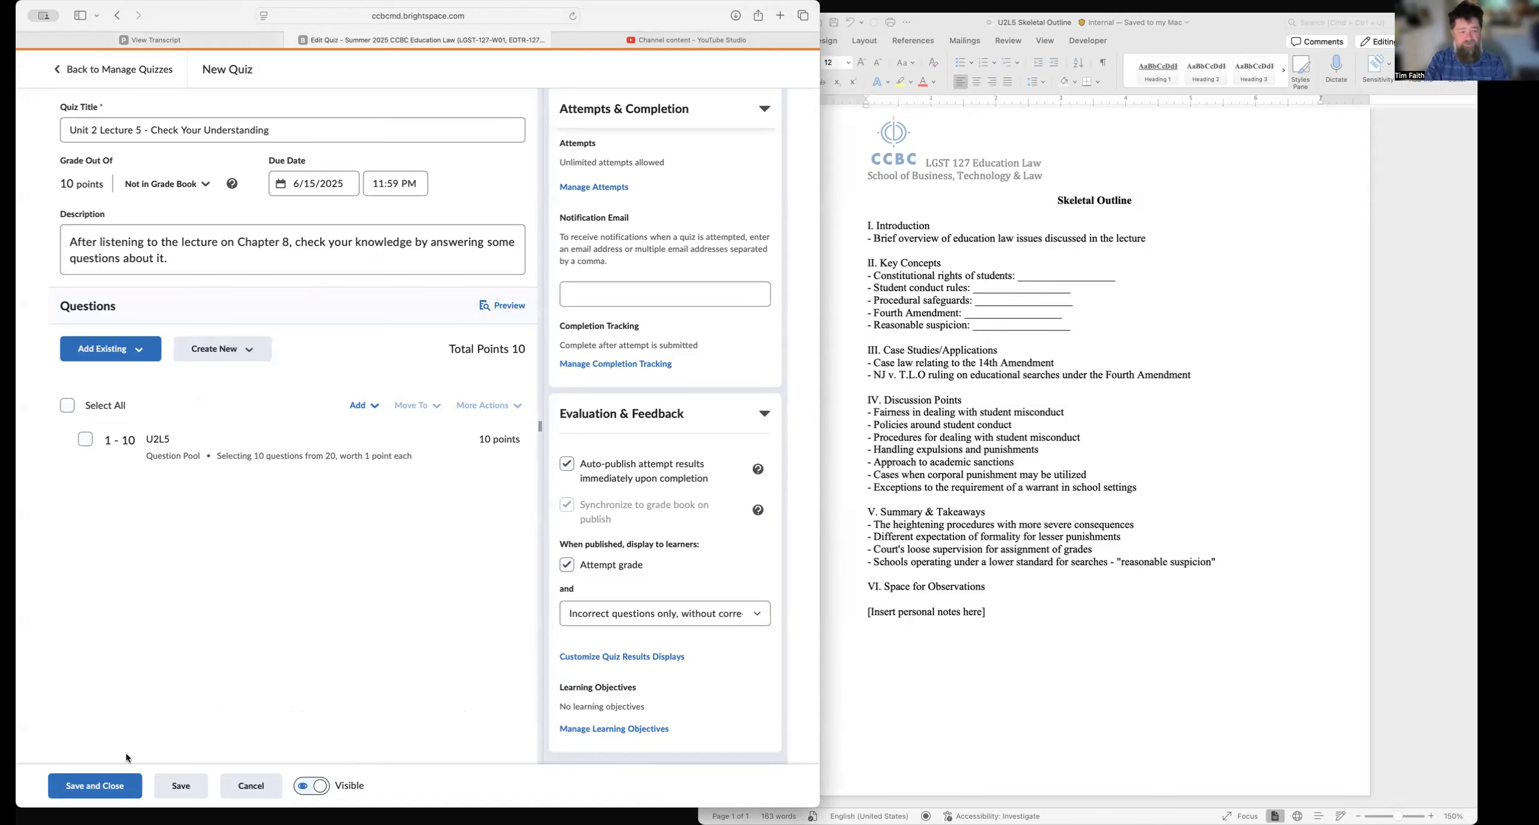
pyautogui.click(97, 785)
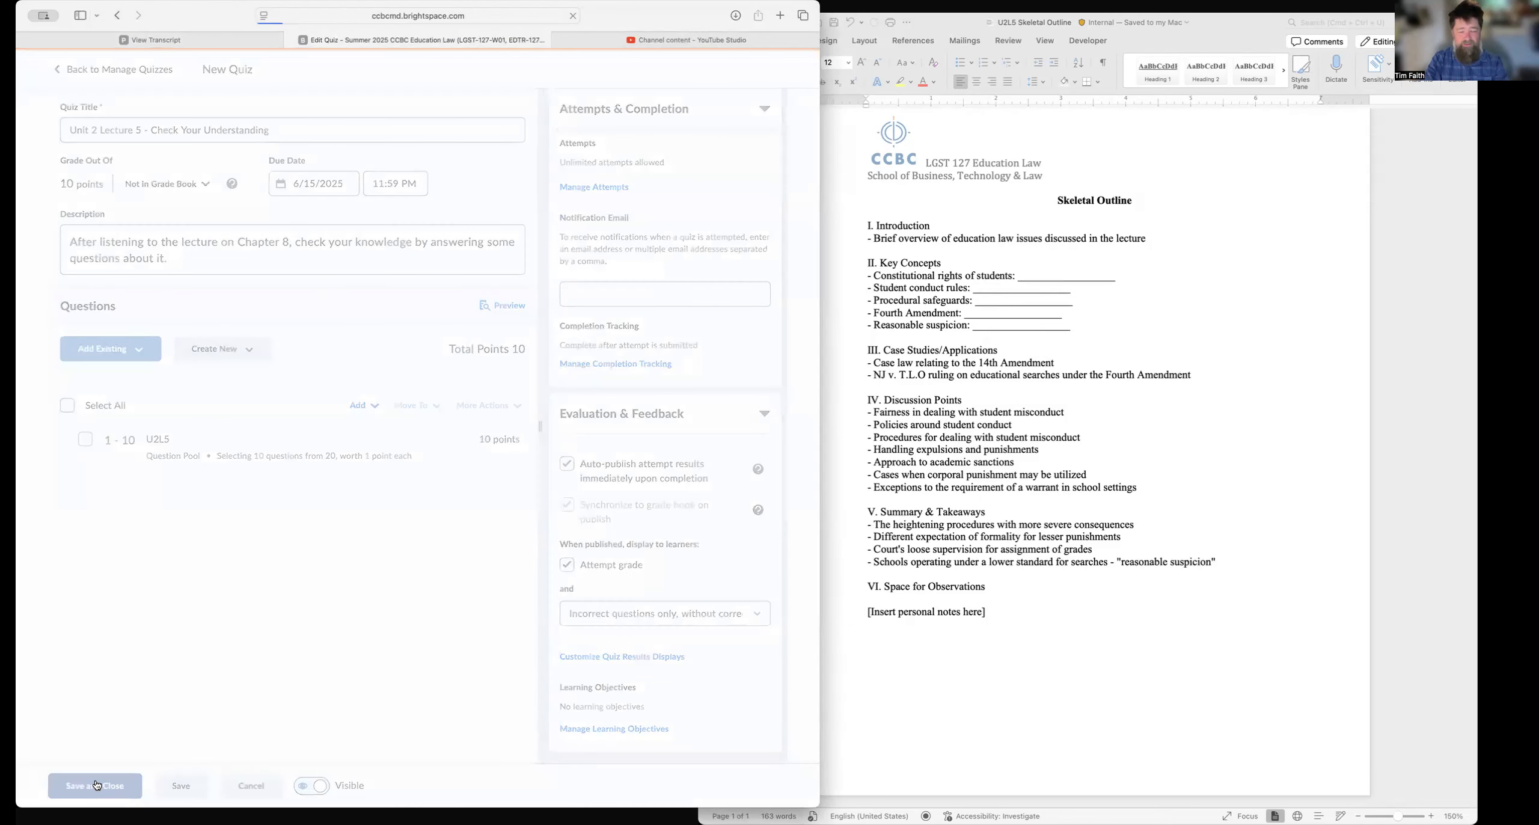
pyautogui.click(193, 166)
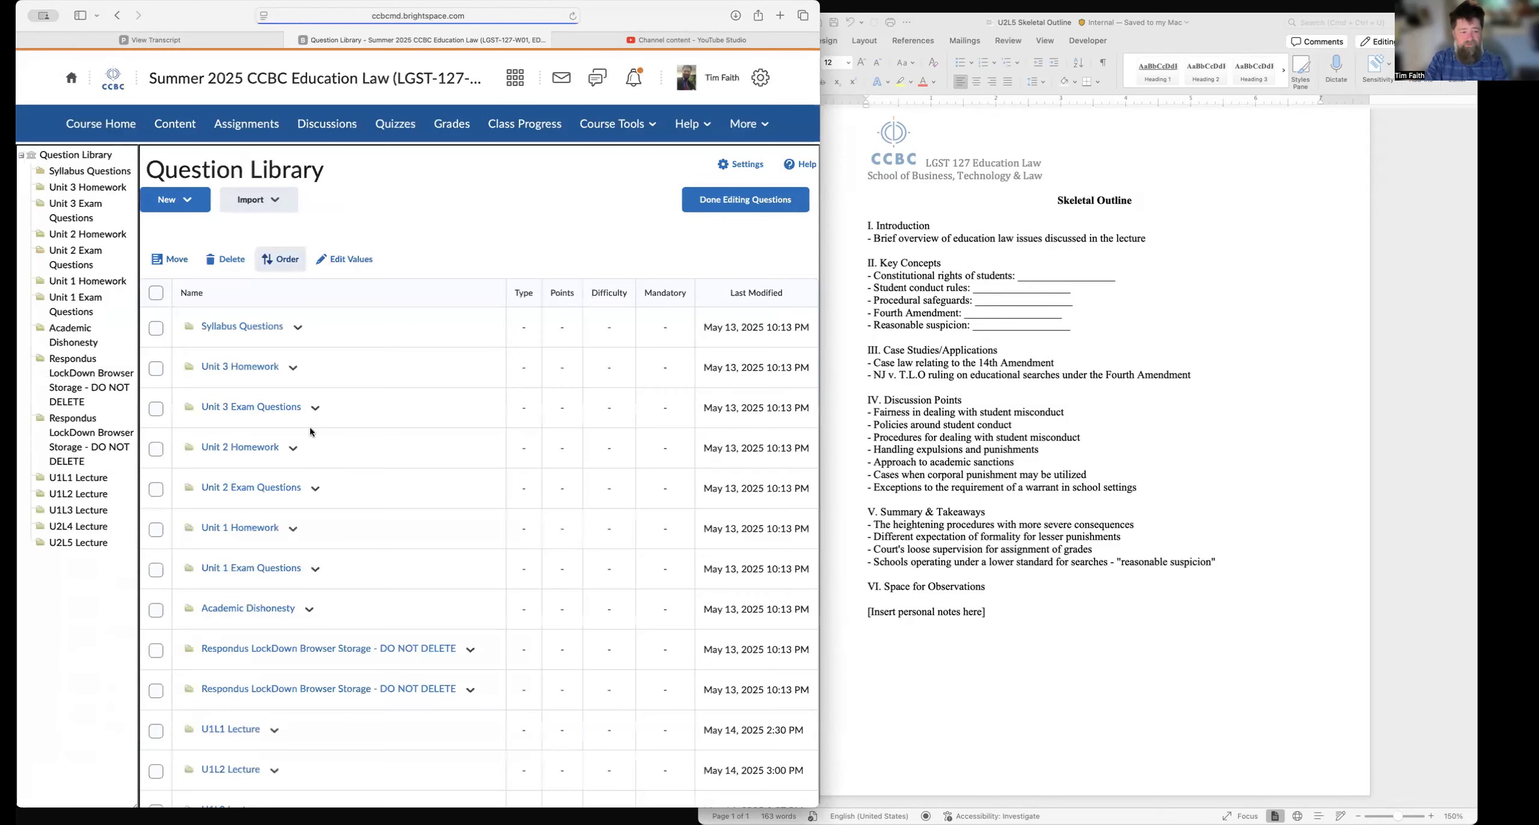
pyautogui.scroll(-5, 229, 698)
pyautogui.click(229, 699)
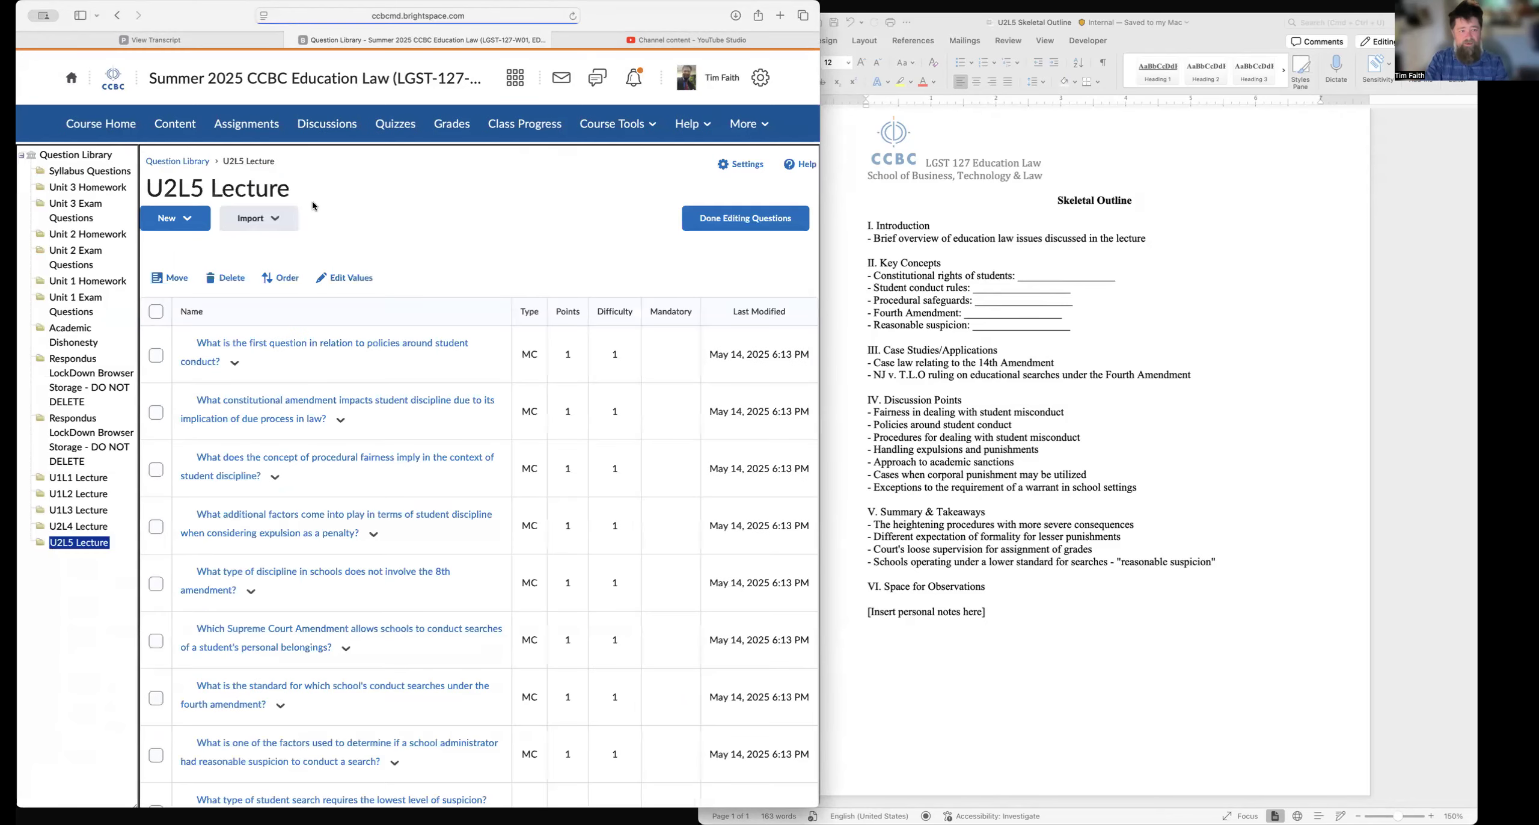
# Step: Upload the matching-question CSV to the U2L5 Lecture section and import all its questions
pyautogui.click(268, 225)
pyautogui.click(258, 255)
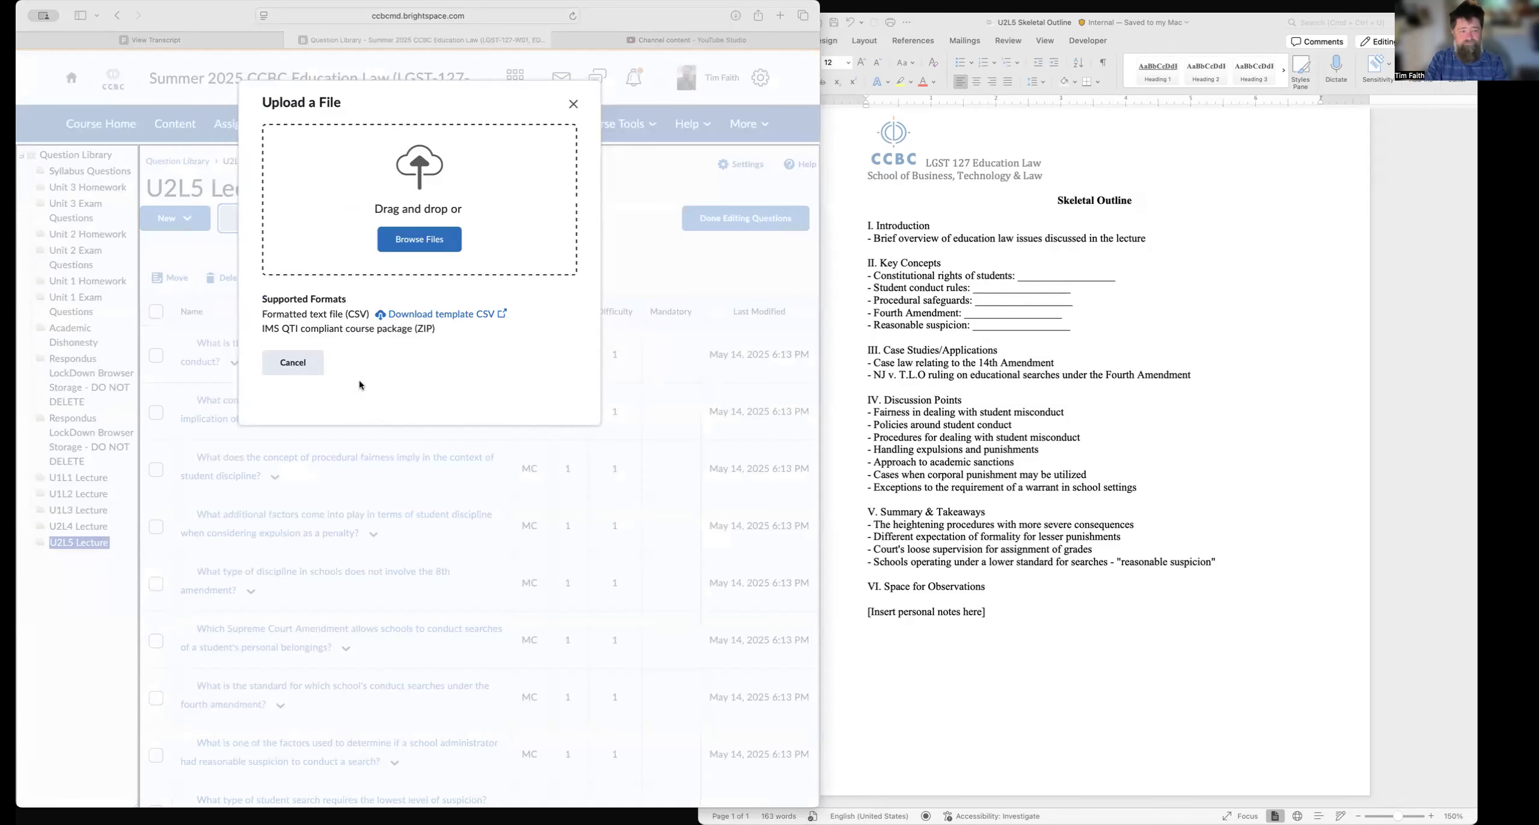
pyautogui.moveTo(356, 375); pyautogui.dragTo(414, 210)
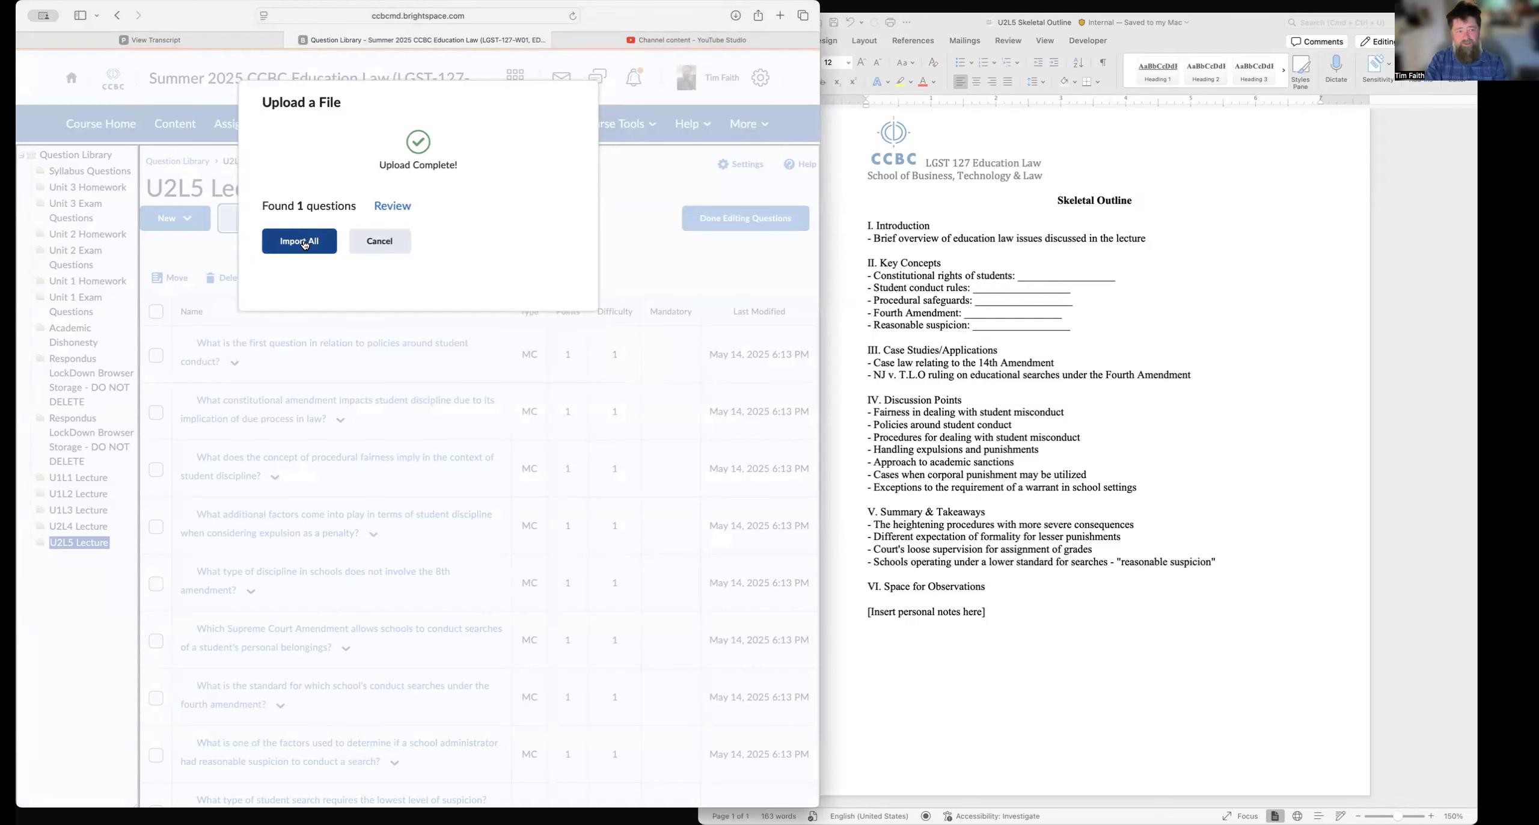
pyautogui.click(304, 240)
# Step: Review the choices and matches of the imported matching question, save it and finish editing the library
pyautogui.scroll(-6, 303, 239)
pyautogui.scroll(-5, 294, 611)
pyautogui.click(283, 696)
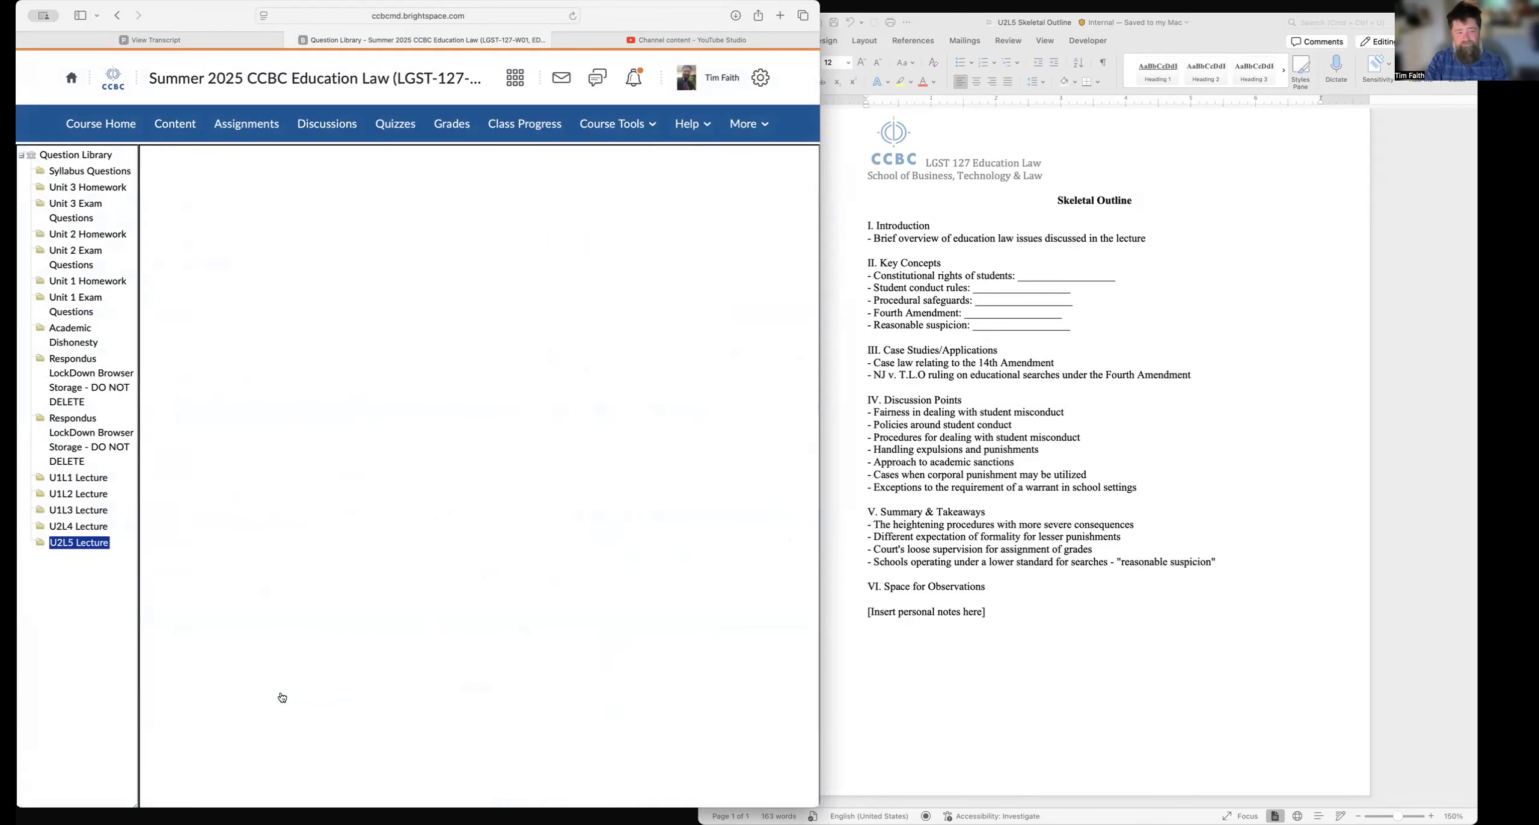
pyautogui.scroll(-20, 282, 697)
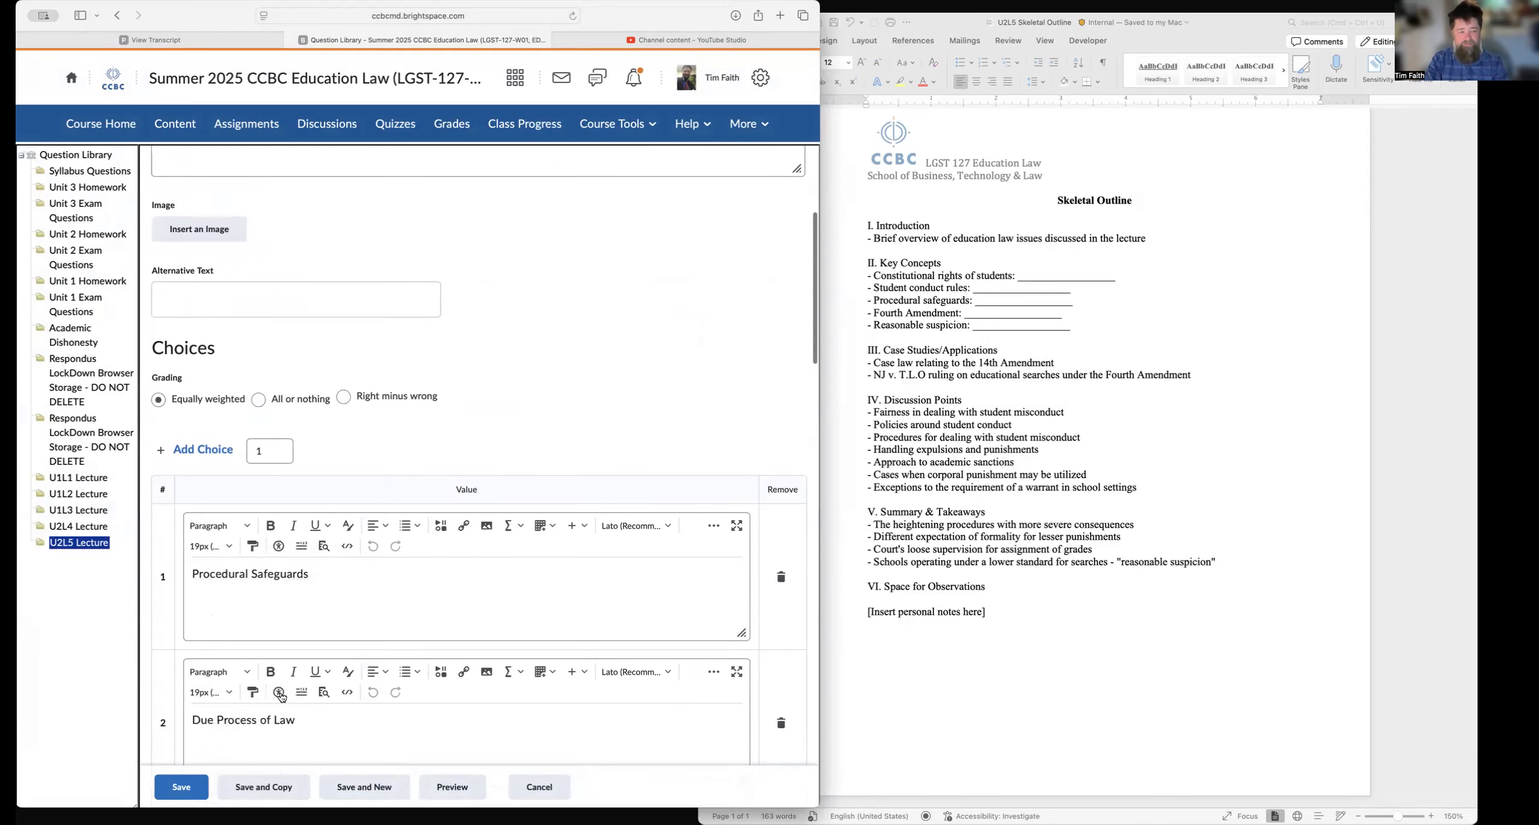
pyautogui.scroll(-10, 282, 697)
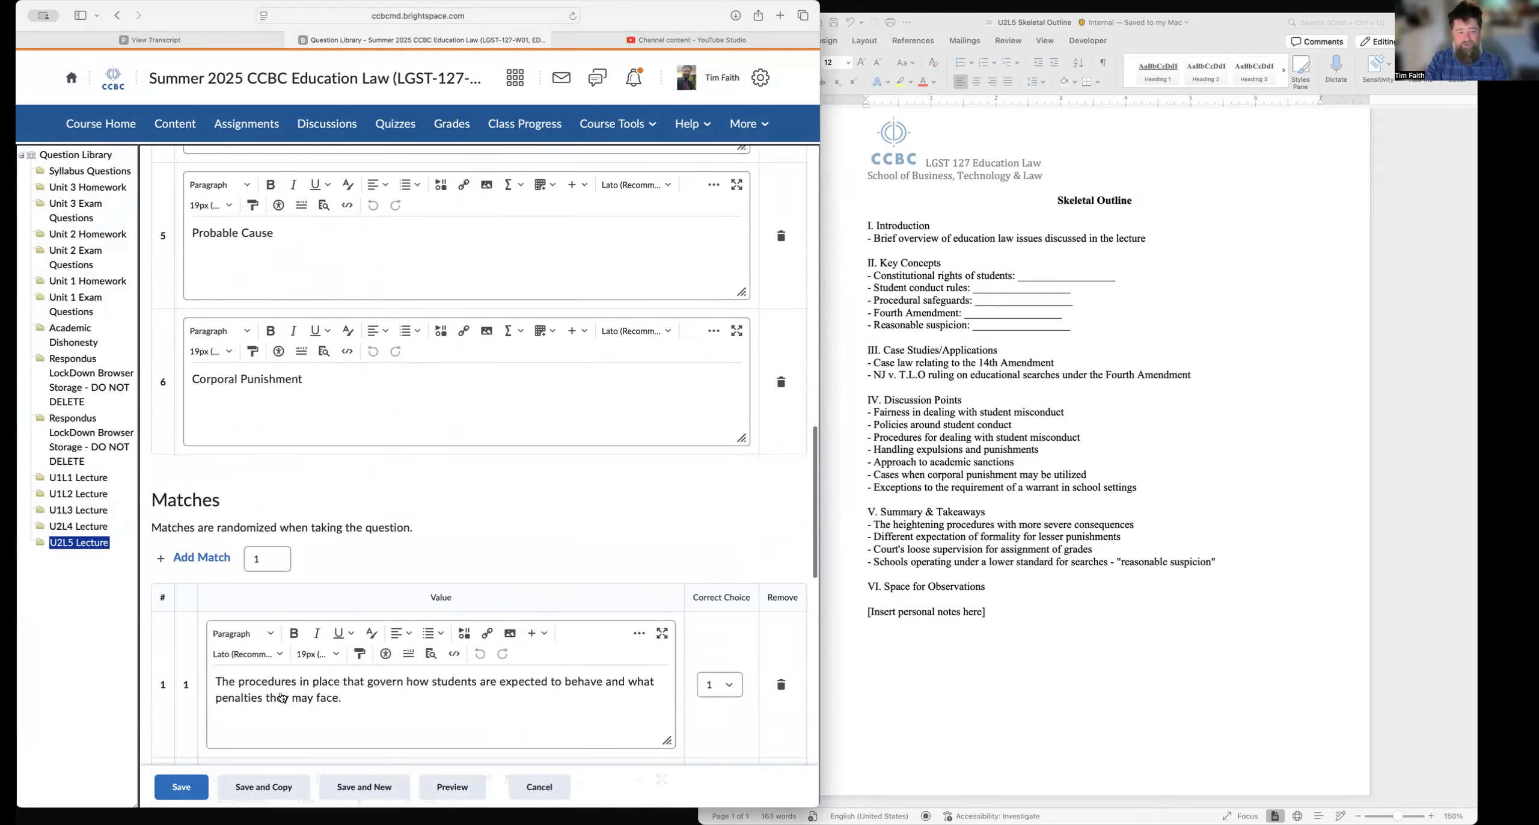
pyautogui.scroll(15, 282, 697)
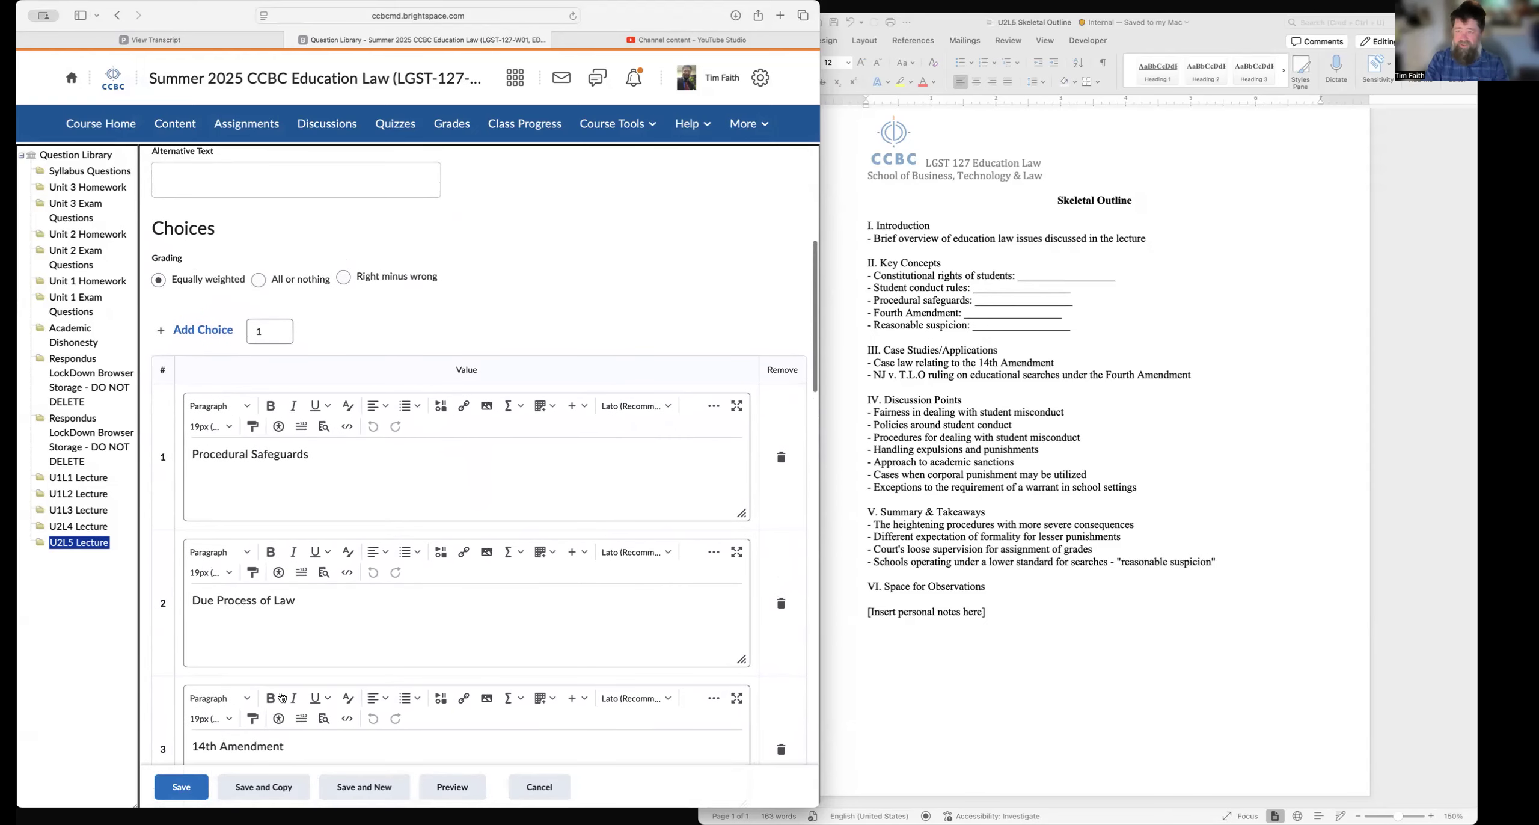
pyautogui.scroll(10, 282, 697)
pyautogui.click(187, 790)
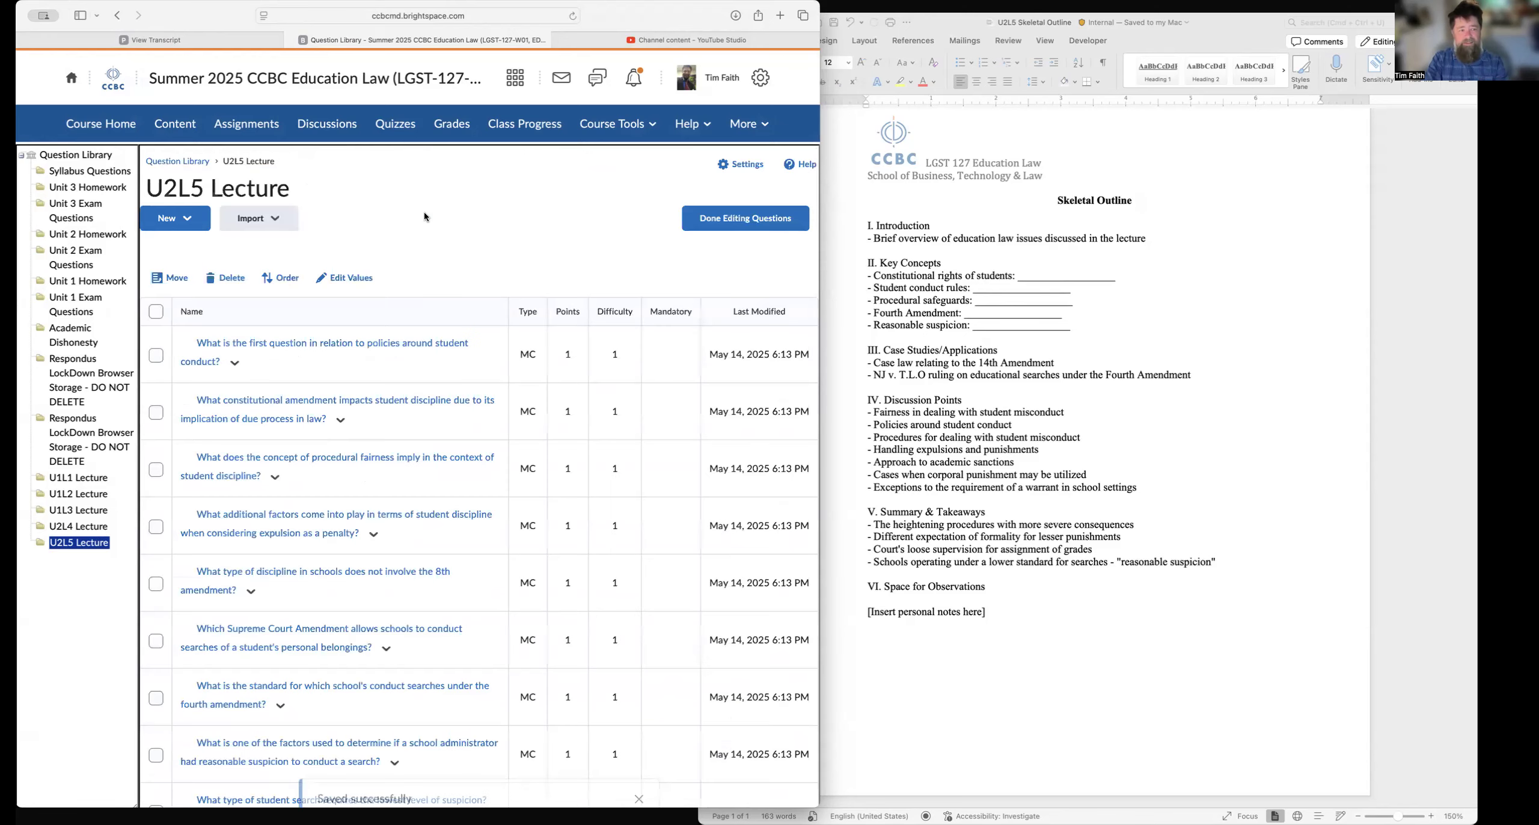
pyautogui.click(737, 227)
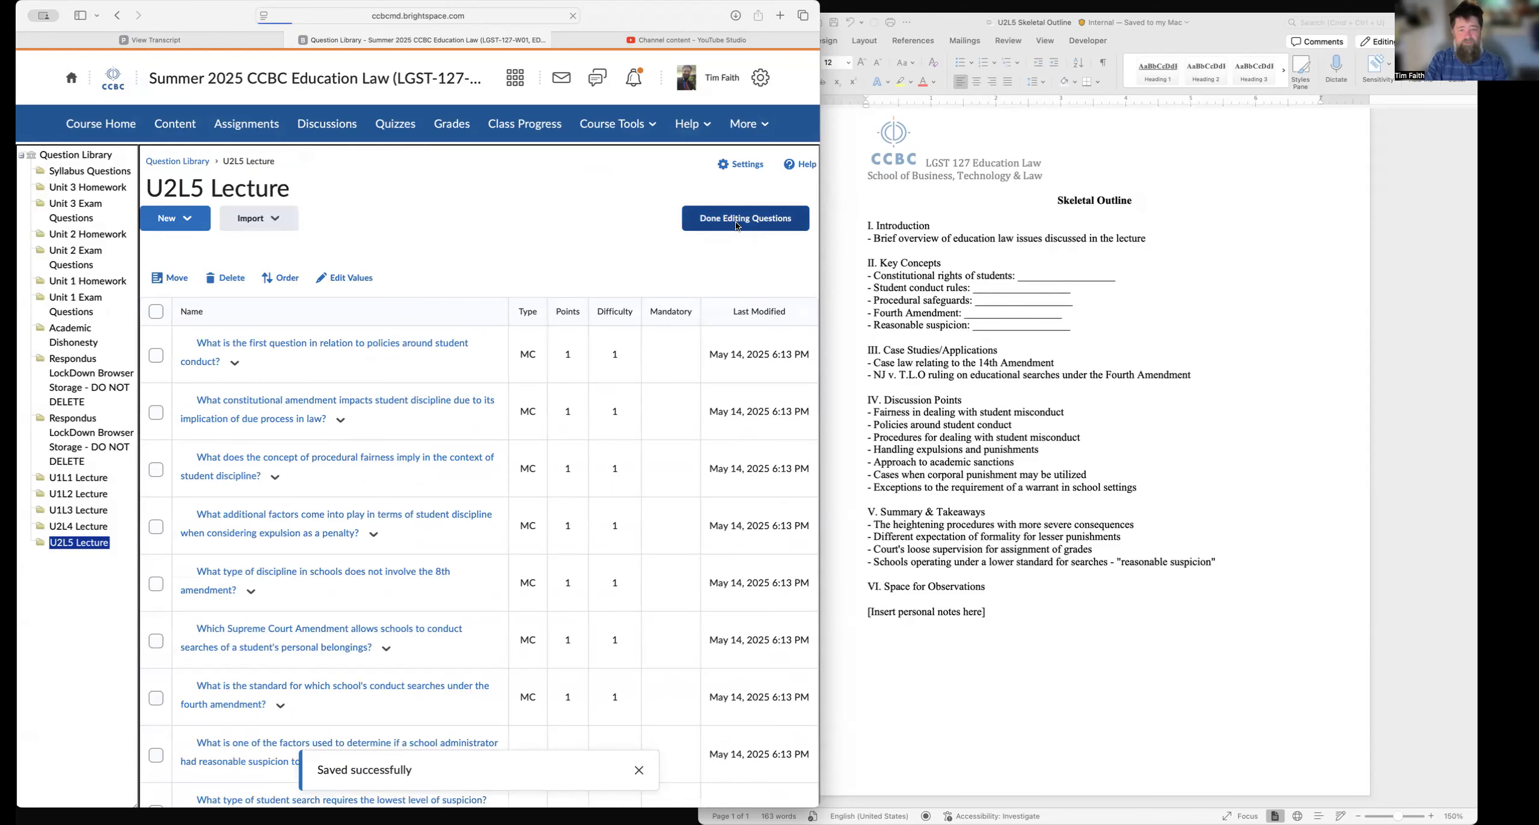
# Step: Add the matching question from the U2L5 Lecture library section to the Unit 2 Lecture 5 quiz, then save and close the quiz
pyautogui.scroll(-20, 441, 446)
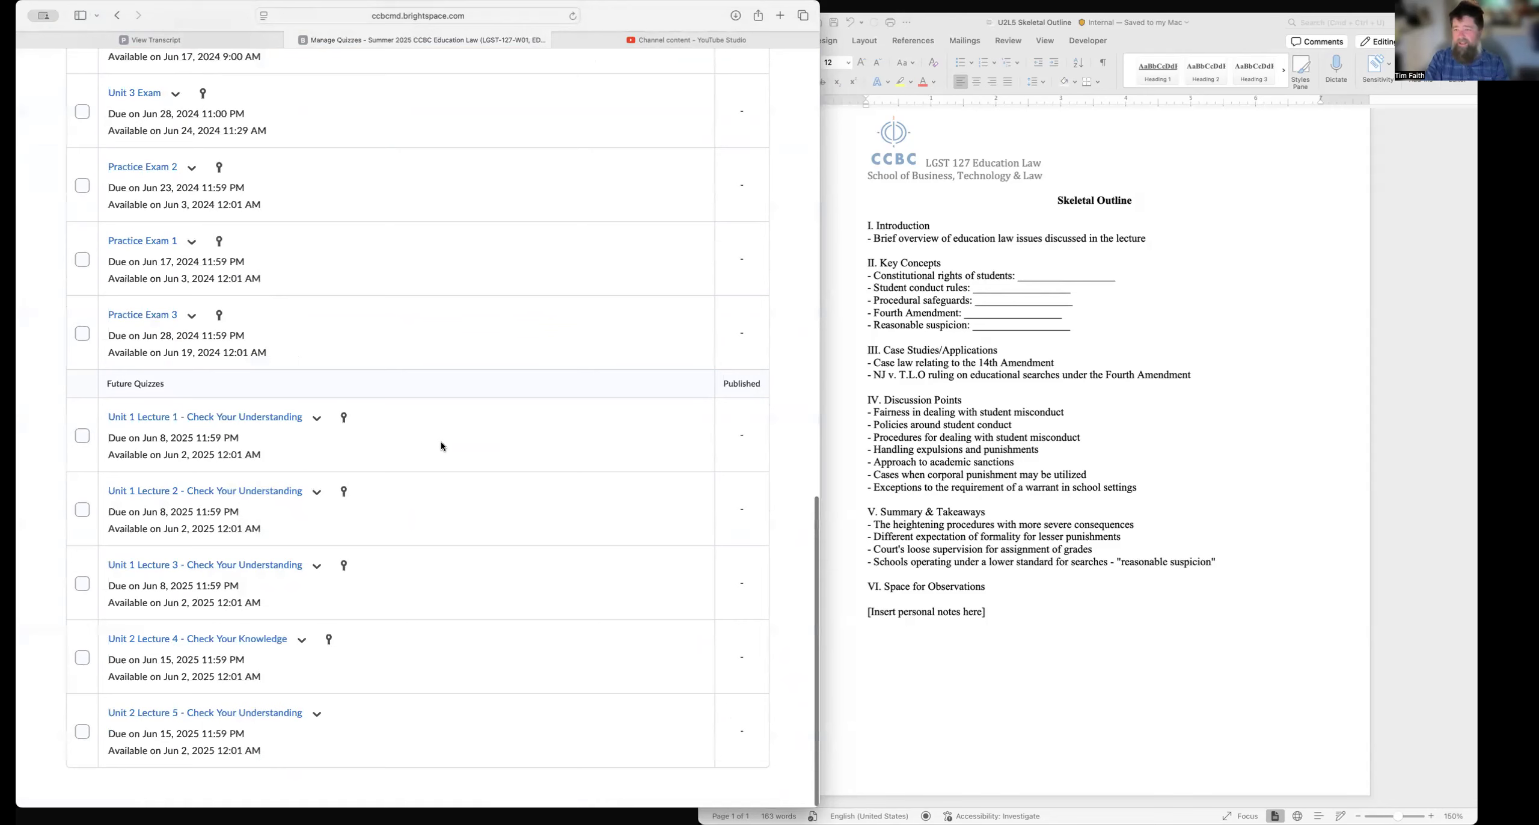
pyautogui.click(198, 730)
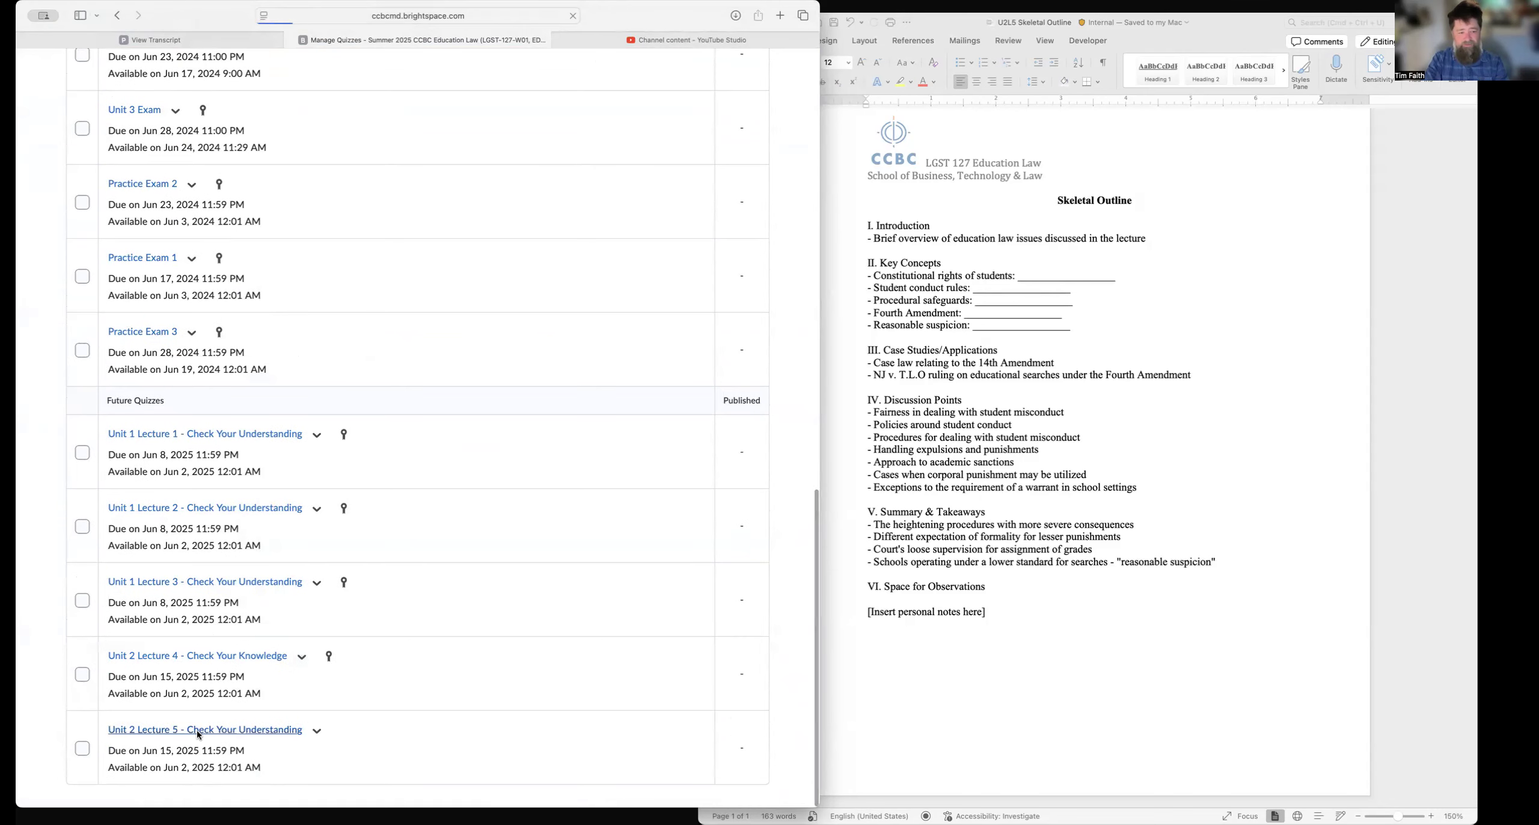
pyautogui.click(110, 349)
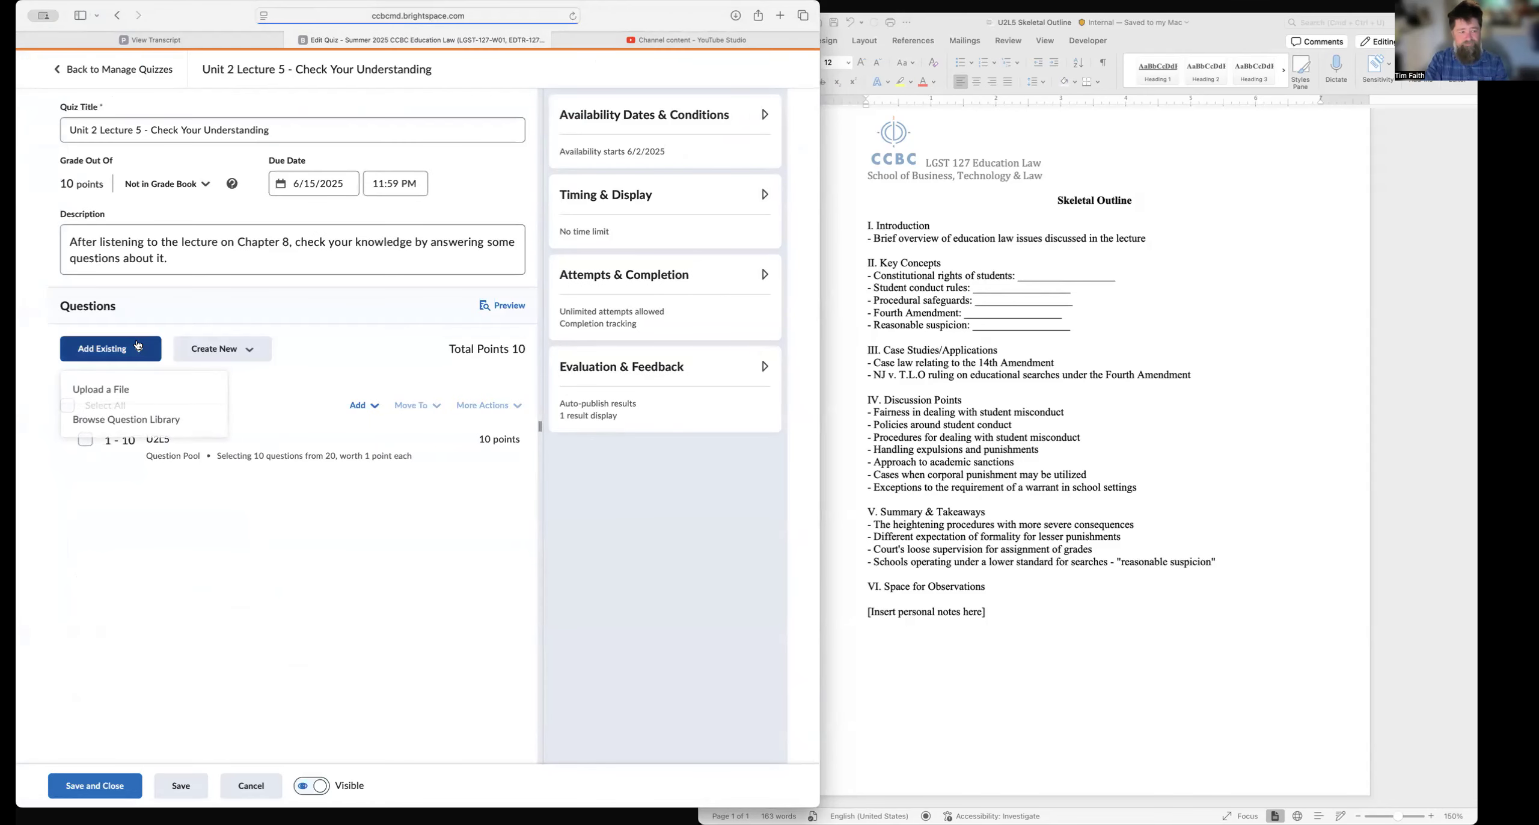
pyautogui.click(97, 421)
pyautogui.scroll(-10, 178, 234)
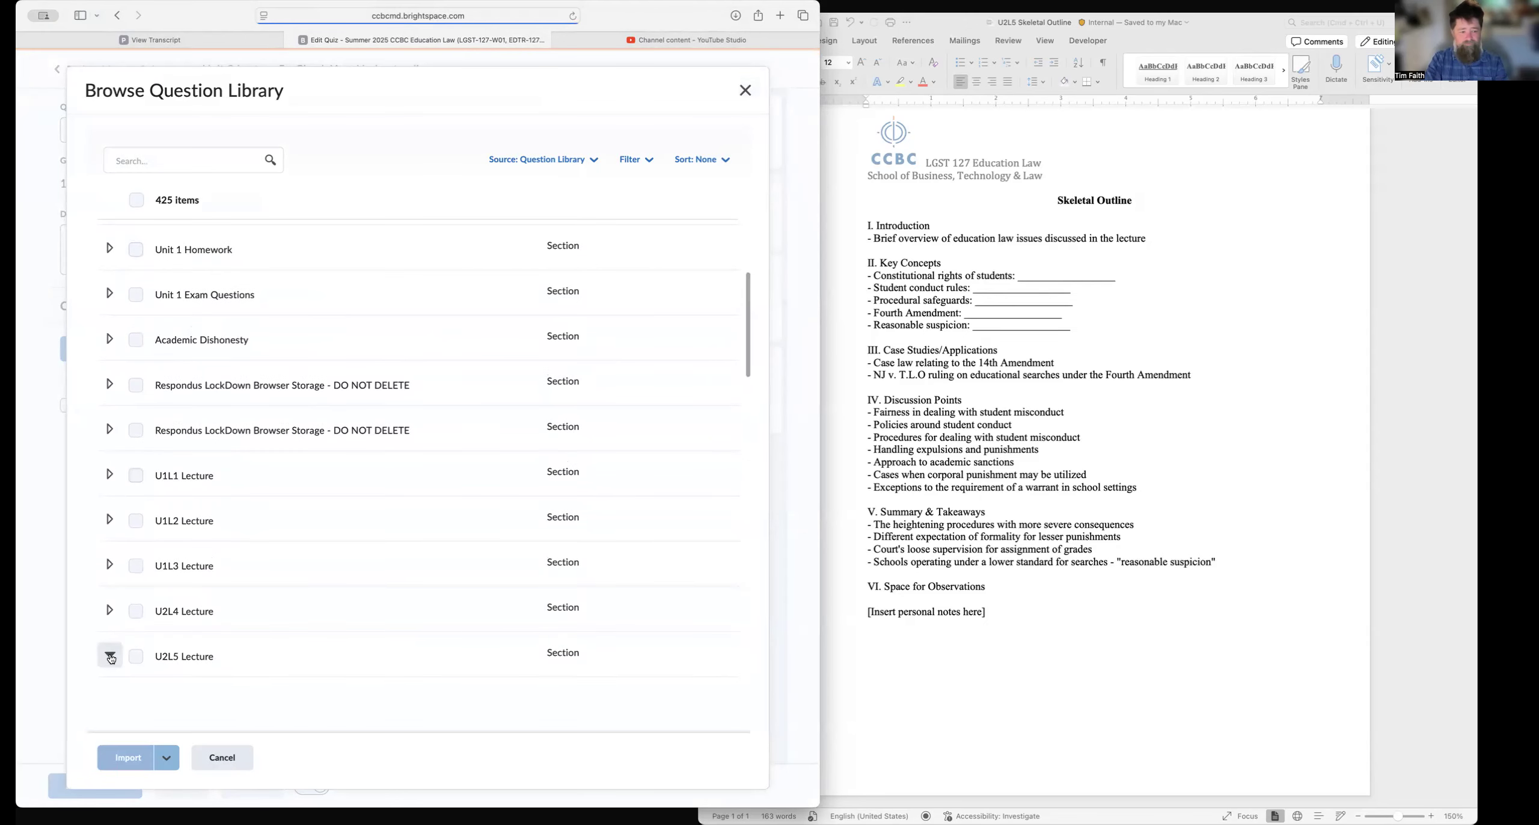
pyautogui.click(109, 655)
pyautogui.scroll(-10, 111, 653)
pyautogui.scroll(-5, 111, 653)
pyautogui.click(160, 657)
pyautogui.click(138, 759)
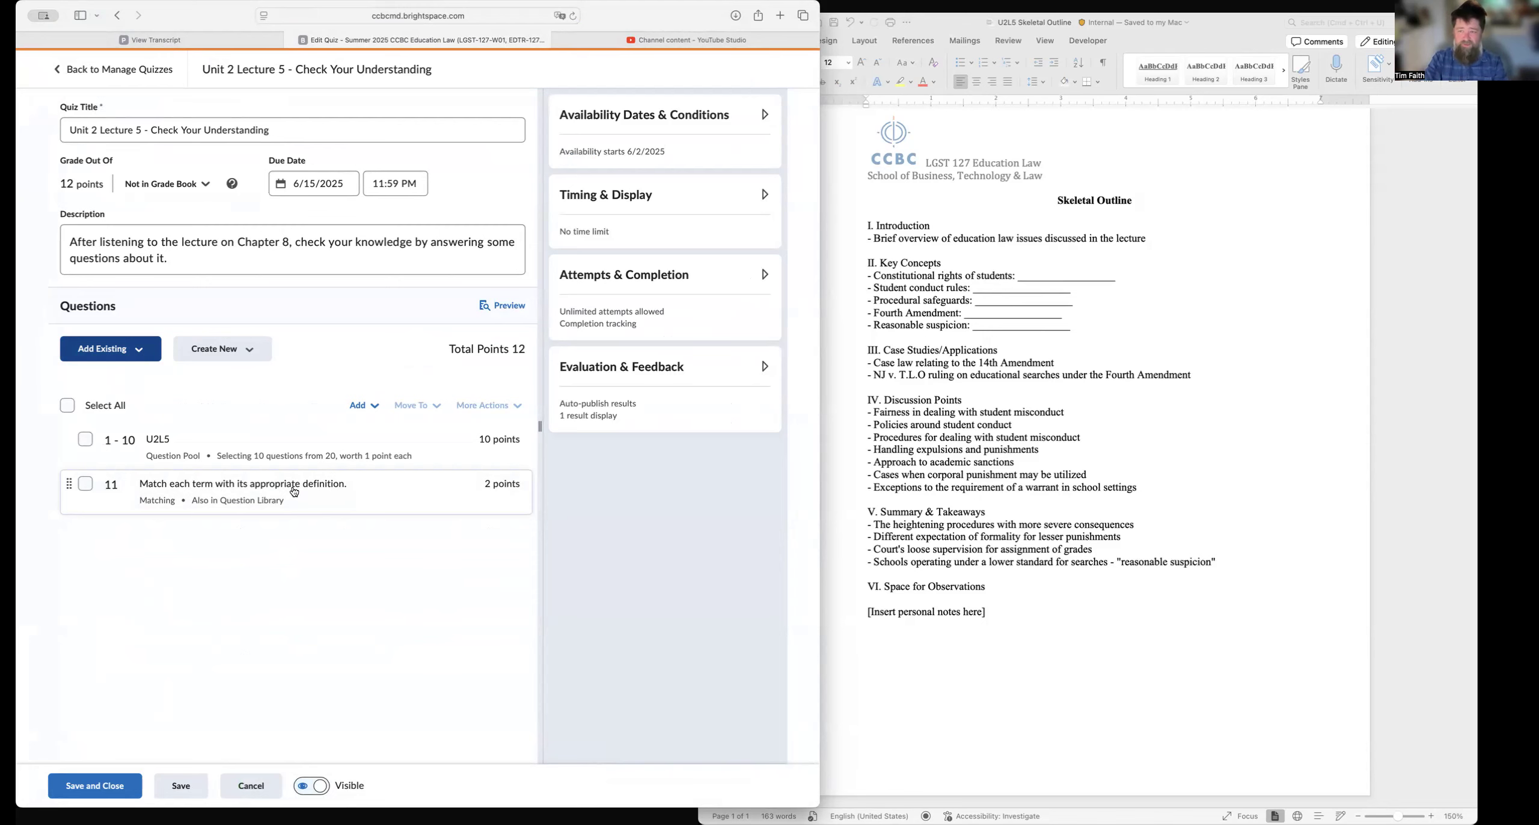
pyautogui.click(114, 786)
# Step: Open the Module 5 checklist for editing and rename it "Module 5 - Chapter 8"
pyautogui.scroll(-10, 200, 705)
pyautogui.scroll(9, 234, 660)
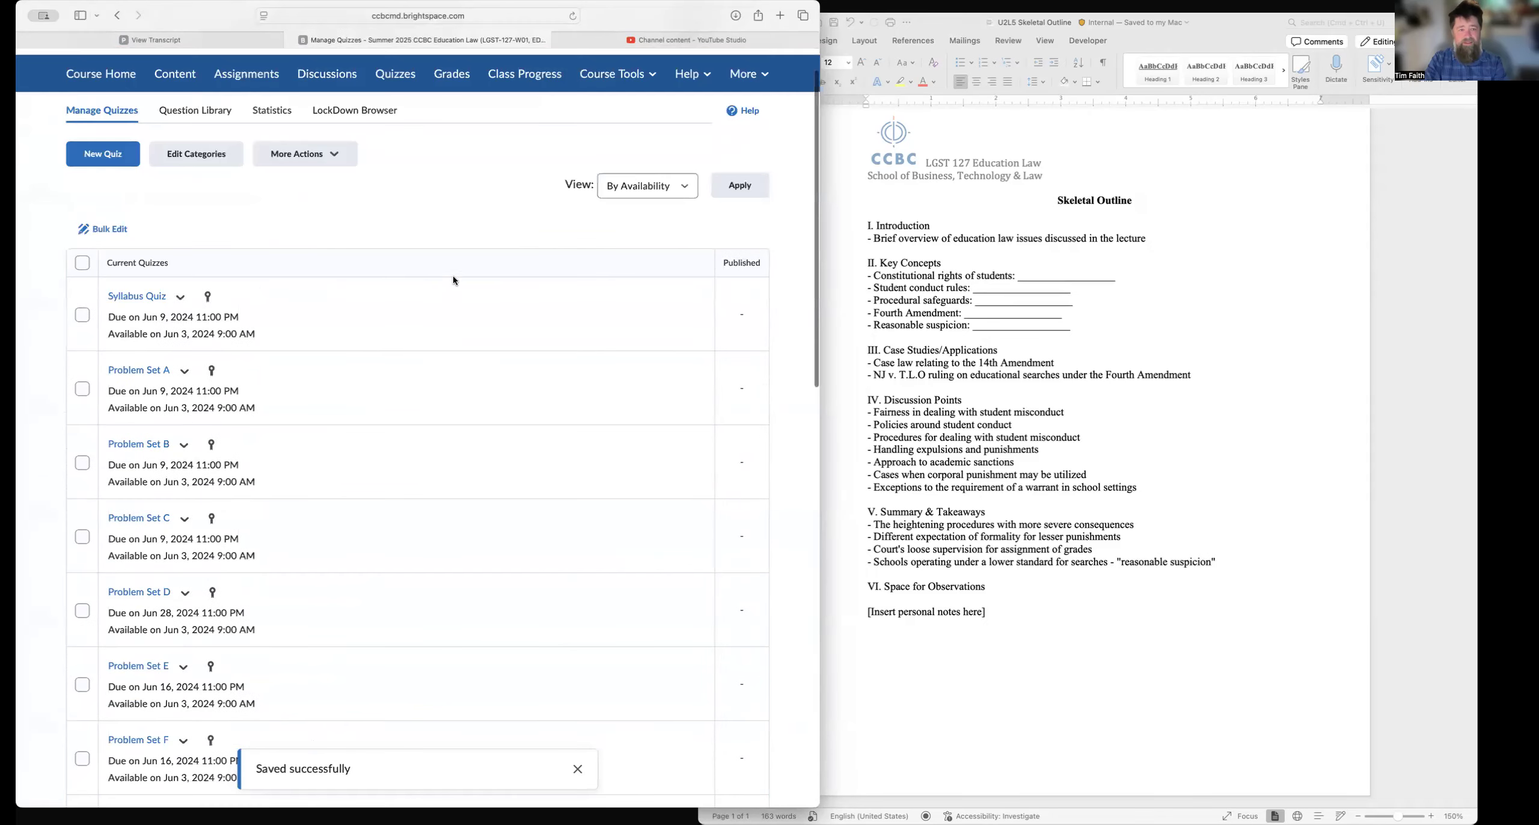
pyautogui.scroll(2, 454, 280)
pyautogui.click(619, 130)
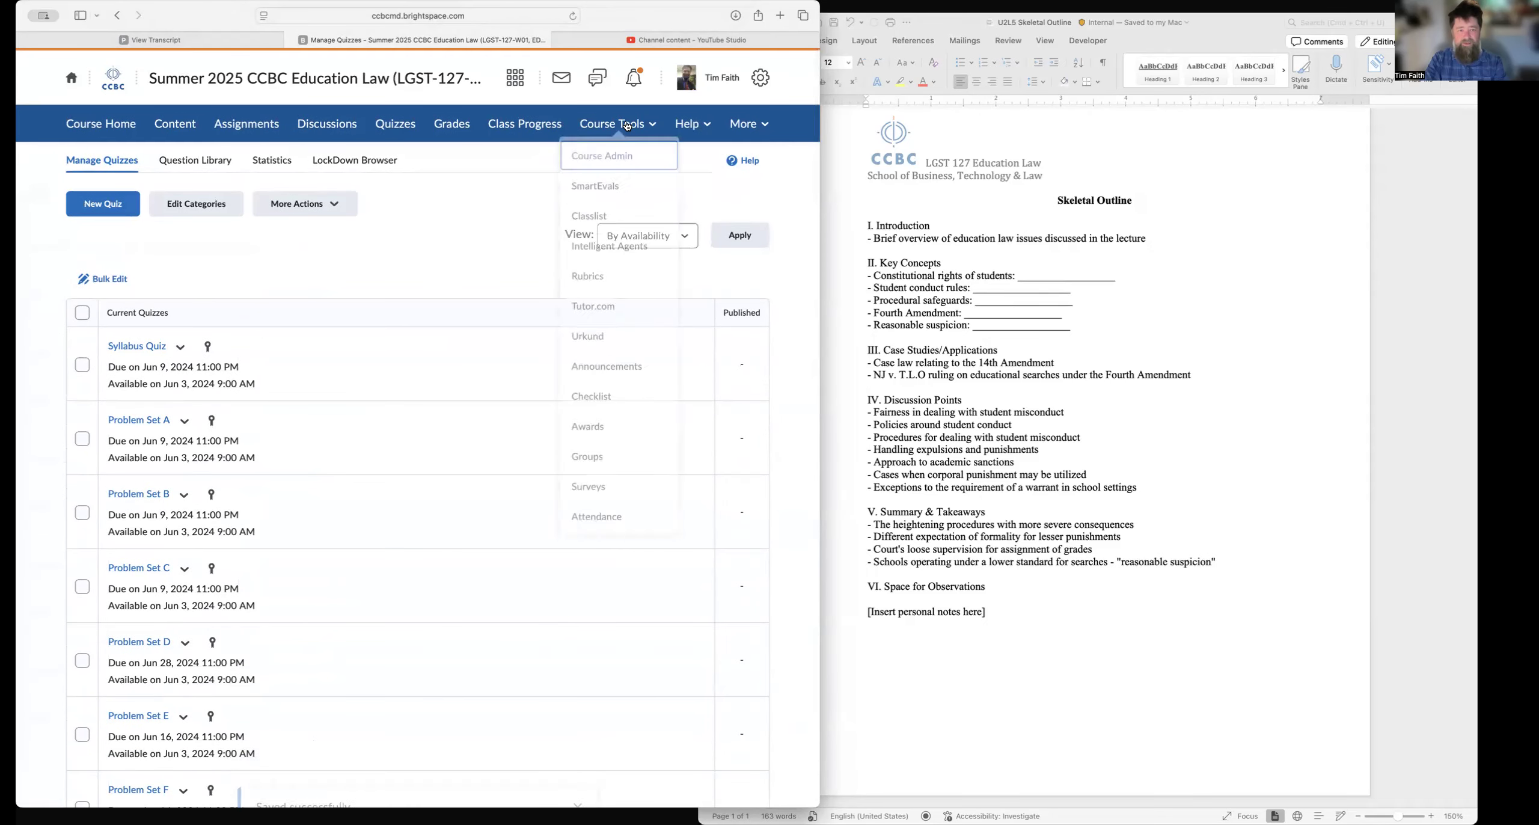
pyautogui.click(599, 395)
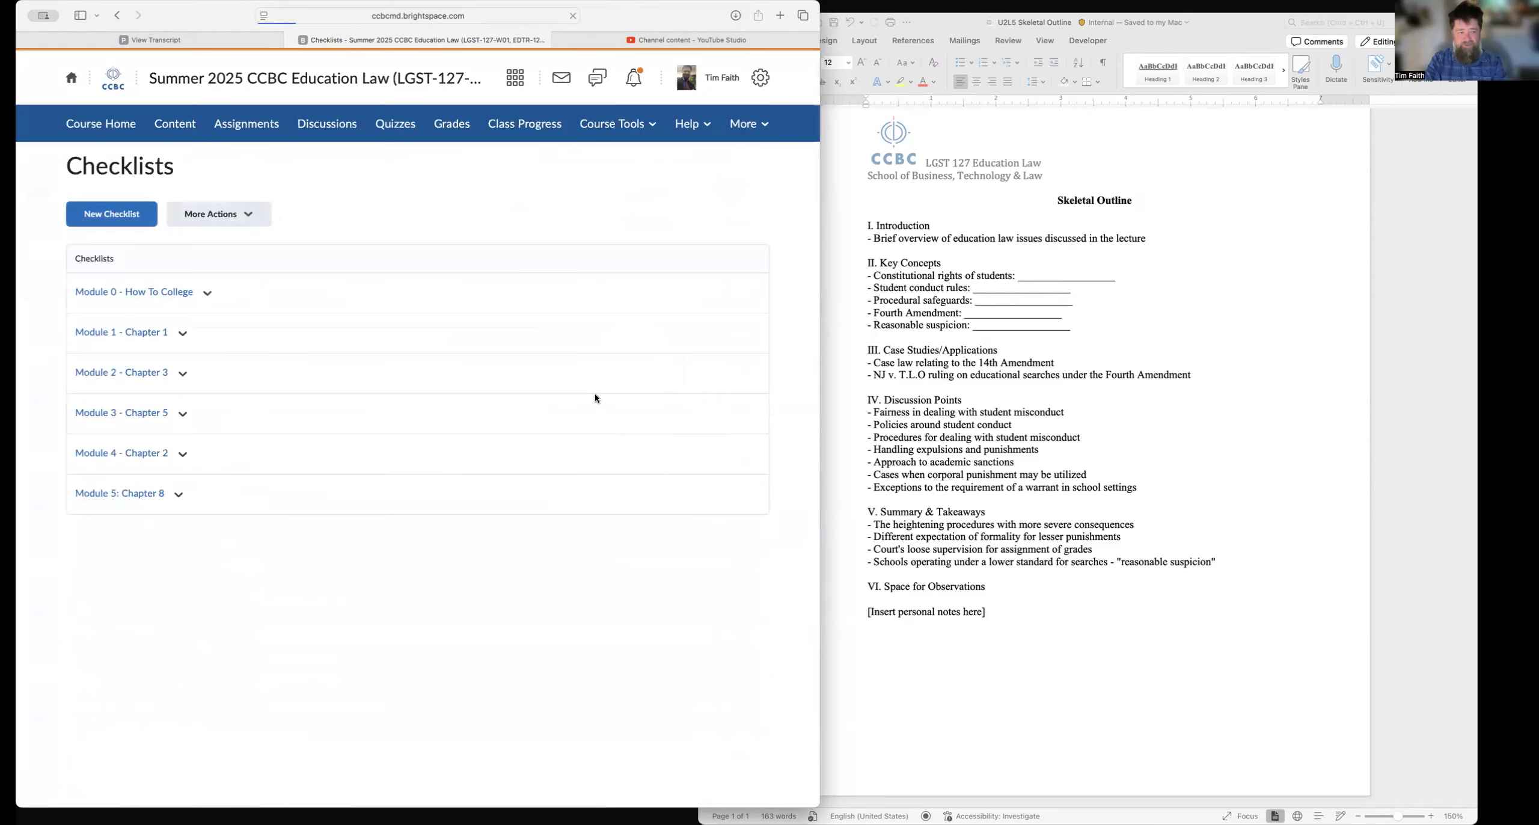
pyautogui.click(108, 496)
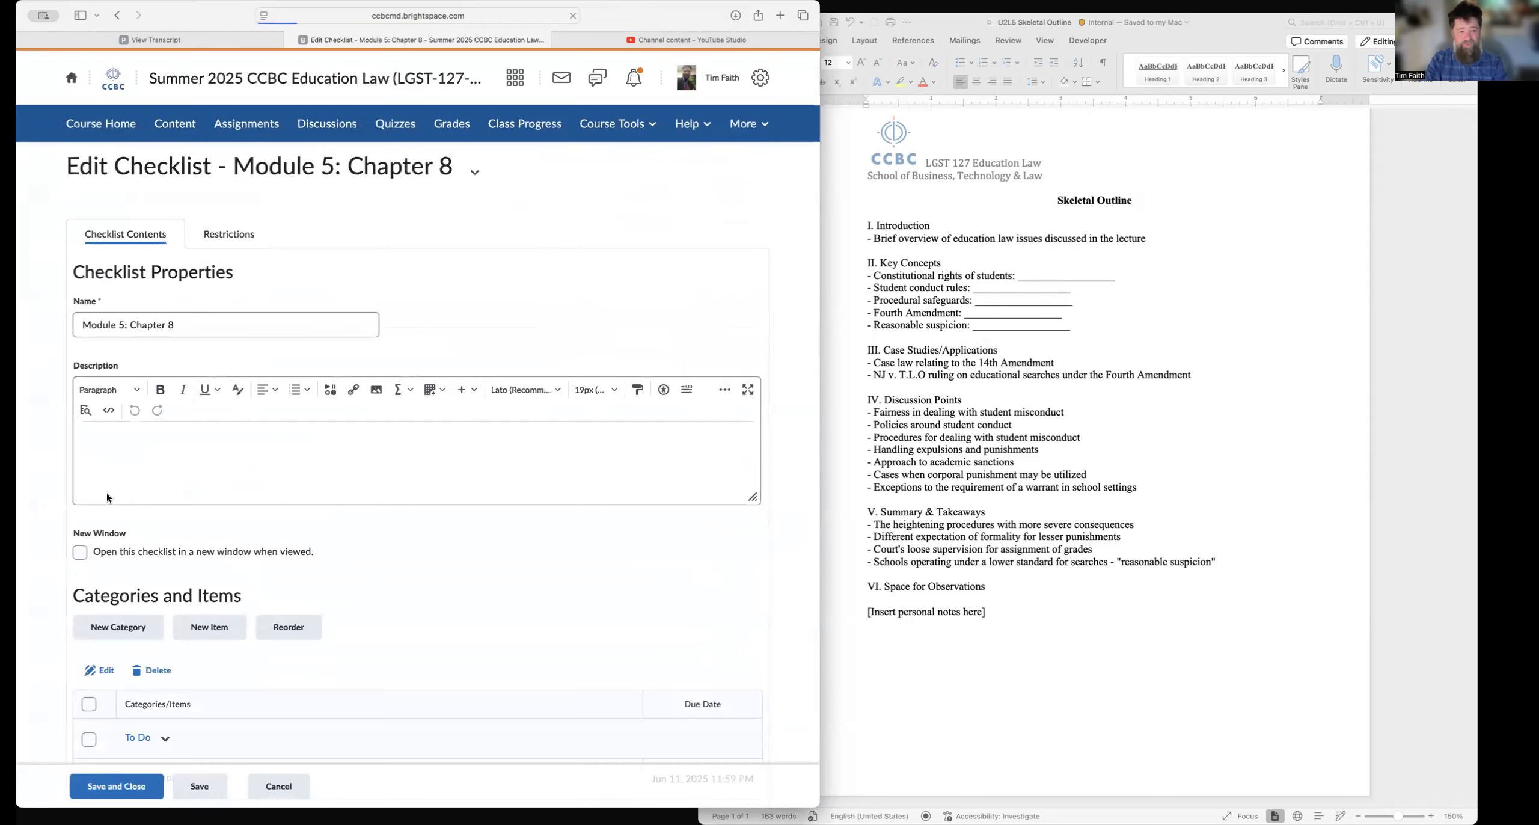
pyautogui.click(131, 325)
pyautogui.press('BackSpace')
pyautogui.write('-')
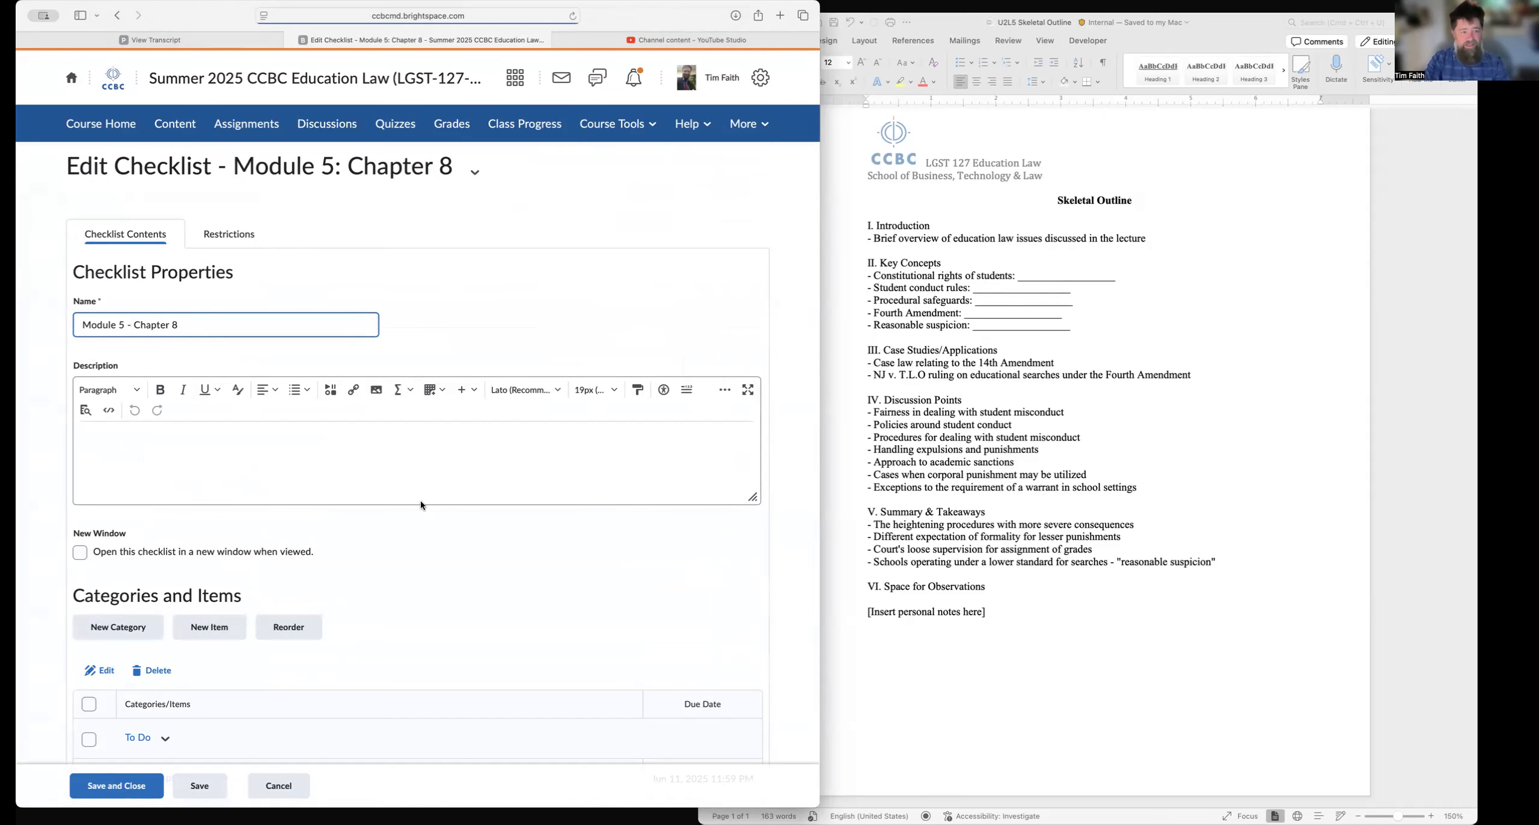
# Step: Save the renamed Module 5 checklist and open its Lecture item for editing
pyautogui.click(199, 785)
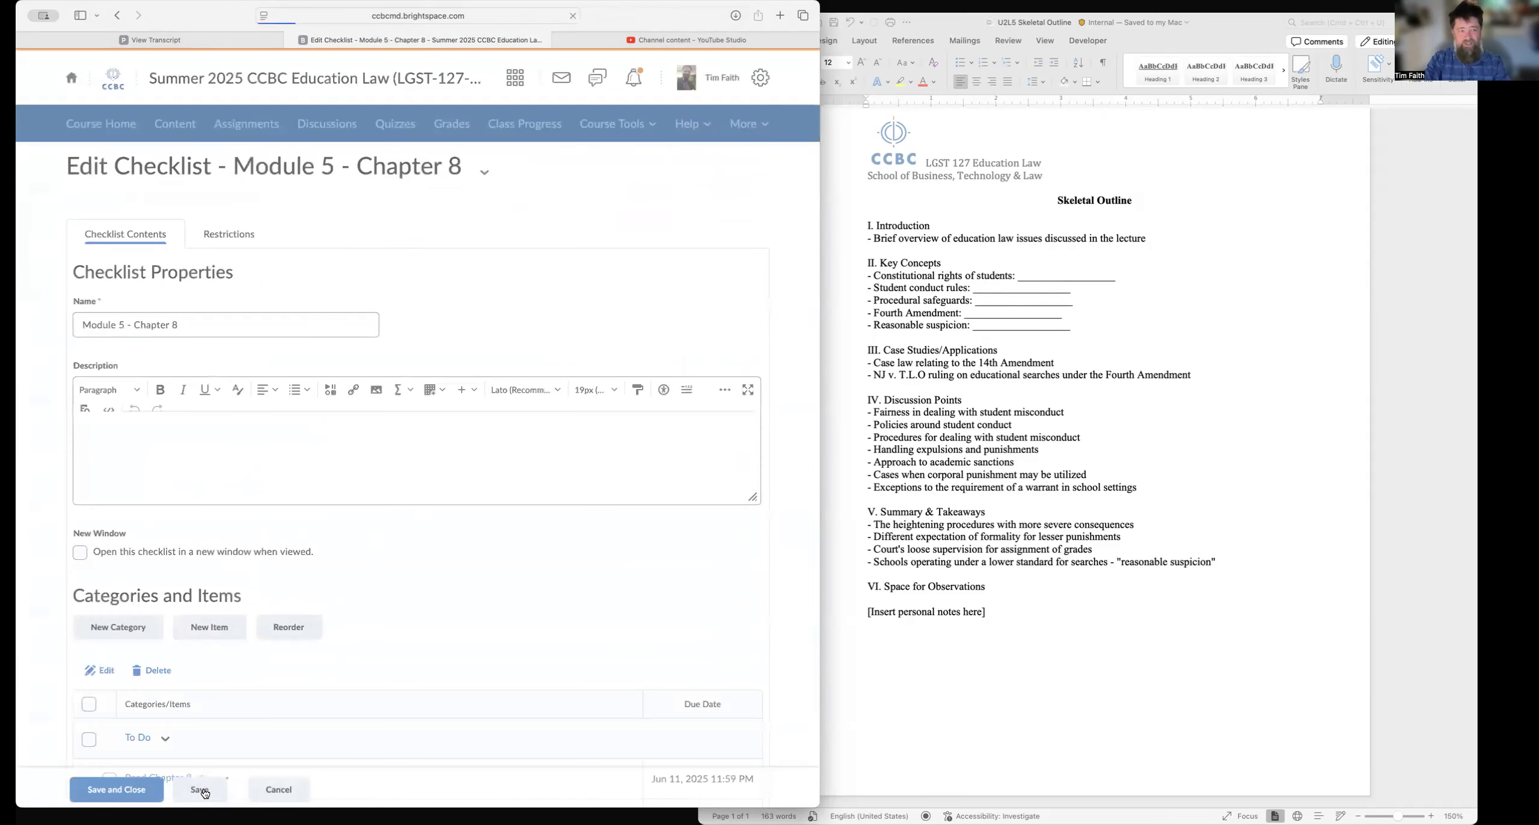
pyautogui.scroll(-5, 344, 589)
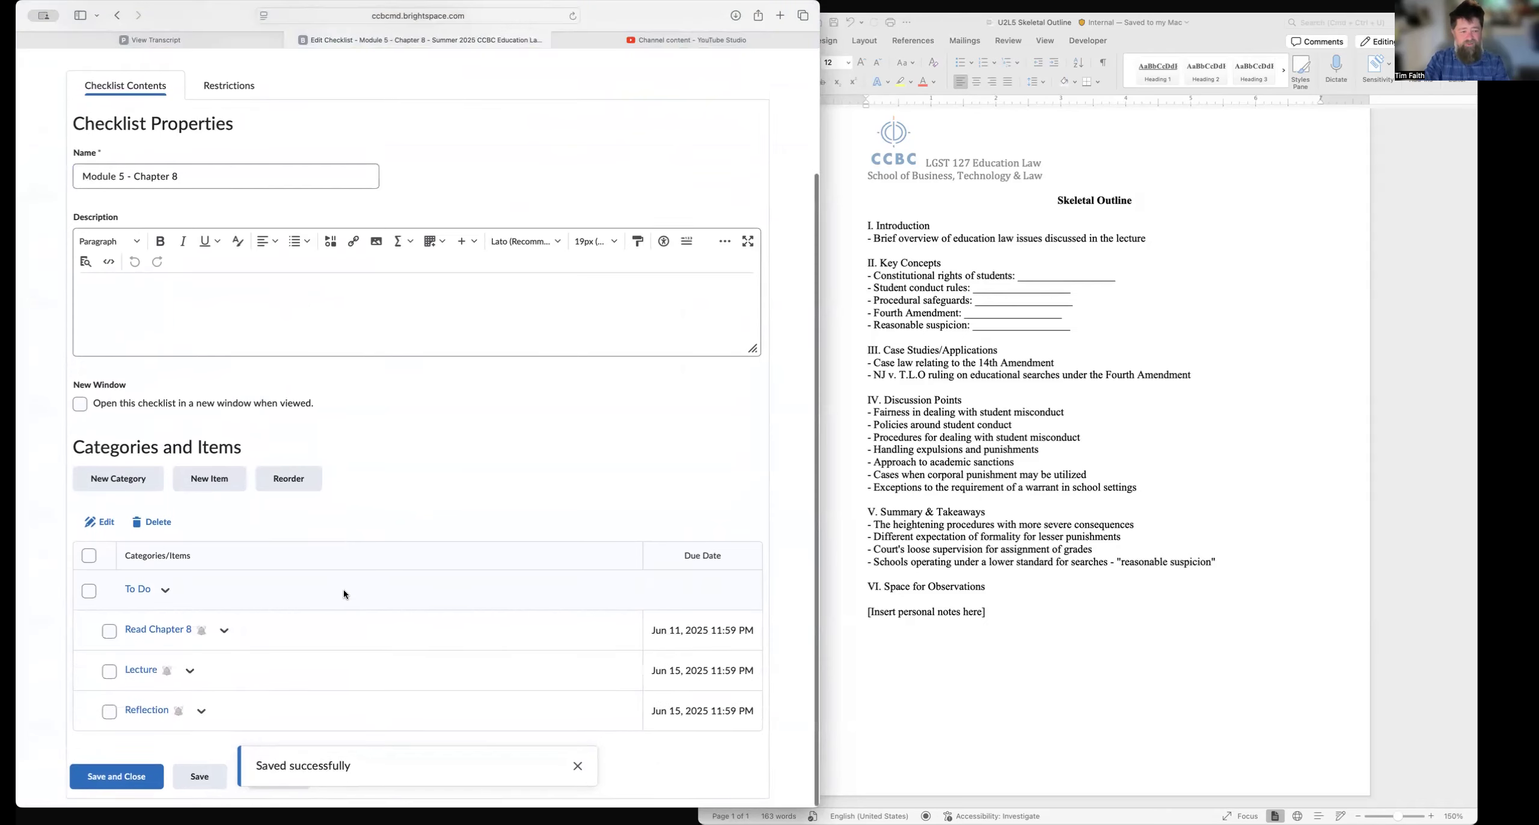
pyautogui.click(141, 670)
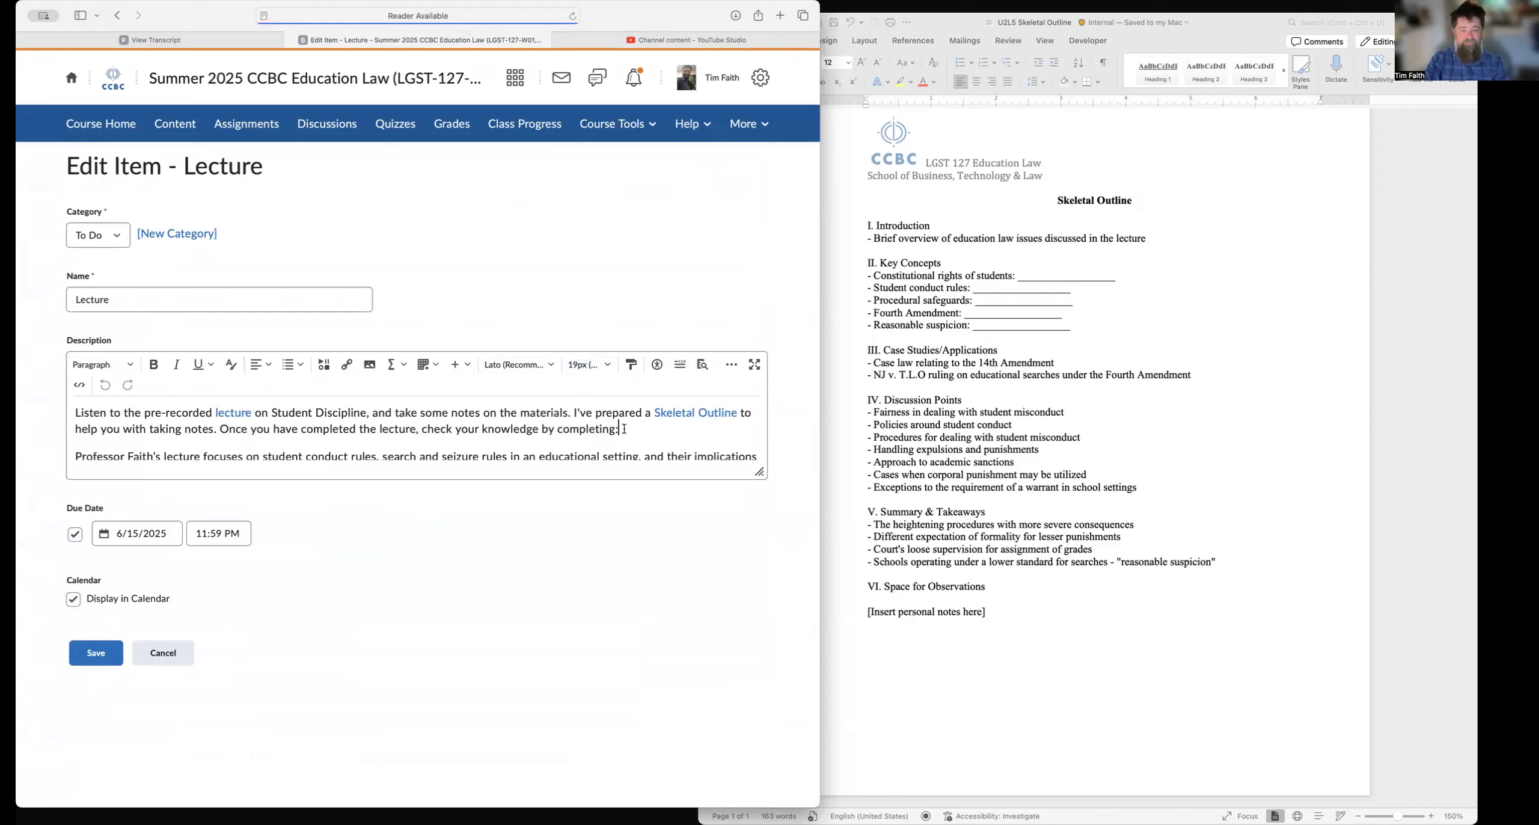
# Step: Insert a link to the "Unit 2 Lecture 5 - Check Your Understanding" quiz after "by completing" in the description, ending with a period, and save the item and checklist
pyautogui.click(367, 363)
pyautogui.scroll(-3, 349, 321)
pyautogui.click(351, 326)
pyautogui.scroll(-5, 291, 310)
pyautogui.scroll(-3, 290, 310)
pyautogui.click(322, 386)
pyautogui.write('.')
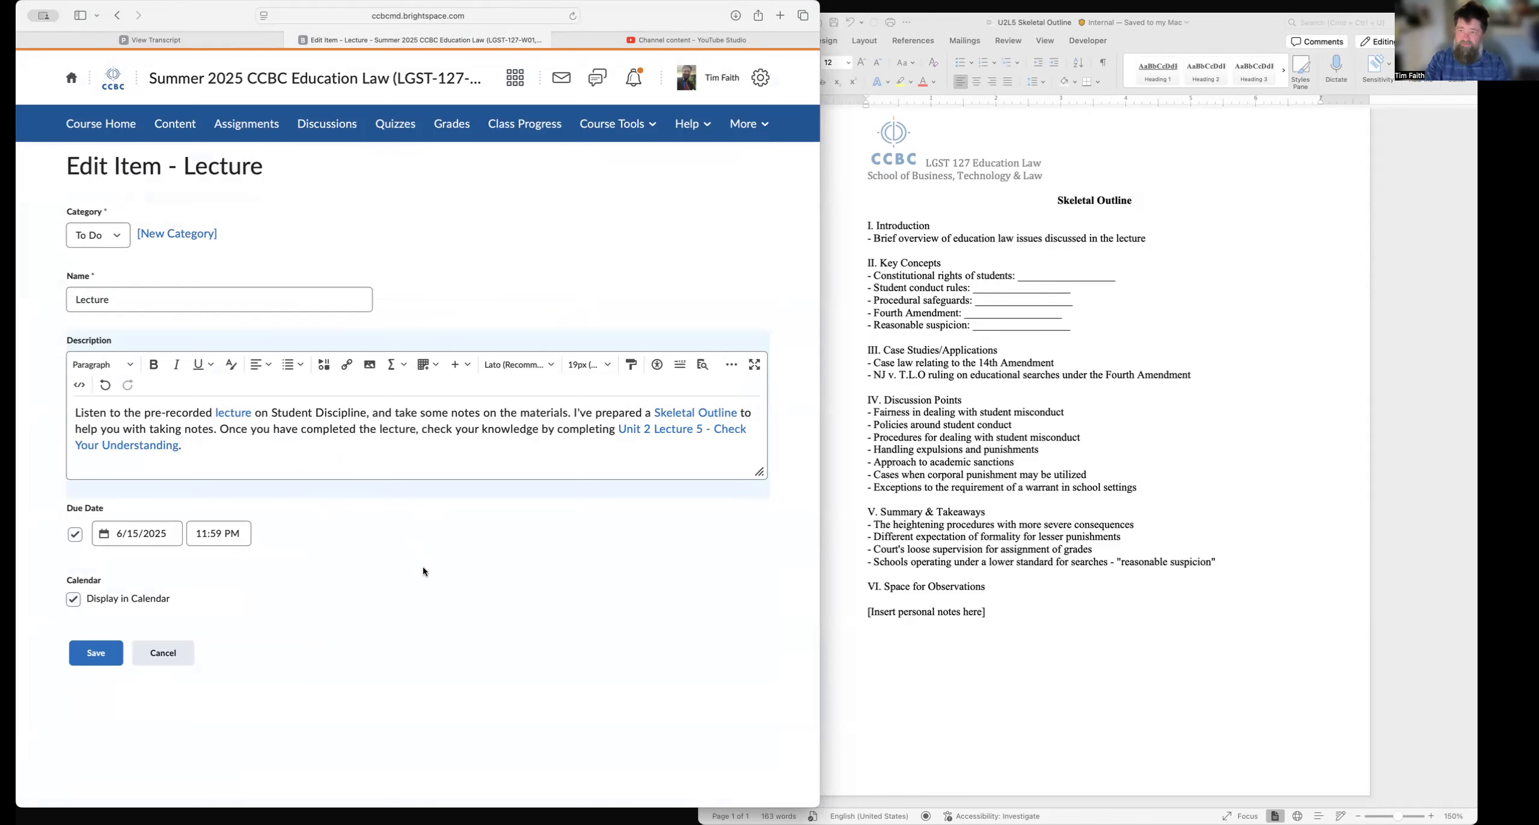
pyautogui.click(94, 653)
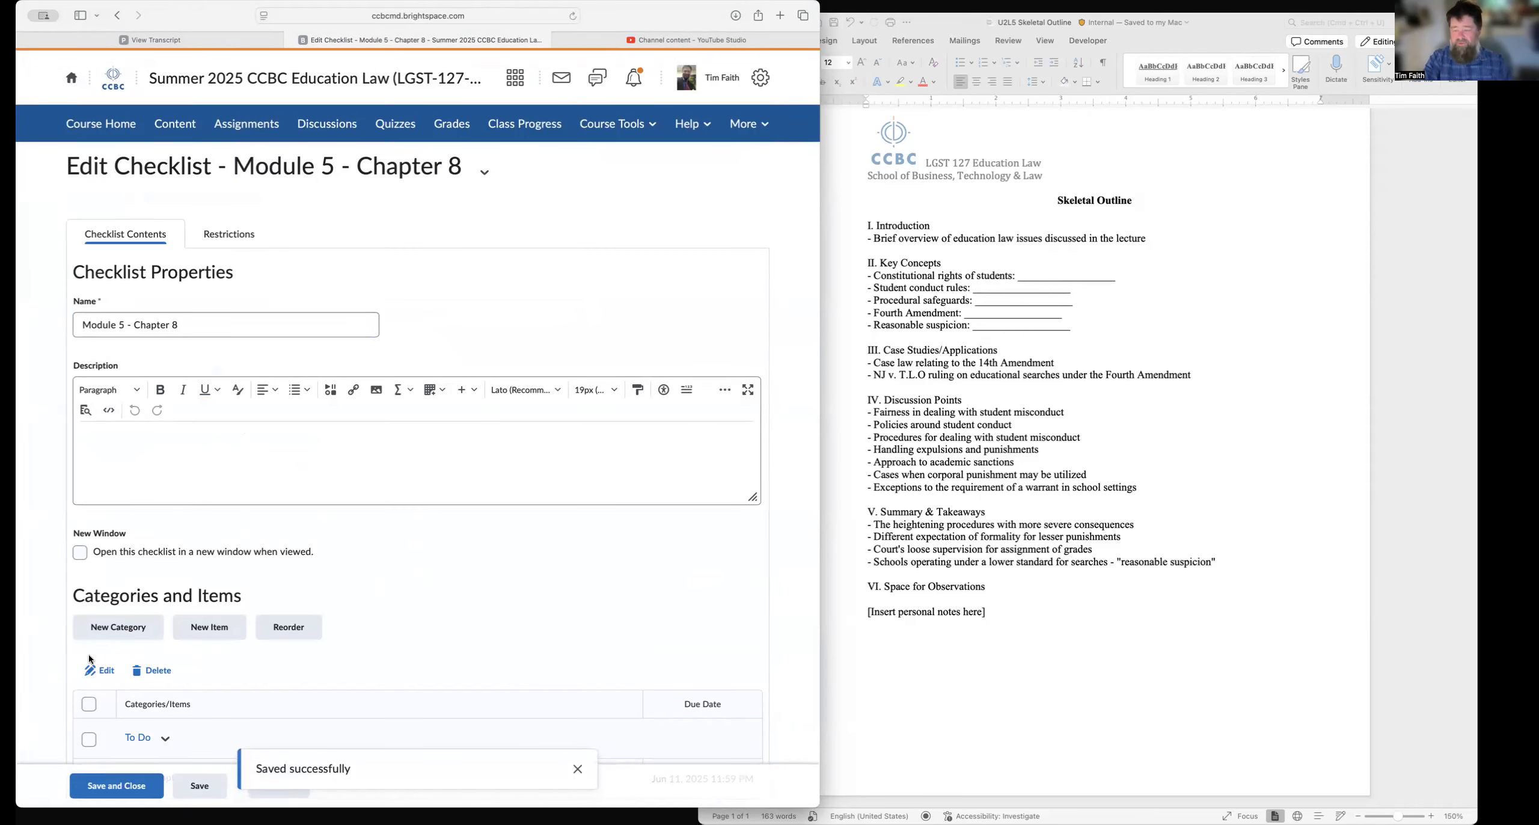
pyautogui.click(125, 795)
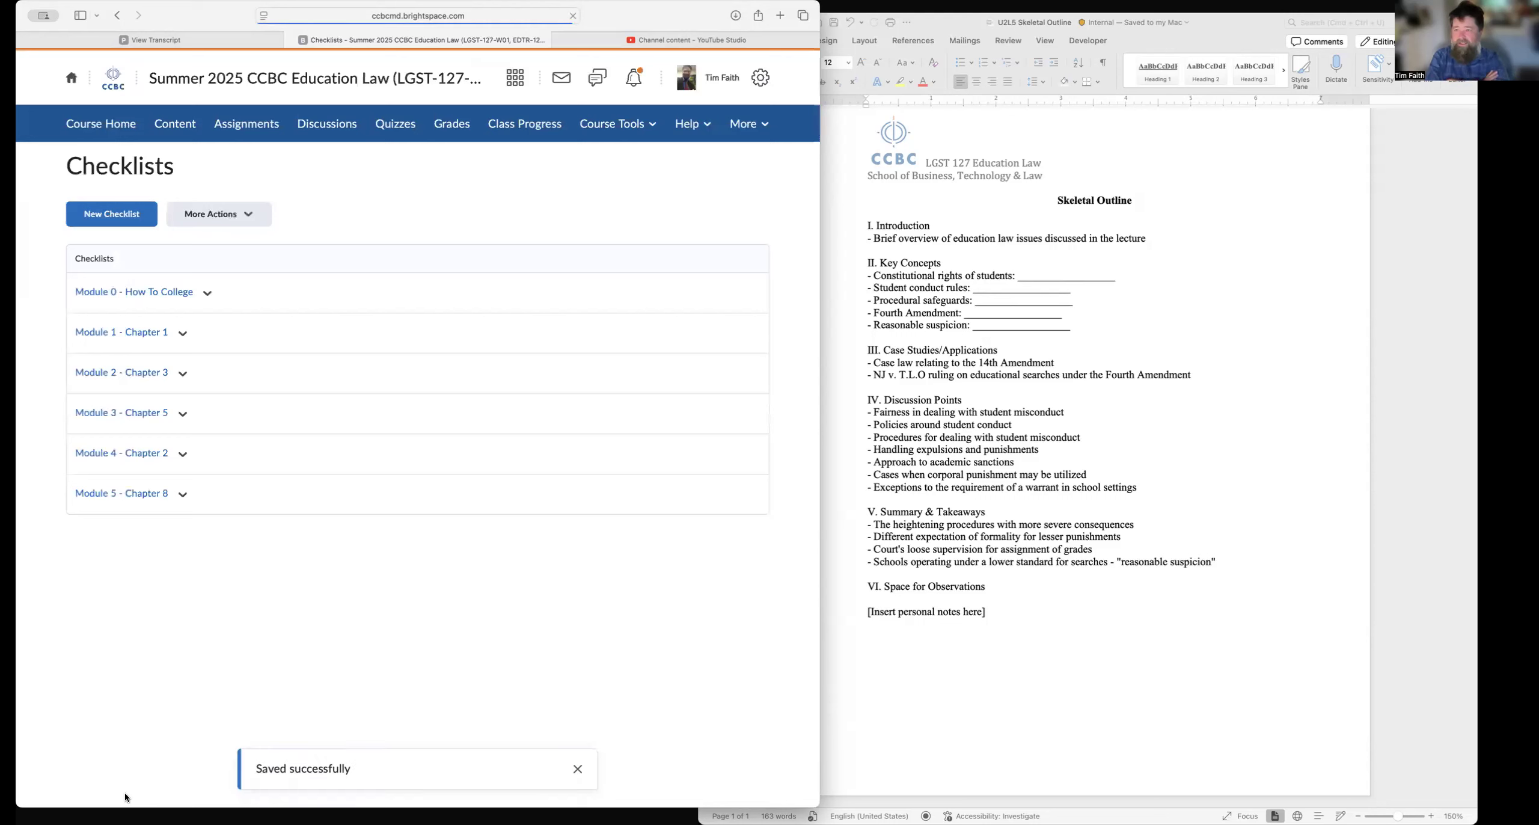